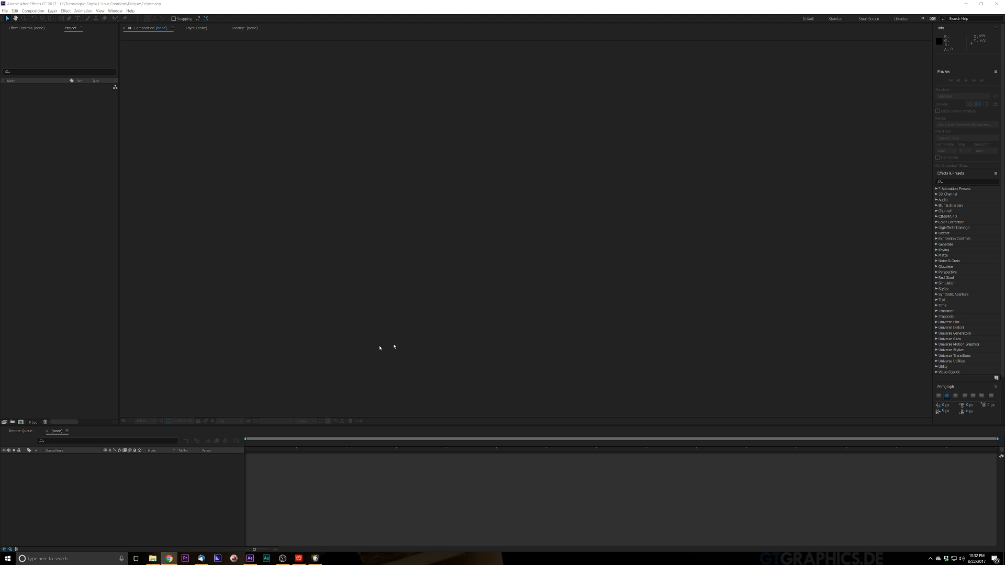
left_click(289, 5)
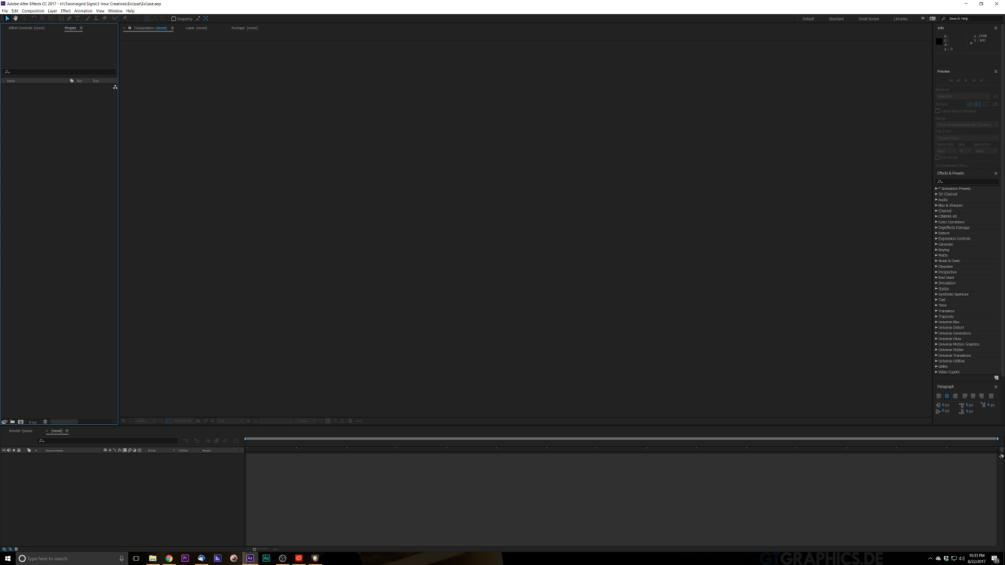
key("alt+Tab")
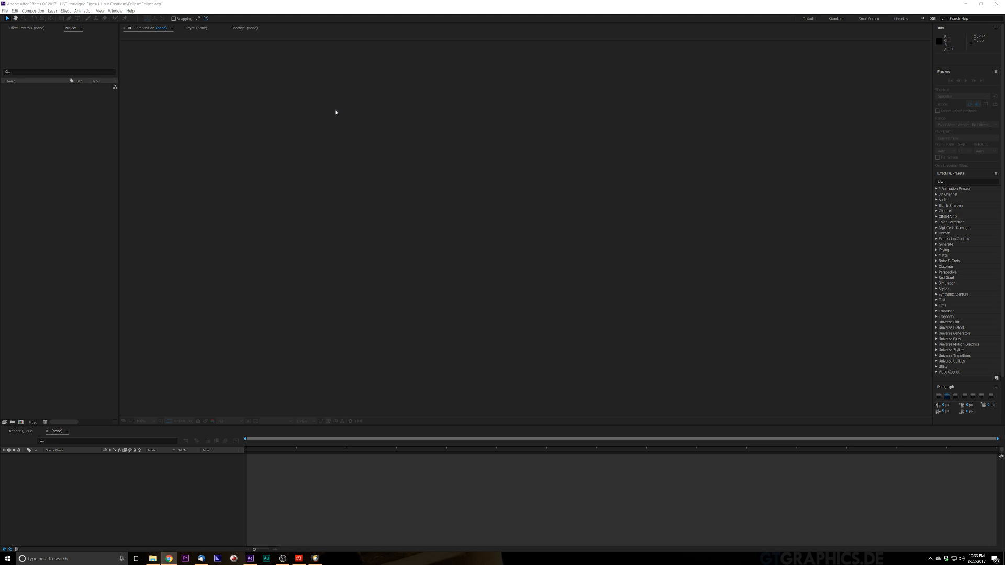
left_click(332, 202)
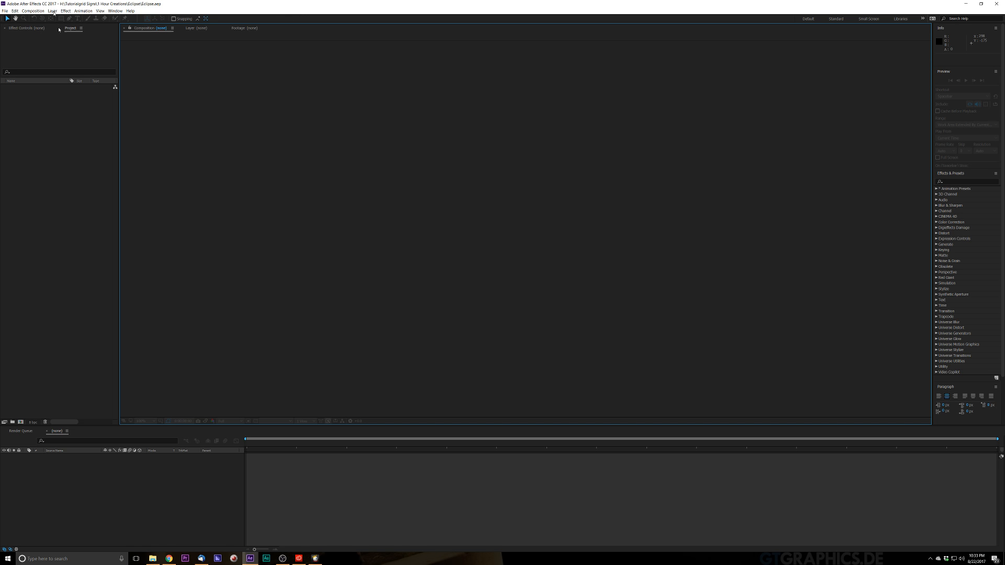
Step: Create a 1920 × 1080, 23.976 fps composition named Eclipse, 10 seconds long
left_click(33, 11)
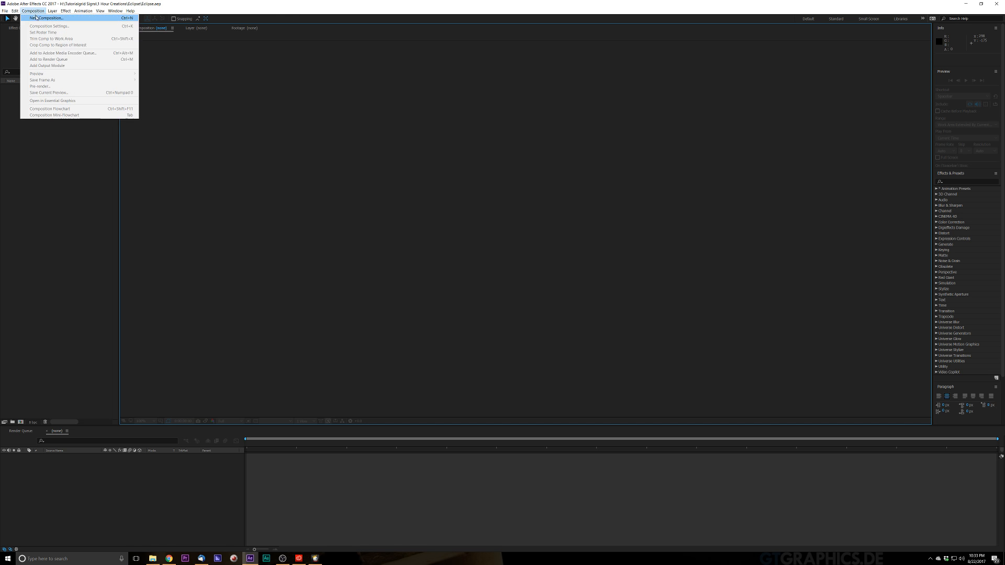
left_click(36, 17)
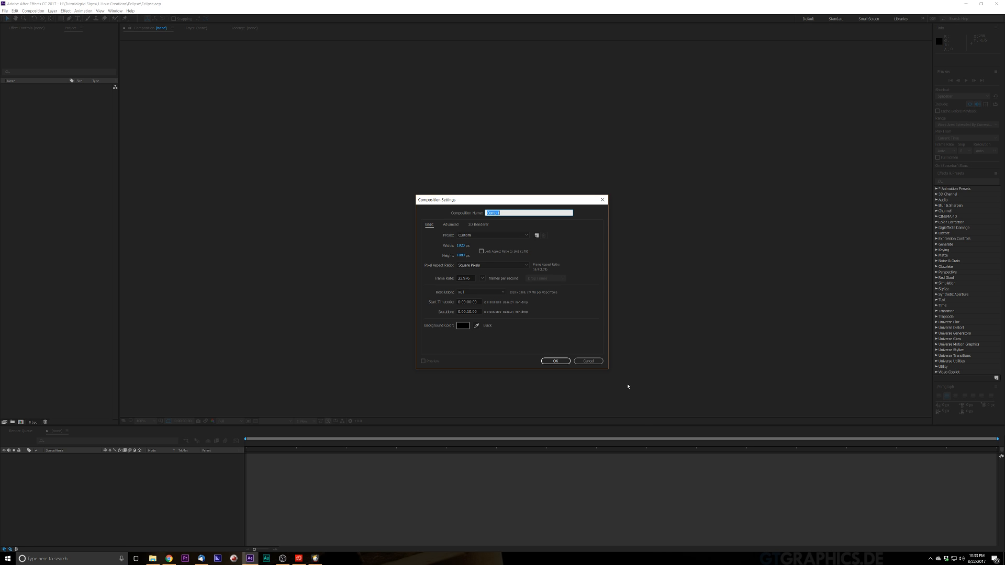
type("Eclipse")
left_click(555, 361)
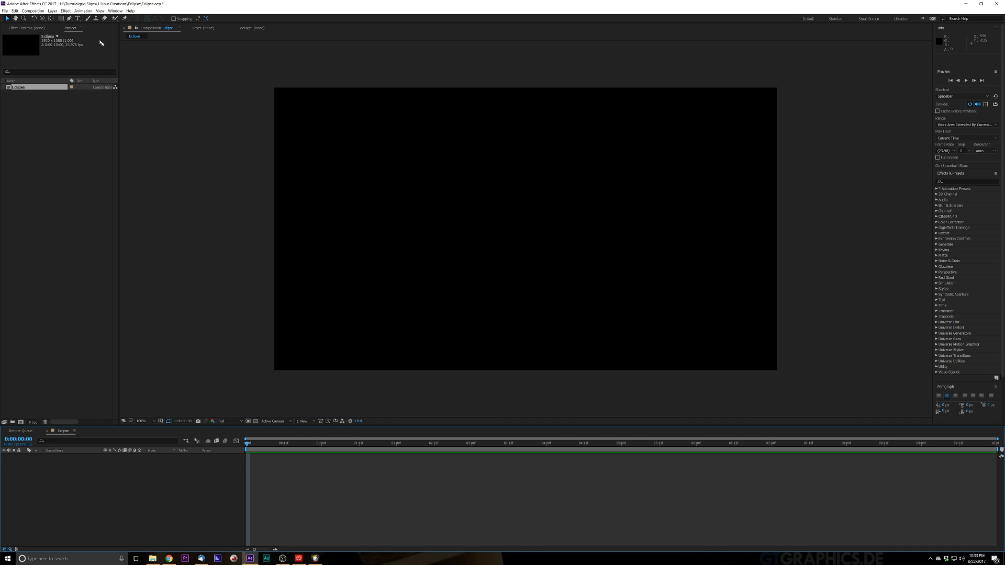
Step: Add a white, composition-sized solid layer to the Eclipse composition
left_click(53, 11)
mouse_move(146, 18)
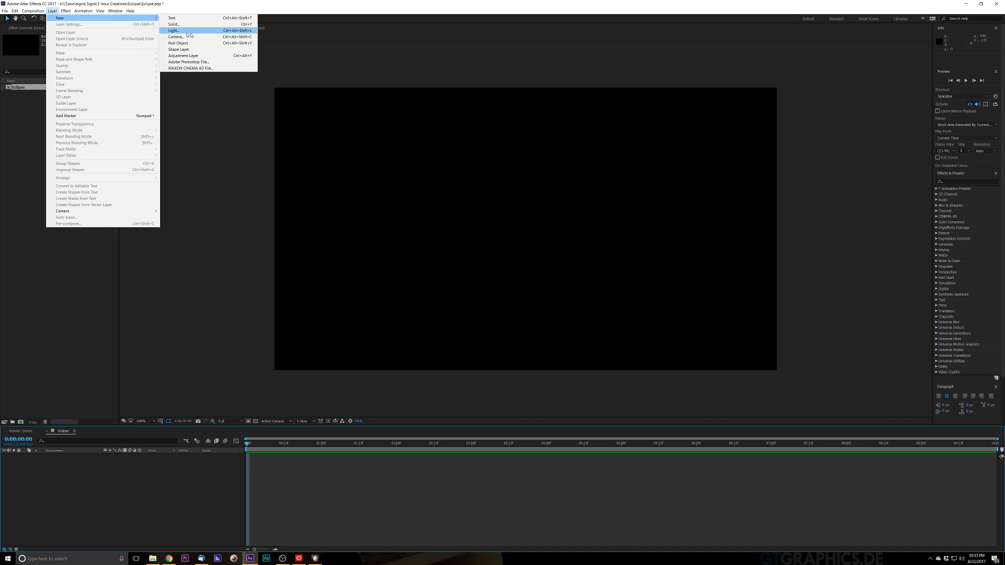
left_click(175, 24)
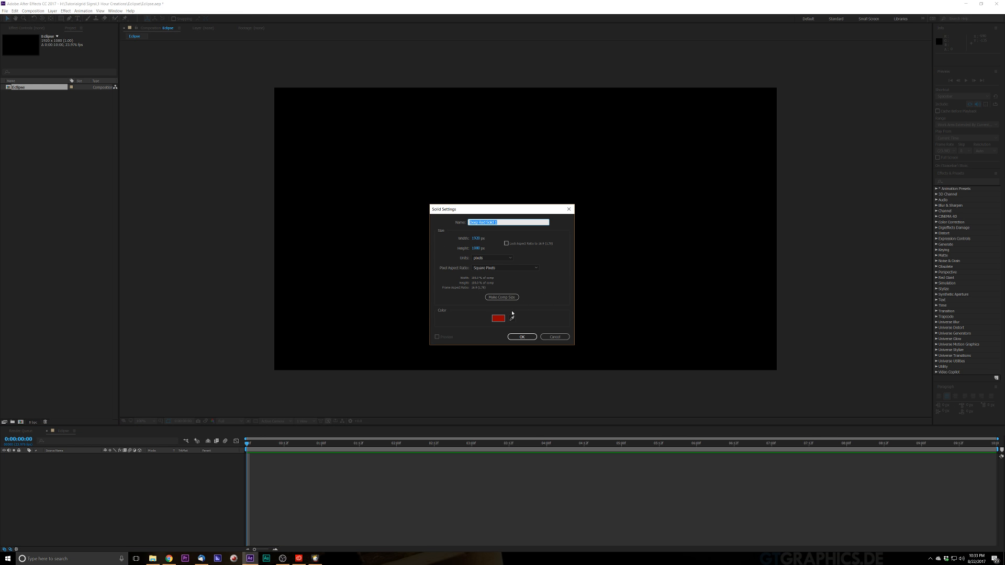
left_click(498, 318)
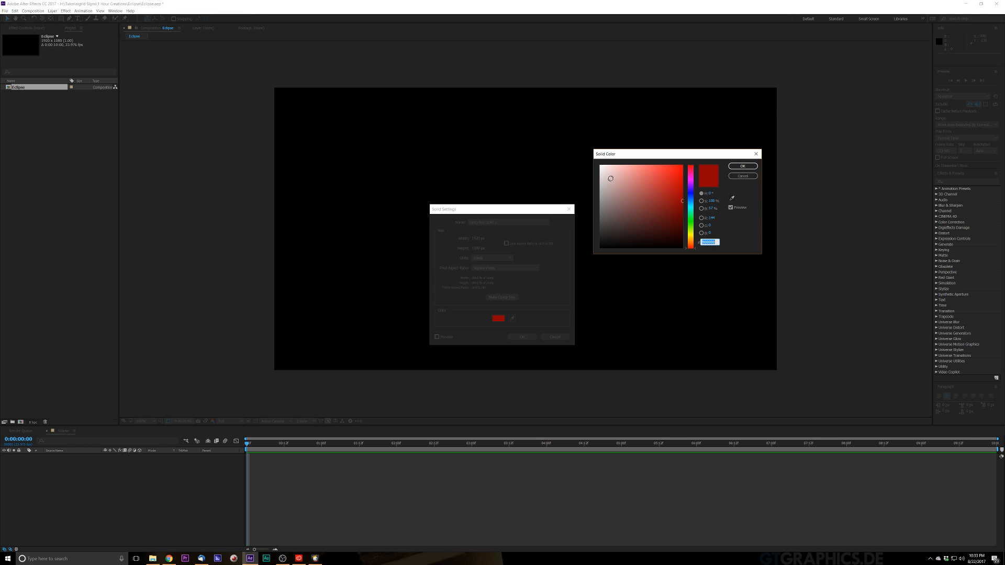
left_click_drag(610, 178, 572, 135)
left_click(742, 166)
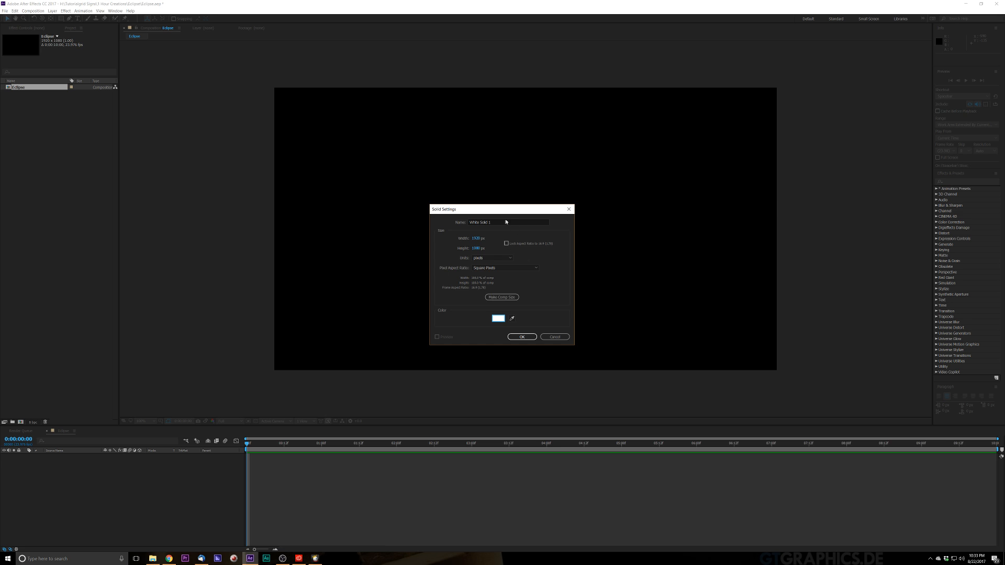
left_click(519, 337)
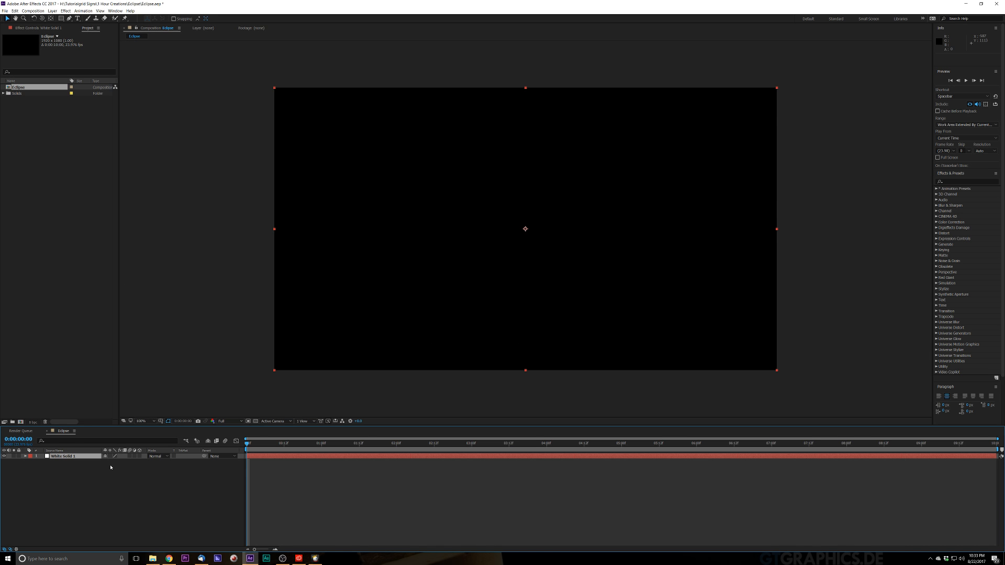
left_click(134, 516)
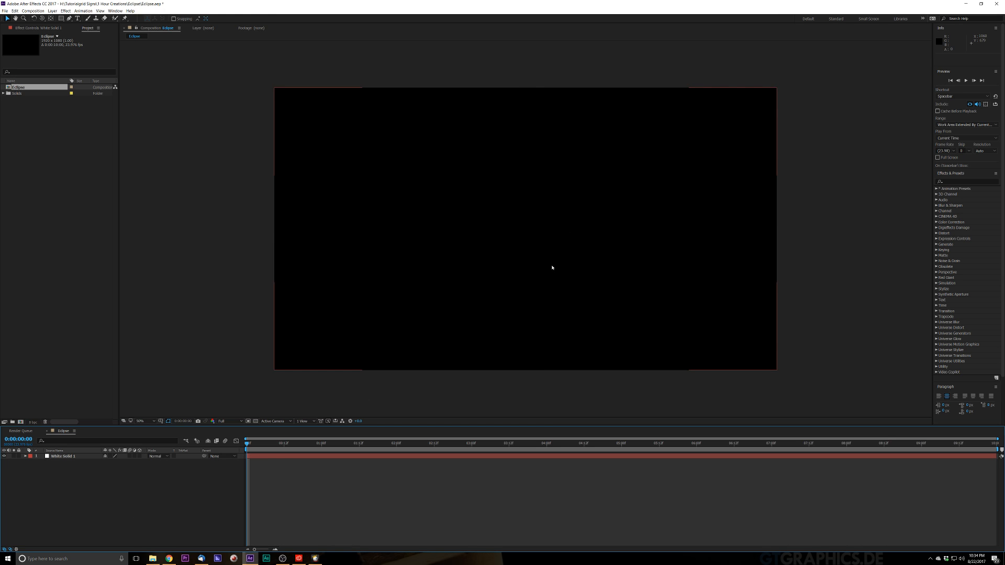
Step: Mask the white solid with a perfect circle drawn from the frame's center, about 60% of the frame height across
scroll(546, 267, "down", 1)
scroll(546, 267, "up", 2)
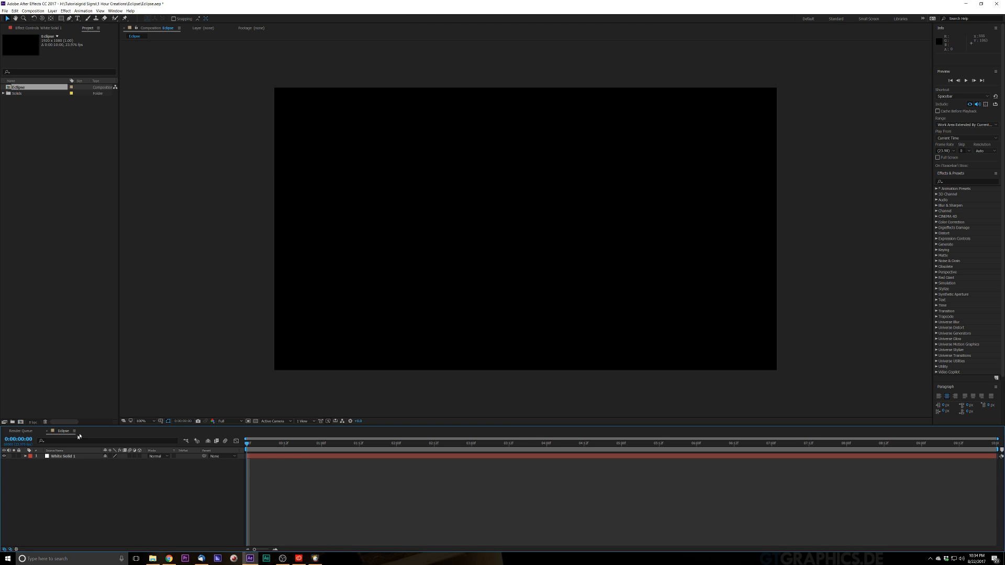
left_click(89, 458)
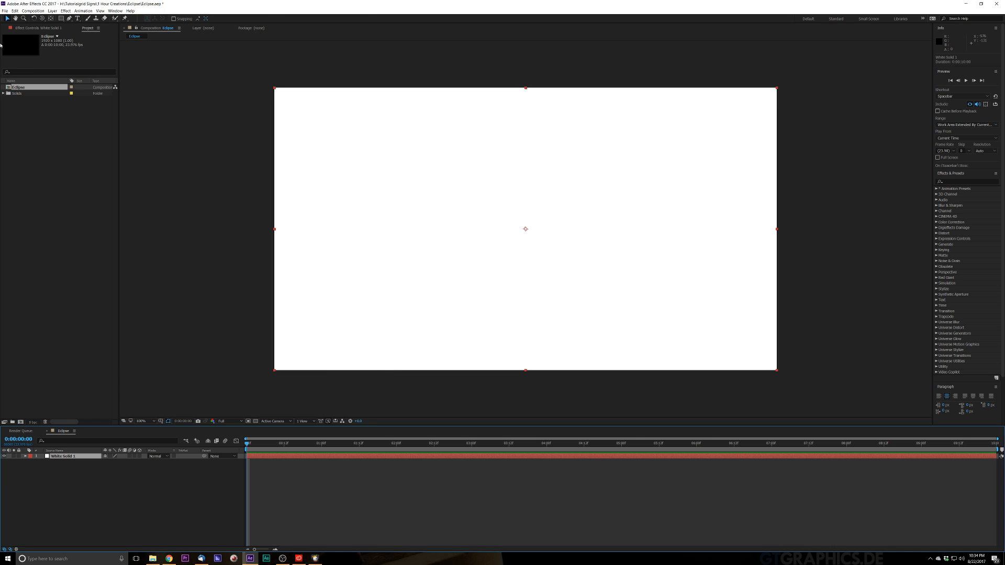
left_click_drag(61, 18, 84, 33)
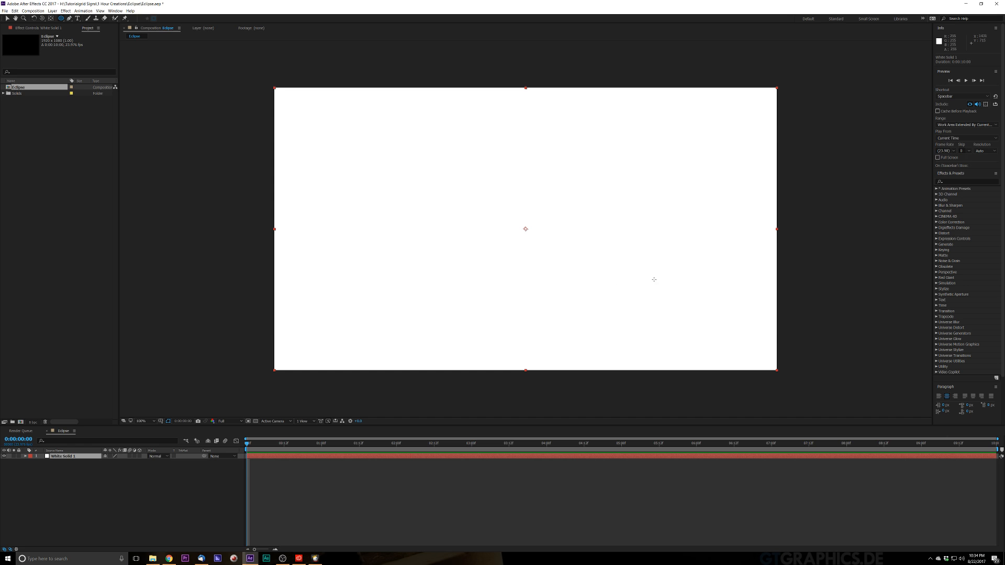
key("period")
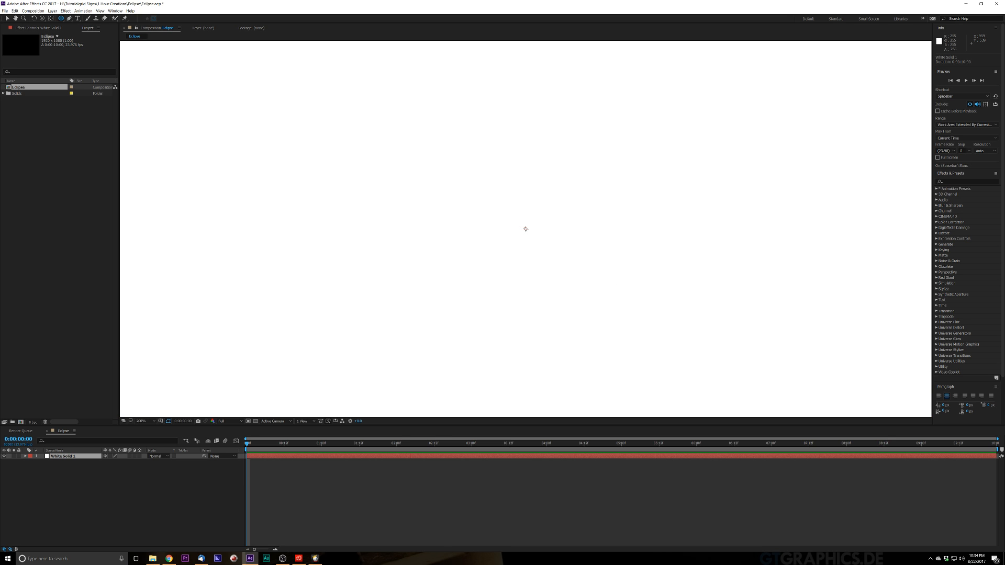
left_click_drag(525, 228, 699, 384)
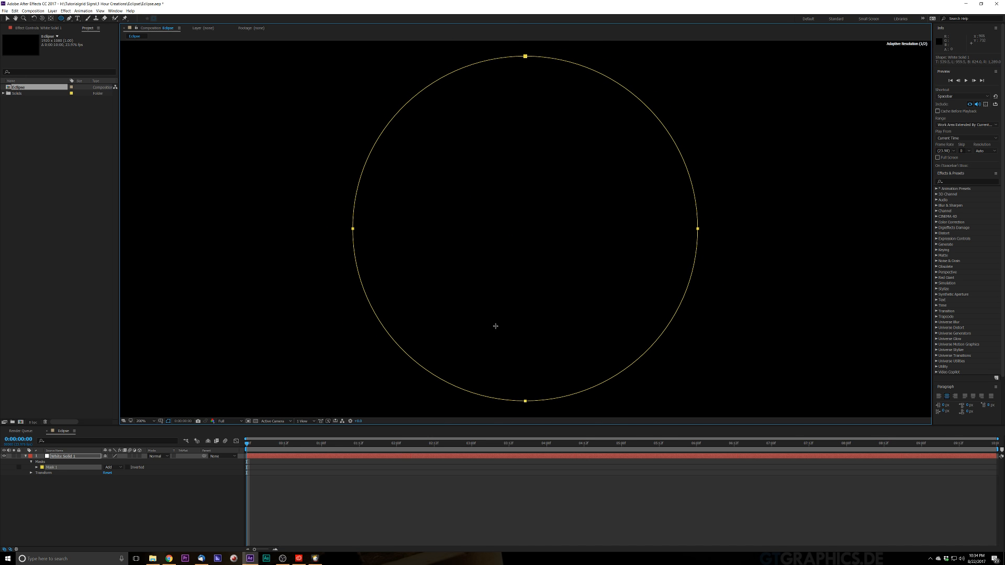
Step: Duplicate the masked white solid and change the upper copy's solid color to black
scroll(496, 326, "down", 2)
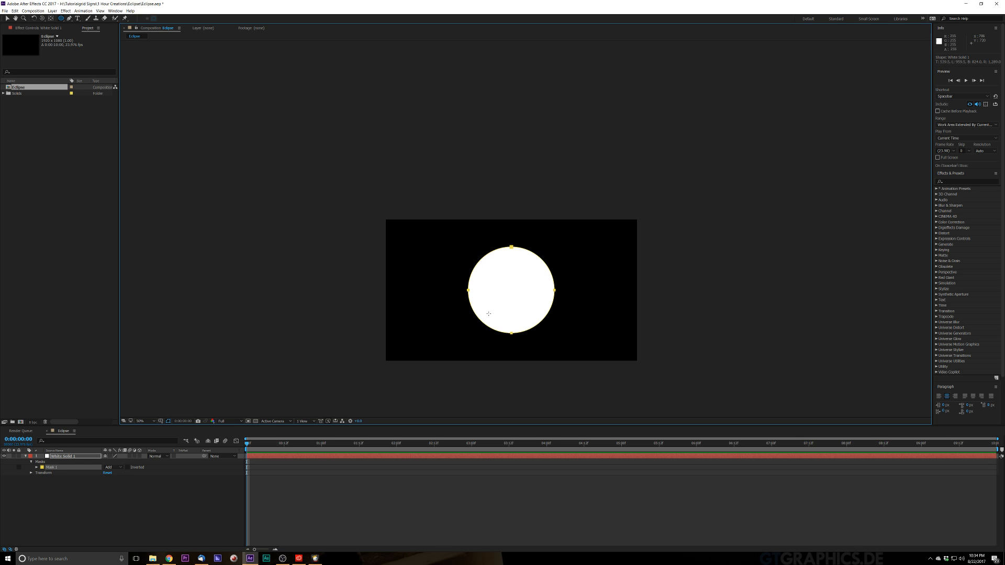
key("period")
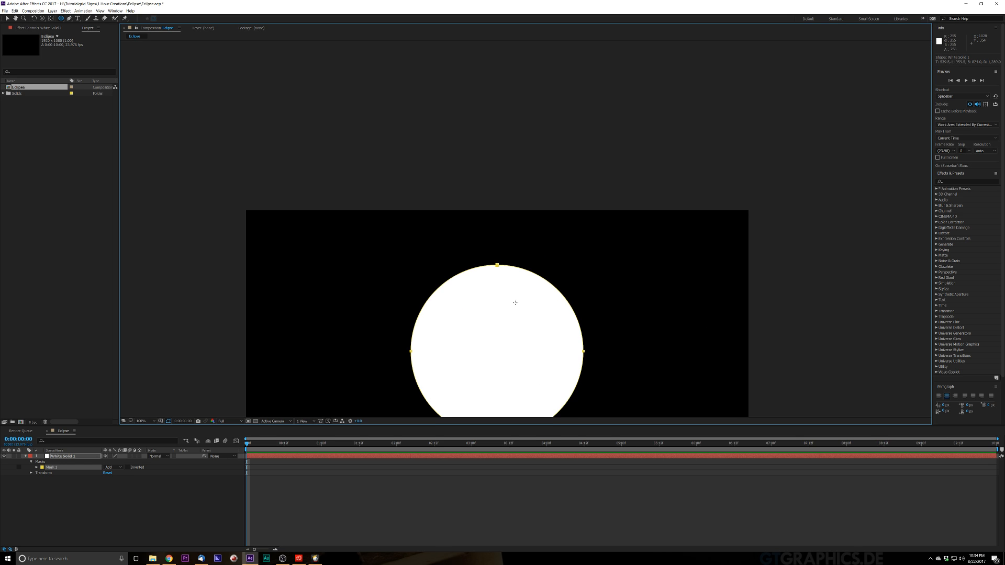
left_click_drag(515, 302, 491, 232)
left_click_drag(466, 264, 447, 202)
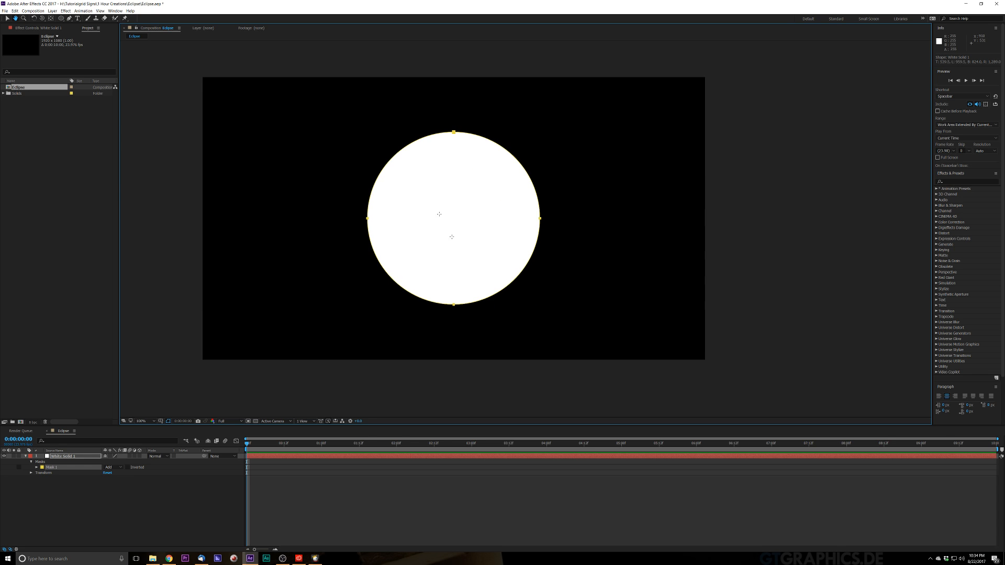
left_click(77, 456)
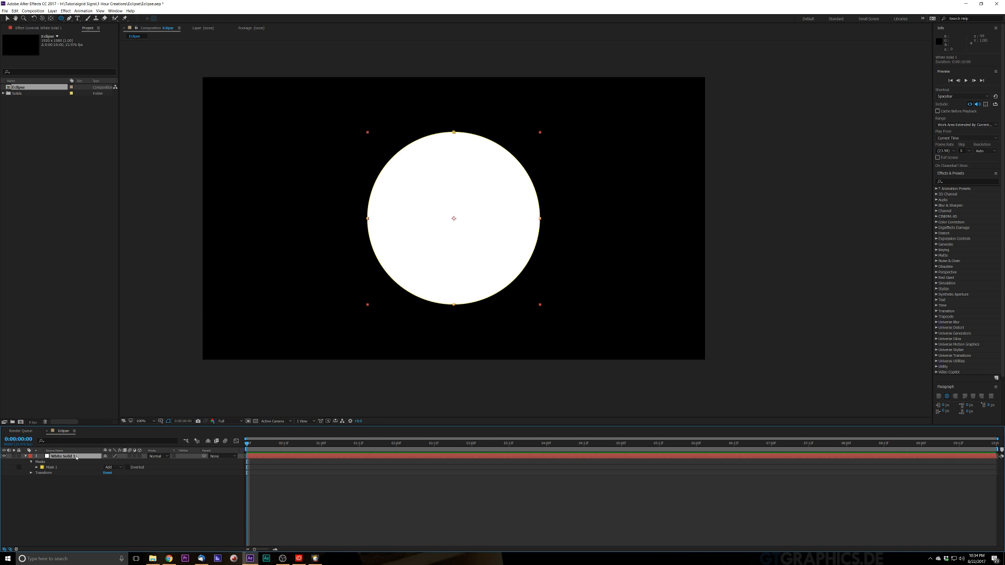
key("ctrl+d")
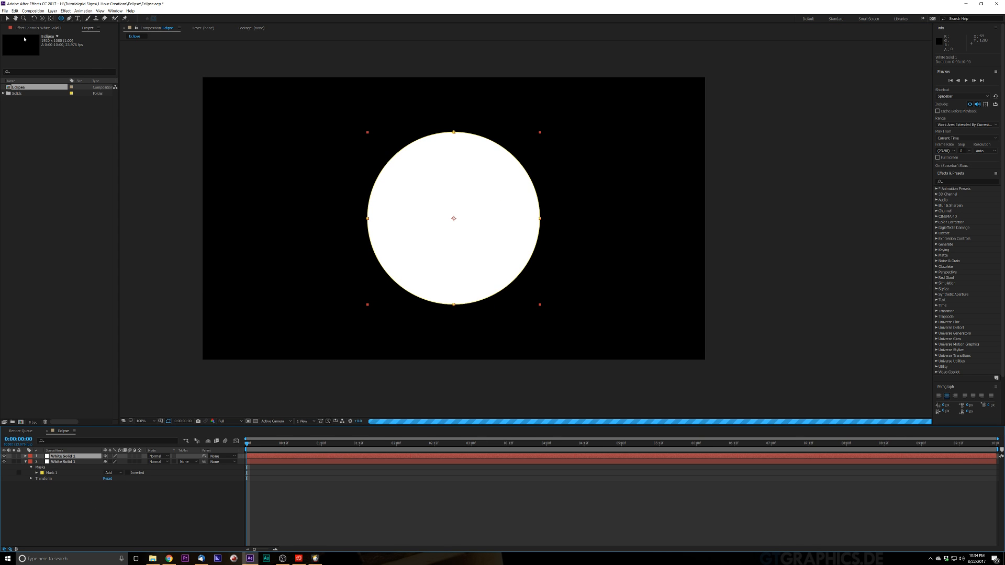
left_click(52, 11)
left_click(59, 24)
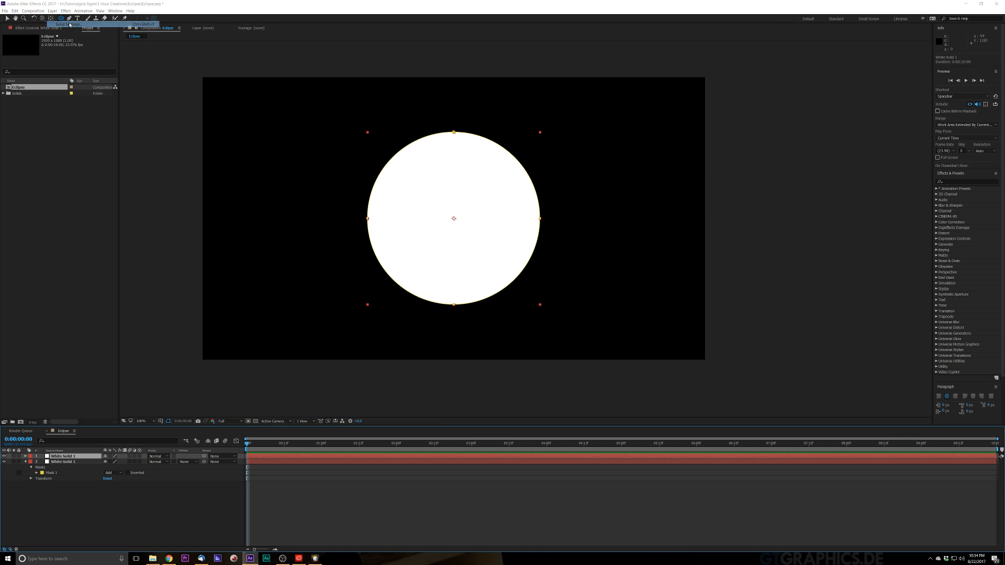
left_click(502, 312)
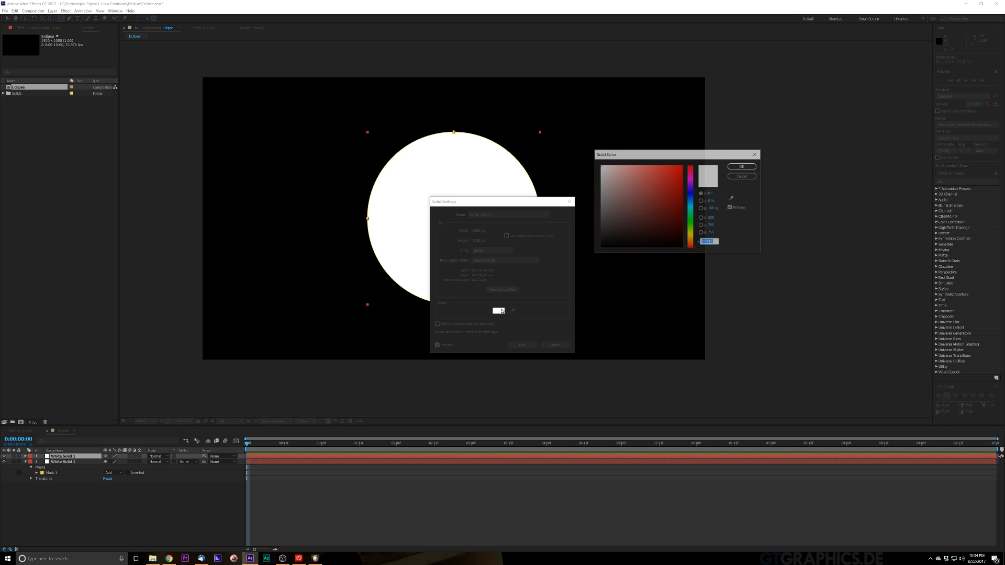
left_click(600, 247)
left_click(742, 166)
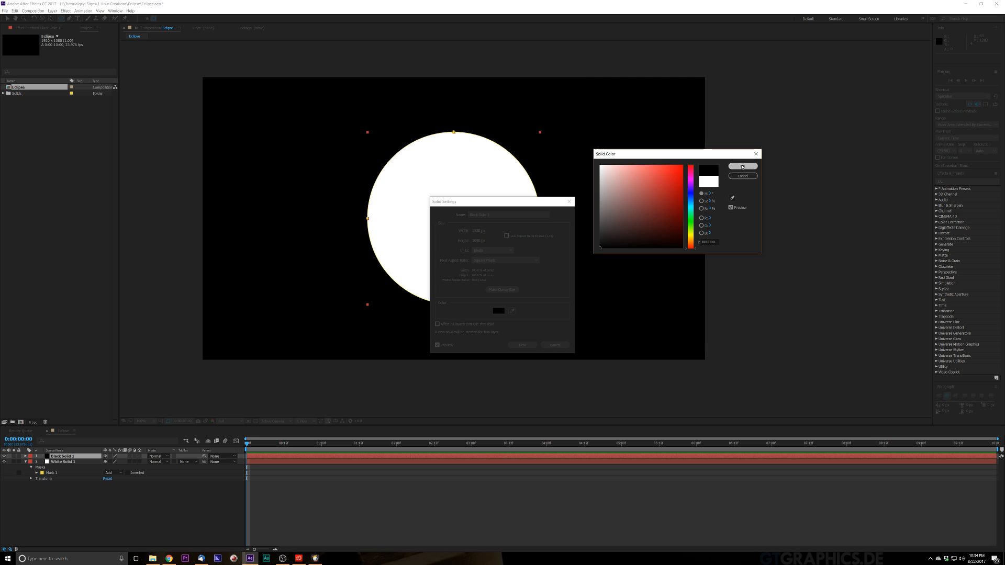
left_click(526, 345)
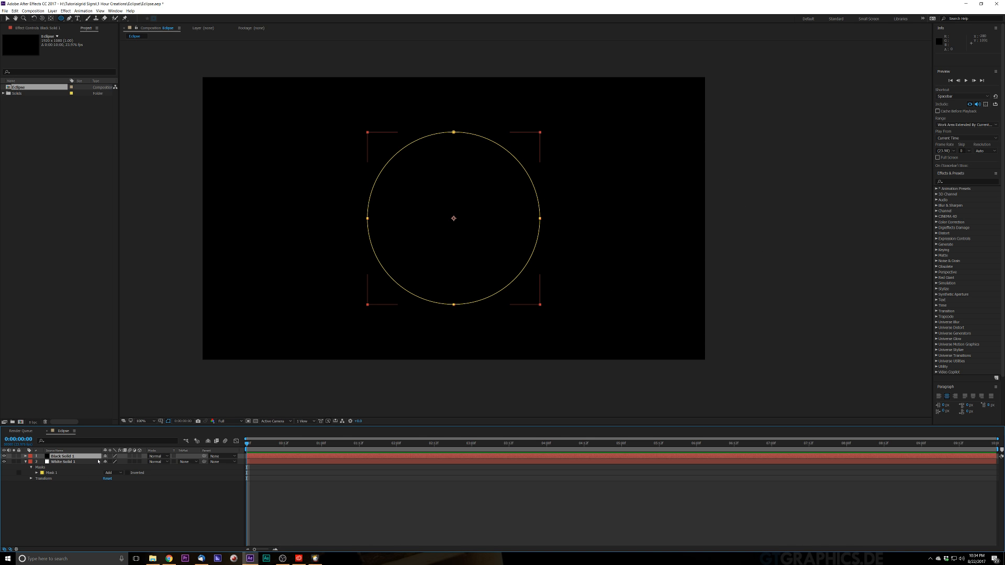
Step: Contract the black solid's mask with a slightly negative mask expansion, leaving only a thin ring of the white circle uncovered
key("m")
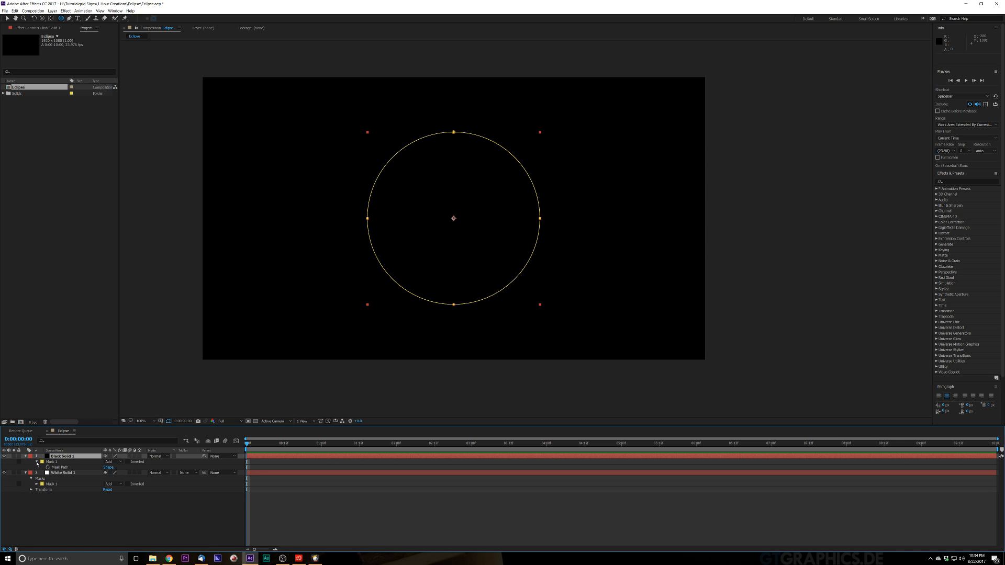
left_click(37, 462)
left_click(37, 462)
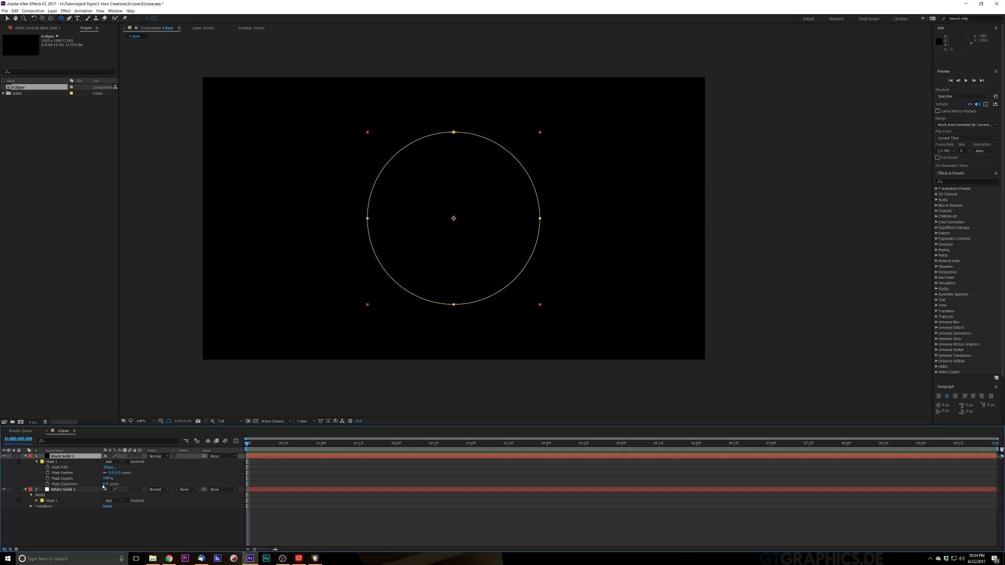
left_click_drag(103, 483, 102, 484)
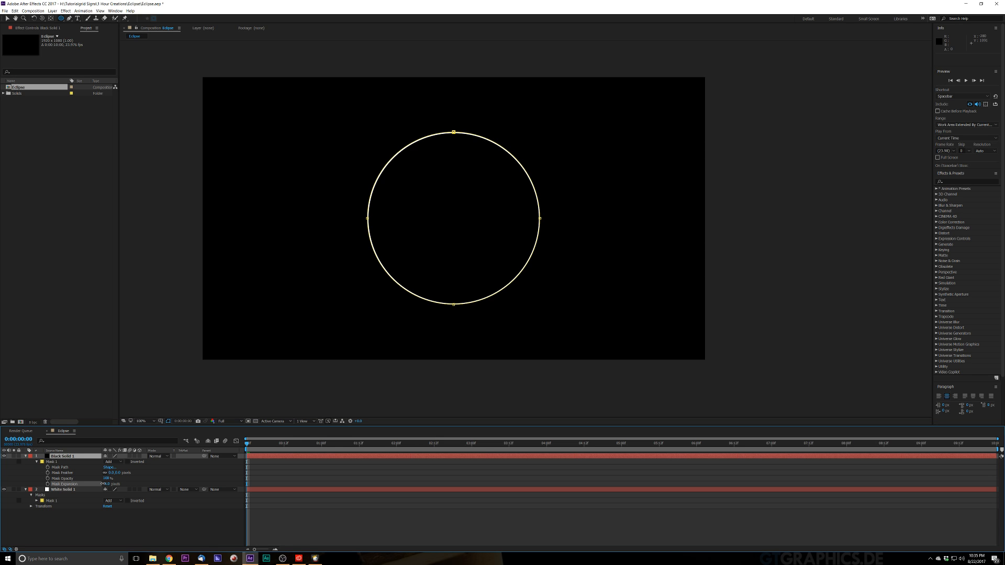
left_click_drag(103, 483, 103, 483)
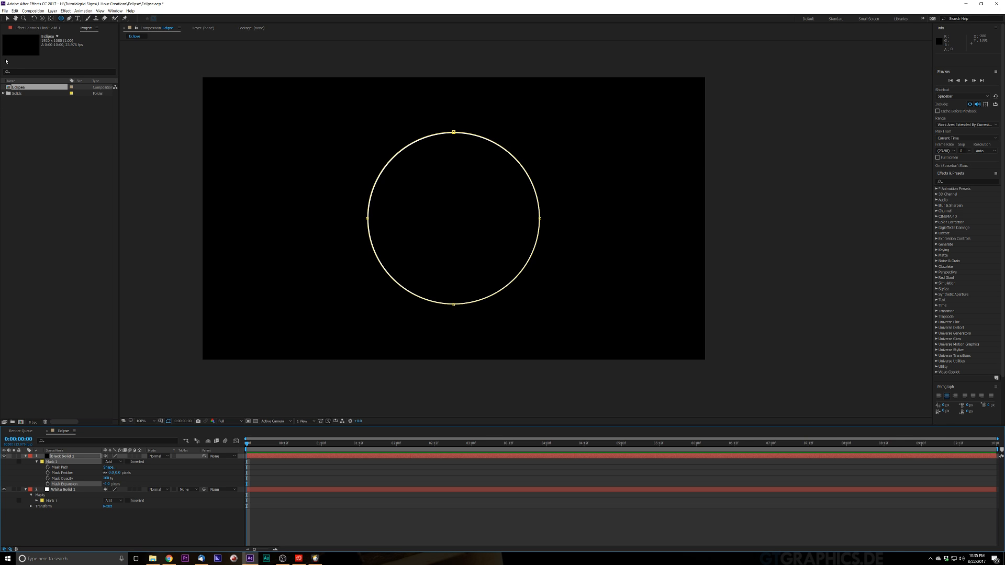
left_click(7, 17)
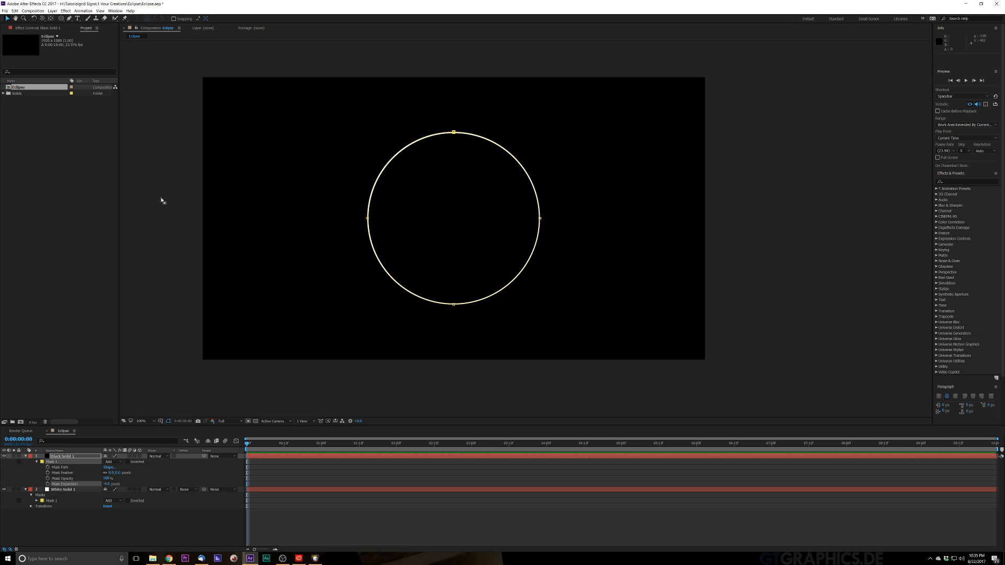
left_click(879, 247)
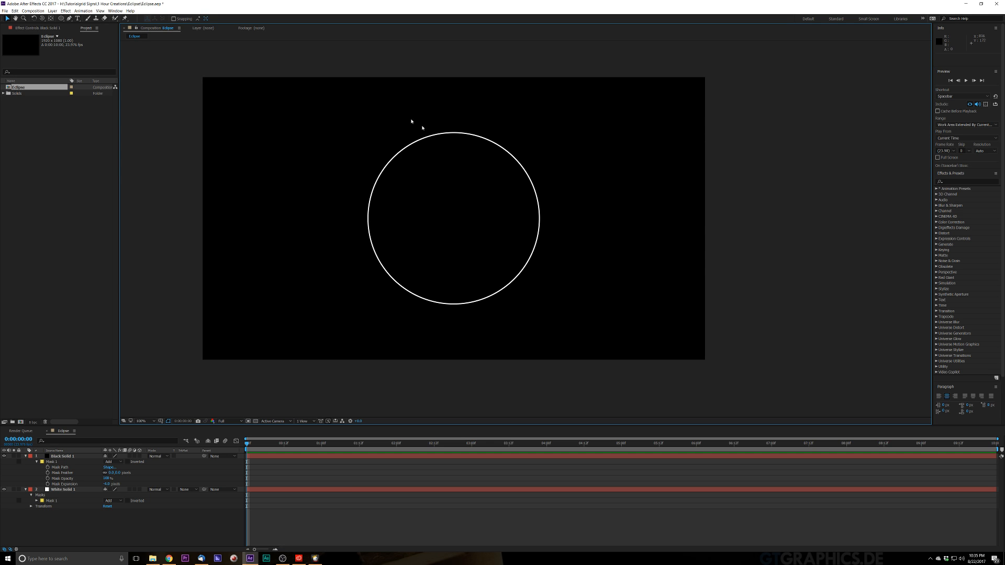
left_click(625, 350)
left_click(518, 258)
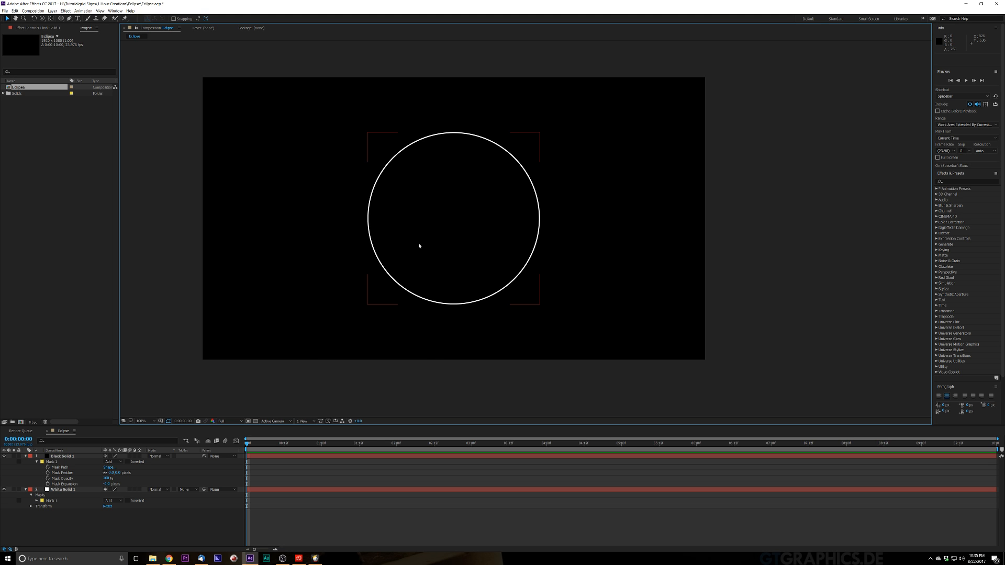
key("period")
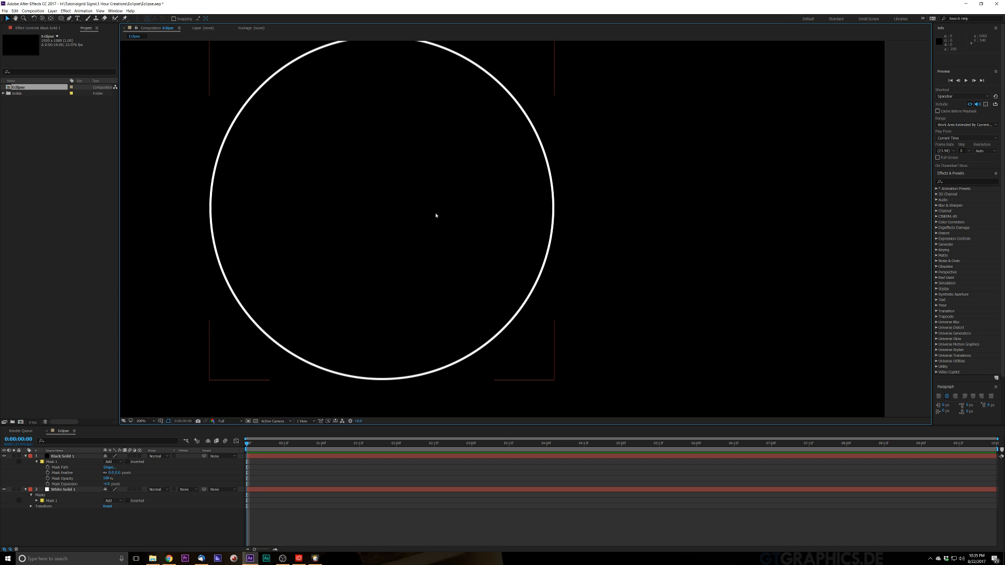
key("comma")
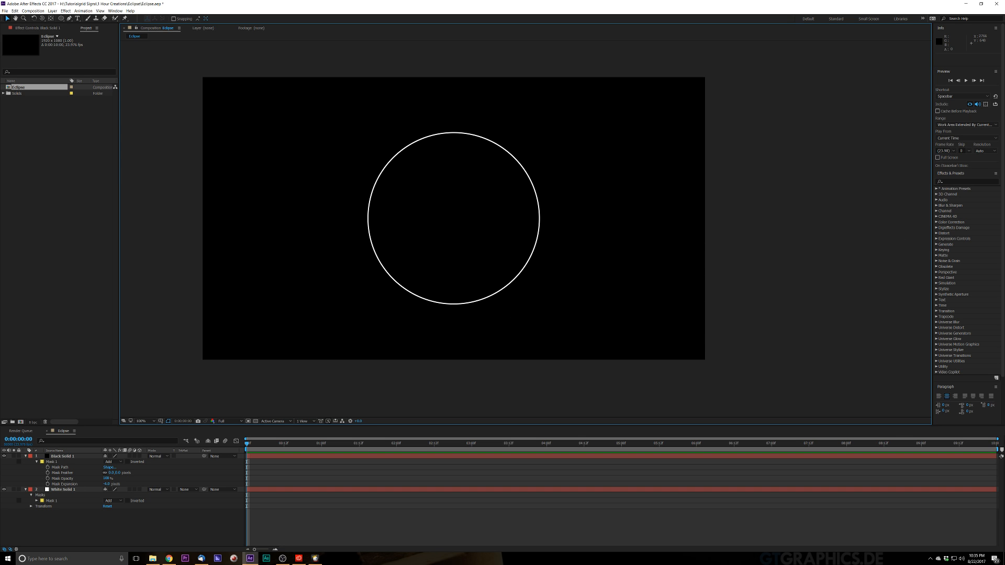
Step: Add a new composition-sized black solid layer named "Fractal Noise"
key("alt+Tab")
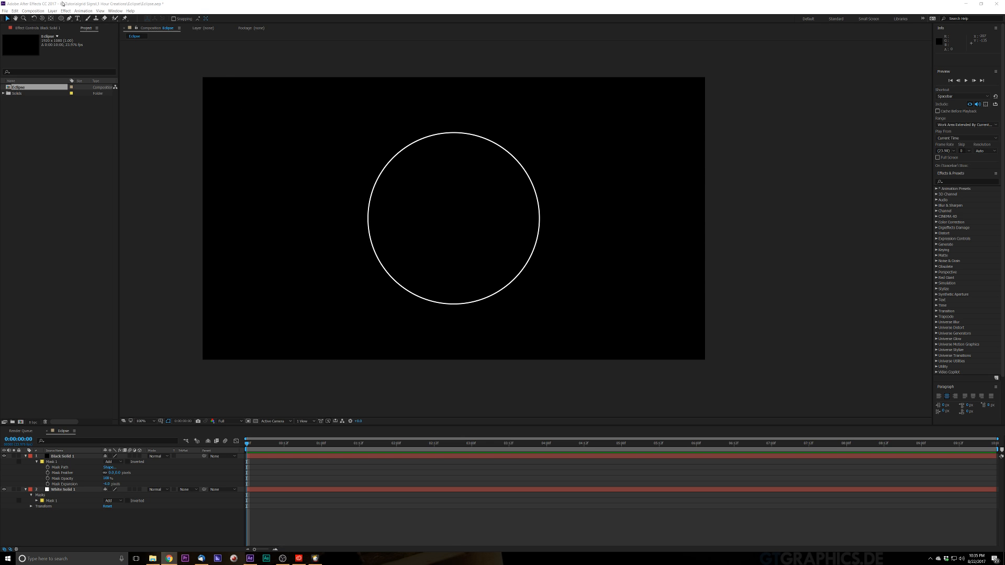
left_click(79, 5)
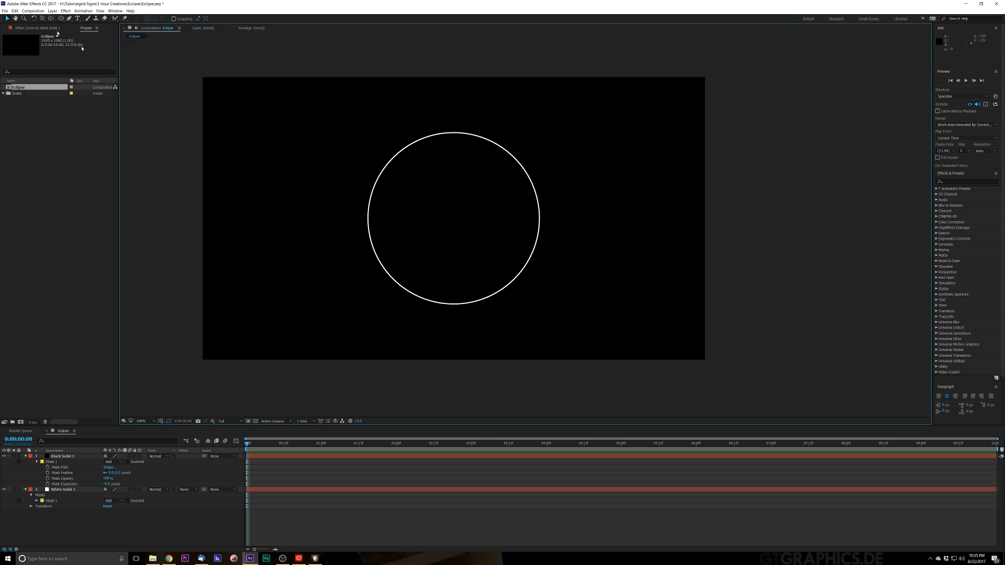
left_click(53, 11)
mouse_move(105, 18)
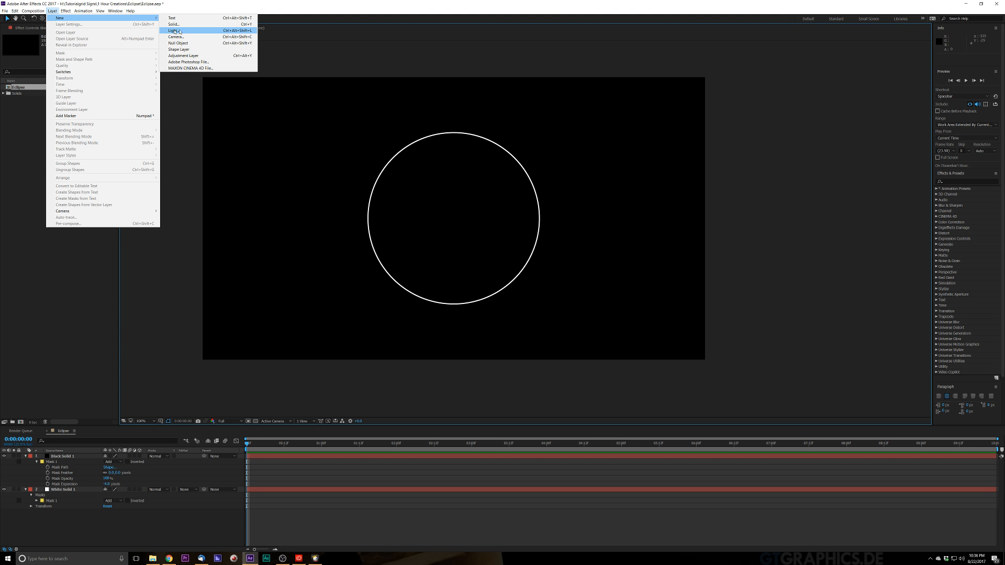
left_click(189, 25)
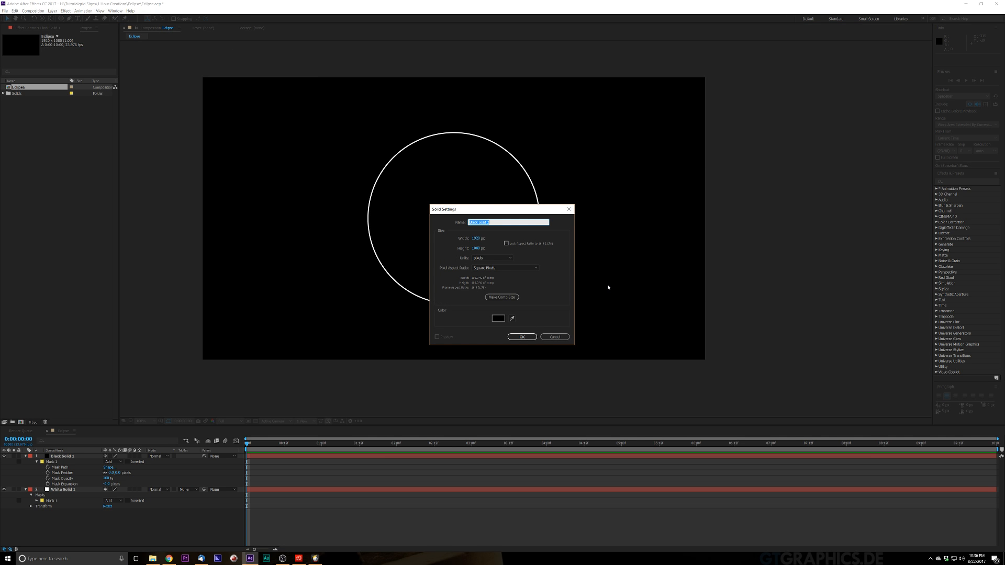
key("BackSpace")
type("Fractal Noise")
key("Return")
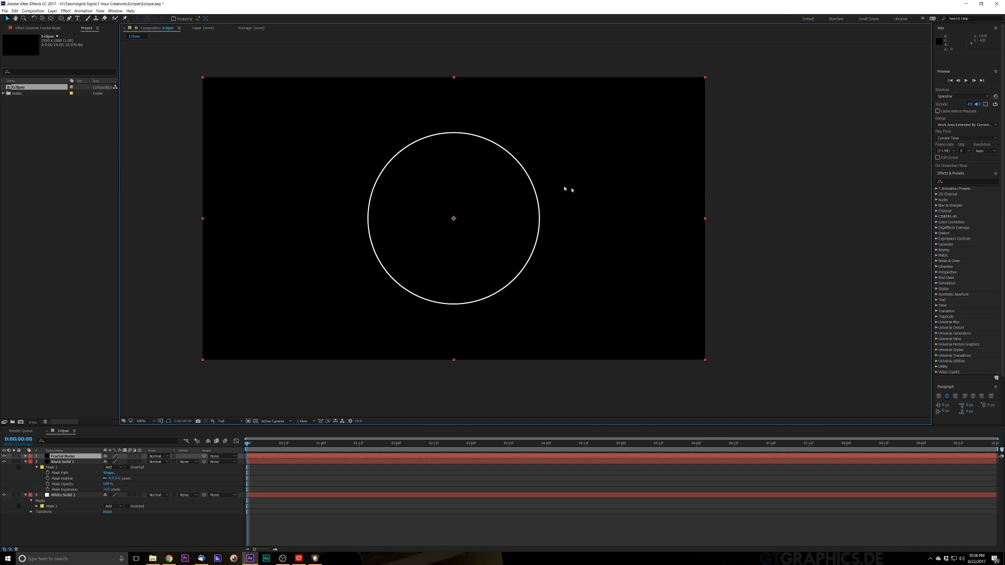
Step: Apply the Fractal Noise effect to the new solid layer
key("ctrl+space")
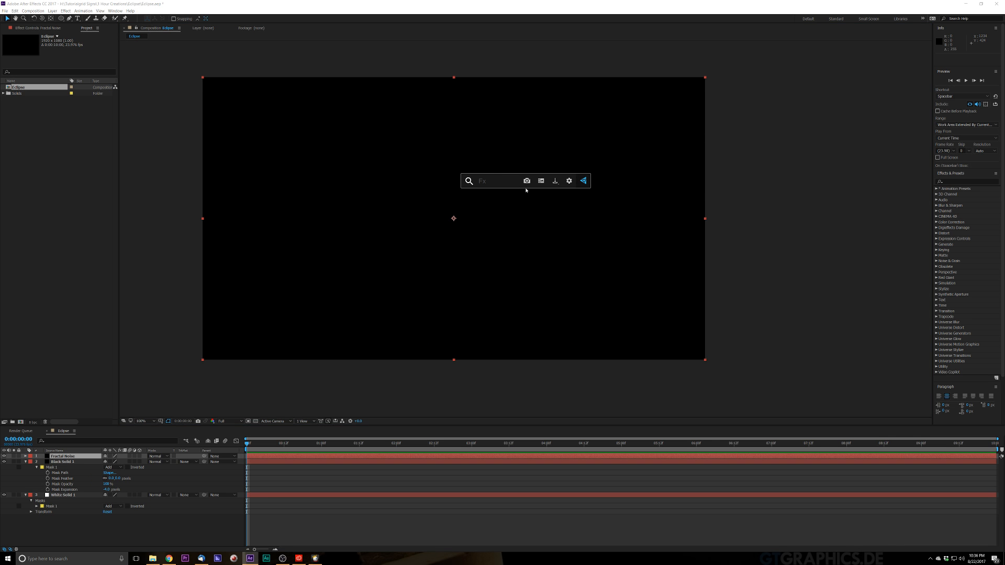
type("fractal")
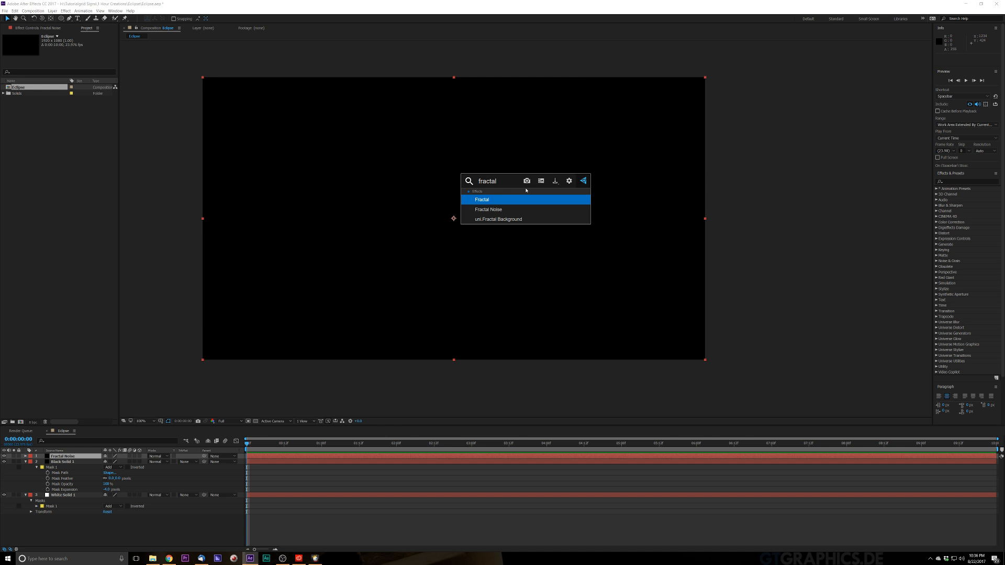
key("Down")
key("Return")
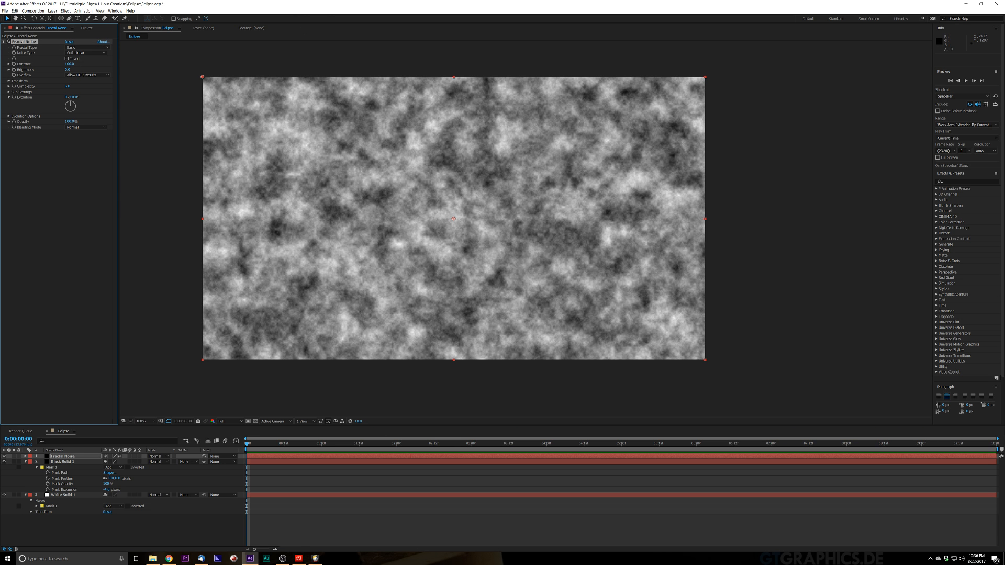
Step: Switch to the browser and examine several solar eclipse reference photos for the corona's glow and irregular edge, then return to After Effects
key("alt+Tab")
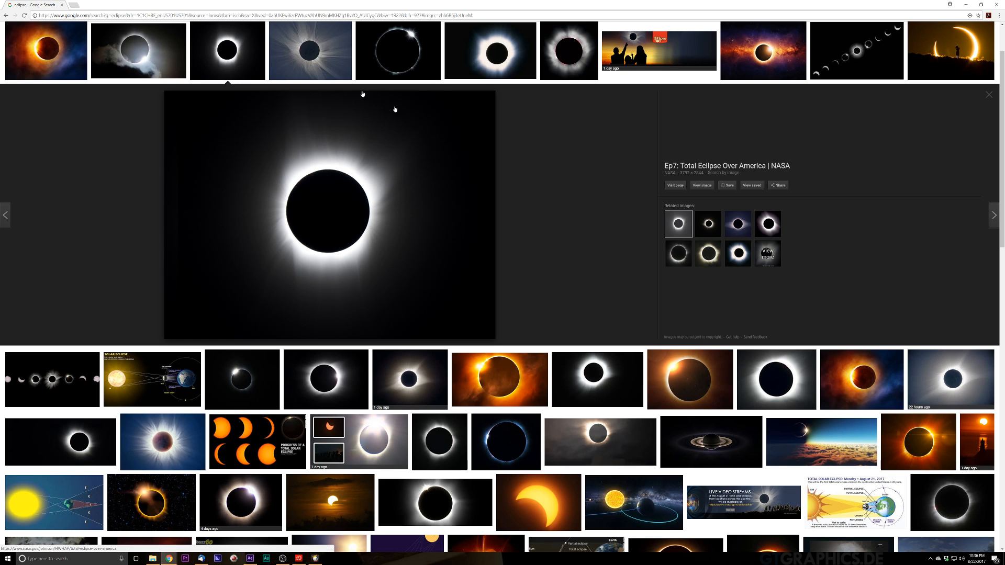
left_click(390, 67)
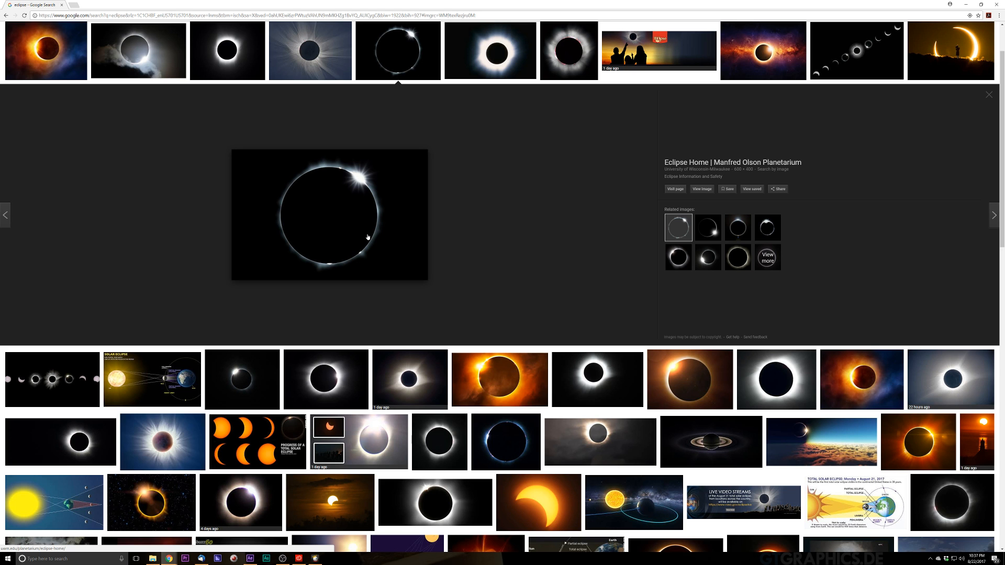
left_click(176, 451)
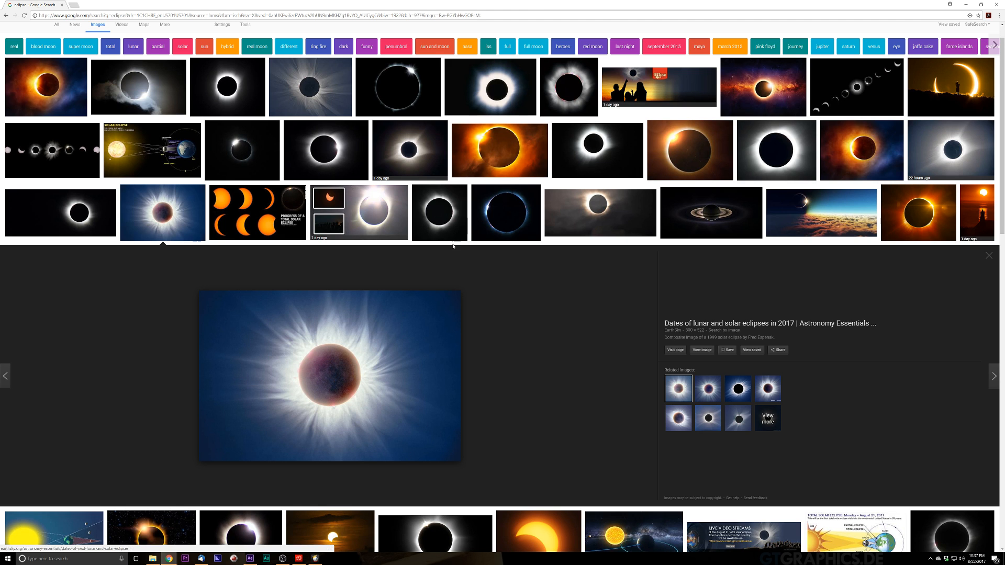
scroll(266, 202, "up", 1)
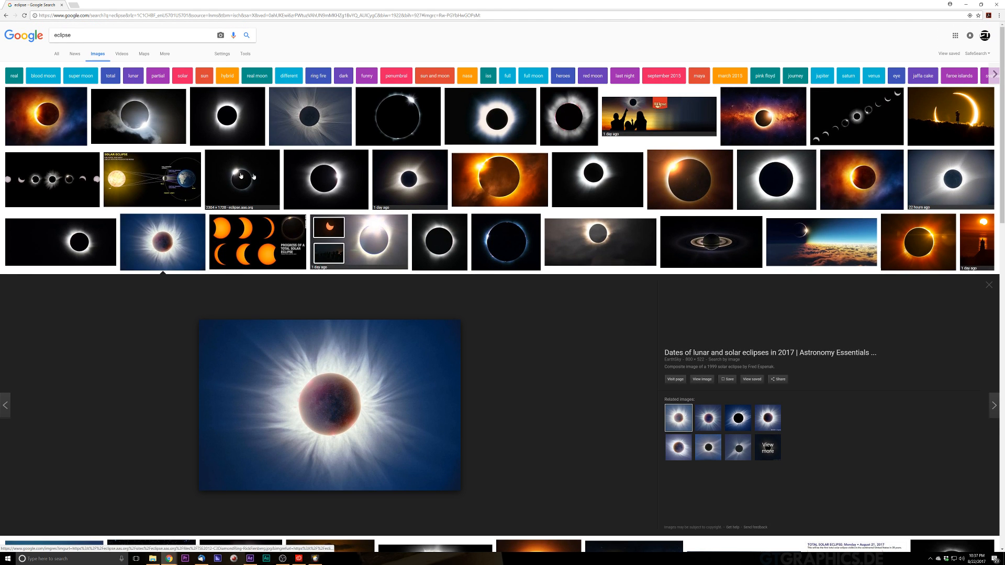
left_click(330, 181)
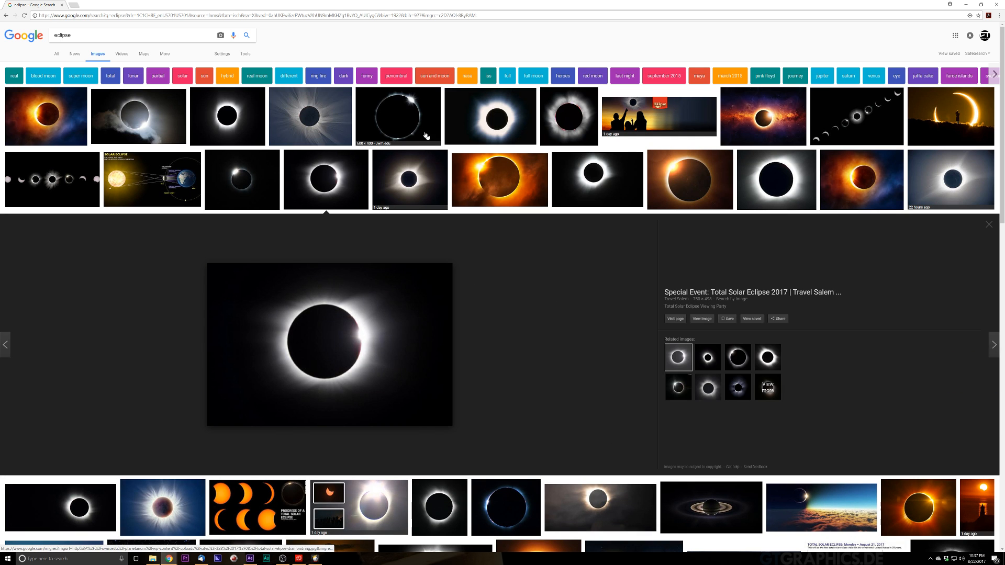
left_click(421, 131)
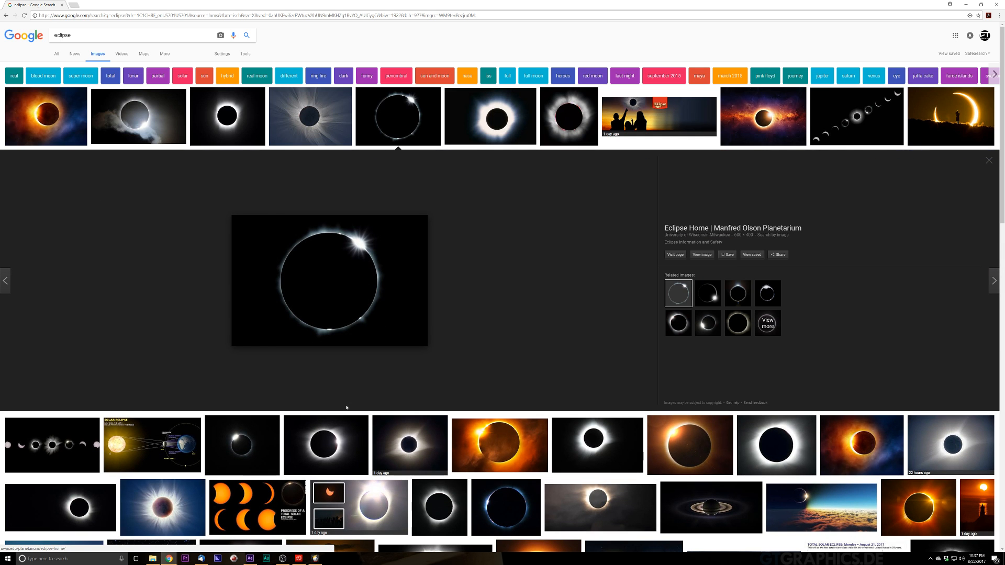
left_click(340, 442)
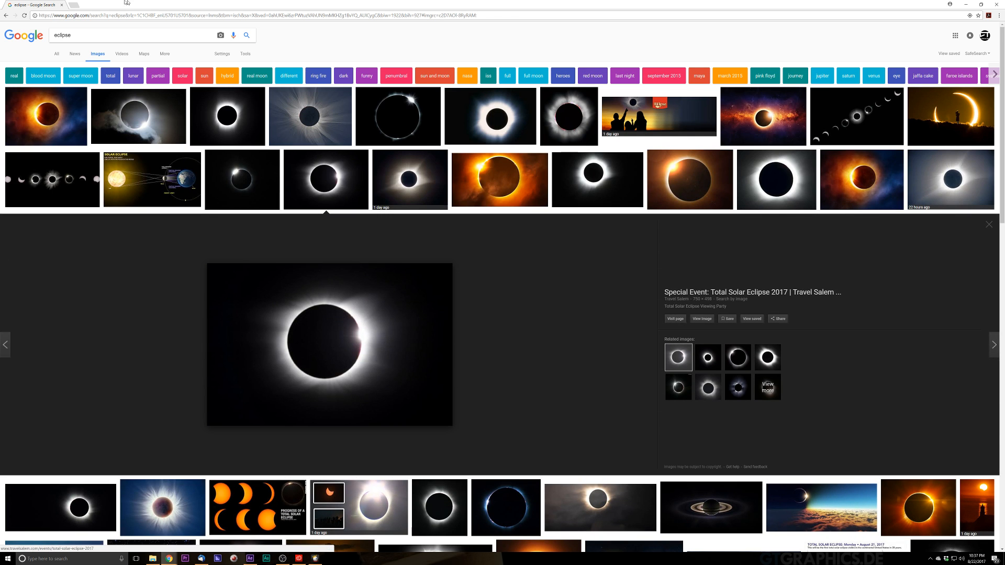
left_click_drag(126, 4, 1004, 215)
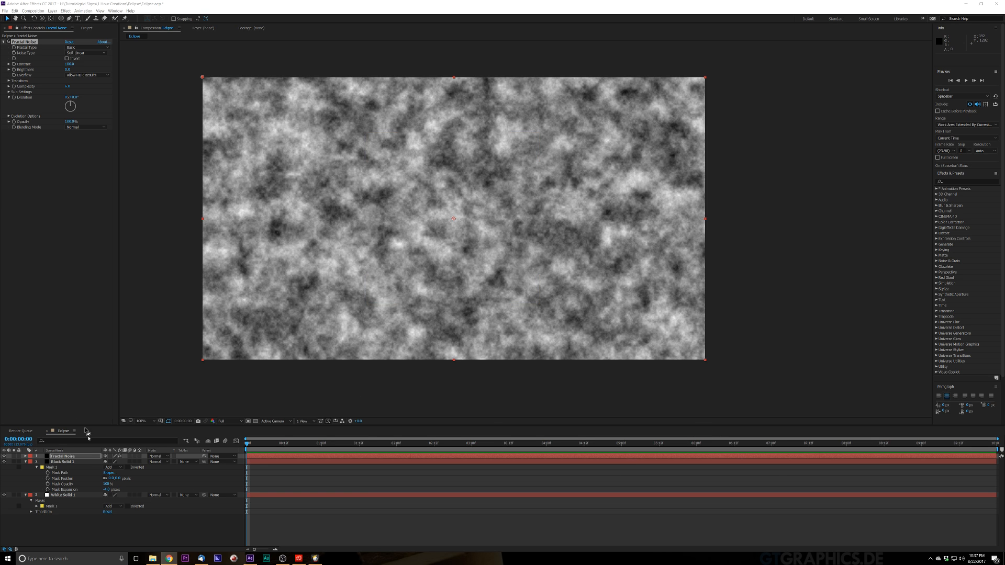
Step: Copy the circular mask from the black solid onto the Fractal Noise layer
left_click(53, 469)
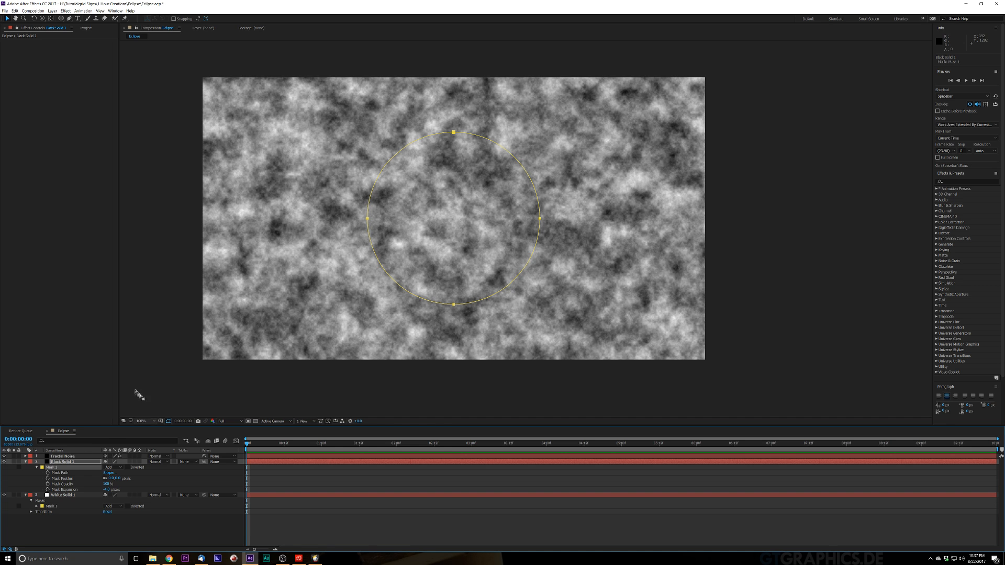
key("m")
key("m")
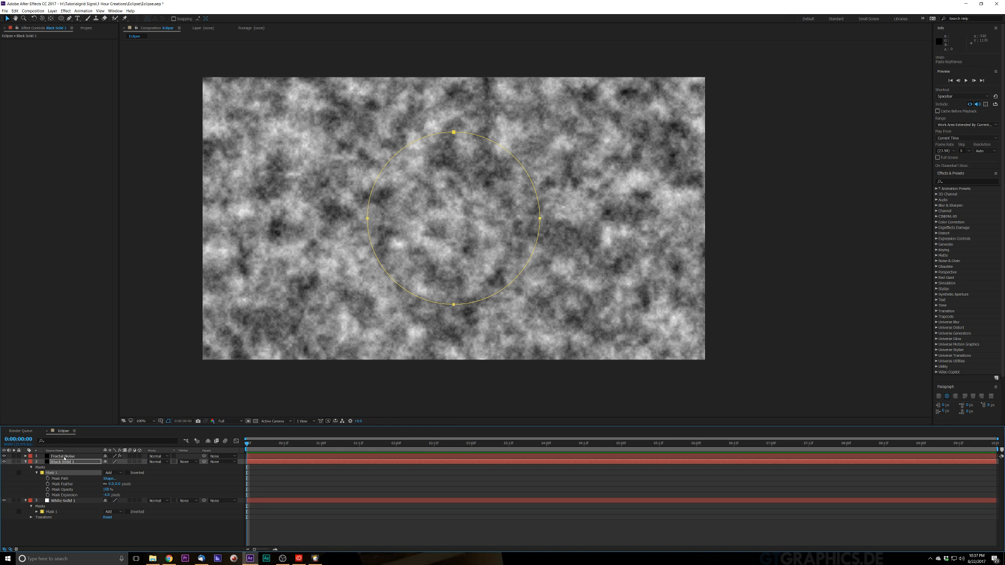
left_click(62, 456)
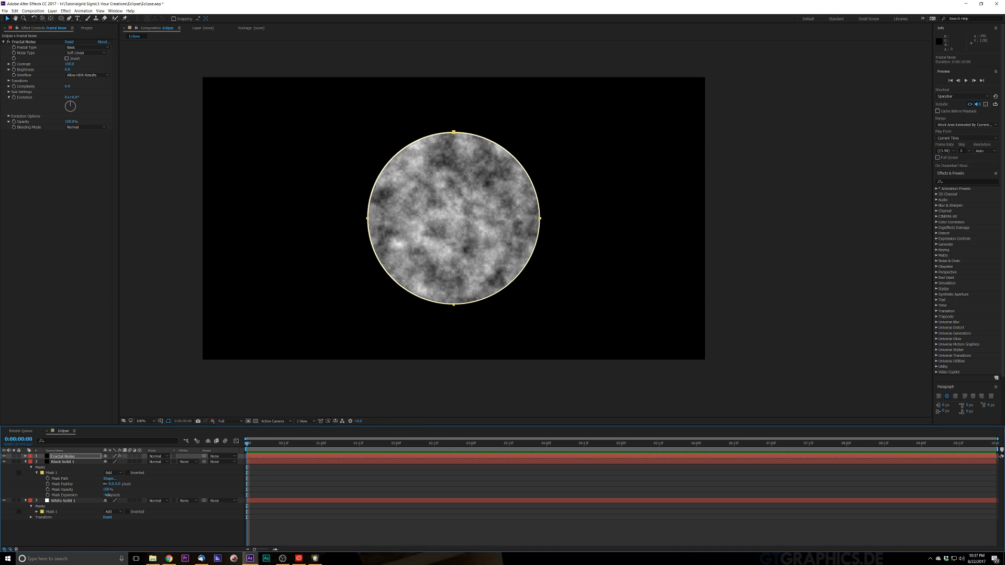
Step: Raise the black solid's mask expansion to about 14 pixels so it fully covers the white circle underneath
left_click_drag(108, 496, 110, 495)
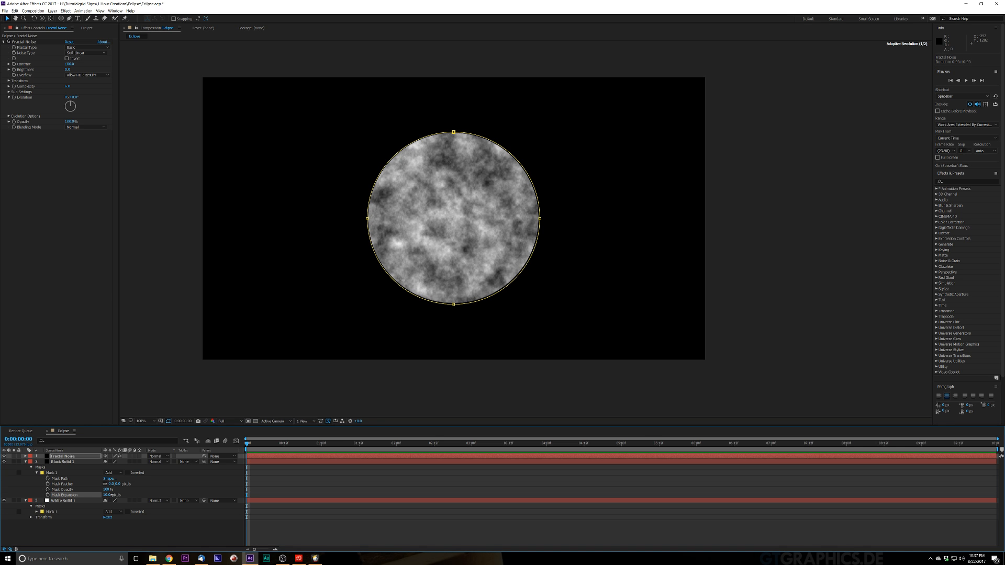
left_click_drag(115, 494, 116, 499)
scroll(482, 162, "up", 1)
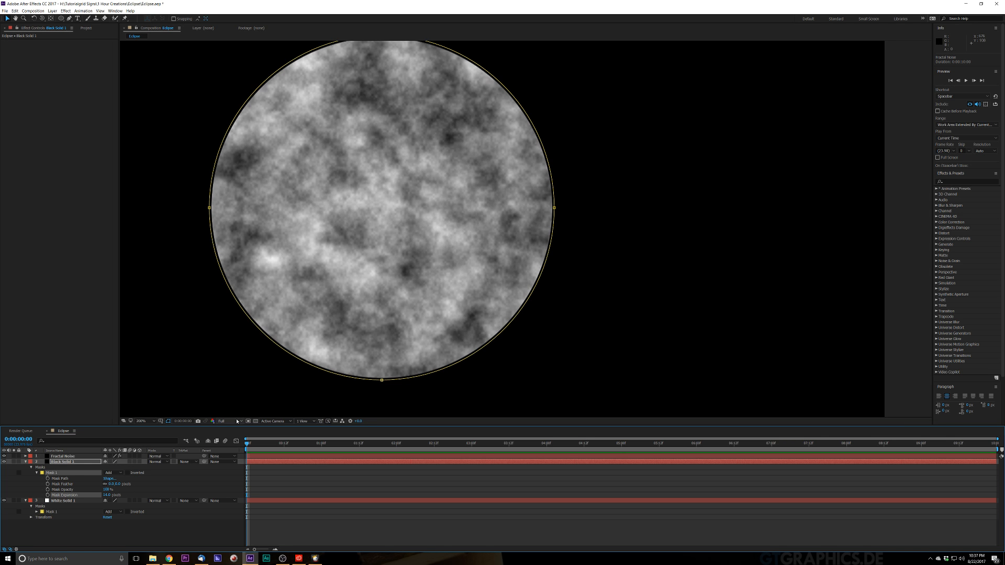
scroll(186, 352, "down", 1)
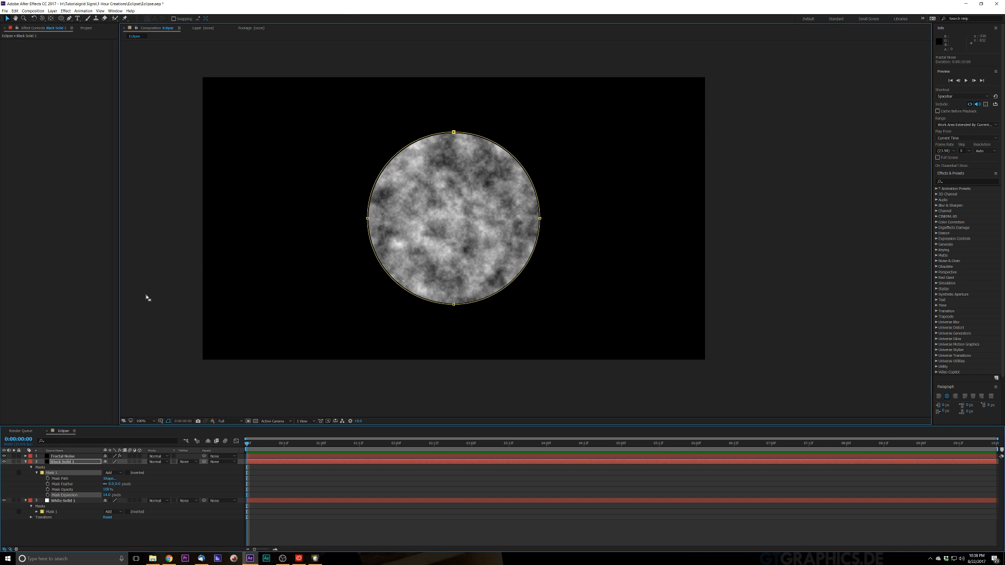
left_click(188, 220)
left_click(166, 267)
scroll(432, 216, "up", 1)
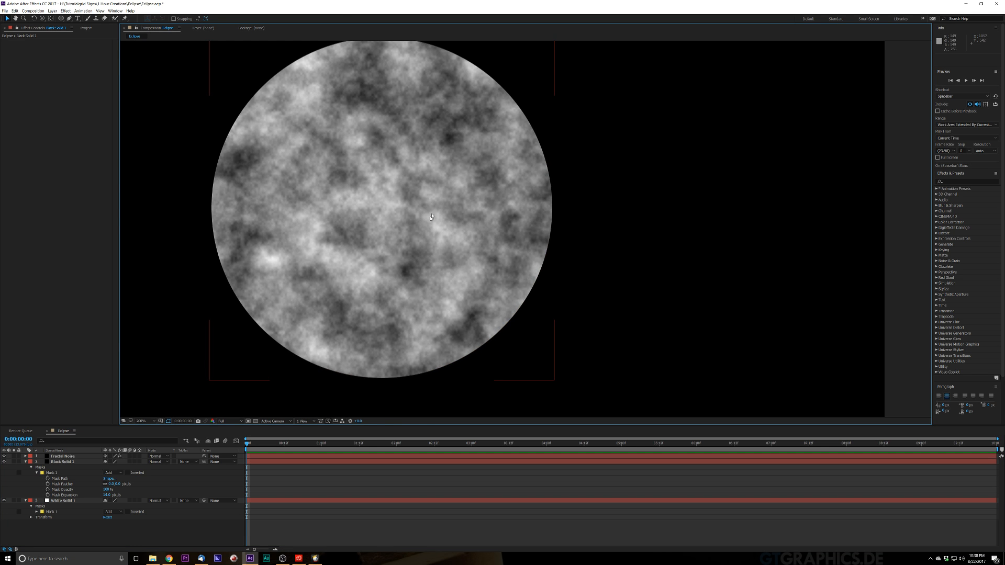
left_click(98, 528)
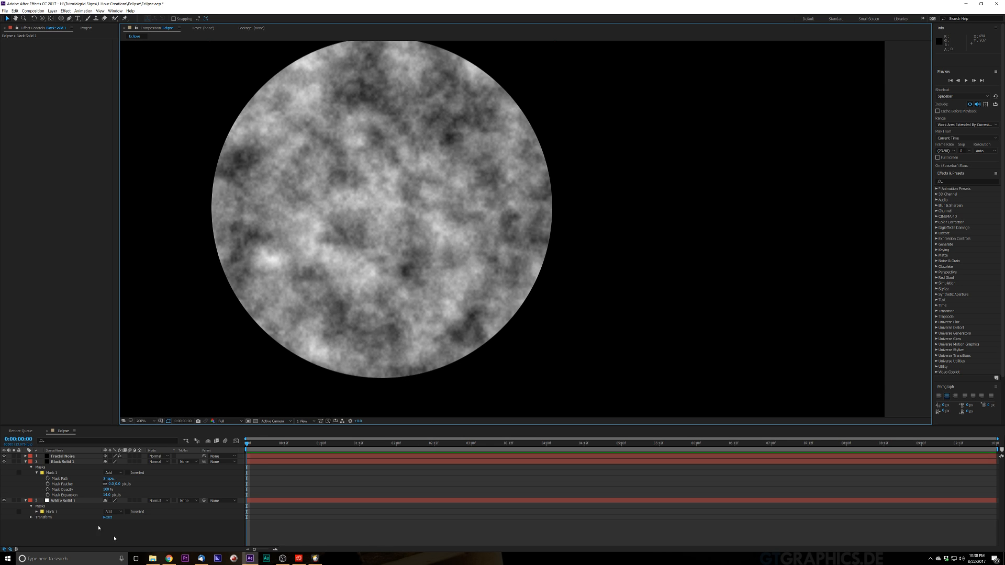
Step: Raise the Fractal Noise contrast to over 400, lower its brightness to about -67, and increase its complexity to about 8.7
left_click(82, 457)
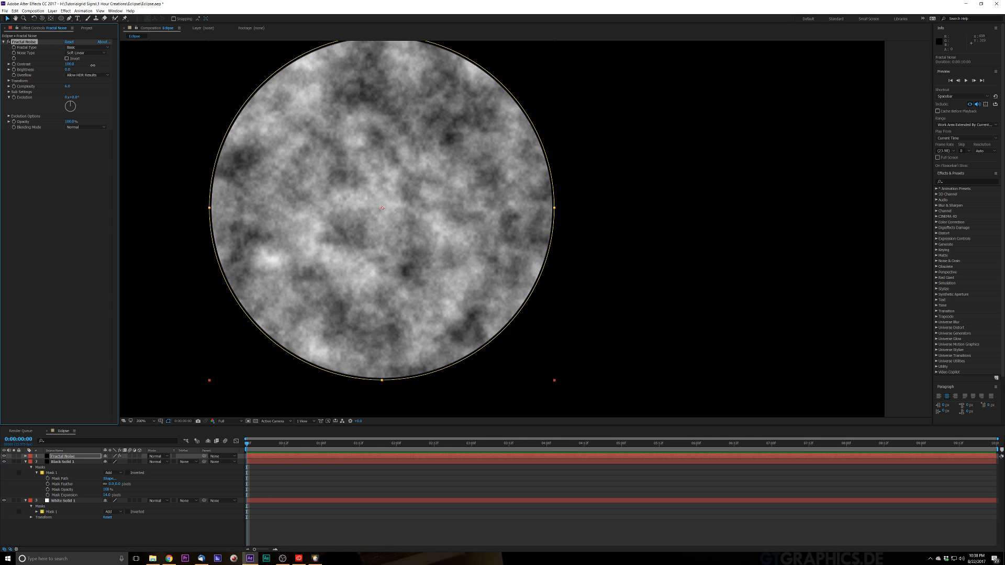
left_click_drag(72, 64, 205, 71)
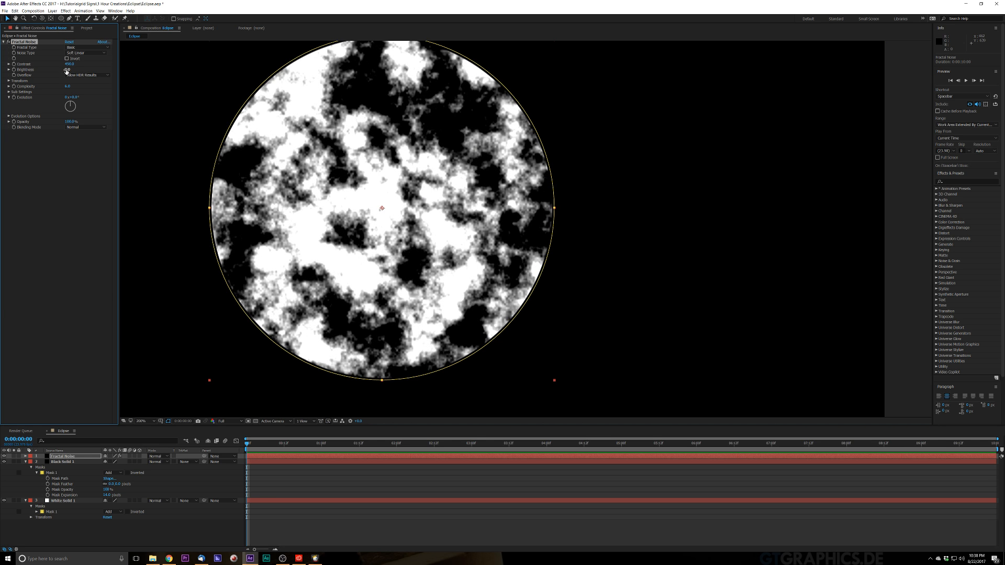
left_click_drag(68, 69, 53, 77)
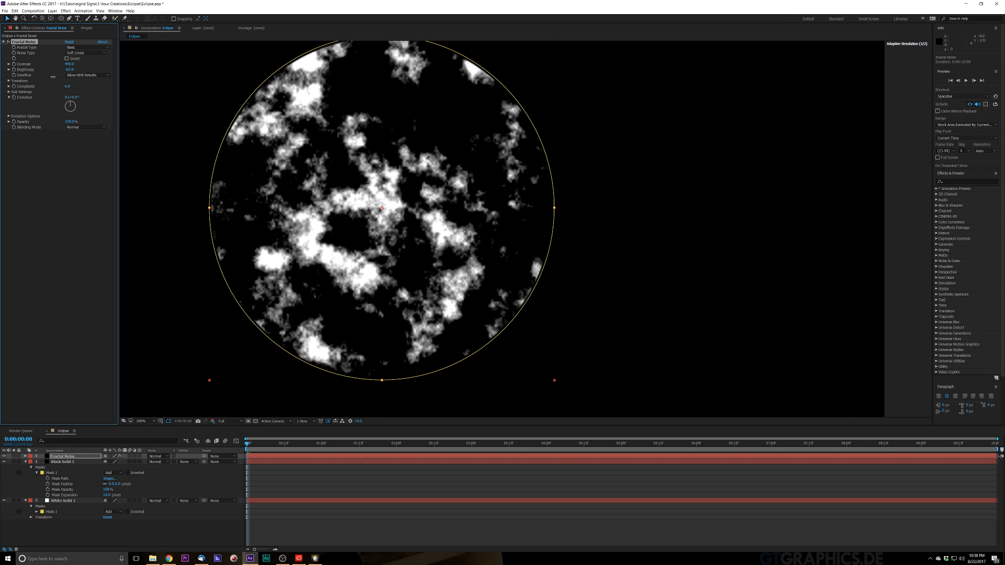
left_click_drag(53, 77, 157, 91)
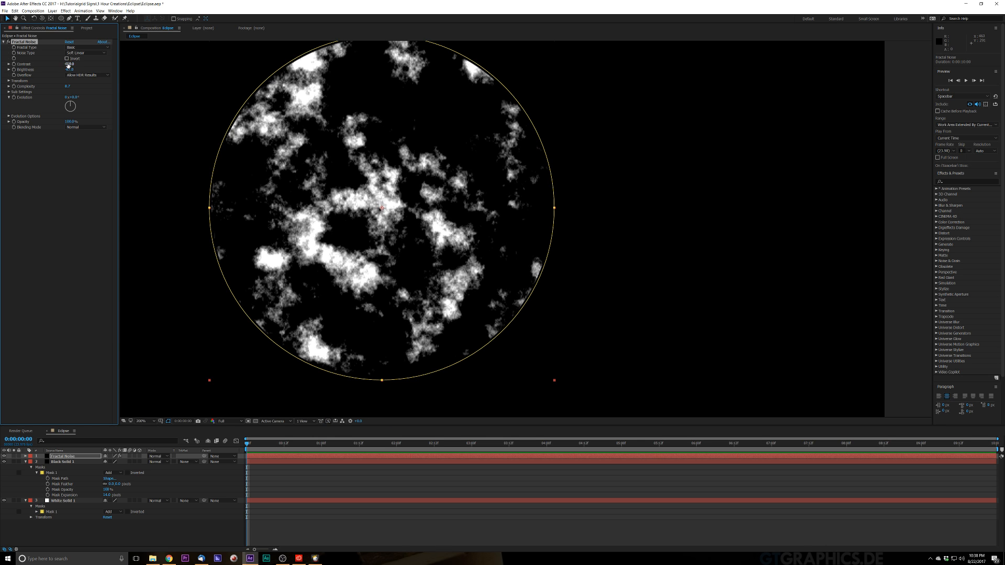
left_click_drag(91, 61, 102, 91)
Step: Keyframe the Fractal Noise Evolution from zero at the start to one full revolution at 0:00:09:23
left_click_drag(411, 447, 992, 489)
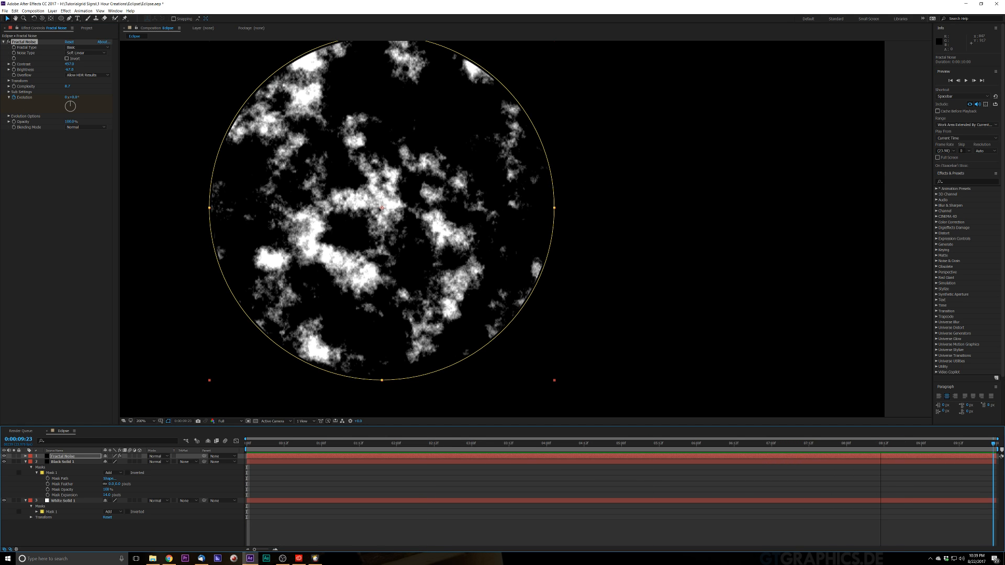
left_click(66, 97)
type("1")
key("Return")
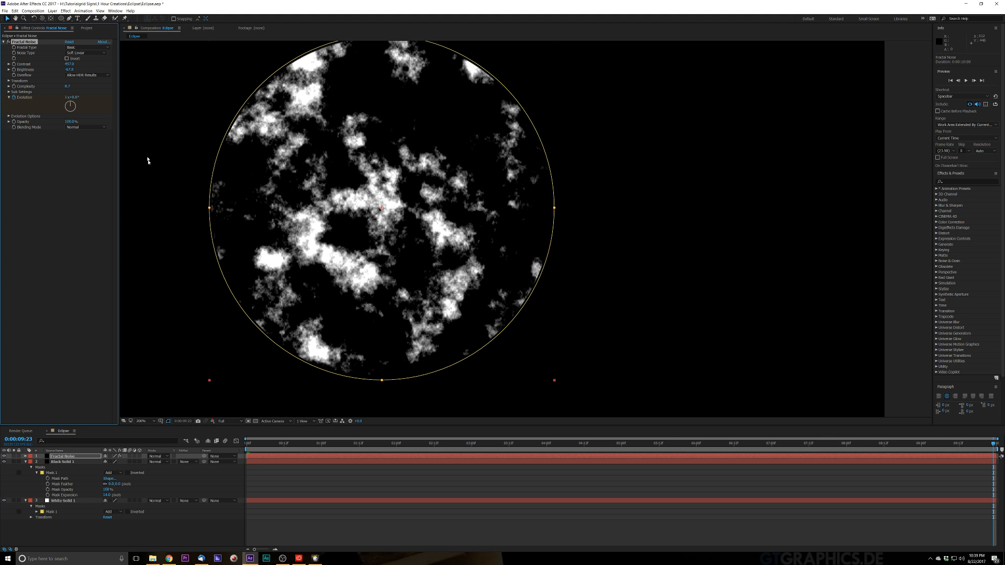
Step: Preview the evolving noise animation from the start of the composition to judge its speed
left_click(249, 444)
key("space")
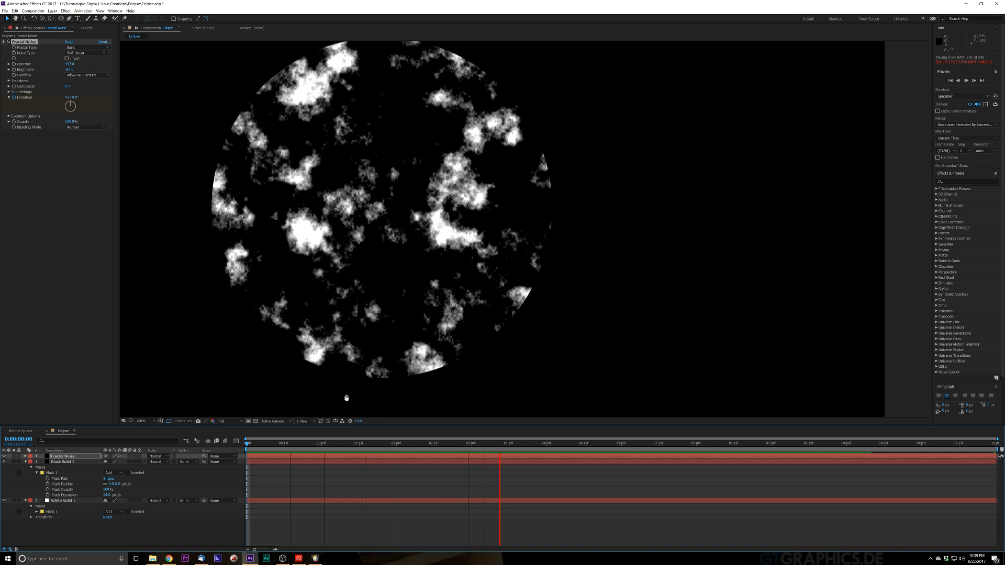
key("space")
key("space")
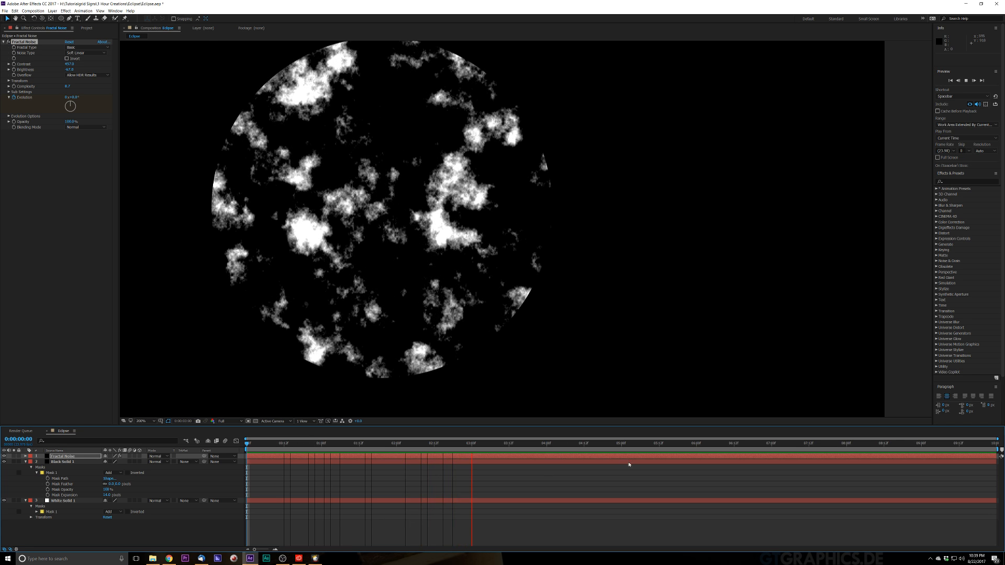
key("space")
Step: Change the Evolution keyframe at 0:00:09:23 to 0 revolutions and 180 degrees, and return the playhead to the start
left_click_drag(640, 446, 996, 476)
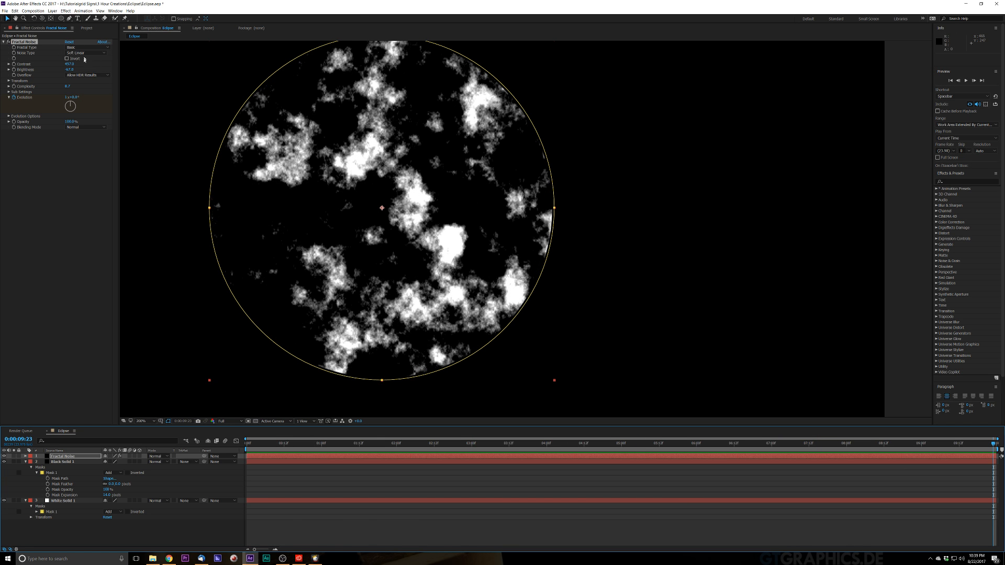
left_click(66, 98)
type("0")
key("Return")
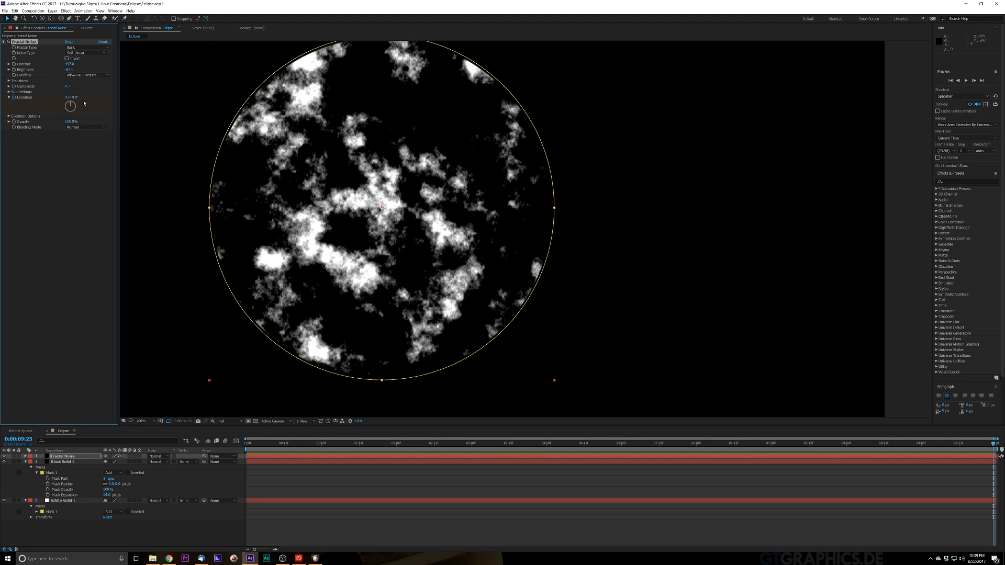
left_click(78, 98)
type("180")
key("Return")
left_click(248, 448)
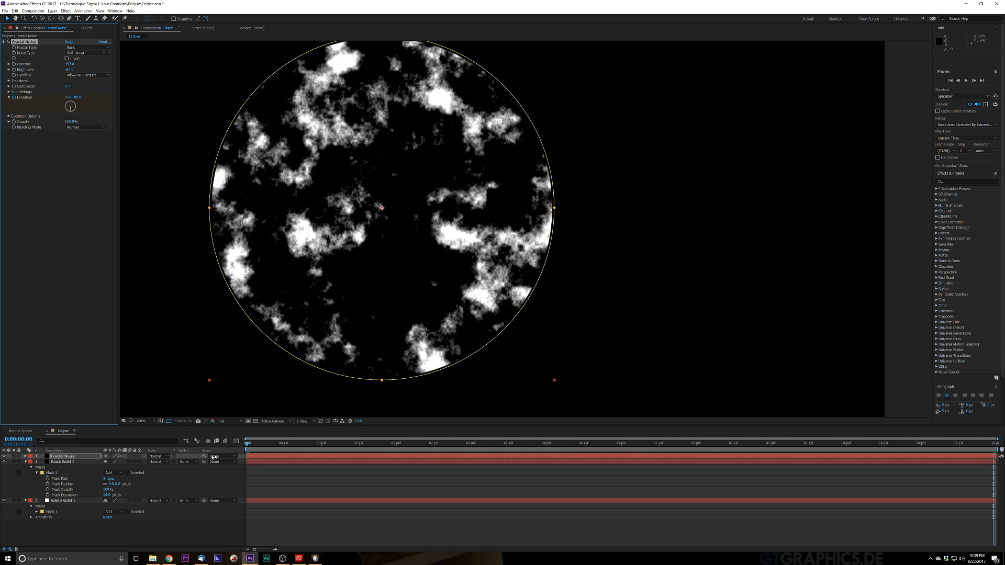
Step: Preview the slowed noise evolution, and move the Fractal Noise layer directly beneath Black Solid 1
key("space")
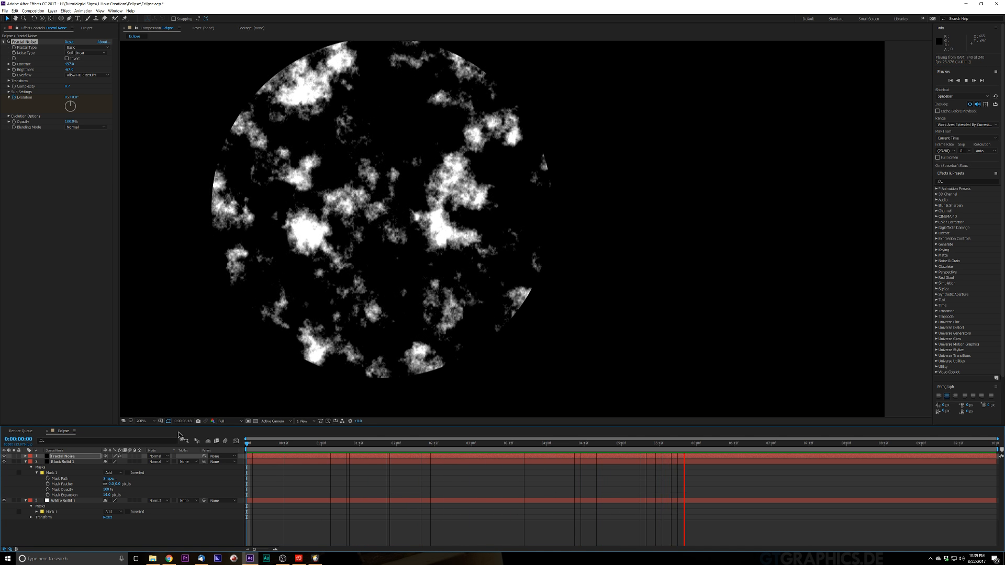
key("space")
left_click_drag(60, 456, 60, 495)
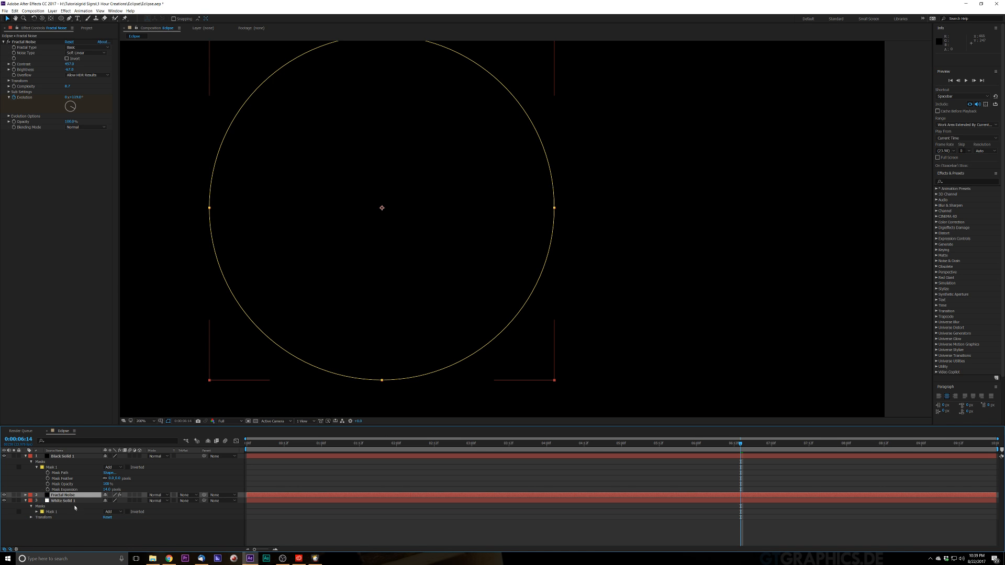
Step: Reveal the Fractal Noise layer's mask properties and set its Mask Expansion to 17 pixels
key("ctrl+v")
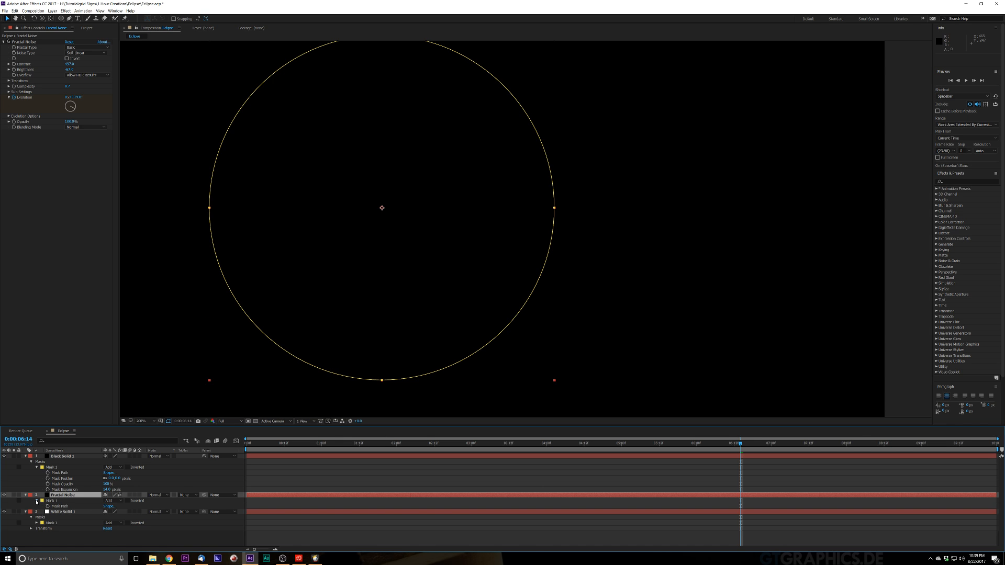
left_click(37, 501)
left_click_drag(108, 523, 114, 522)
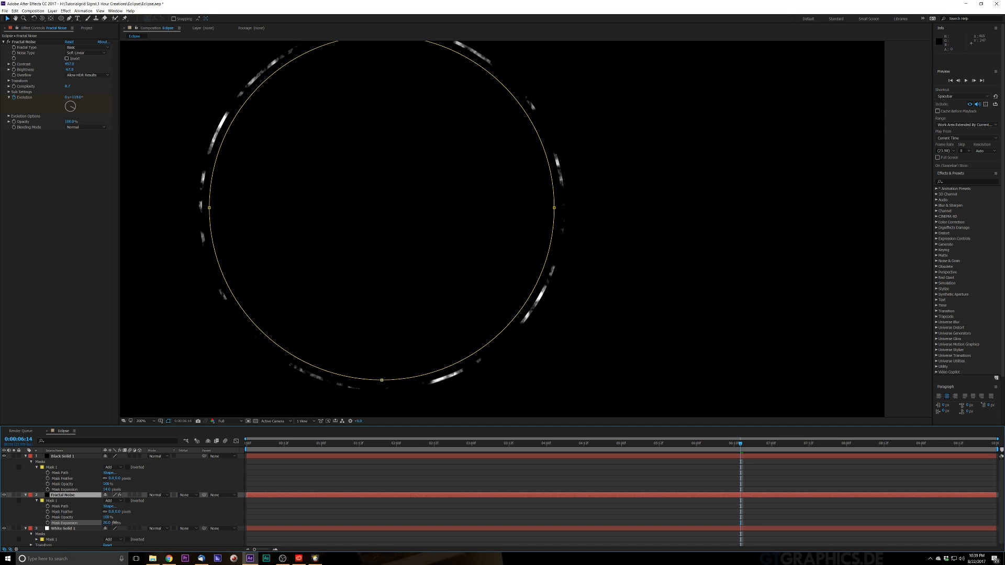
left_click_drag(115, 522, 113, 521)
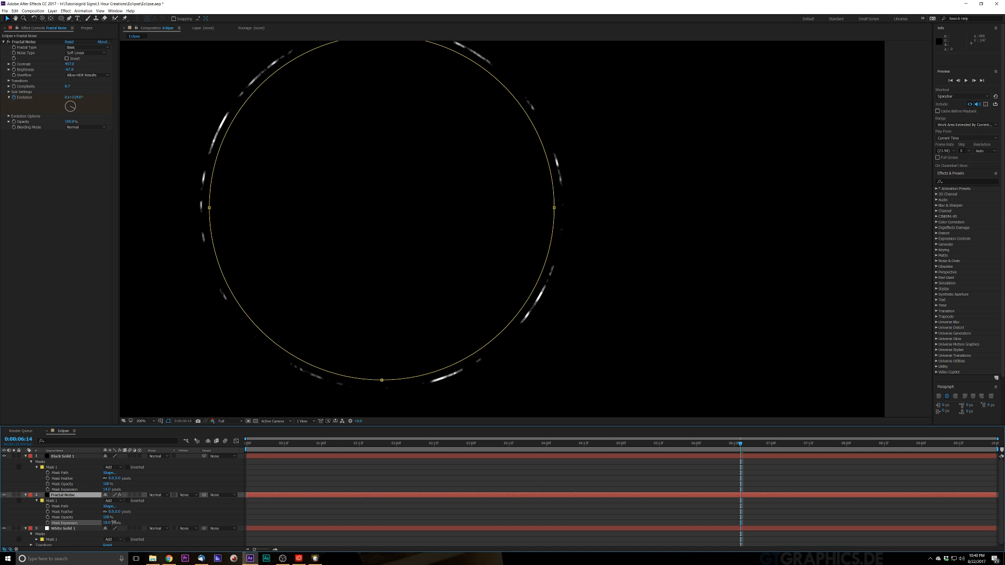
left_click_drag(114, 522, 113, 521)
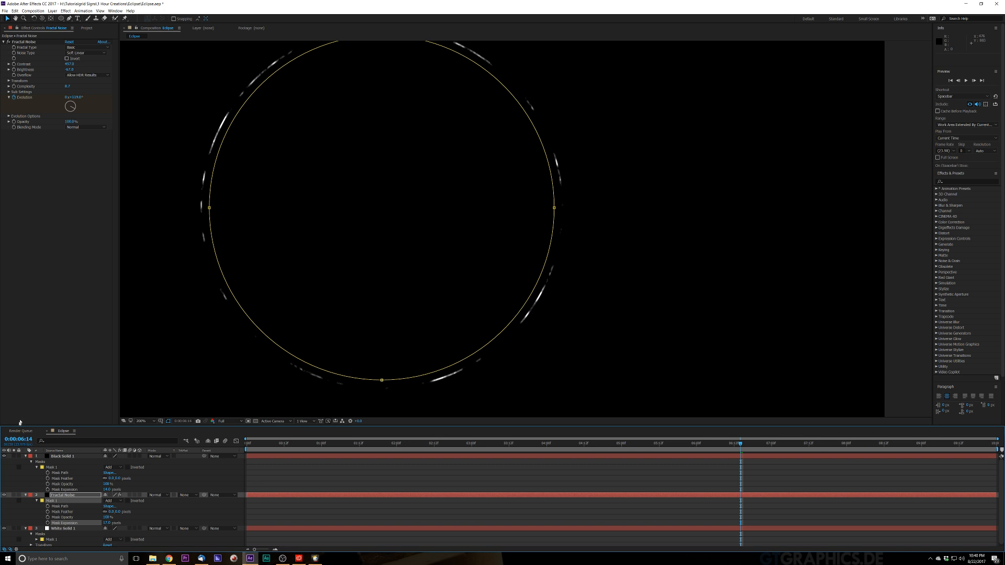
Step: Move the Fractal Noise layer beneath White Solid 1, to the bottom of the layer stack
left_click_drag(59, 496, 73, 547)
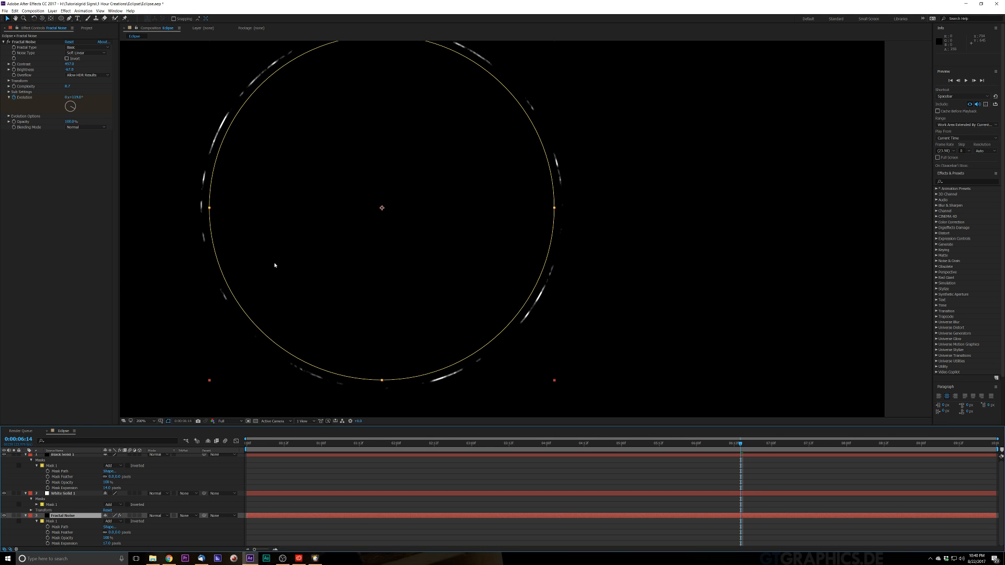
left_click(135, 313)
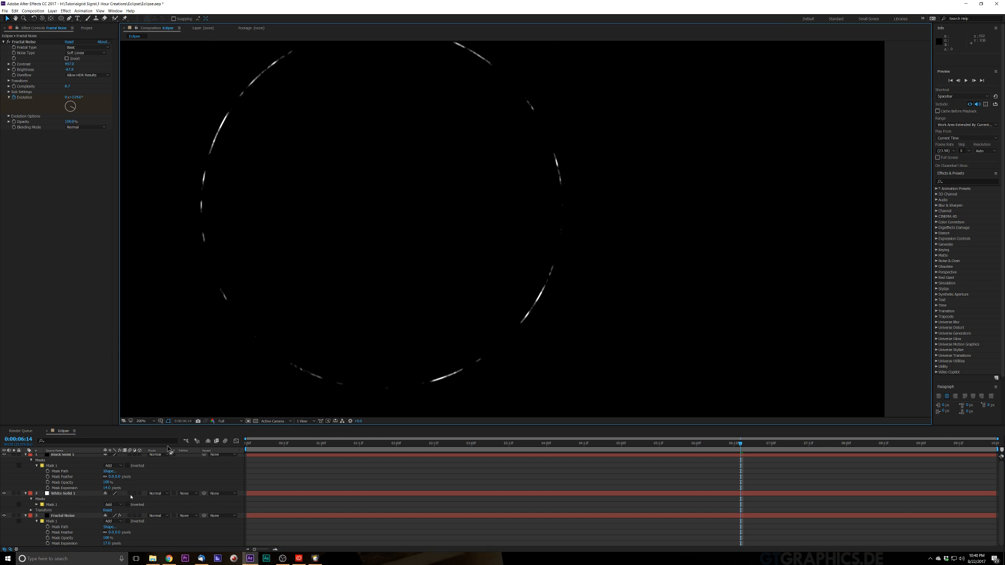
left_click(69, 494)
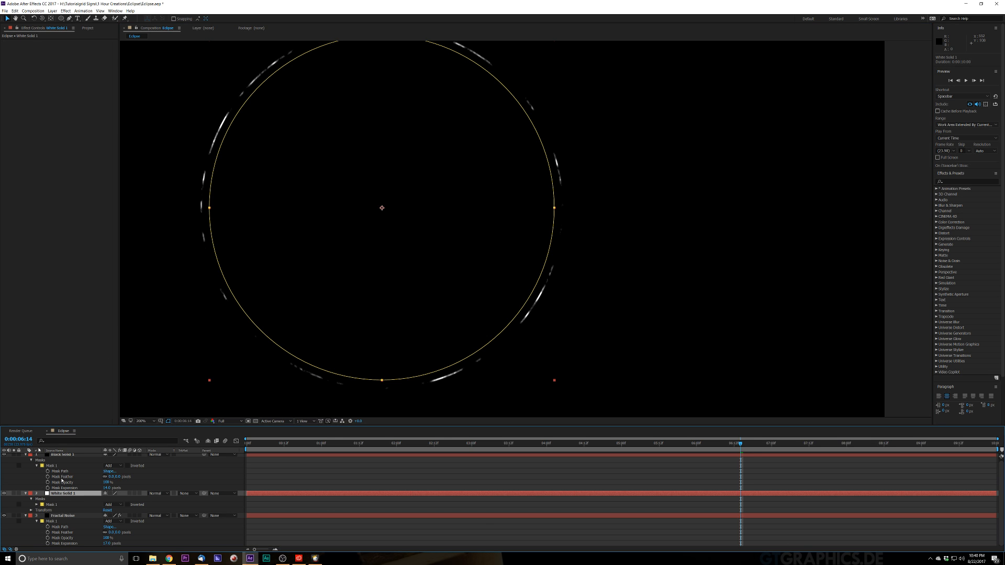
Step: Toggle Black Solid 1's visibility to compare, and reduce its Mask Expansion to -2 pixels
scroll(27, 456, "up", 1)
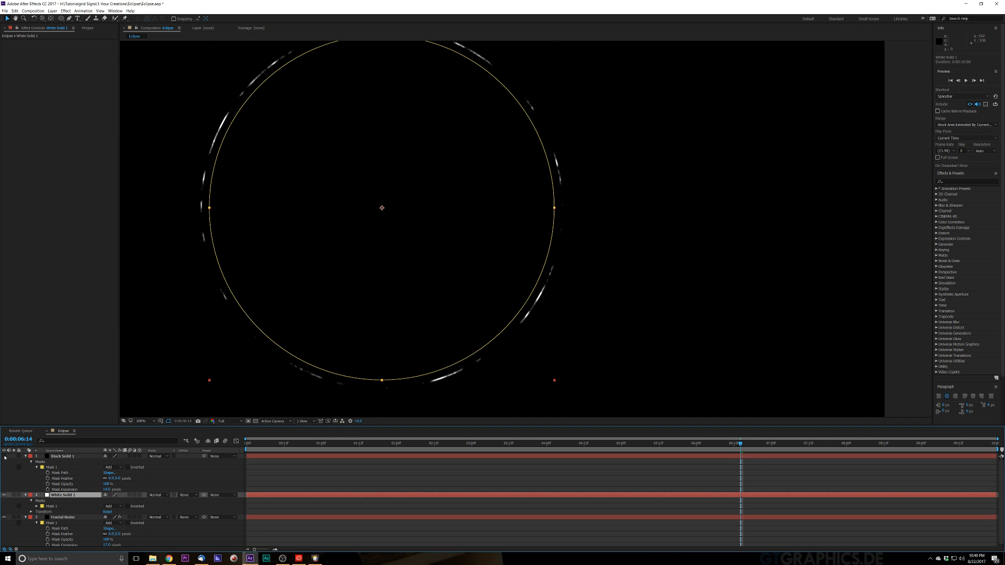
left_click(4, 456)
left_click(5, 455)
left_click_drag(103, 489, 100, 490)
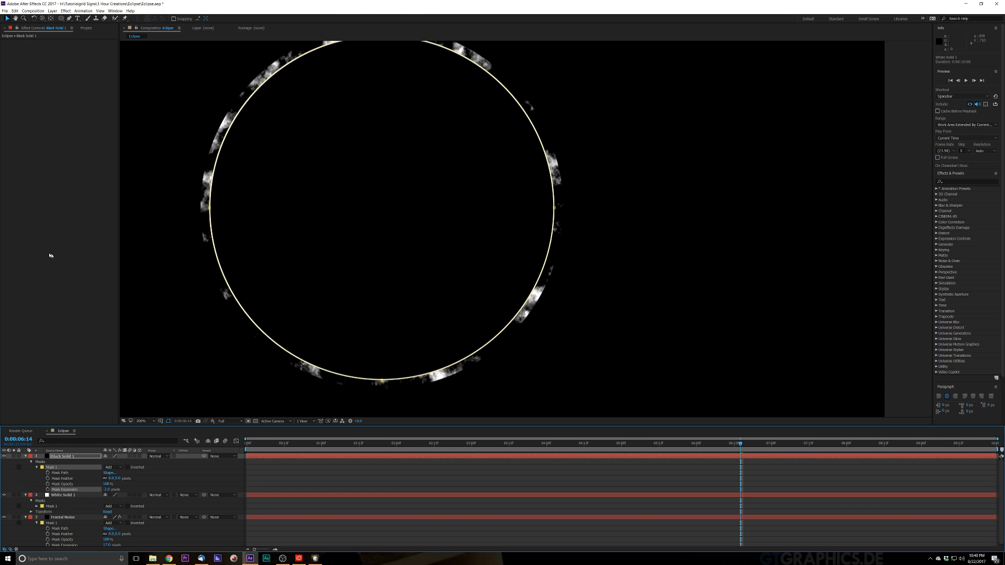
Step: Reduce the Fractal Noise layer's Mask Expansion to 5 pixels and check the whole ring
left_click(59, 517)
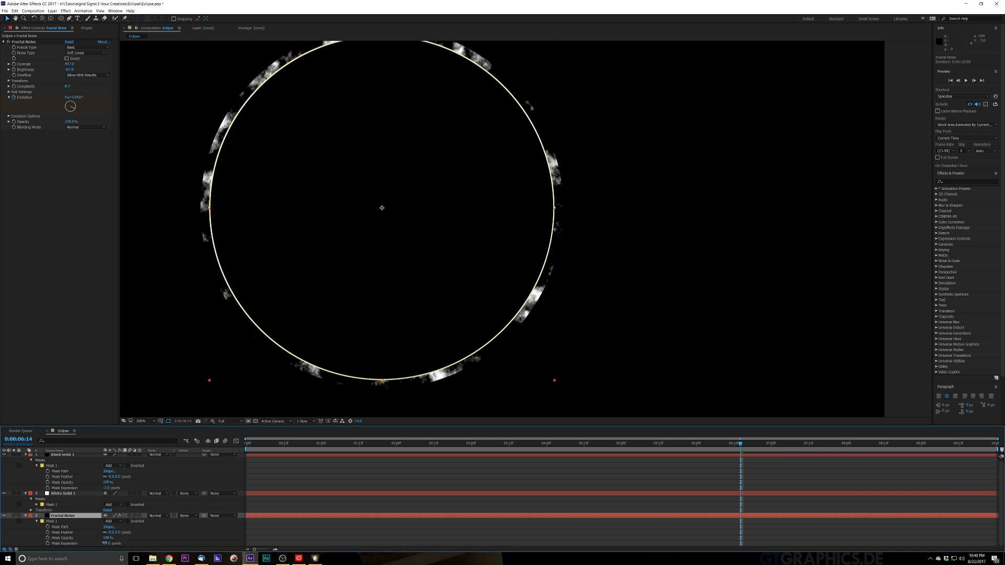
left_click_drag(103, 544, 100, 544)
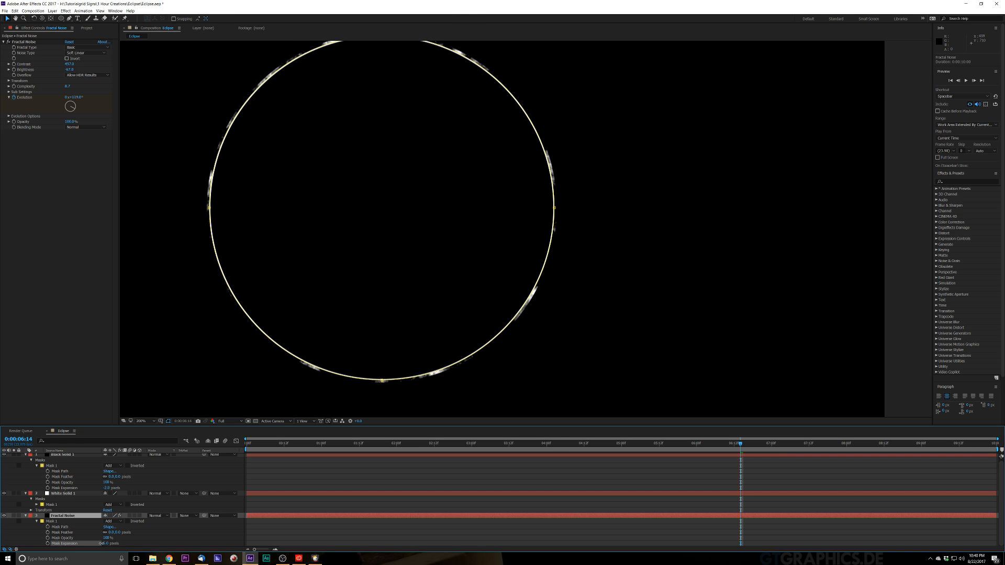
left_click(179, 352)
left_click(183, 350)
scroll(185, 349, "down", 1)
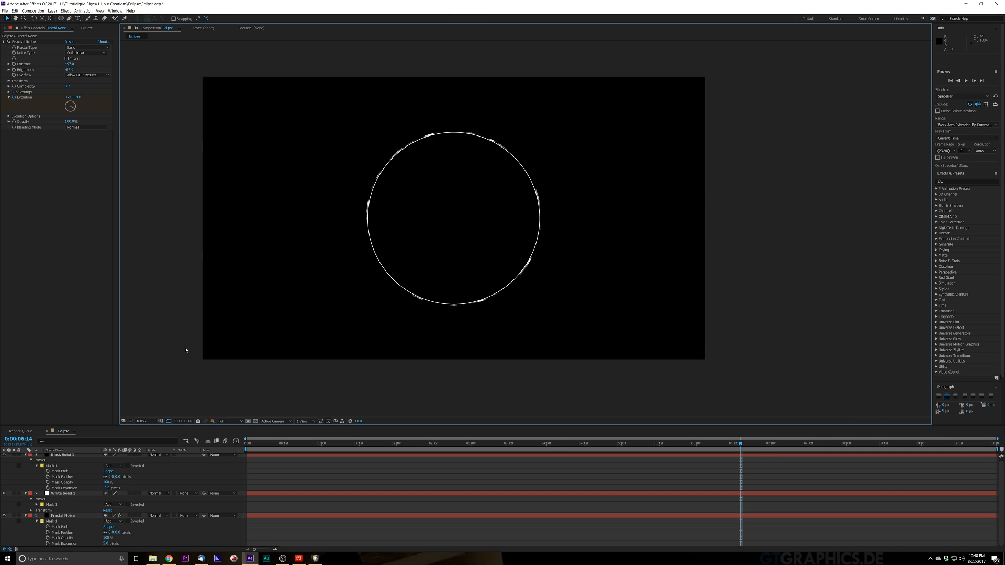
Step: Soften the Fractal Noise layer's mask edge by setting Mask Feather to 5 pixels
scroll(506, 288, "up", 2)
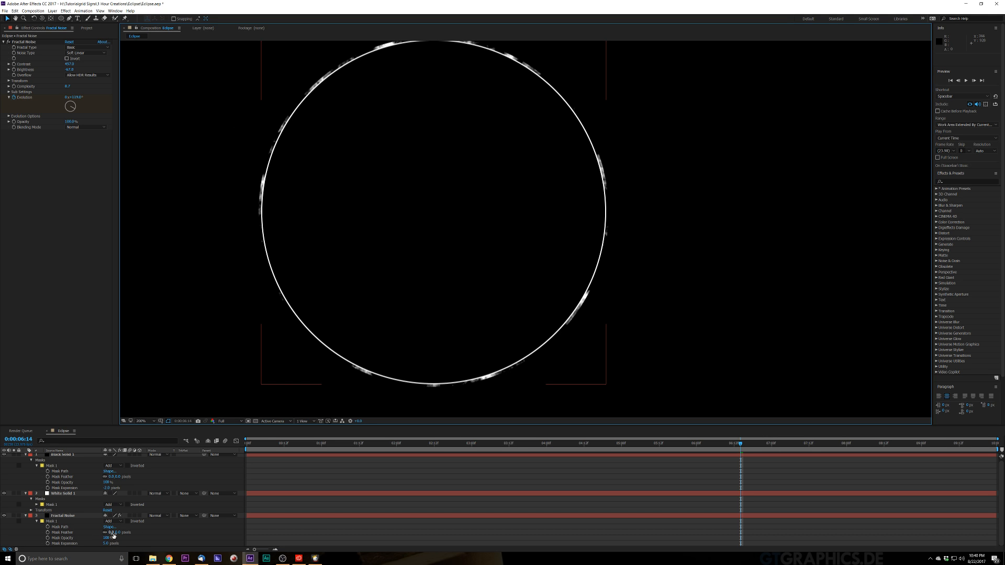
left_click_drag(112, 532, 117, 533)
left_click(240, 317)
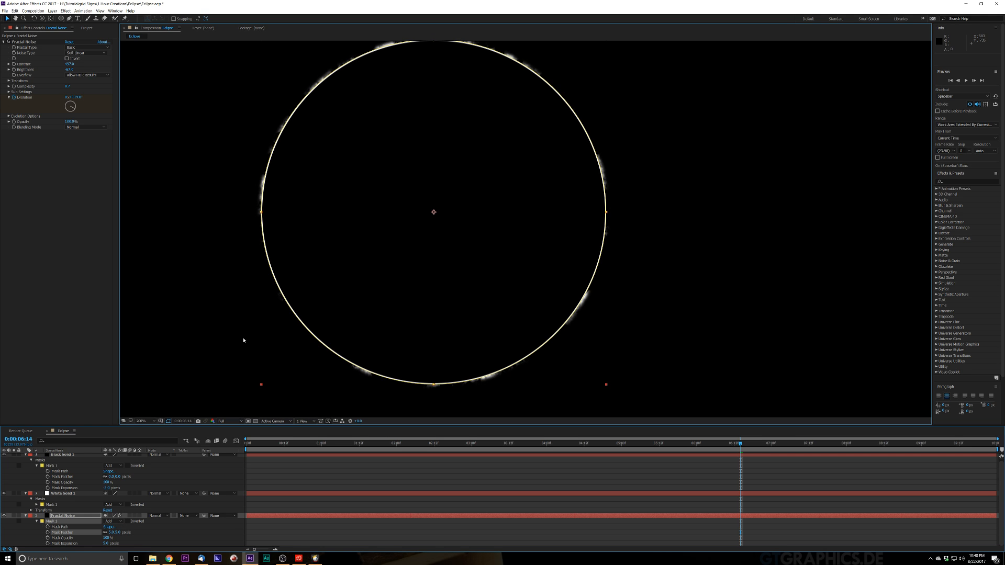
scroll(323, 228, "down", 1)
key("period")
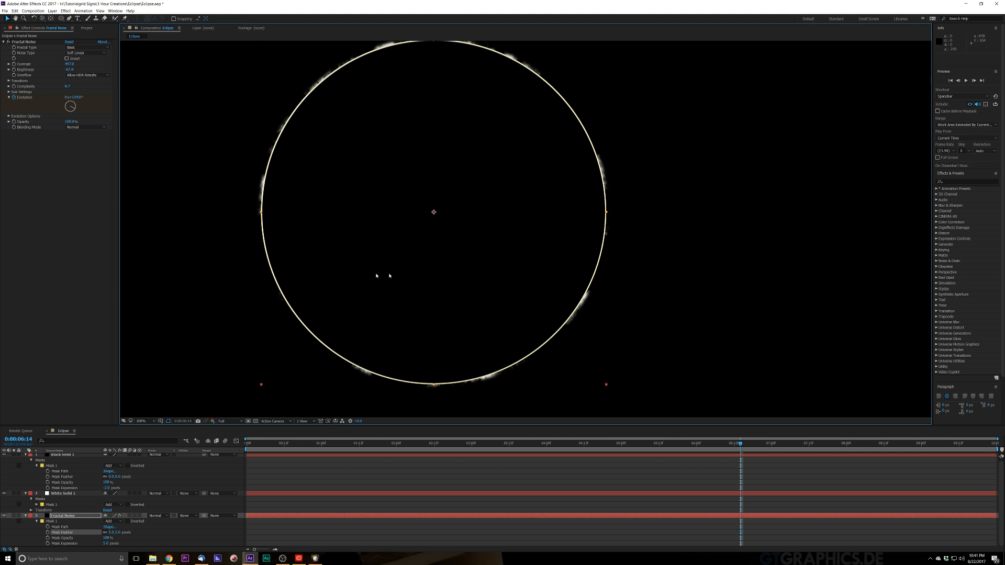
Step: Set the Fractal Noise layer's Mask Expansion to 7 pixels and check the ring without its mask outline
left_click(107, 543)
key("Return")
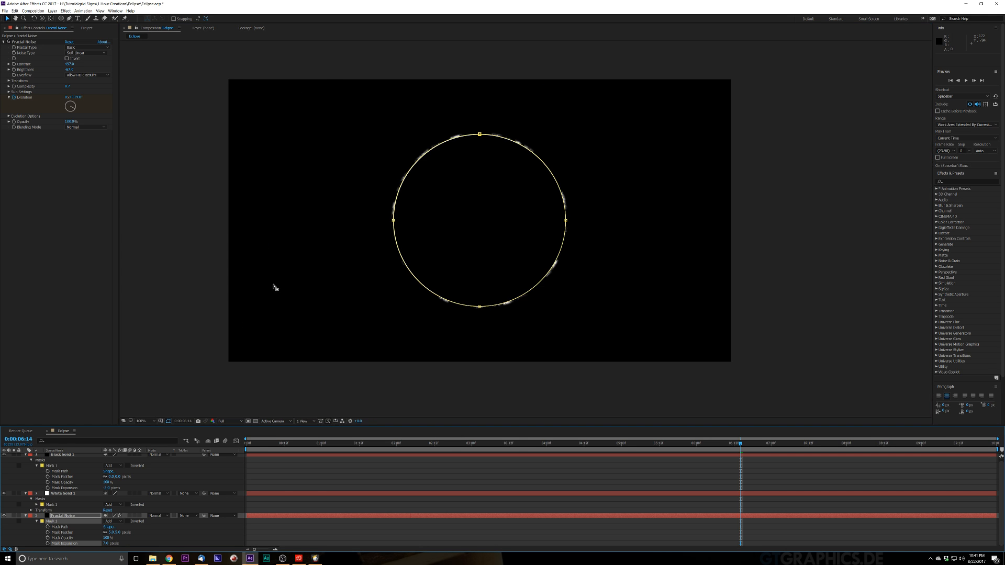
left_click(803, 314)
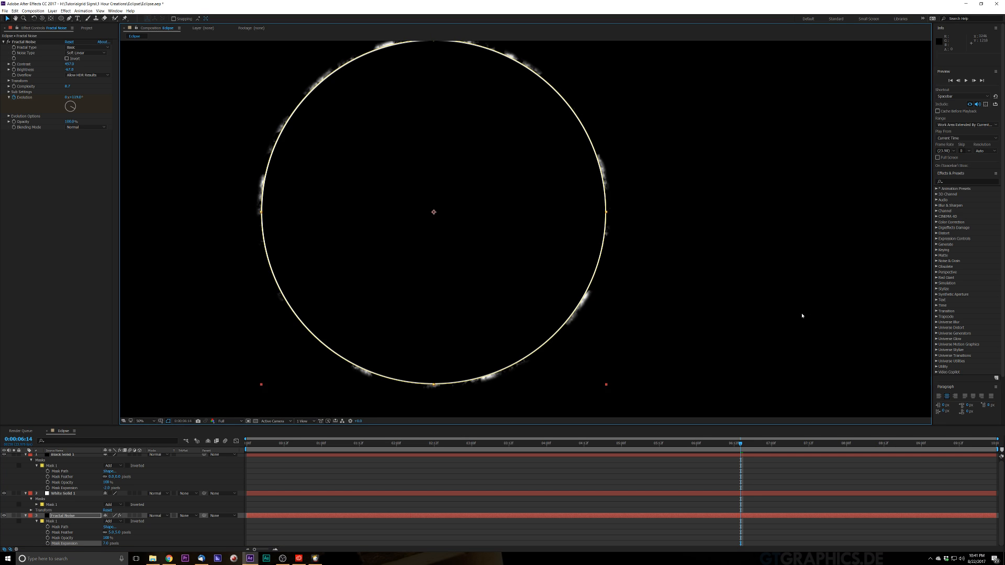
scroll(803, 315, "down", 2)
left_click(780, 304)
scroll(720, 266, "up", 2)
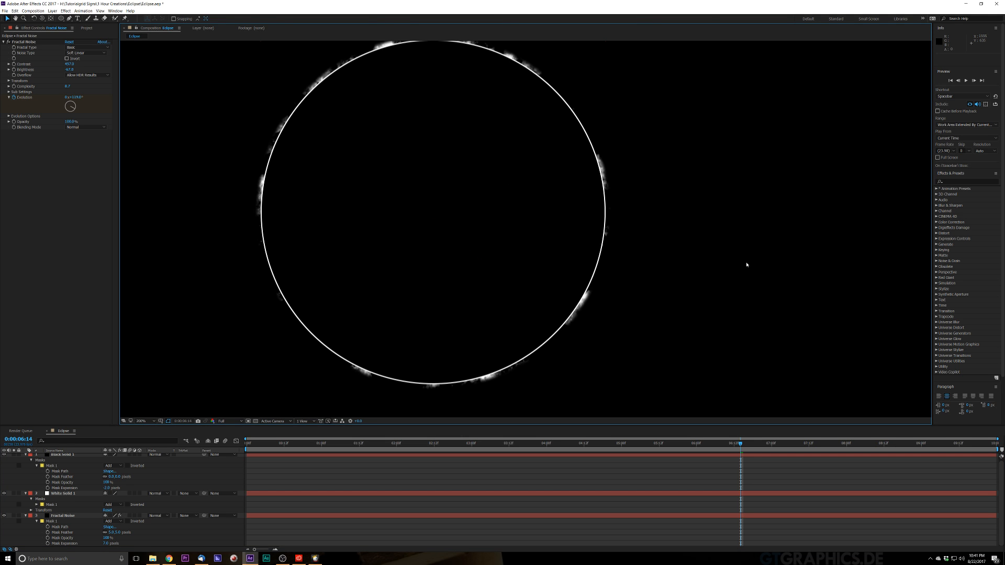
Step: Set White Solid 1's Mask Feather to 4 pixels and inspect the softened ring edge up close
left_click(70, 494)
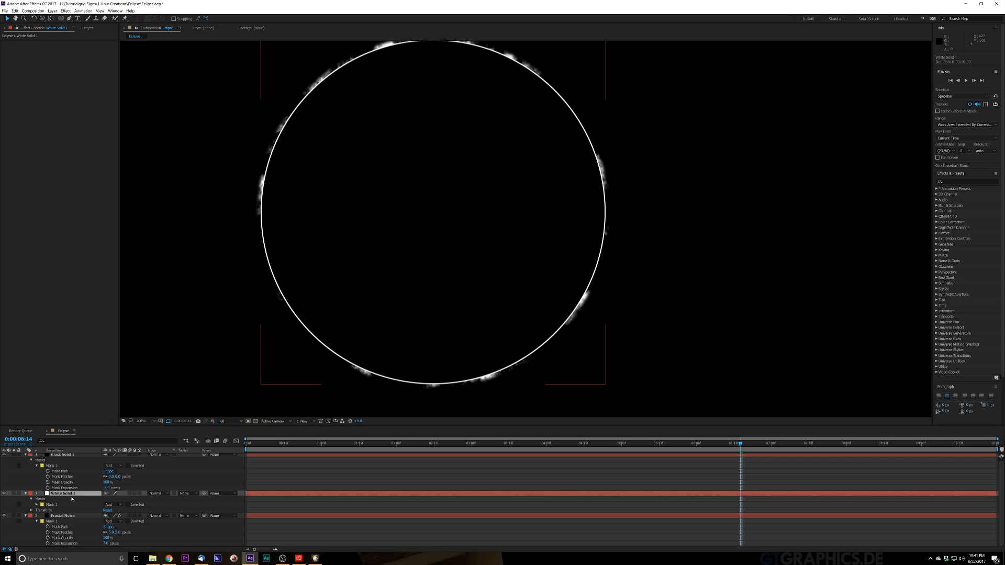
left_click(37, 504)
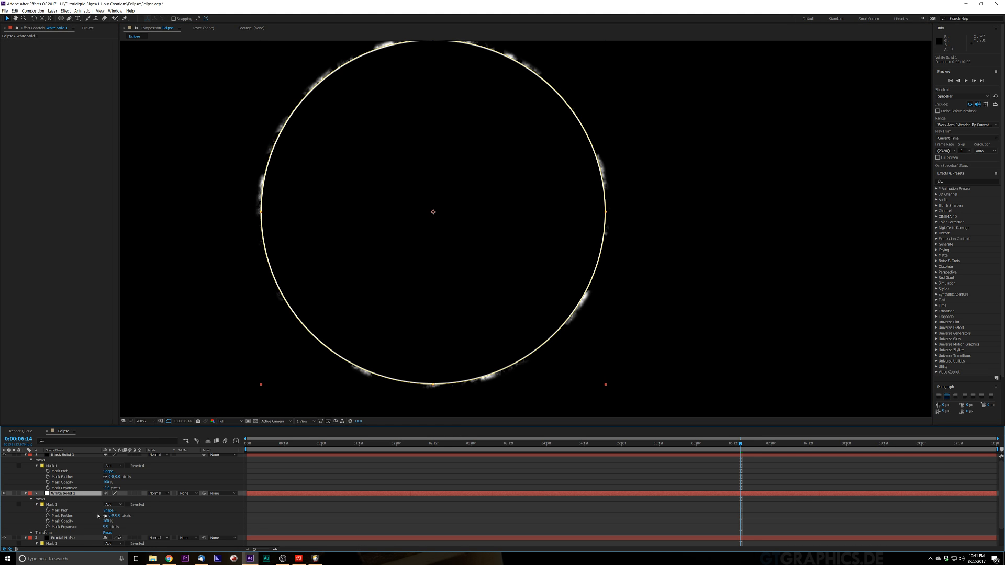
left_click_drag(119, 517, 120, 516)
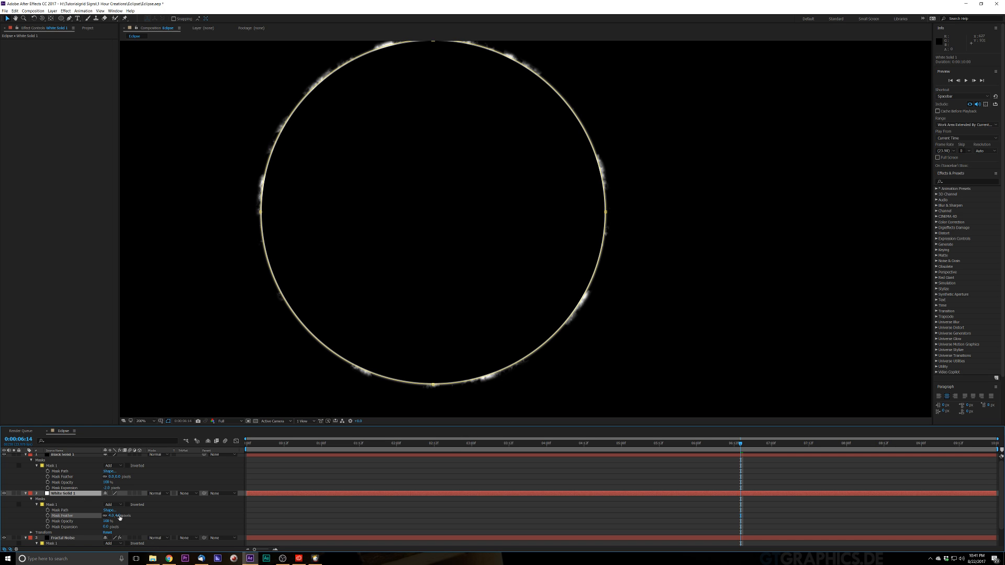
left_click(159, 350)
key("comma")
key("comma")
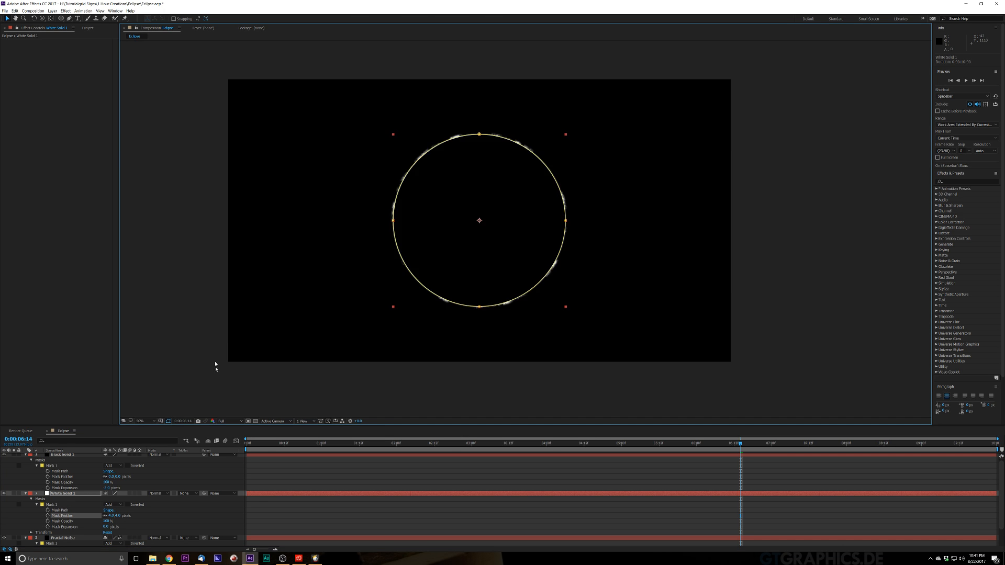
key("period")
key("period")
key("period")
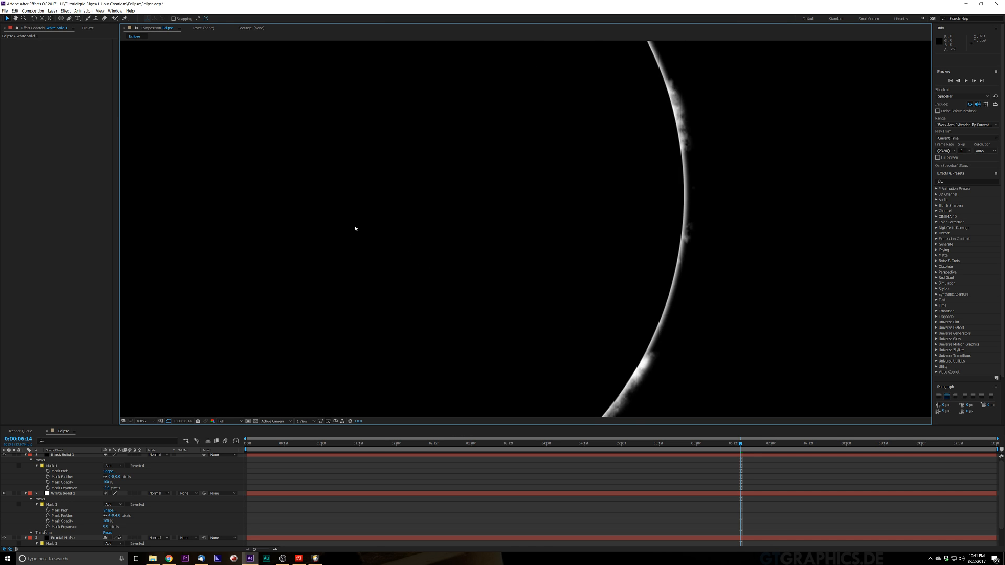
left_click_drag(354, 225, 527, 240)
left_click_drag(360, 224, 444, 233)
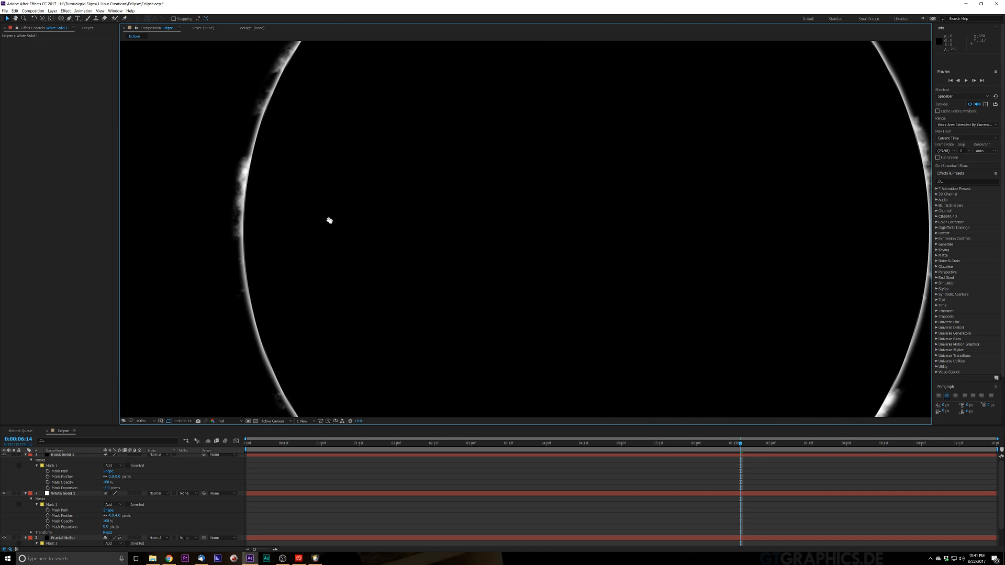
left_click_drag(330, 220, 354, 233)
scroll(331, 226, "down", 1)
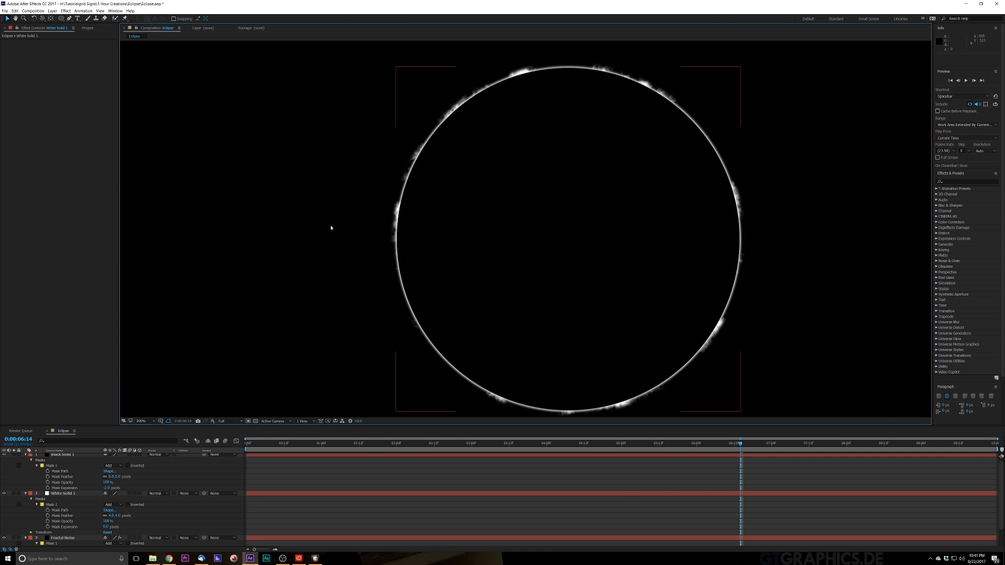
Step: Set Black Solid 1's Mask Expansion to -3 pixels and inspect the ring's thickness and edges
left_click(73, 455)
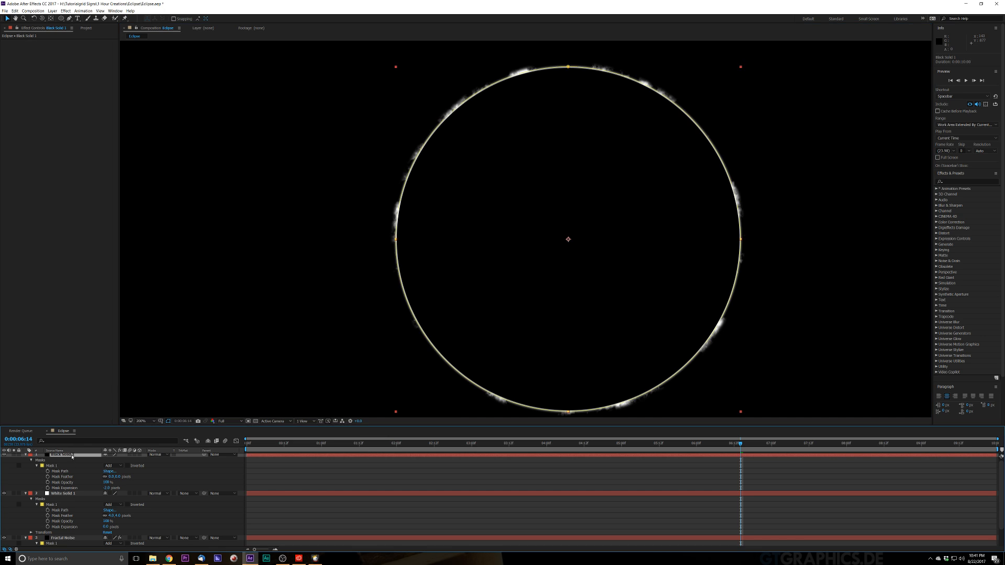
left_click(107, 488)
key("Return")
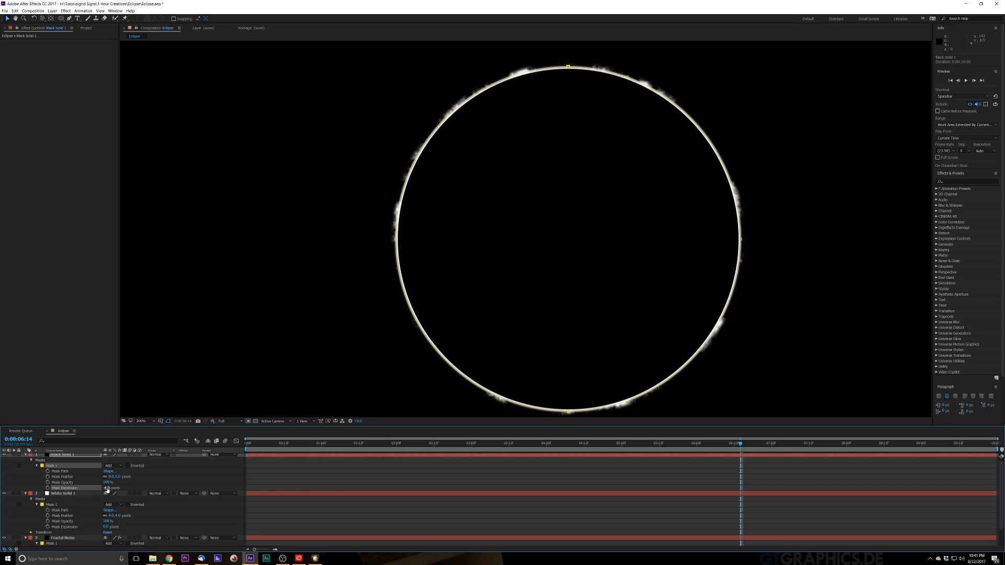
left_click(107, 488)
type("-3")
key("Return")
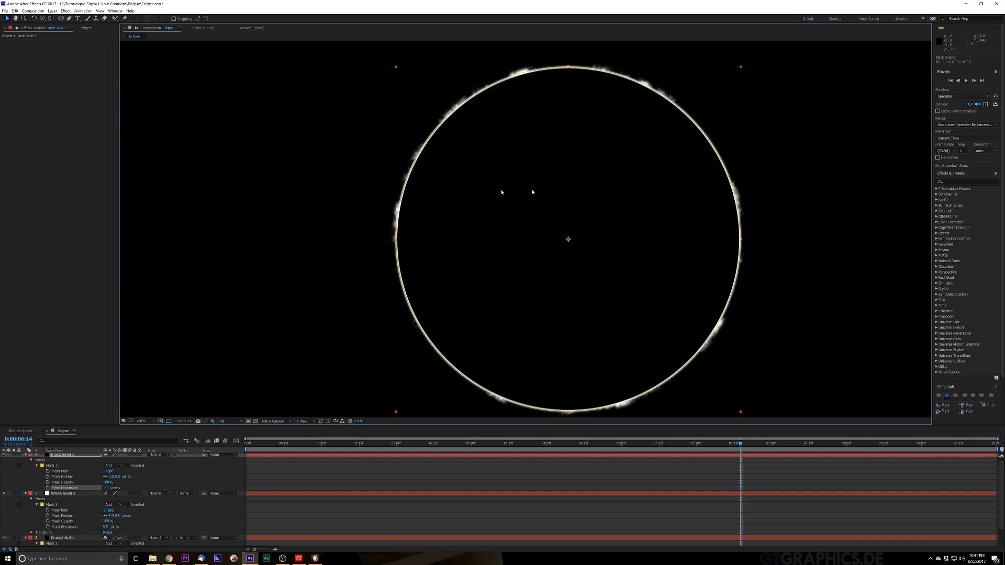
left_click_drag(561, 227, 534, 236)
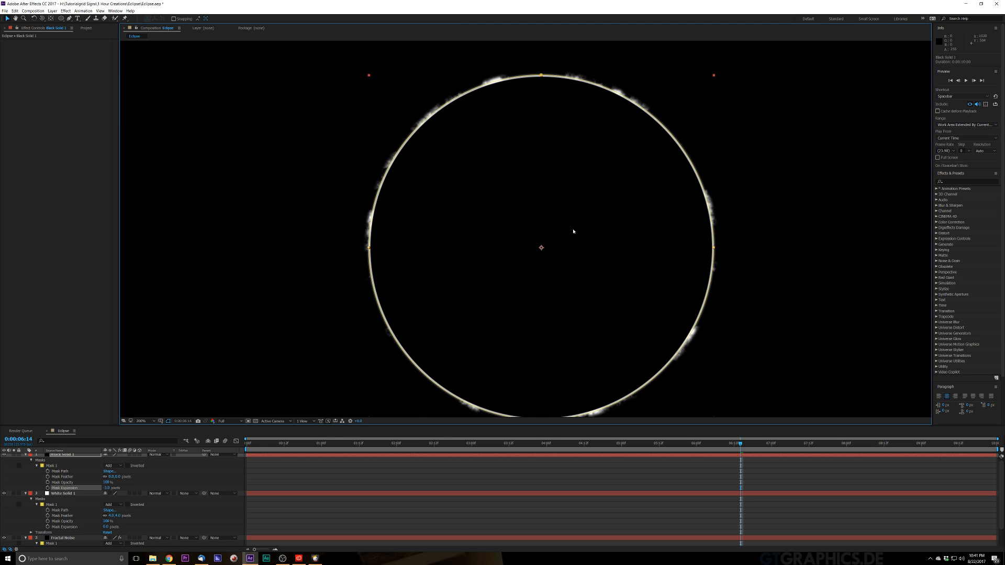
left_click_drag(532, 215, 607, 214)
key("period")
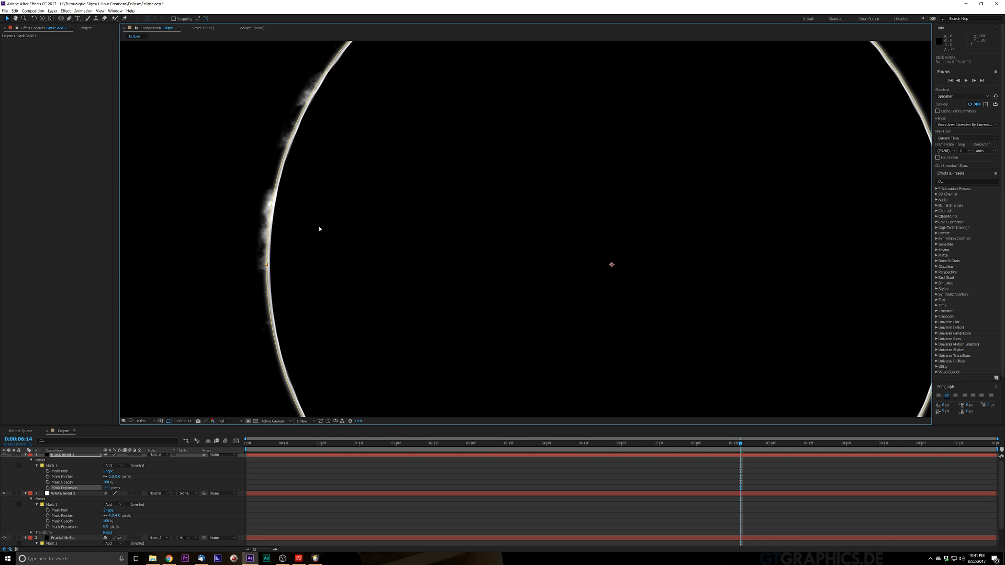
key("comma")
key("comma")
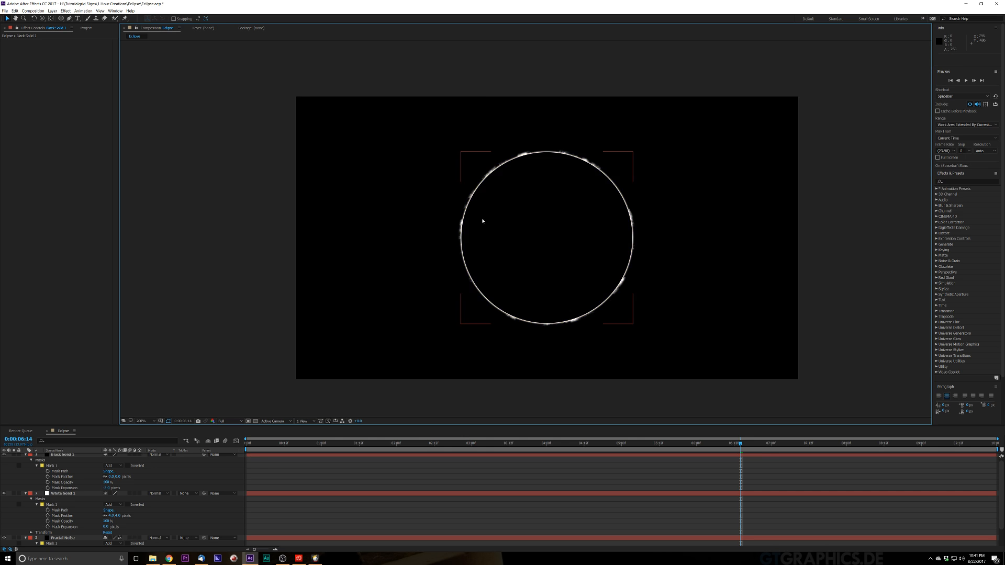
key("period")
left_click_drag(455, 218, 373, 194)
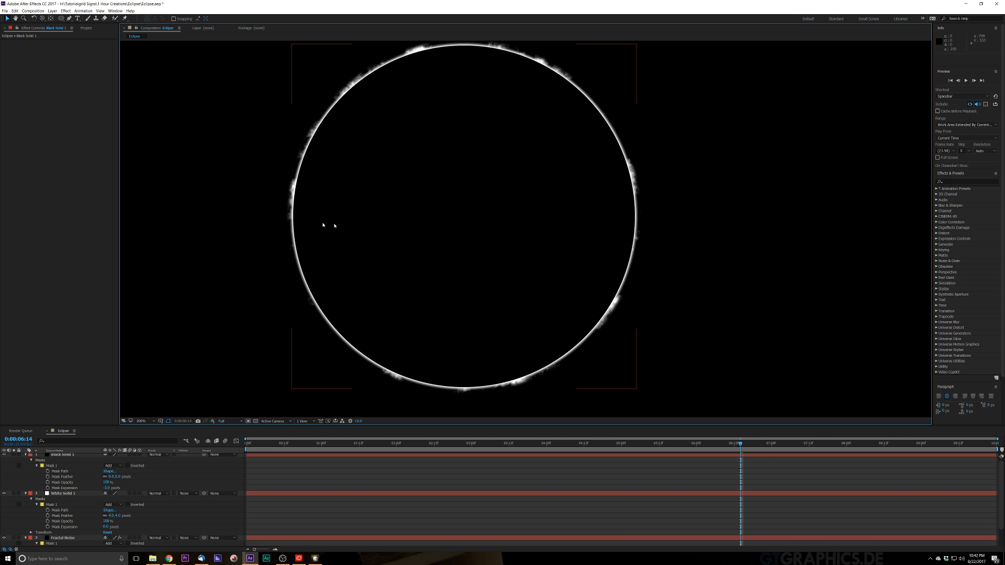
Step: Set Black Solid 1's Mask Feather to 2 pixels and check the ring without its mask outline
left_click(78, 455)
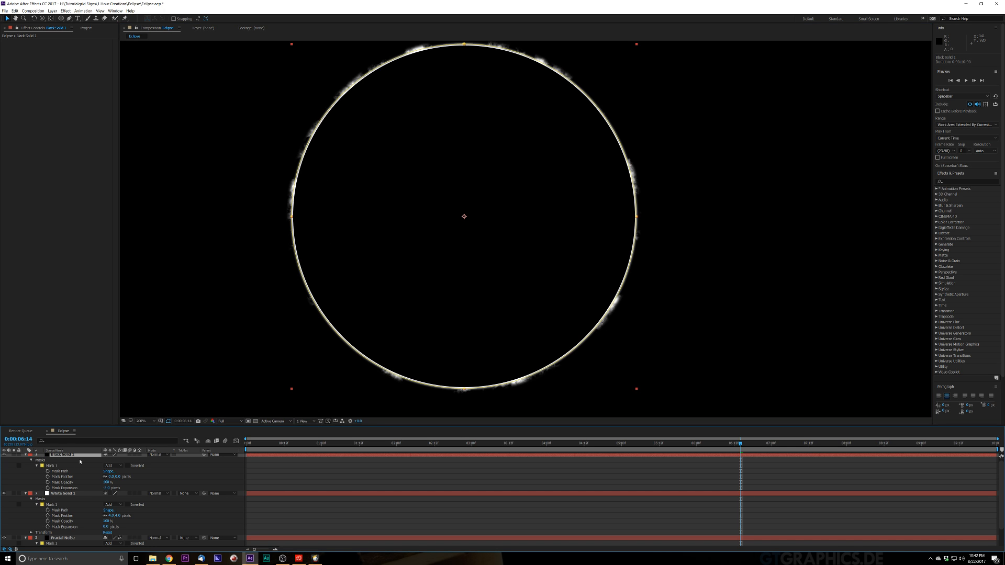
left_click(111, 477)
type("2")
key("Return")
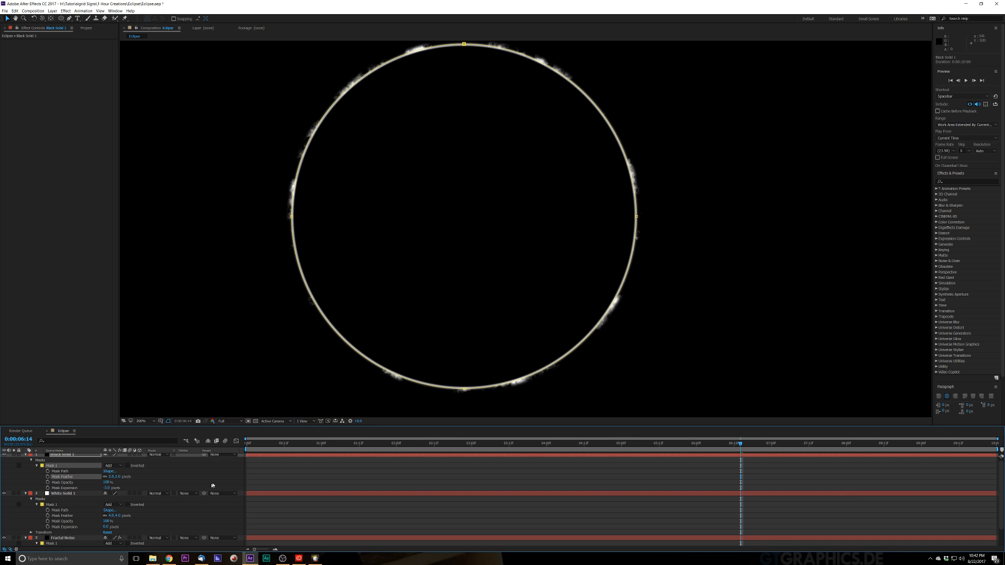
left_click(267, 271)
scroll(279, 264, "down", 1)
scroll(281, 265, "up", 1)
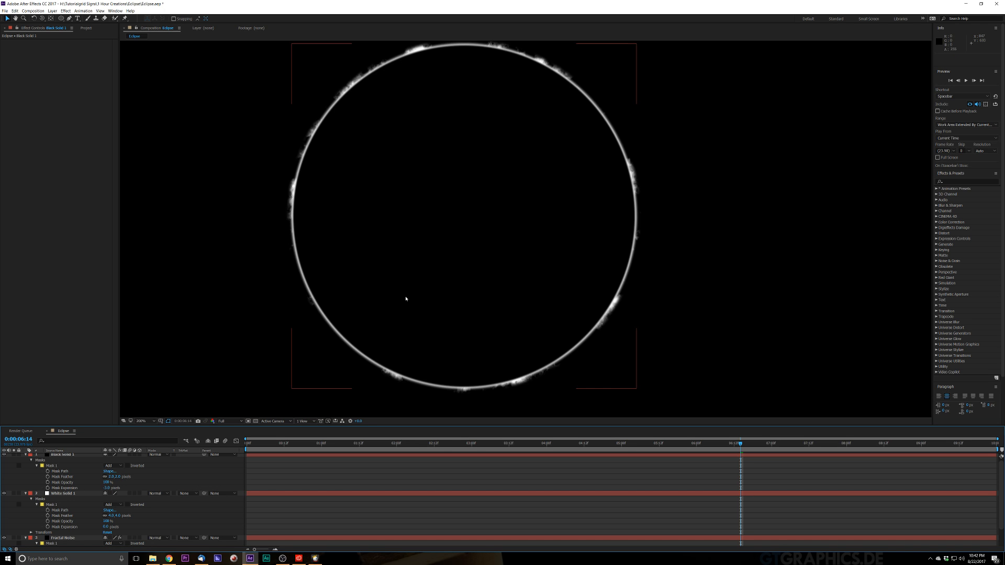
Step: Compare the softened ring and its flares in the full frame and up close
scroll(479, 276, "down", 1)
scroll(482, 276, "up", 1)
scroll(439, 278, "down", 2)
scroll(502, 292, "up", 1)
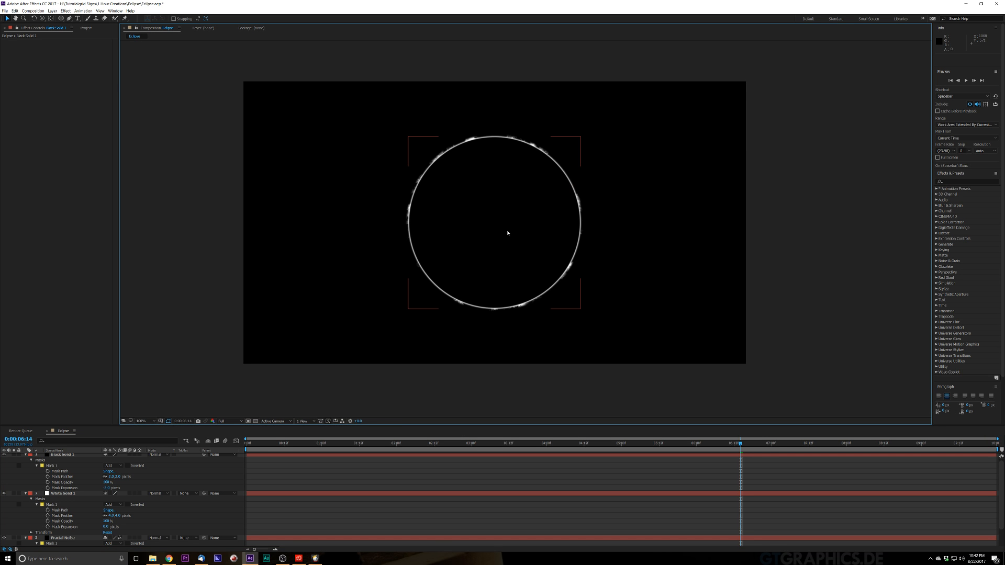
scroll(486, 187, "up", 1)
key(".")
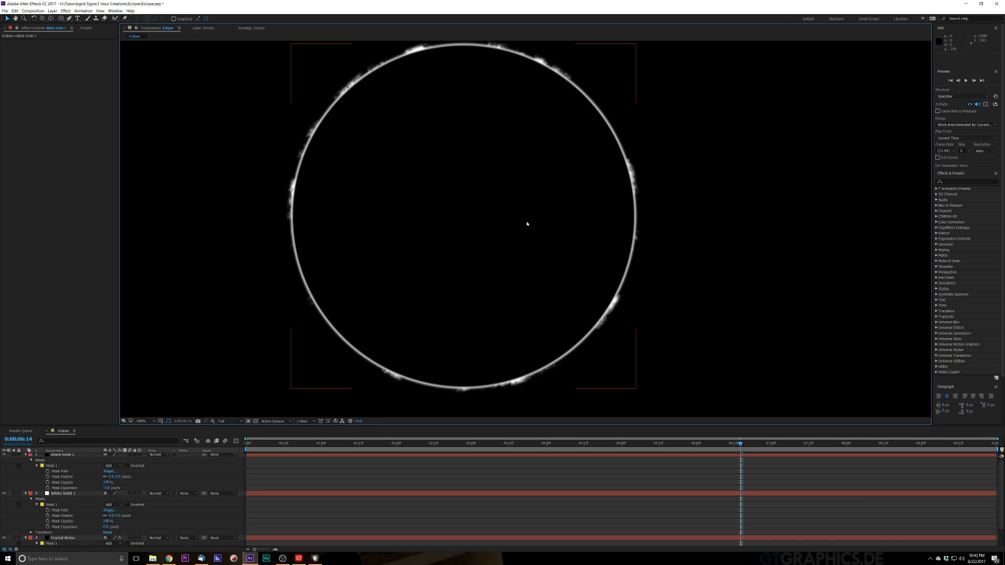
scroll(523, 147, "down", 2)
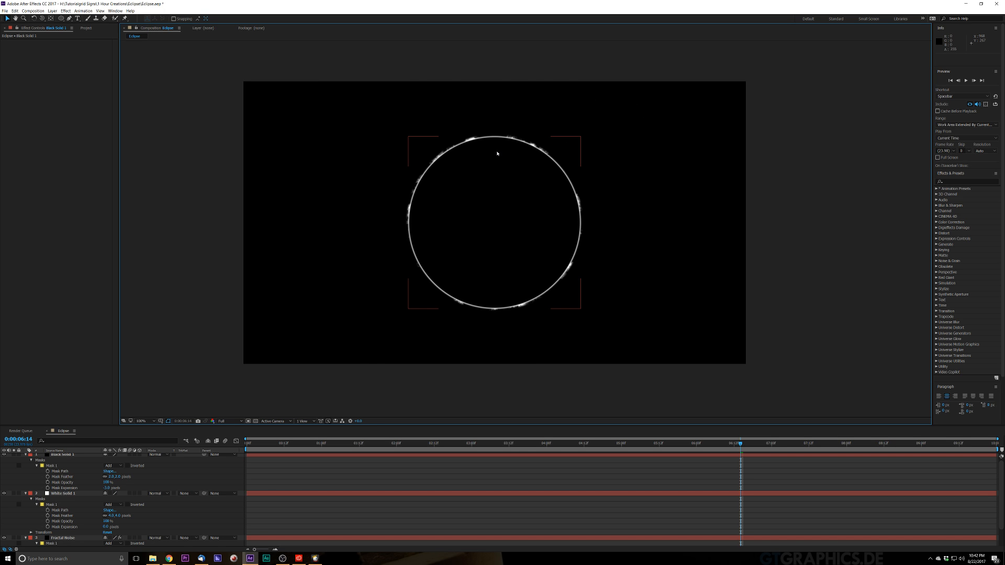
scroll(497, 154, "up", 2)
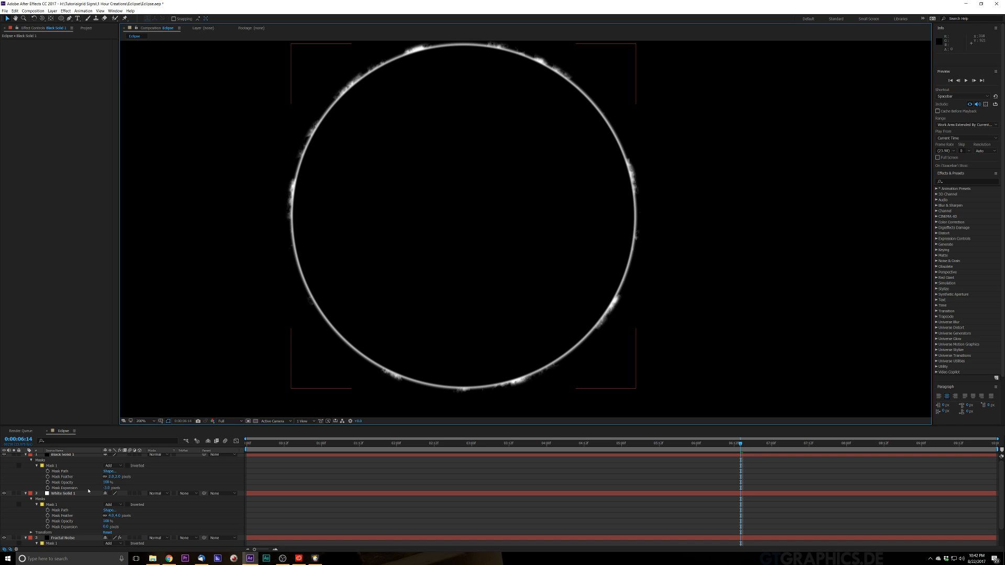
Step: Add two points to the Fractal Noise layer's mask on the ring's left side and pull the lower one outward over the flare
left_click(64, 493)
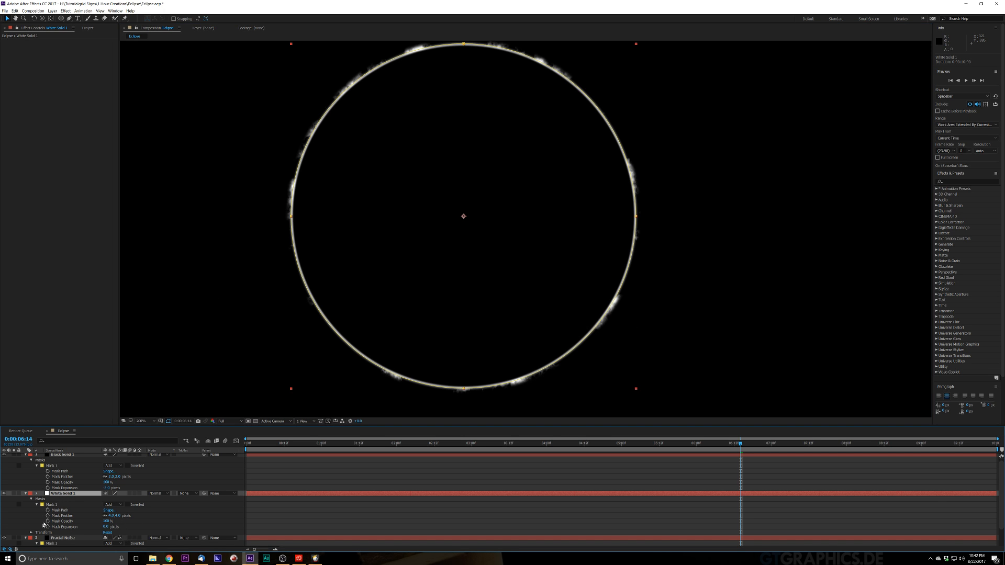
left_click(66, 537)
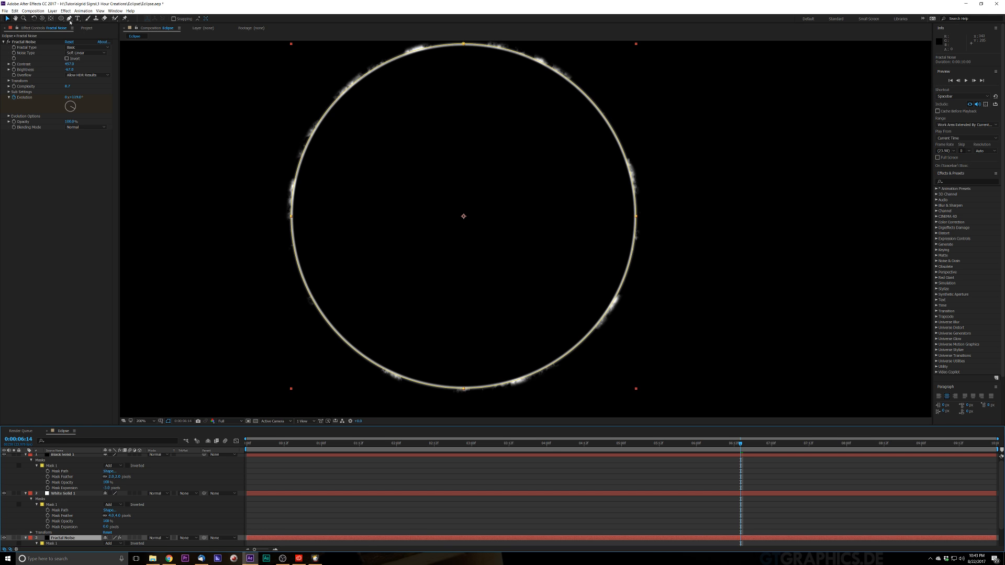
left_click(69, 18)
scroll(328, 238, "up", 2)
left_click_drag(267, 208, 686, 274)
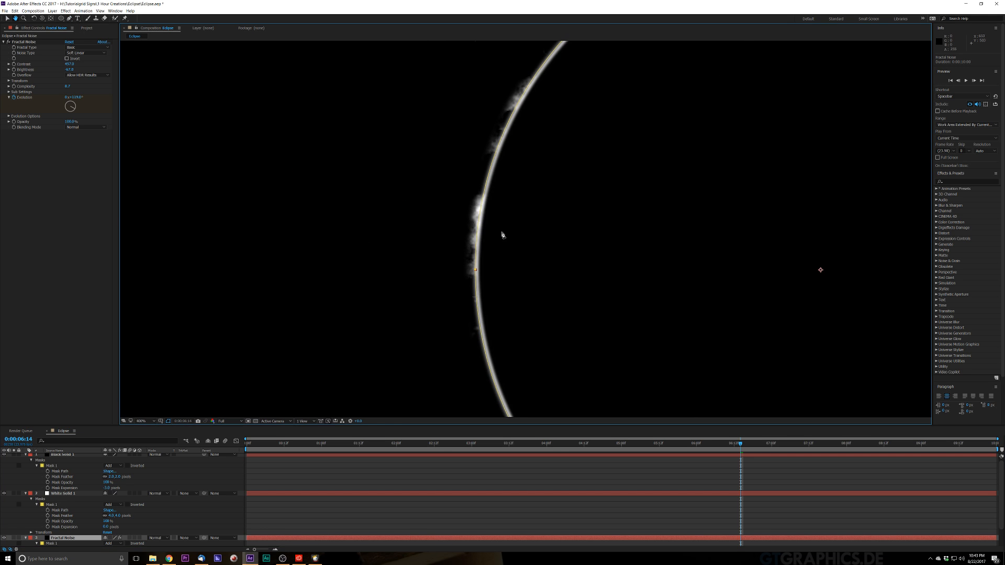
left_click(477, 246)
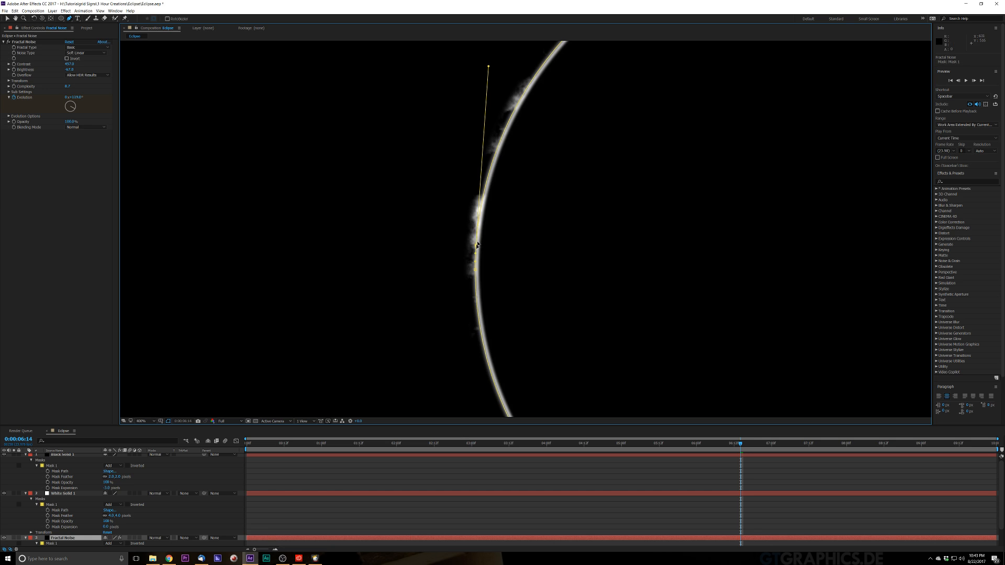
left_click(500, 142)
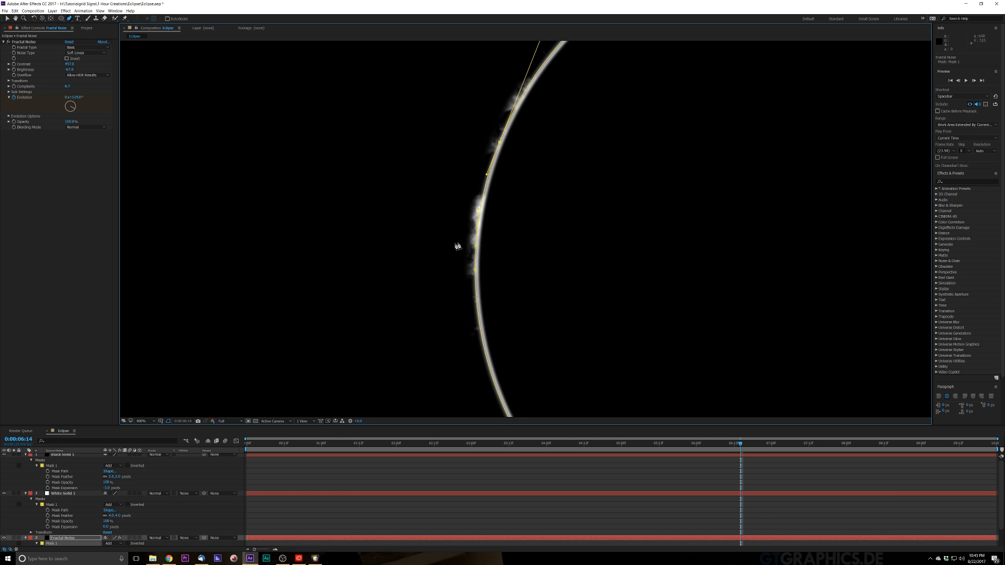
left_click_drag(475, 247, 466, 243)
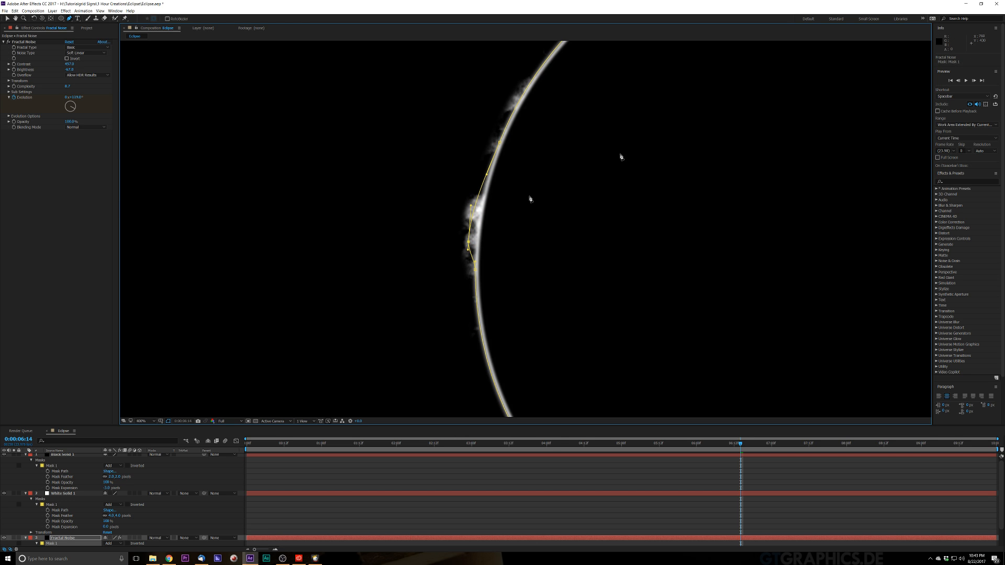
Step: Add a mask point at the ring's upper-left flare and pull it outward to reveal more noise
left_click_drag(616, 155, 427, 271)
left_click_drag(559, 211, 493, 267)
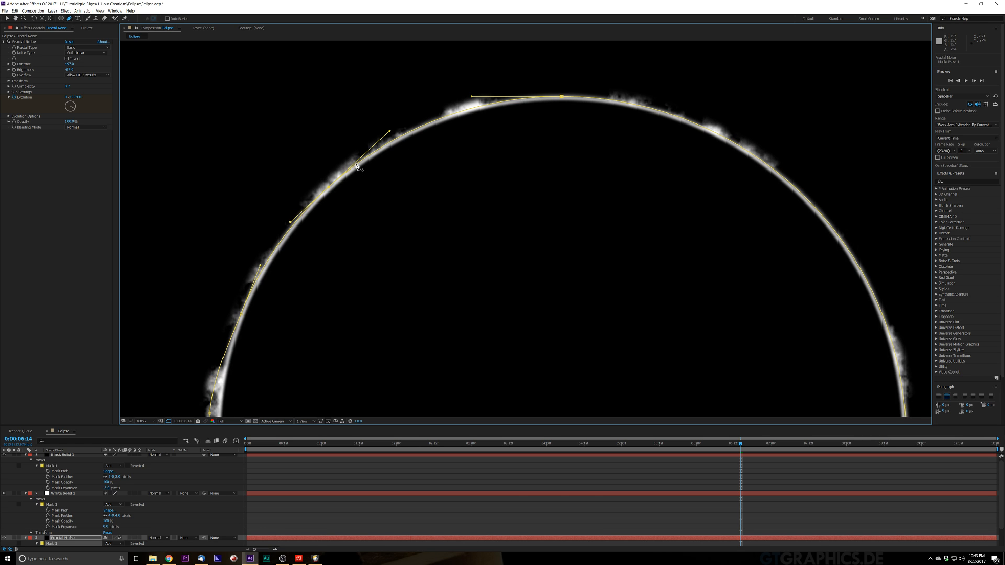
left_click(356, 164)
left_click_drag(357, 165, 357, 154)
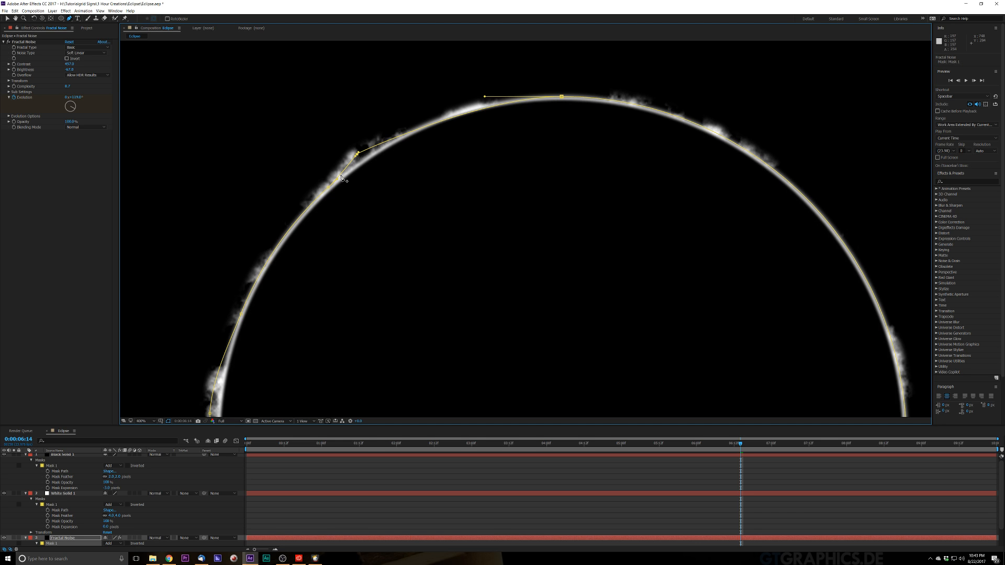
key("v")
left_click(340, 175)
left_click_drag(339, 173, 339, 173)
key("ctrl+z")
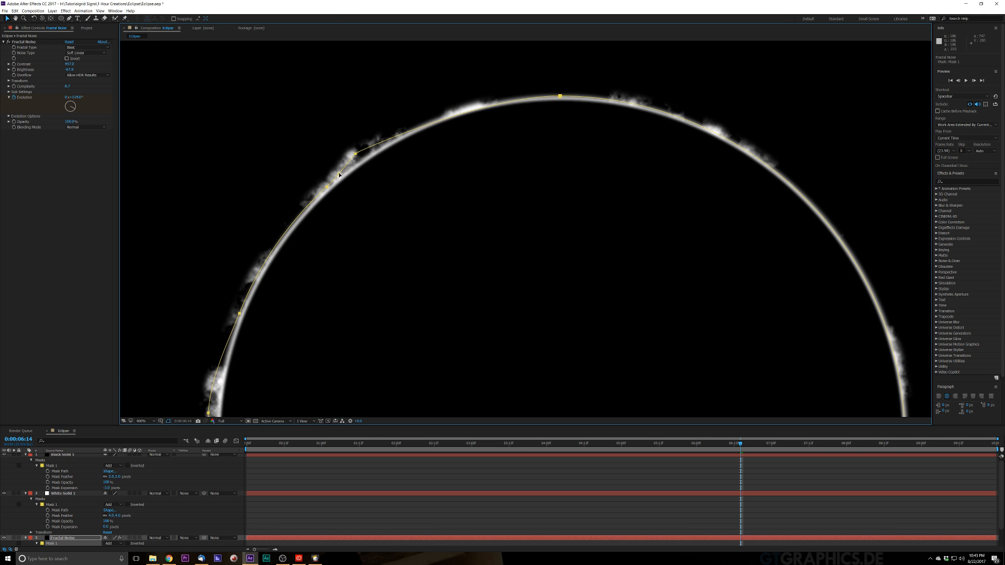
key("ctrl+z")
Step: Add three mask points along the ring's upper-right flare and pull the middle one outward into a small bulge
left_click_drag(567, 187, 257, 136)
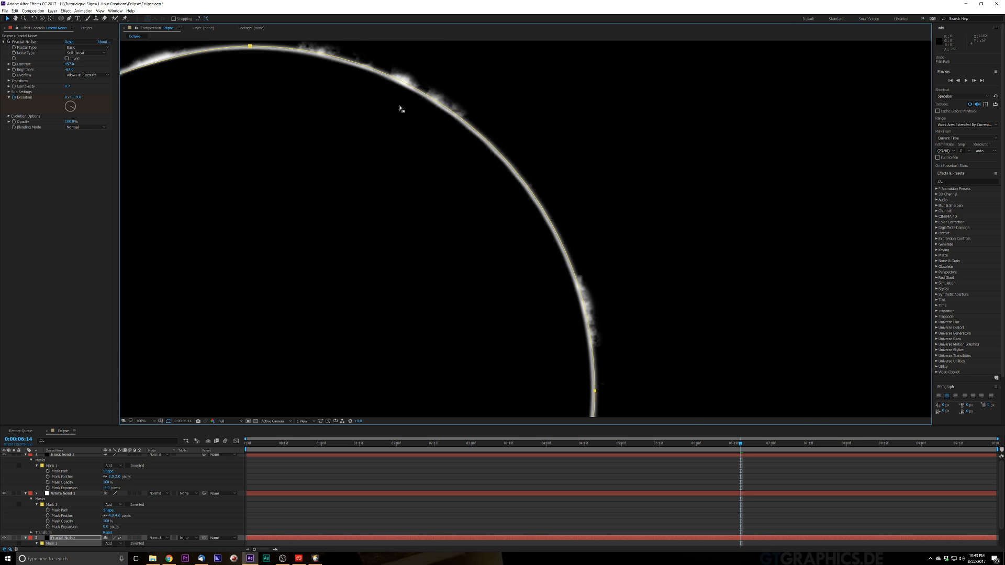
left_click_drag(405, 104, 408, 148)
key("v")
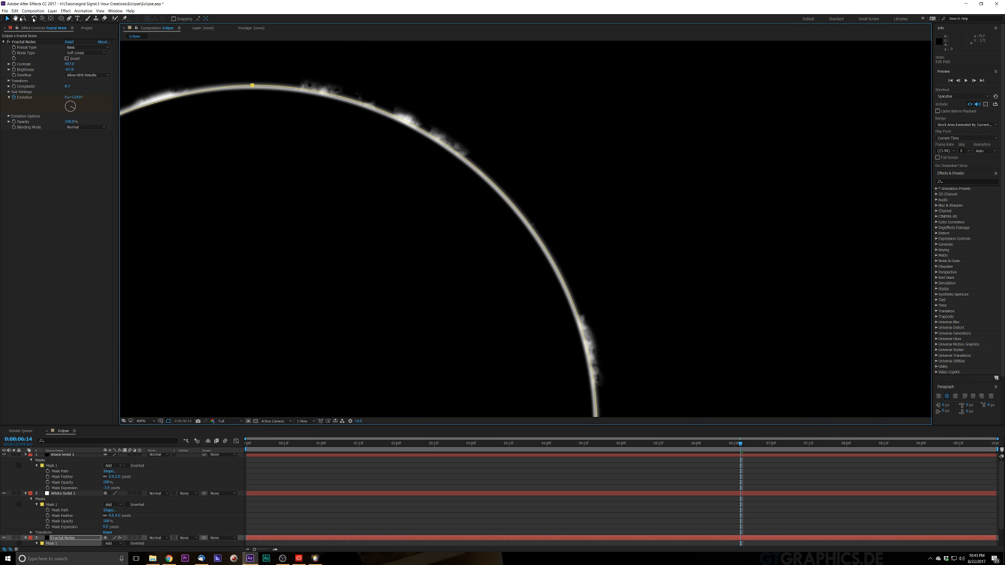
left_click(69, 19)
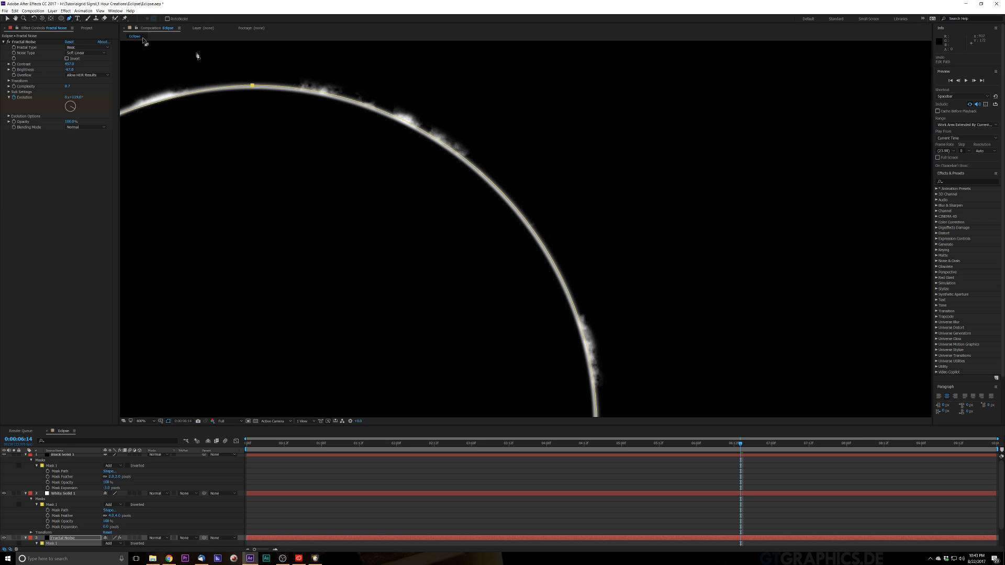
left_click(429, 134)
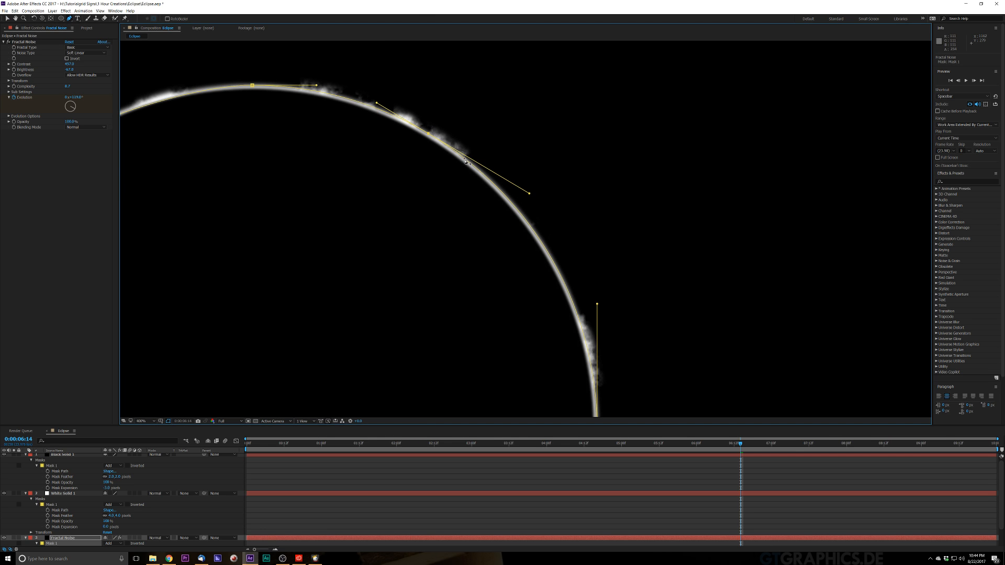
left_click(459, 155)
left_click(450, 149)
left_click(8, 18)
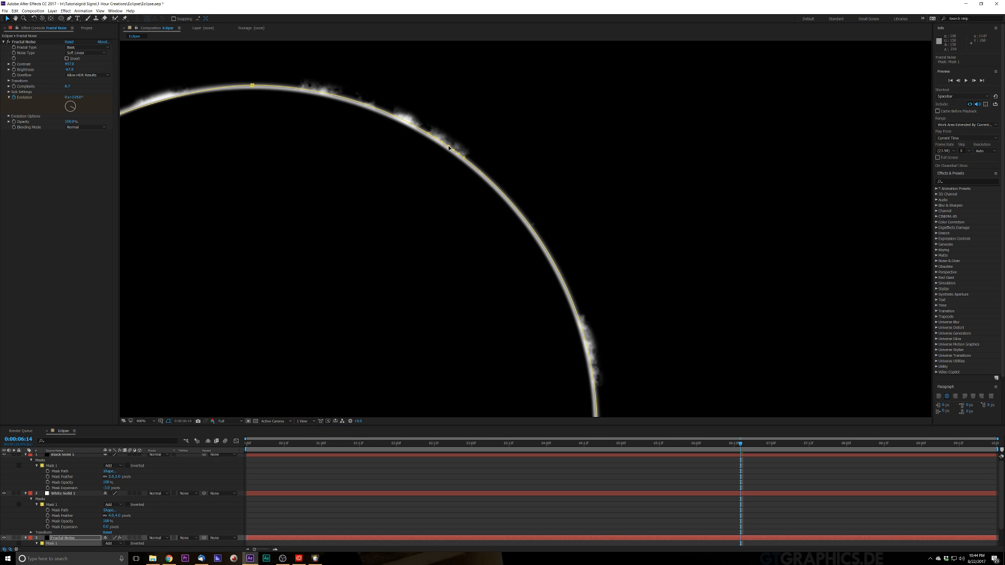
left_click_drag(449, 148, 444, 139)
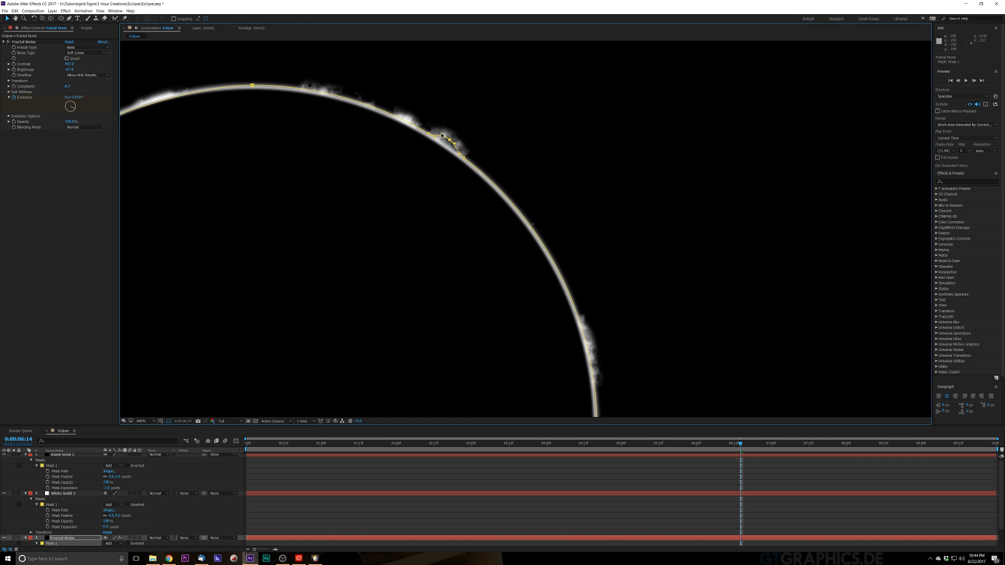
left_click_drag(441, 133, 441, 133)
Step: Add three mask points around the ring's lower-right flare and pull the middle one outward to expose more noise
left_click_drag(573, 281, 408, 181)
left_click_drag(446, 231, 399, 175)
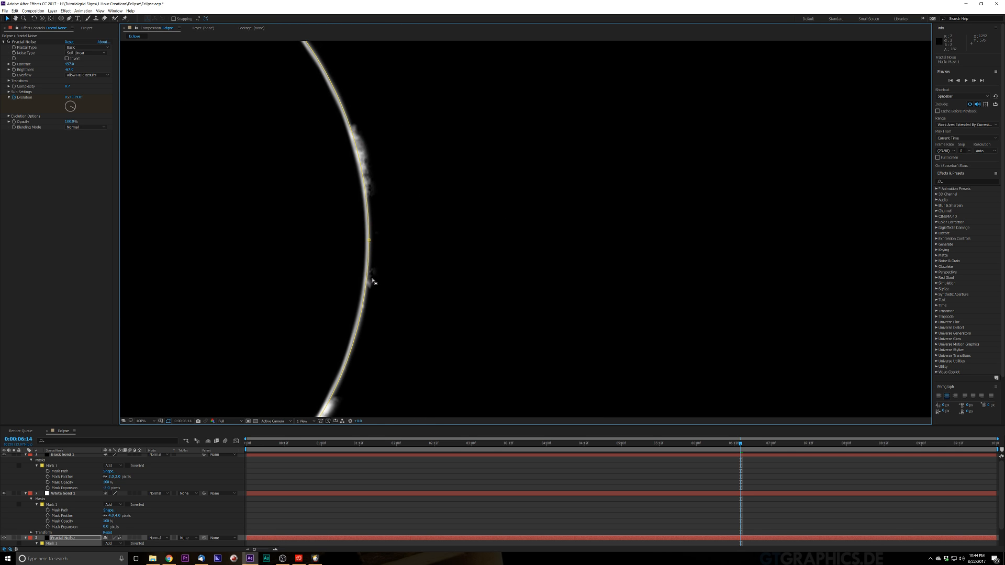
left_click(69, 18)
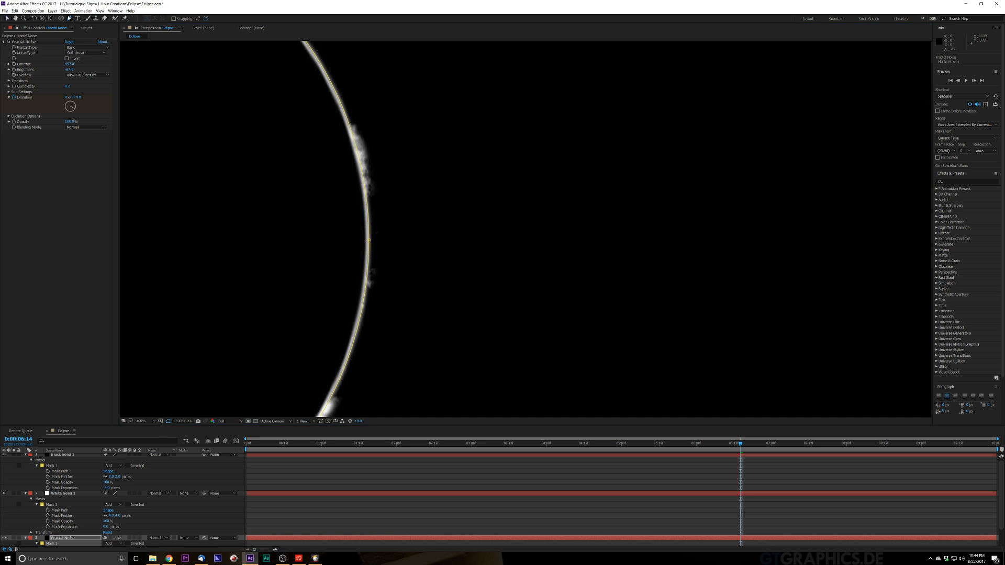
left_click_drag(392, 208, 459, 159)
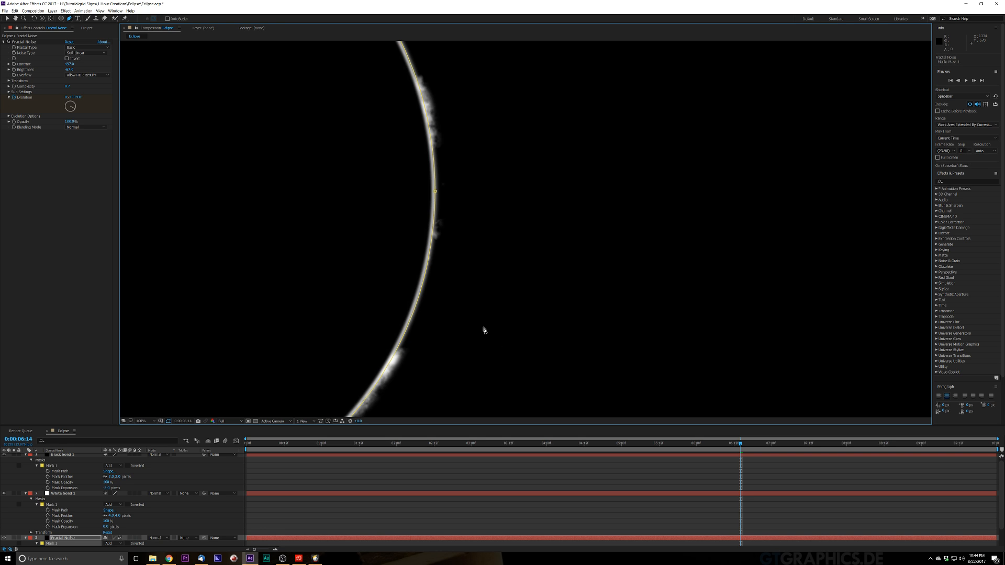
left_click_drag(485, 330, 513, 274)
left_click(430, 289)
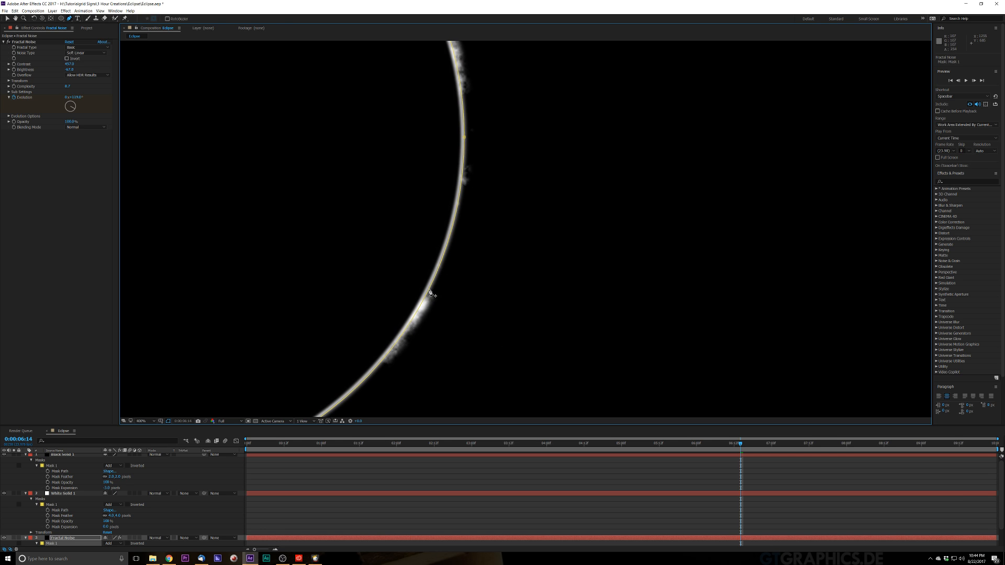
left_click(412, 319)
left_click(386, 355)
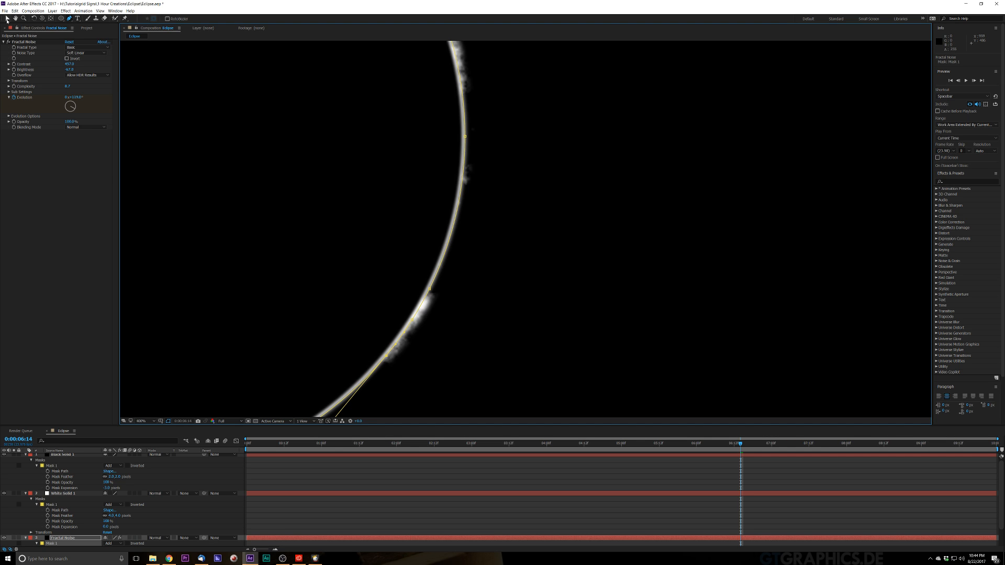
left_click(7, 19)
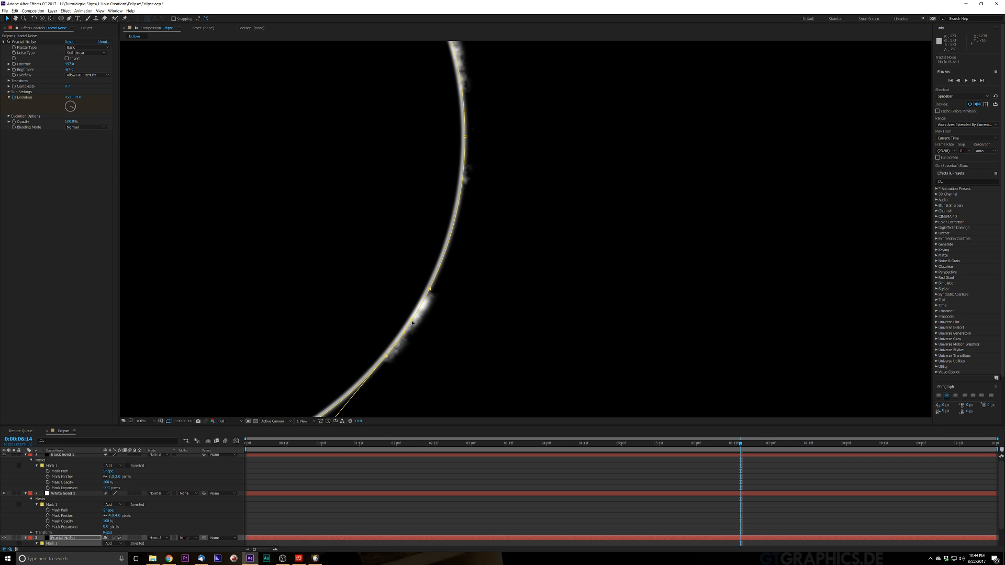
left_click_drag(412, 321, 415, 326)
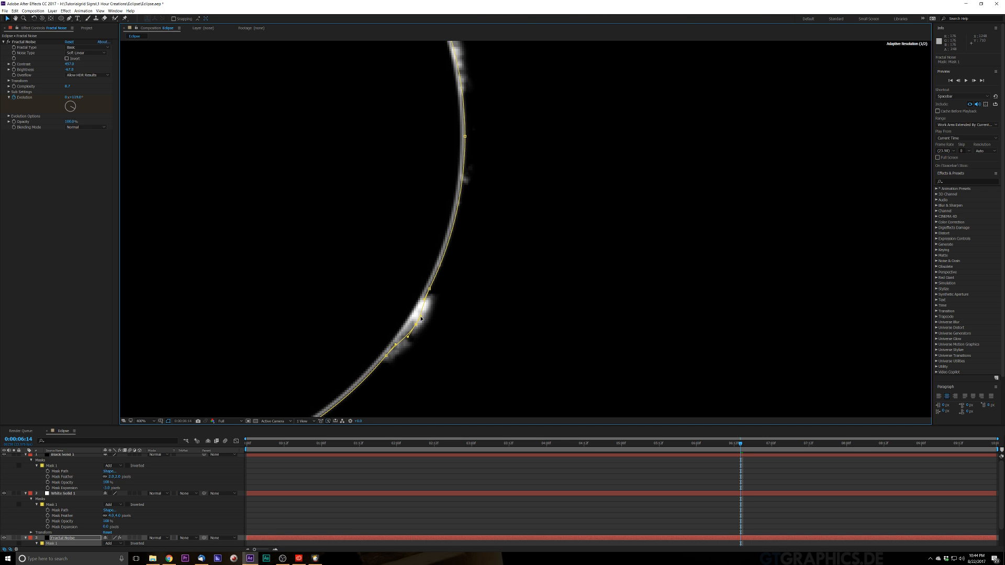
Step: Add three mask points around the ring's lower-left flare and pull the middle one slightly outward
left_click_drag(386, 219, 527, 108)
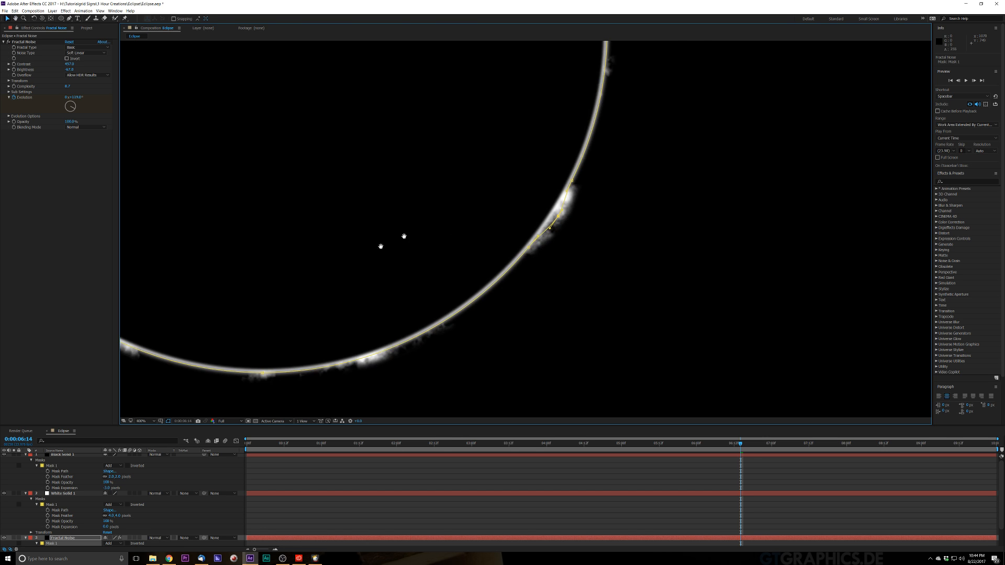
left_click_drag(321, 197, 335, 170)
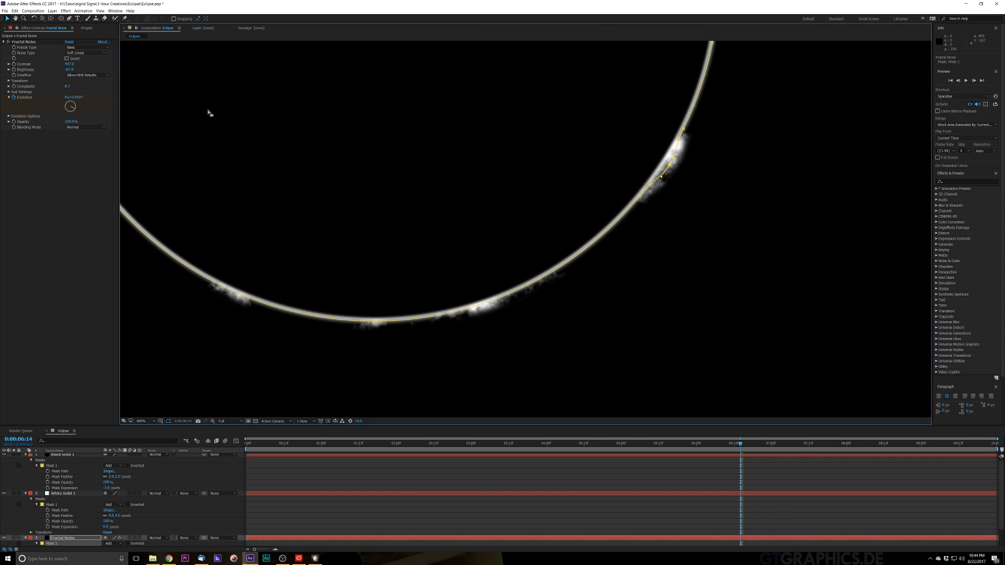
left_click(69, 18)
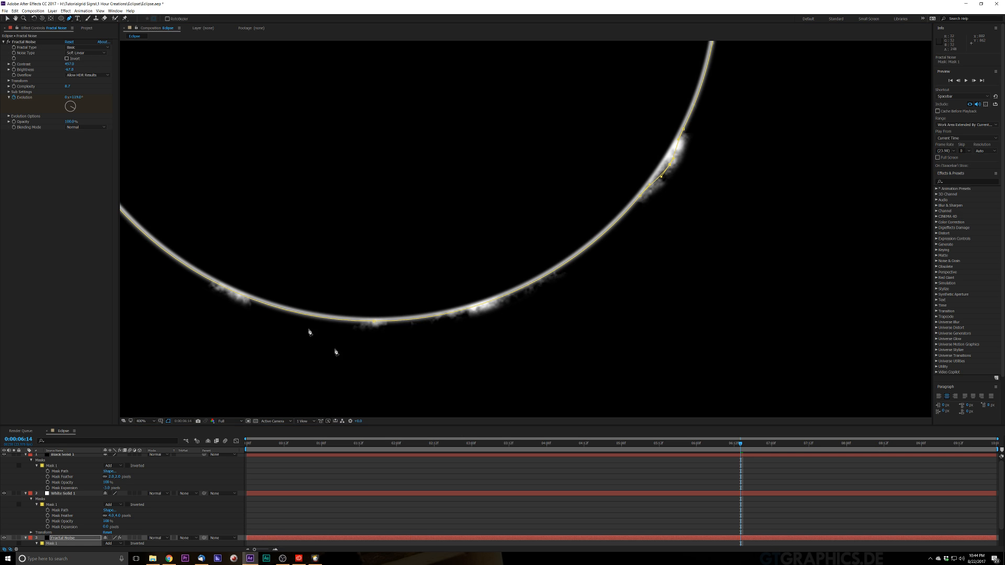
left_click_drag(334, 276, 377, 280)
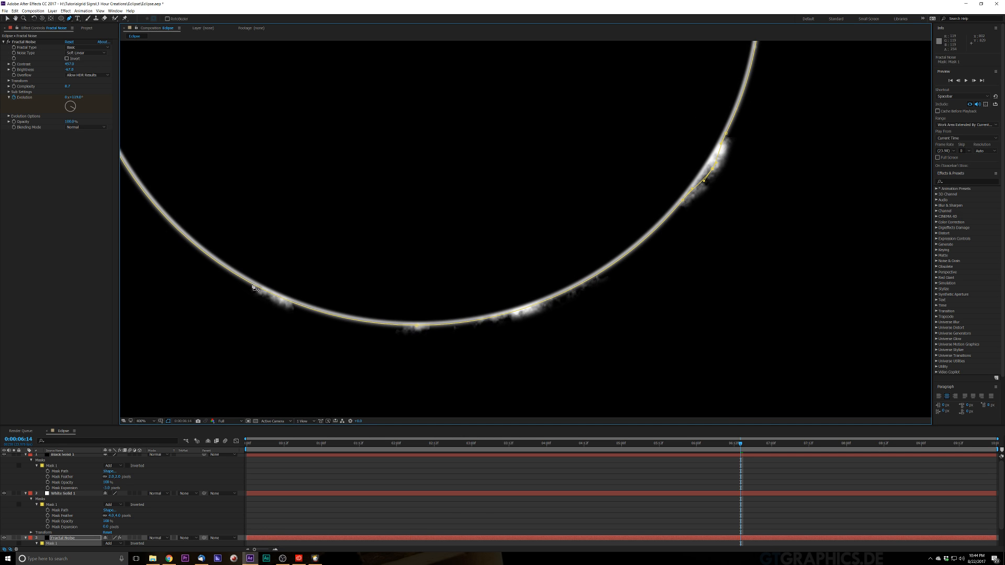
left_click(252, 285)
left_click(273, 295)
left_click(299, 305)
key("v")
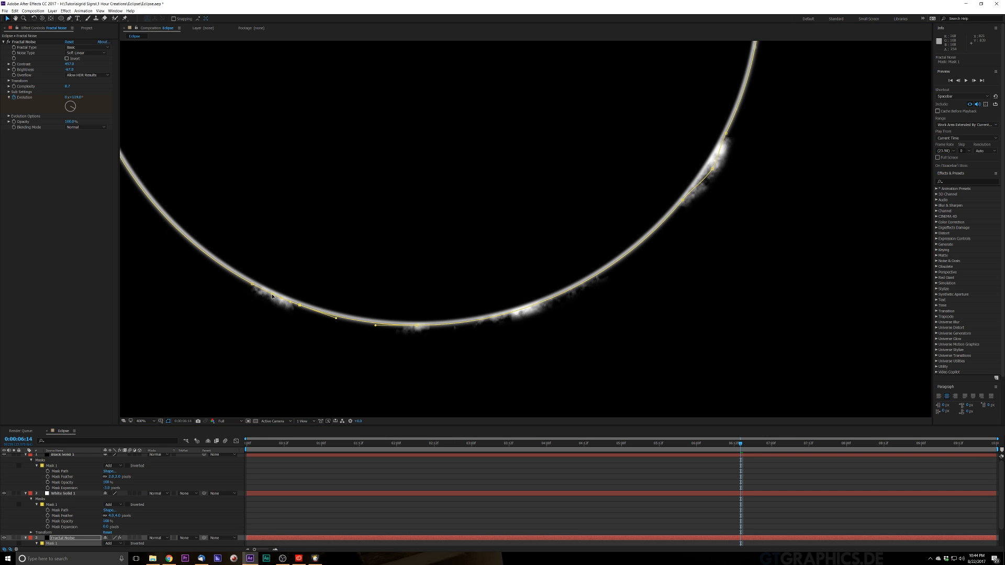
left_click_drag(272, 295, 270, 297)
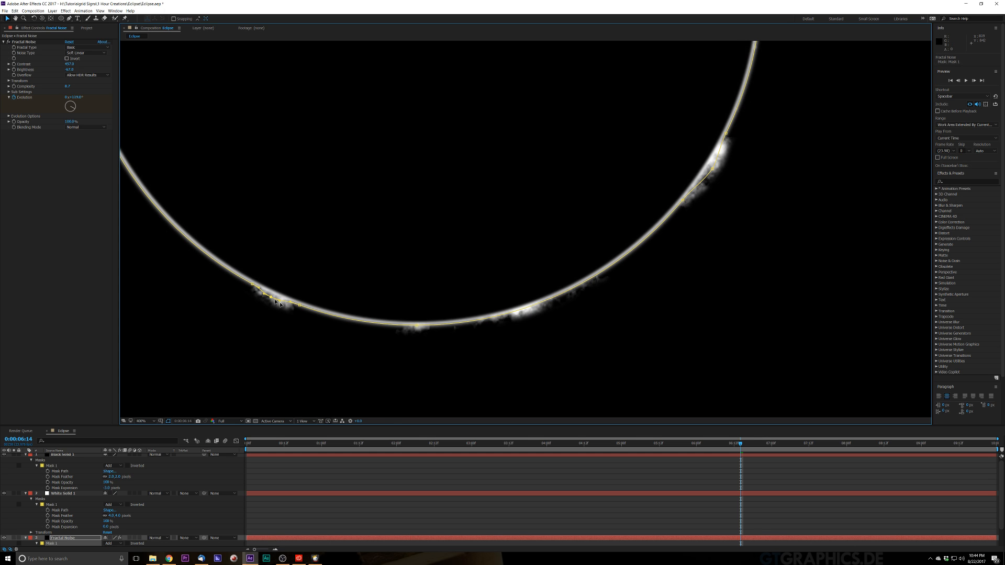
Step: Deselect the Fractal Noise mask and inspect the reshaped flares around the entire corona ring
scroll(458, 217, "down", 4)
scroll(450, 217, "up", 2)
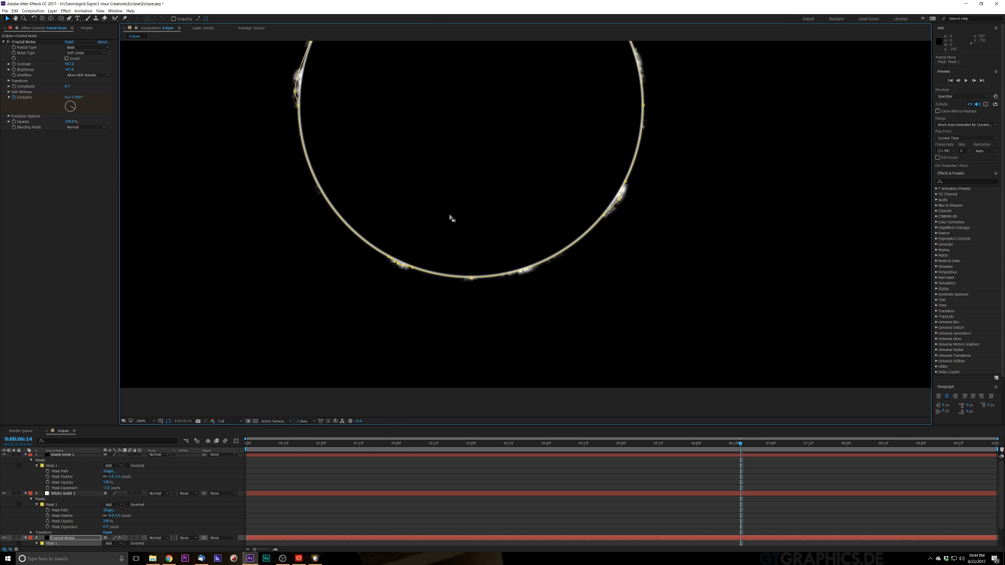
left_click(433, 315)
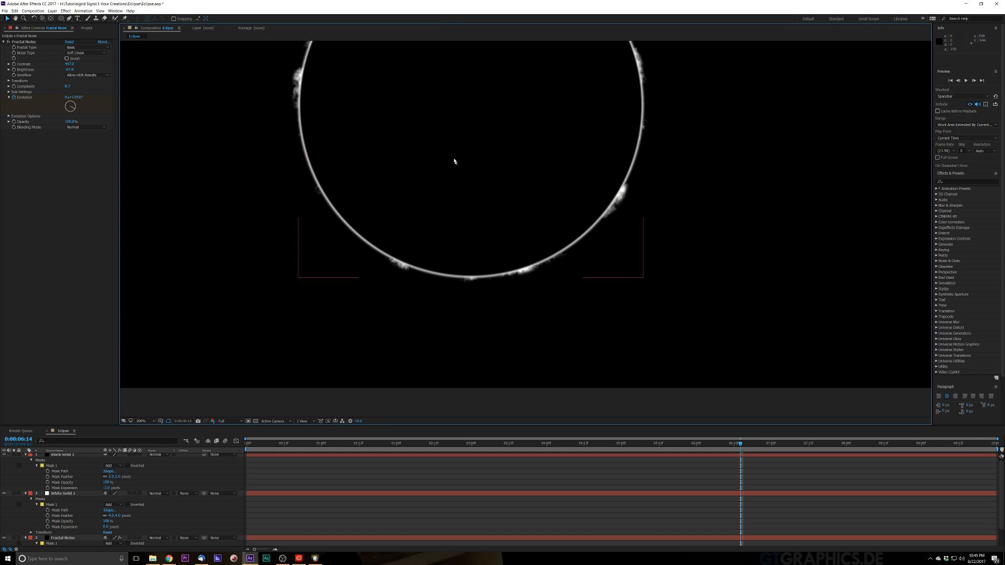
scroll(473, 184, "down", 3)
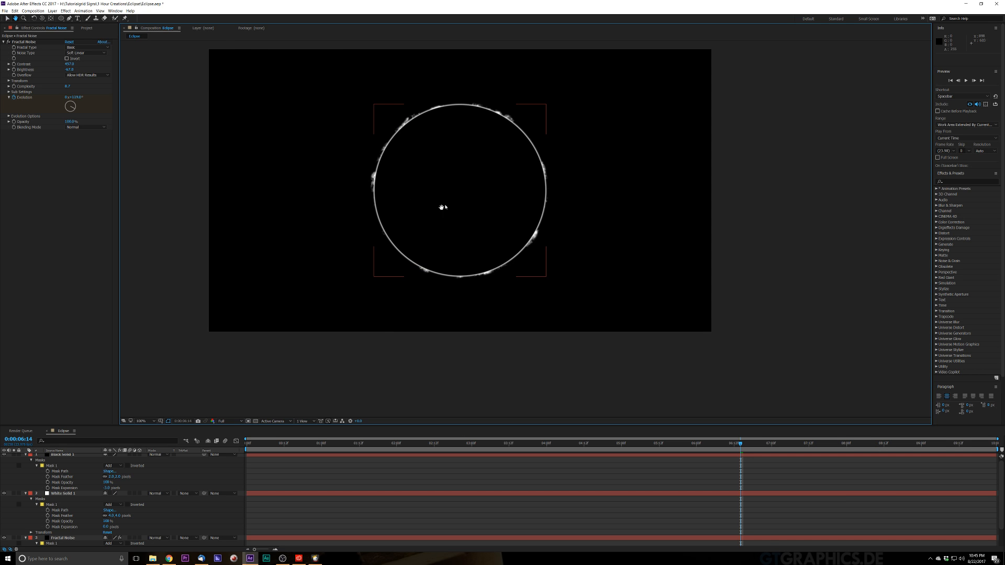
scroll(439, 203, "up", 3)
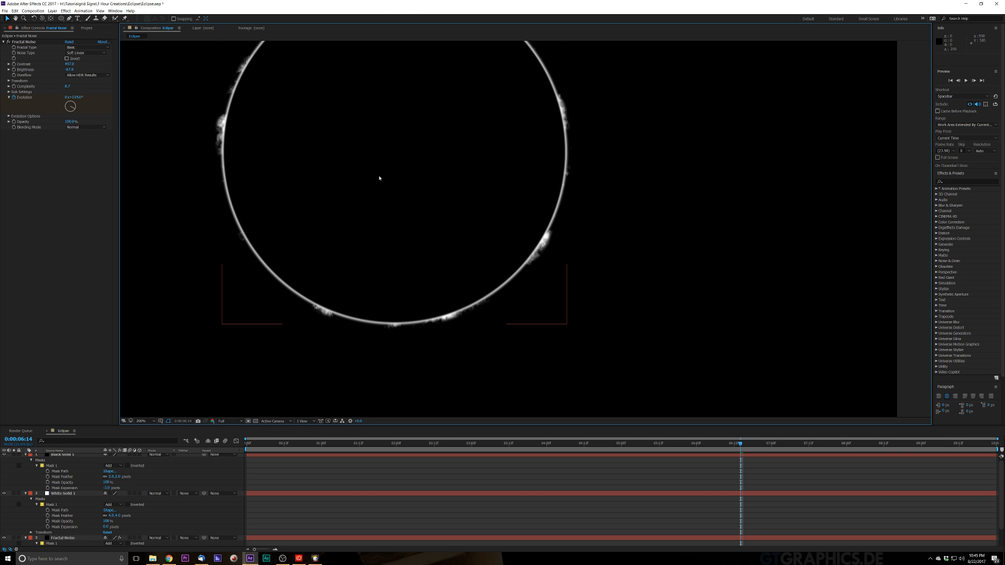
left_click_drag(379, 180, 379, 204)
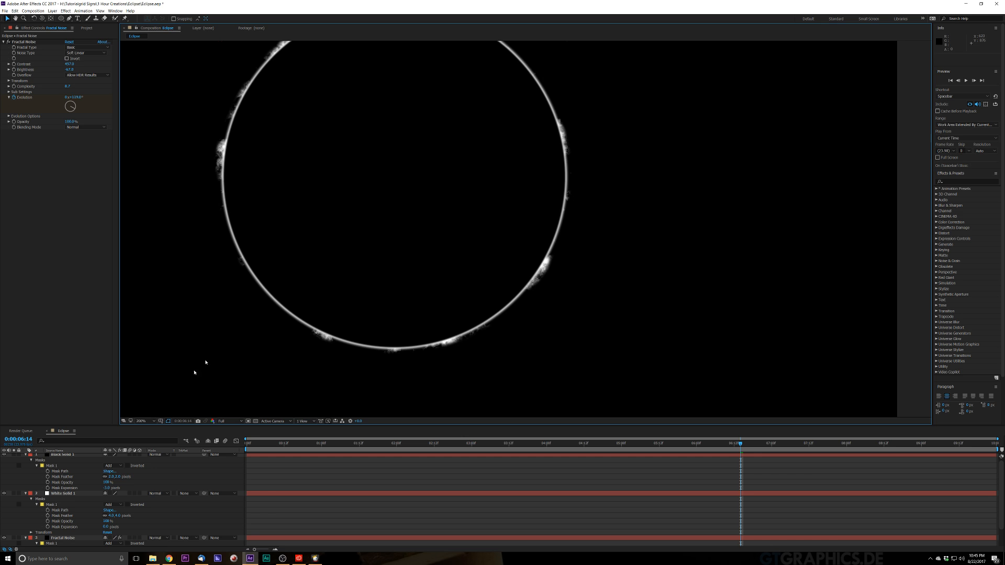
Step: Duplicate the Fractal Noise layer together with its reshaped mask
scroll(88, 540, "down", 2)
left_click(71, 523)
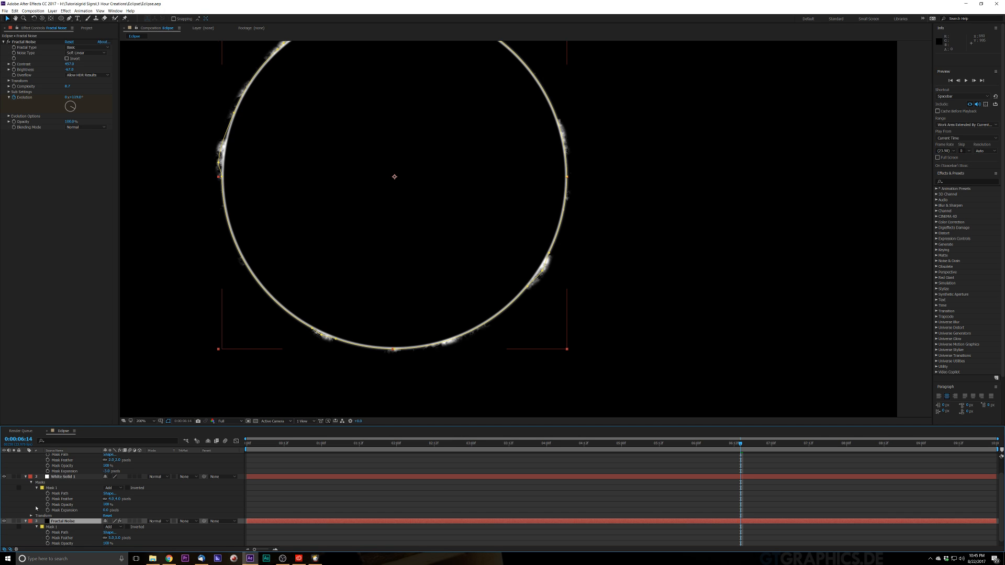
left_click(76, 532)
left_click(72, 522)
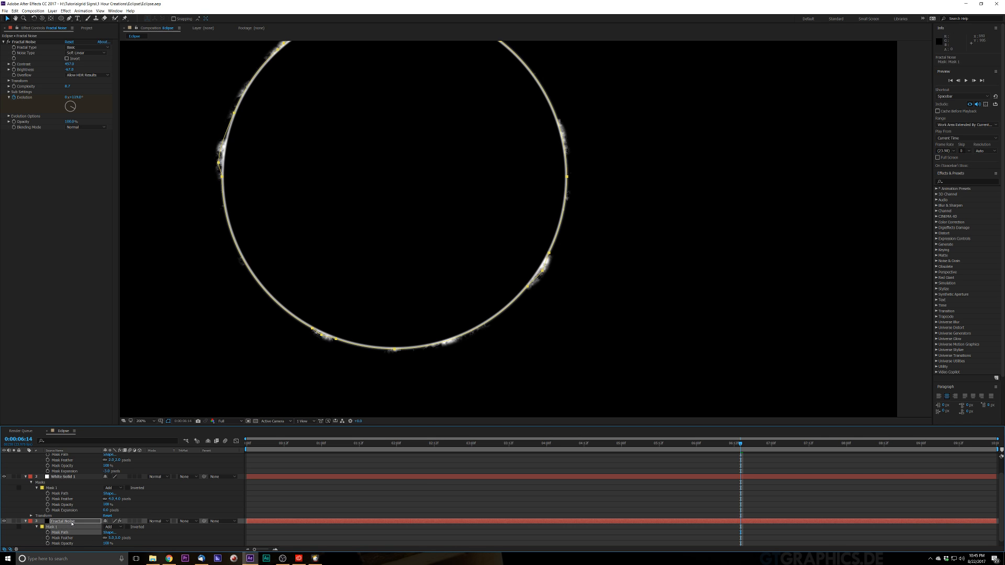
key("ctrl+d")
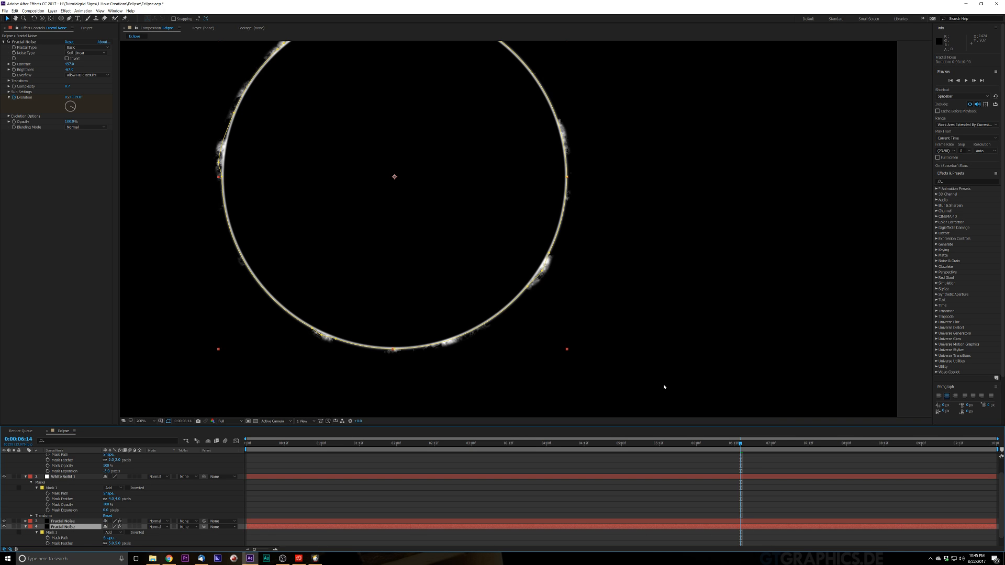
Step: Apply Gaussian Blur to the lower Fractal Noise layer and raise its Blurriness to make a soft glow around the flares
key("ctrl+space")
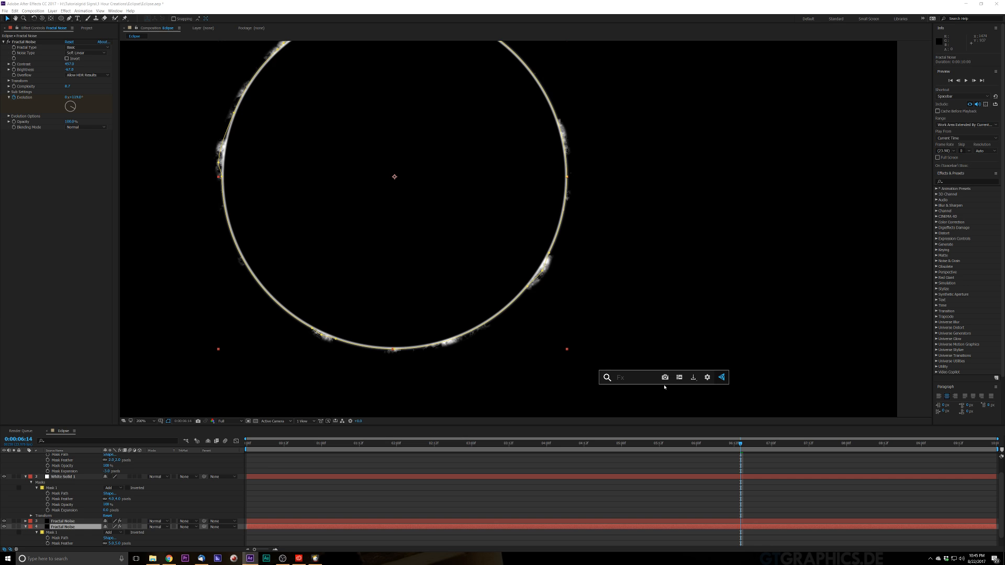
type("gau")
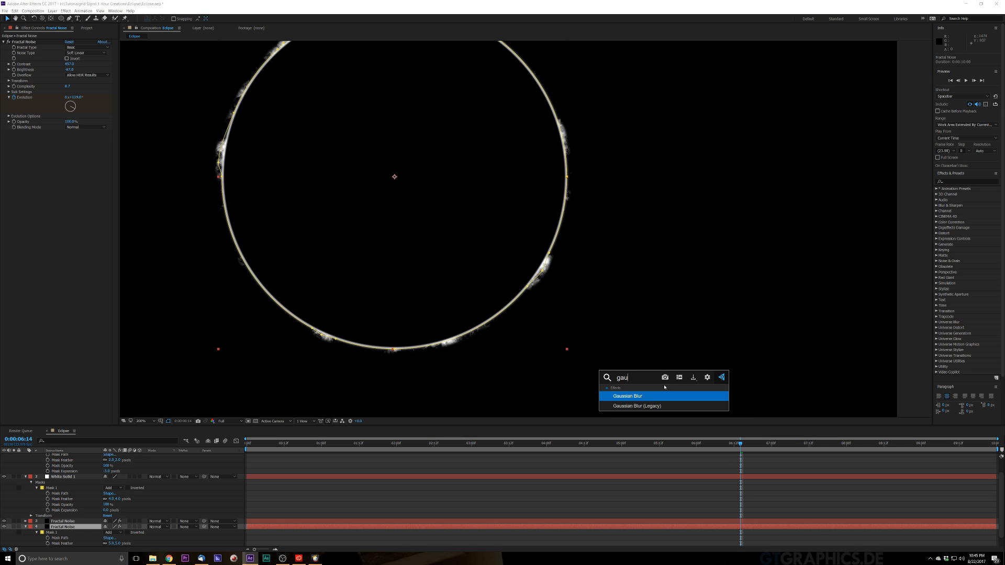
key("Return")
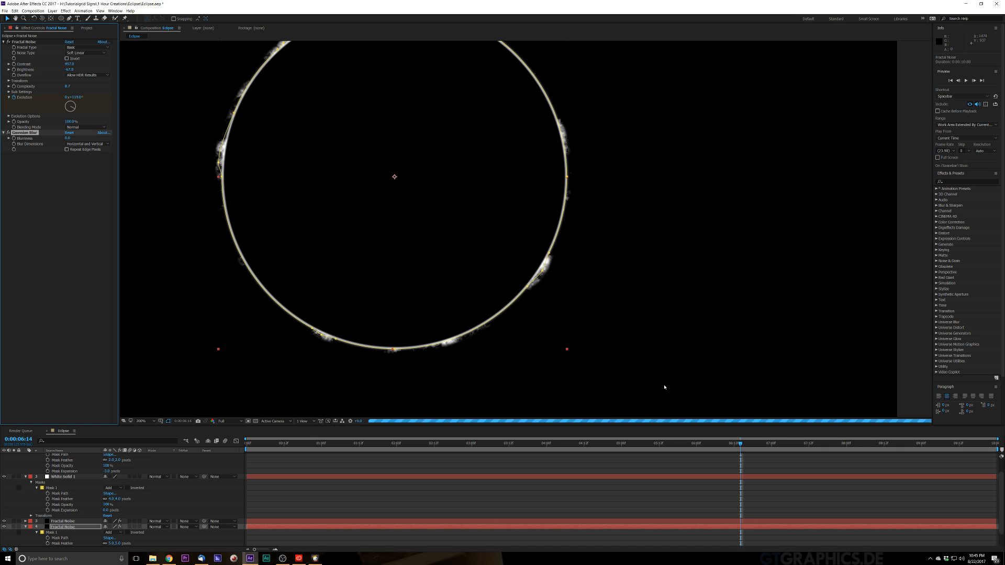
left_click_drag(67, 138, 160, 132)
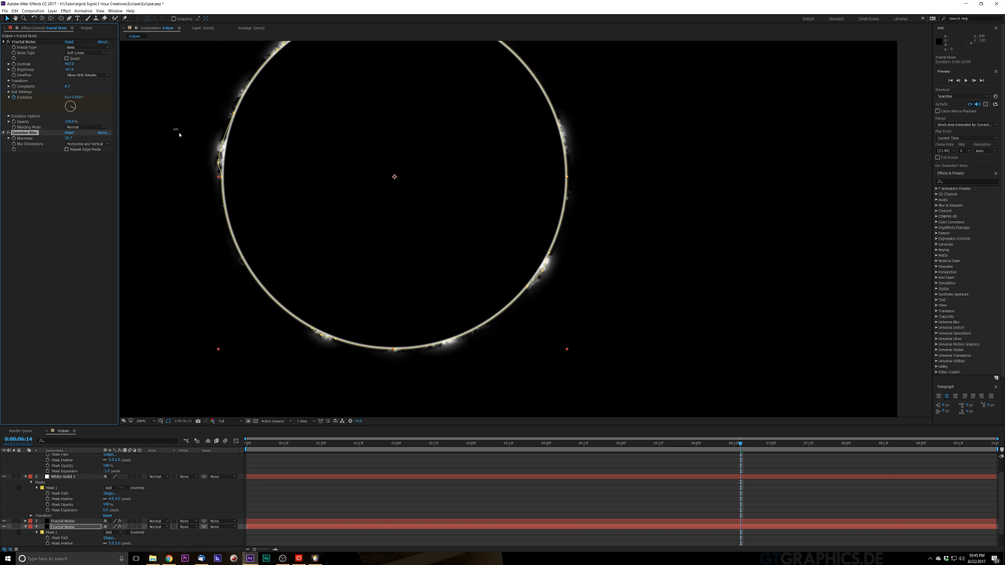
Step: Set the upper Fractal Noise layer's blending mode to Screen and check the ring with the layer deselected
left_click(86, 521)
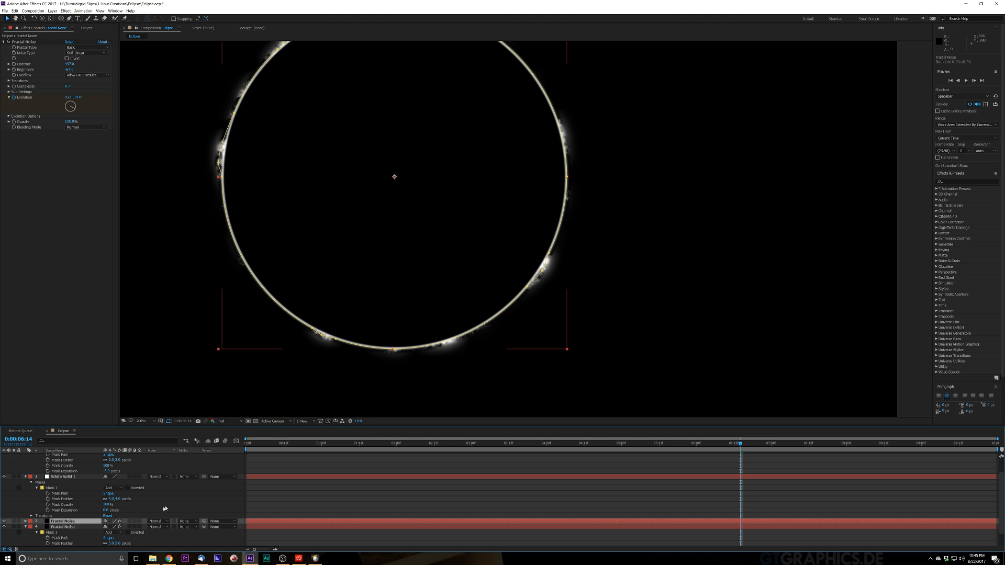
left_click(165, 521)
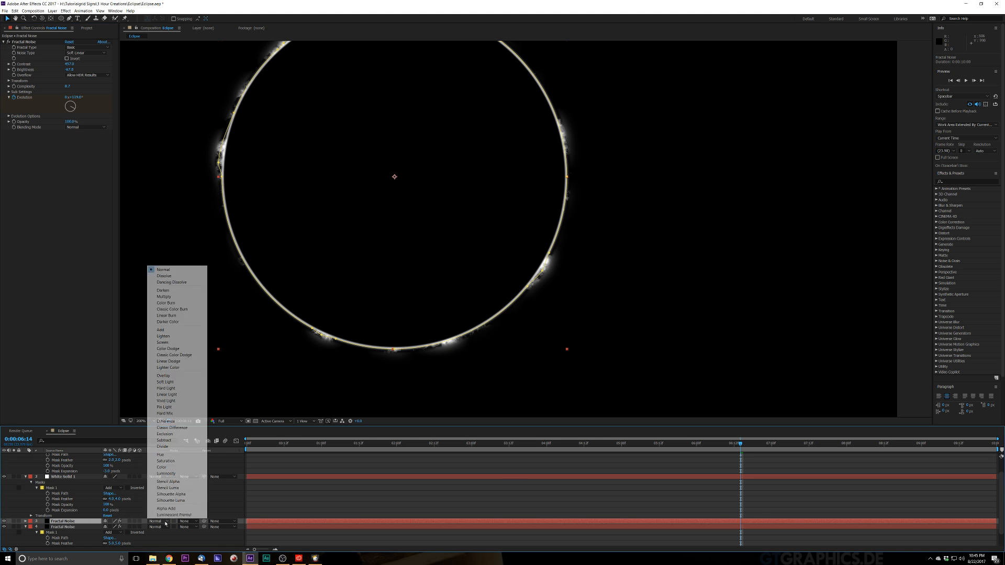
left_click(173, 343)
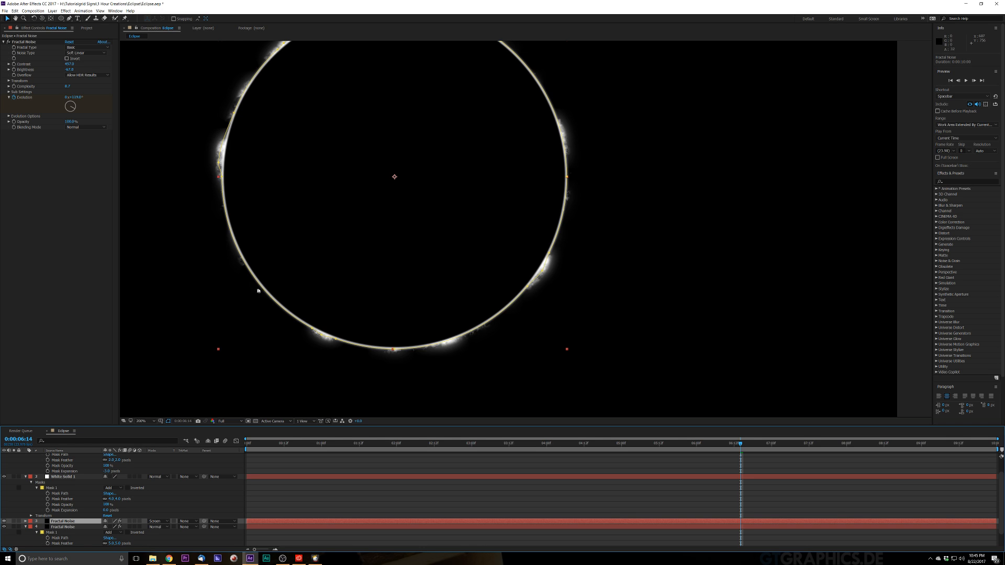
scroll(259, 289, "down", 1)
left_click(176, 228)
scroll(492, 204, "up", 1)
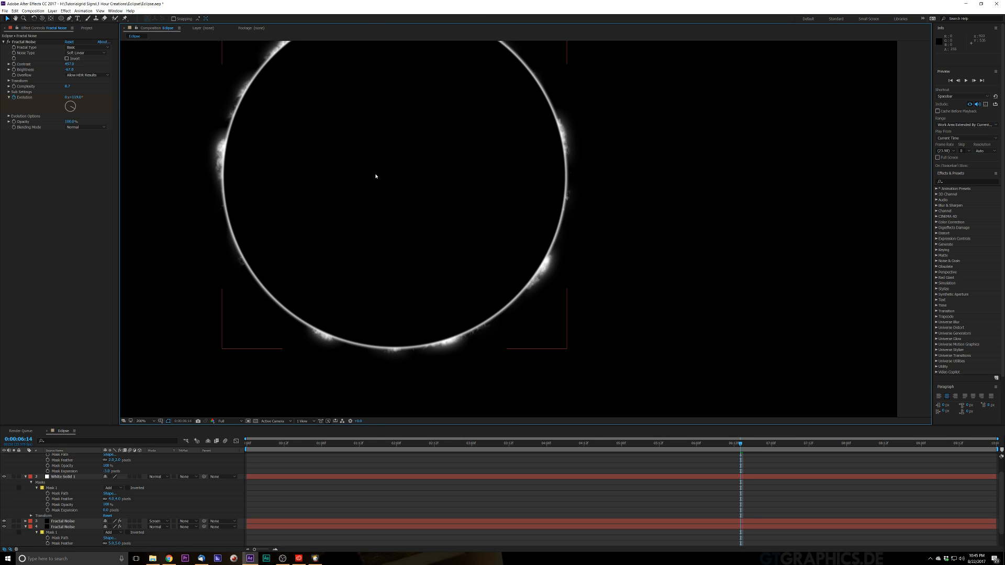
Step: Greatly increase the lower Fractal Noise layer's Gaussian Blur Blurriness to spread its glow farther from the ring
left_click(62, 526)
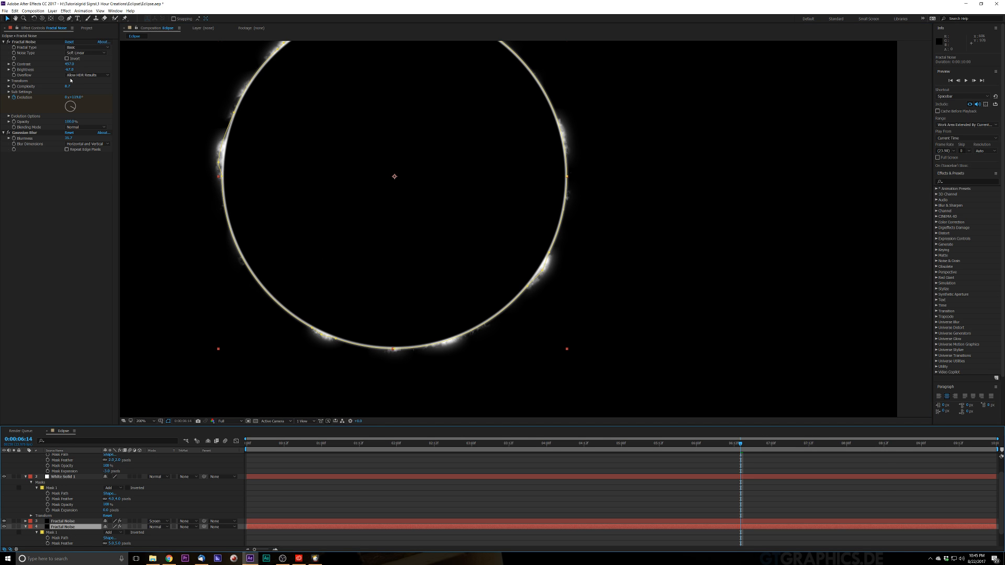
left_click_drag(69, 138, 142, 131)
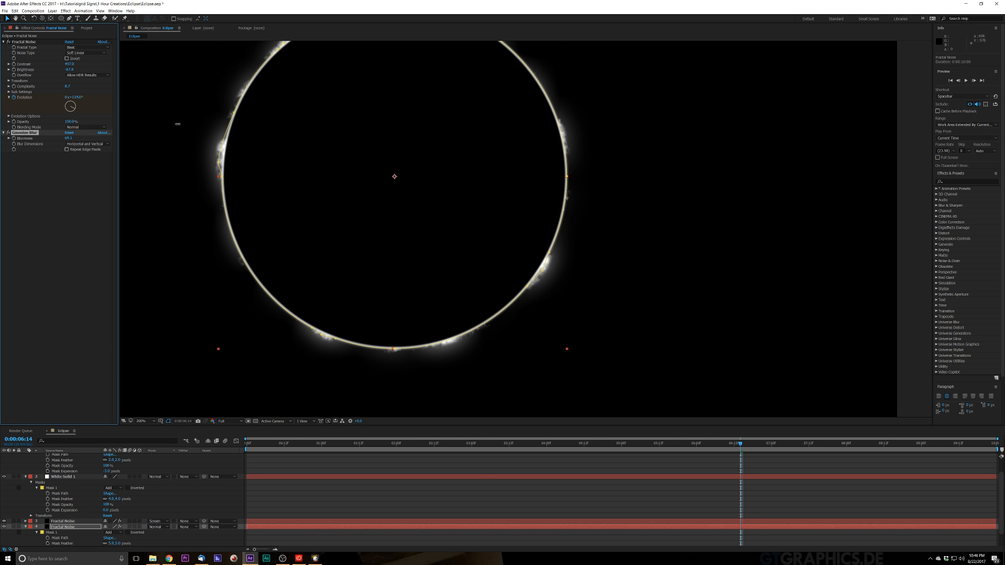
left_click_drag(192, 121, 225, 120)
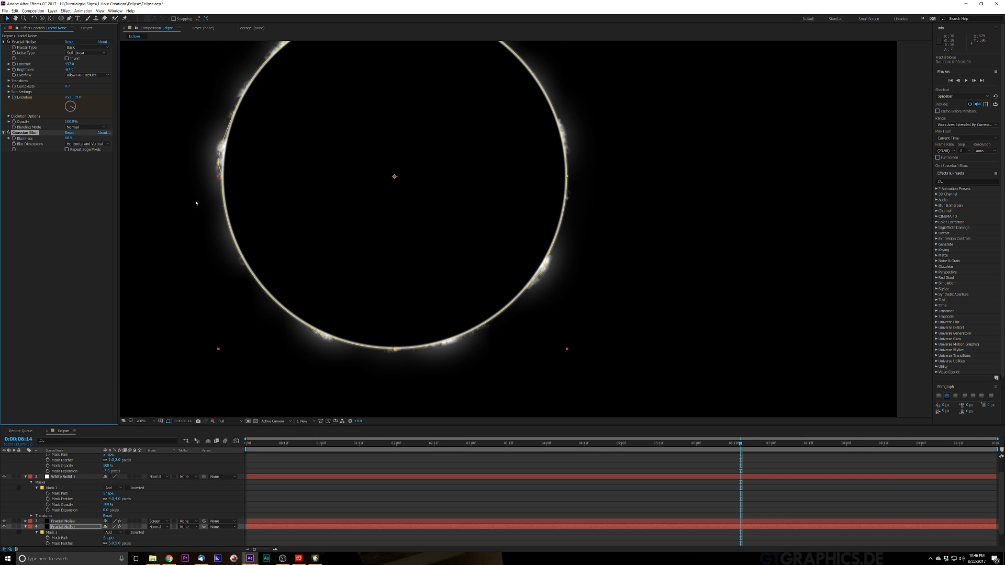
Step: Duplicate the blurred Fractal Noise layer and lower the upper copy's Blurriness to form a tighter intermediate glow
left_click(77, 527)
key("ctrl+d")
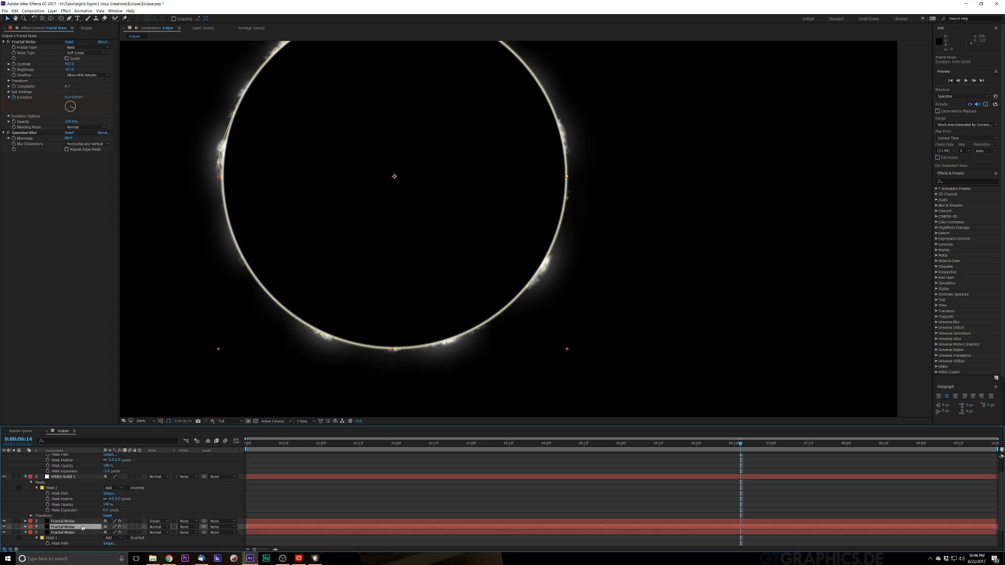
left_click_drag(68, 138, 48, 150)
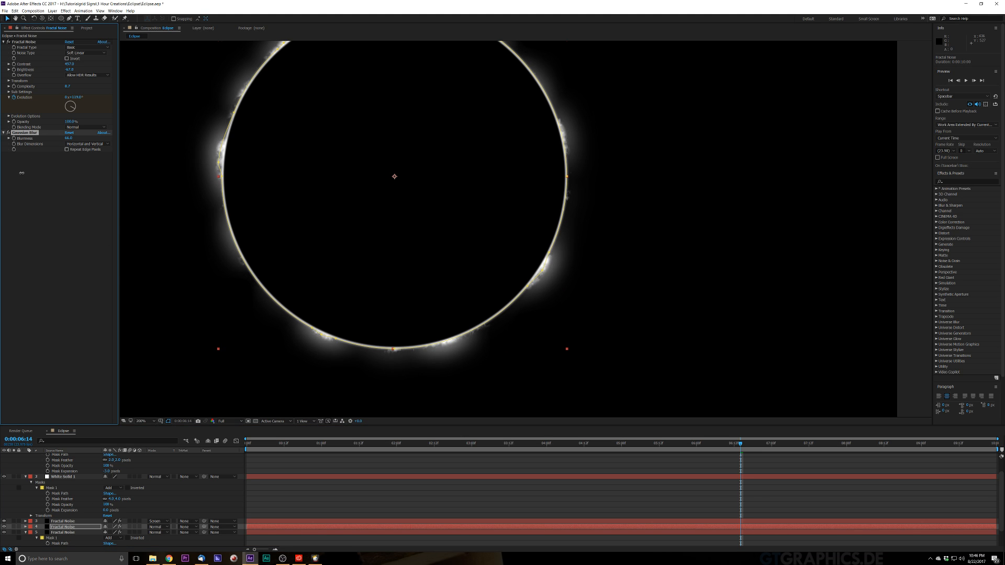
left_click_drag(2, 219, 2, 263)
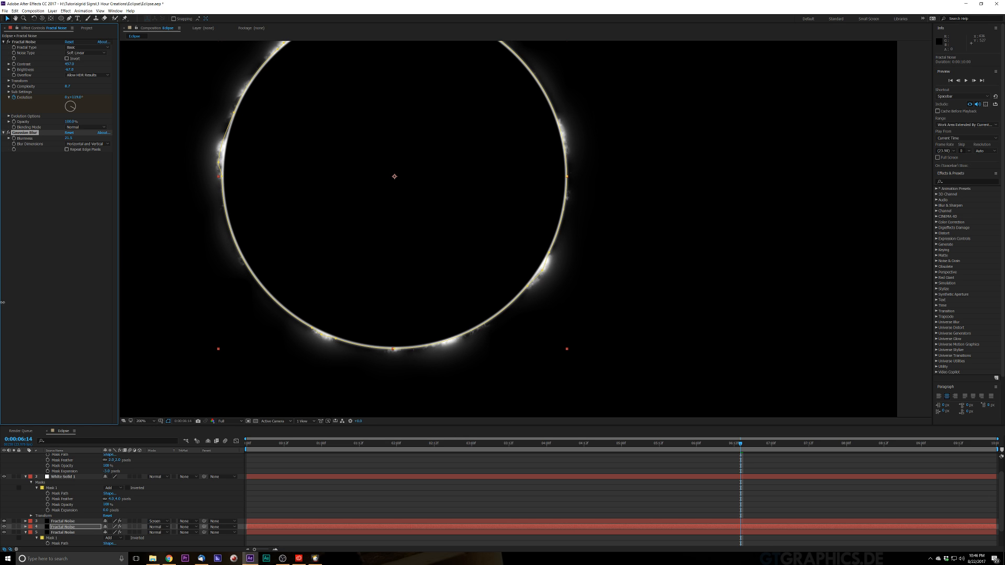
left_click_drag(3, 303, 25, 286)
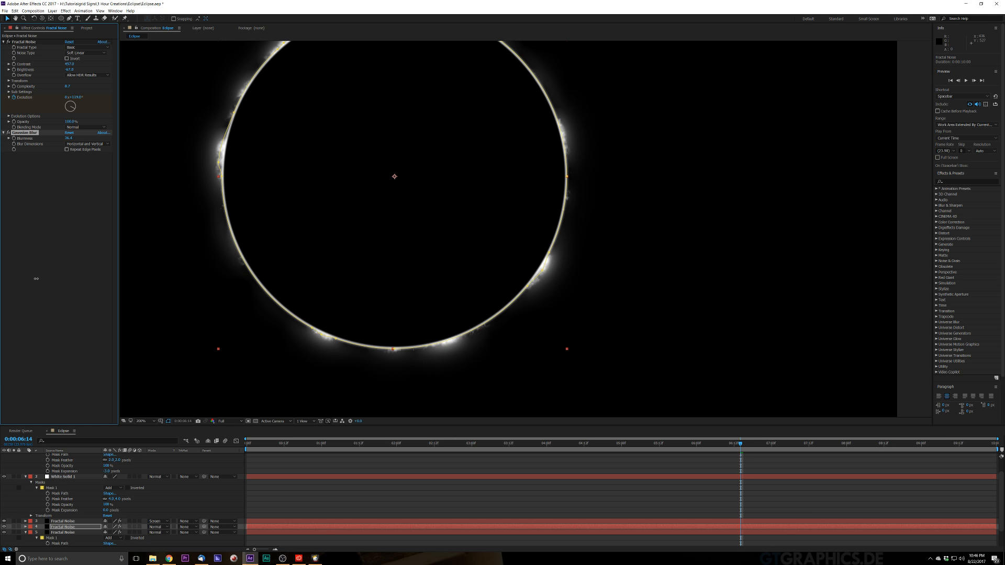
Step: Examine the layered glow around the full corona ring with all layers deselected
key("comma")
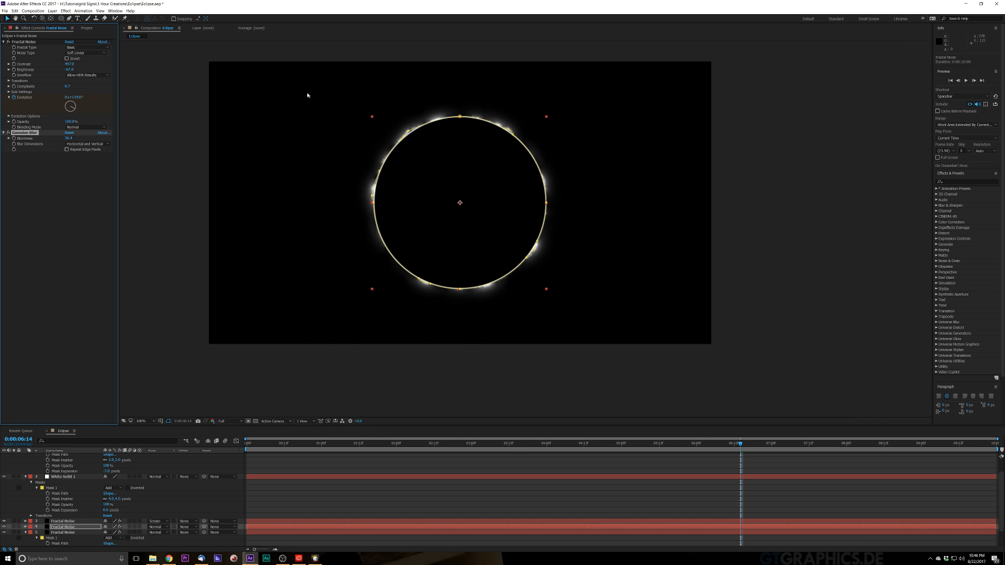
key("period")
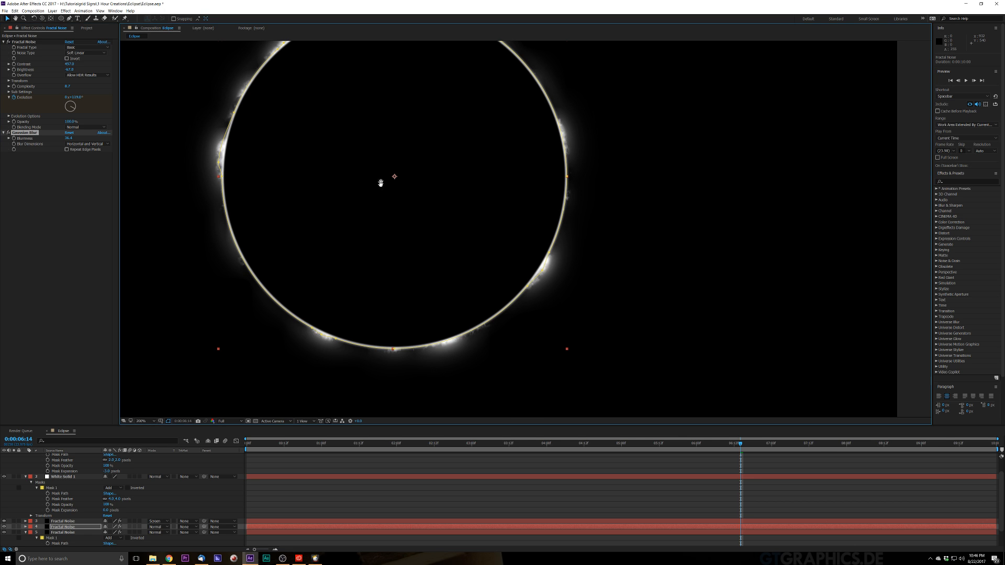
left_click_drag(381, 184, 419, 269)
key("comma")
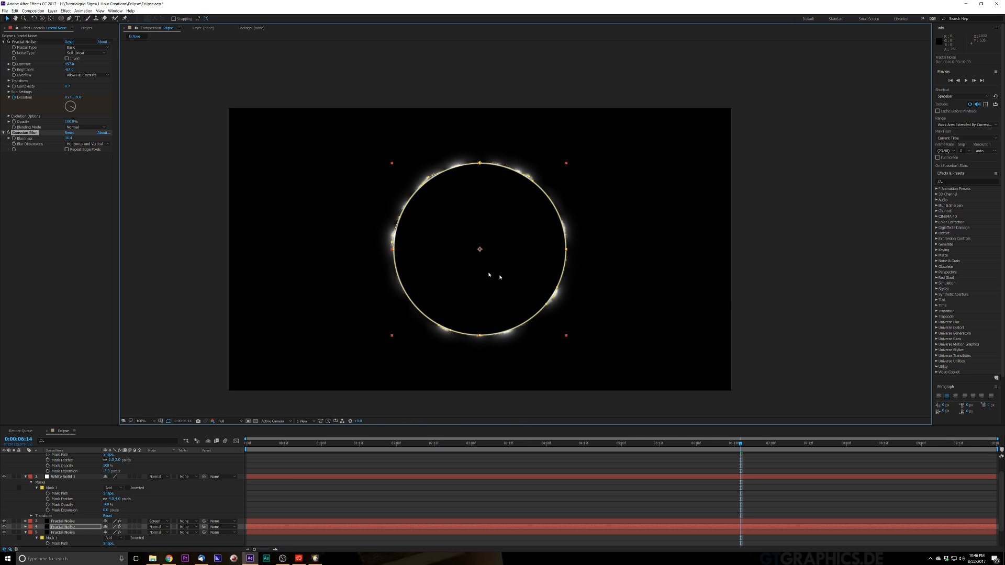
left_click(805, 251)
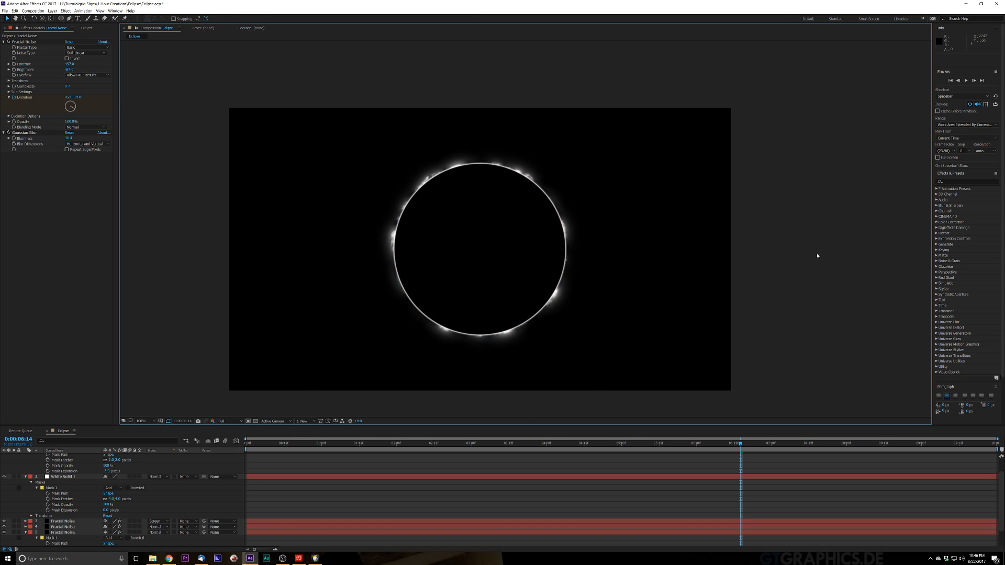
key("period")
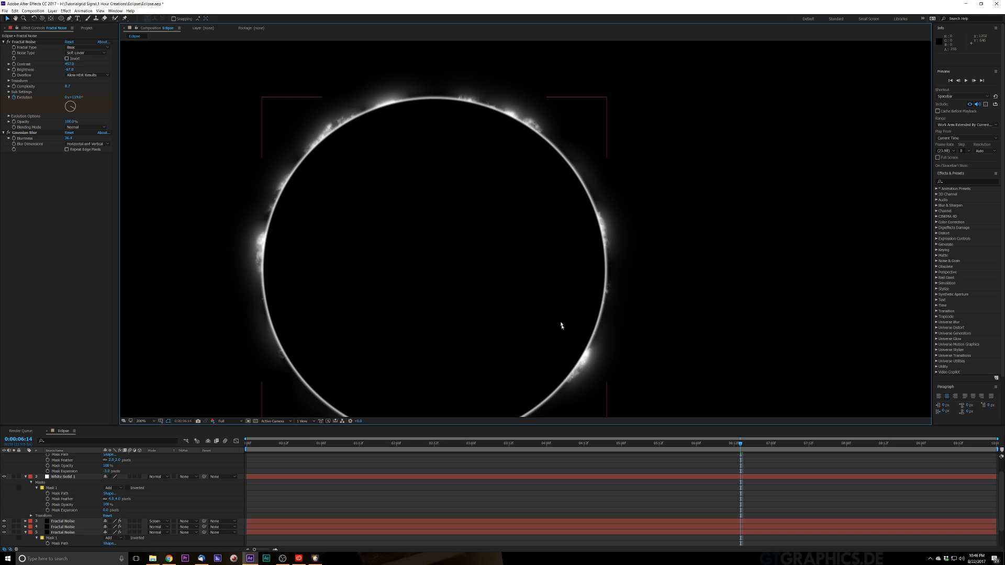
Step: Raise the top Fractal Noise layer's Contrast to about 1300 and add a Gaussian Blur with a slight Blurriness
left_click(63, 521)
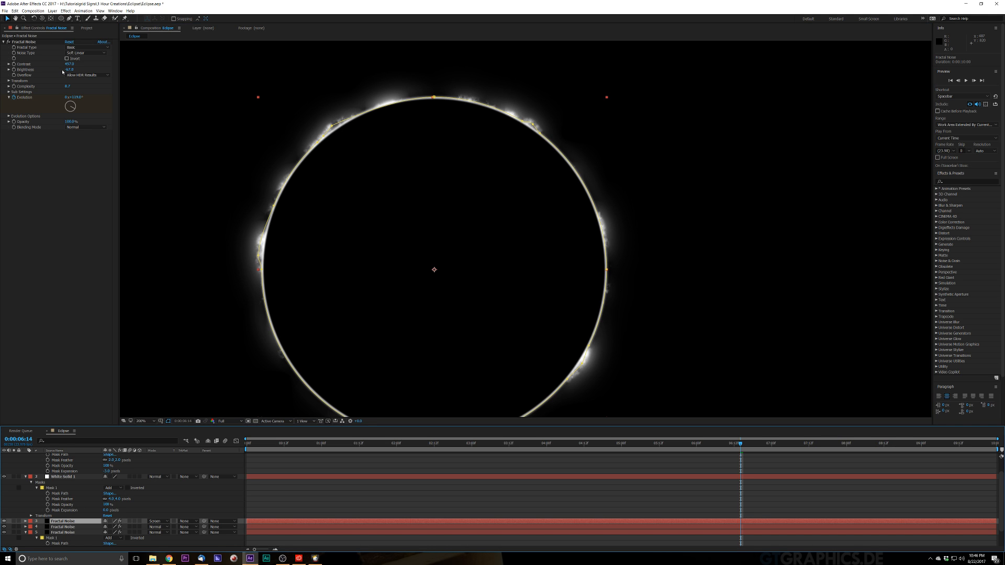
left_click_drag(69, 63, 353, 73)
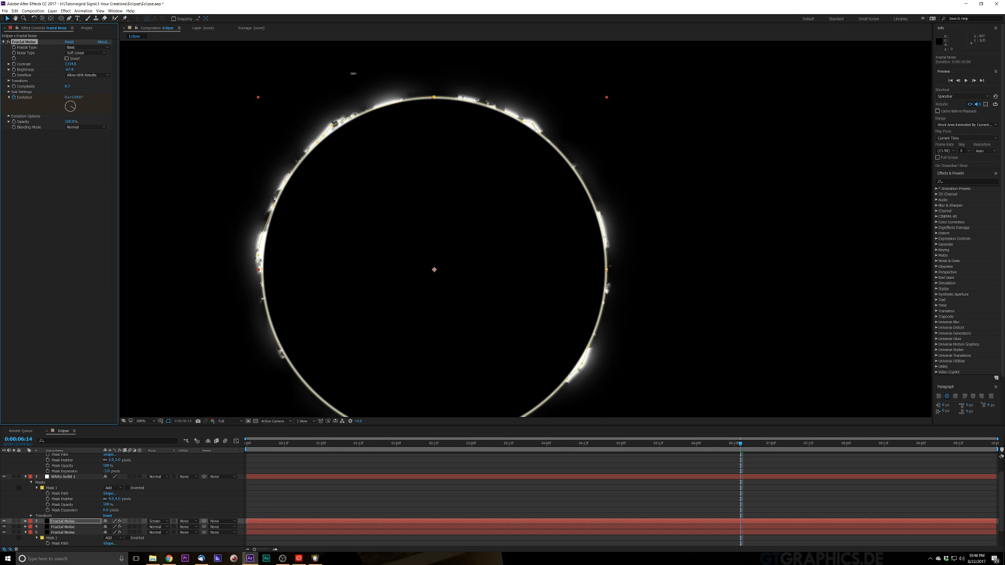
key("ctrl+space")
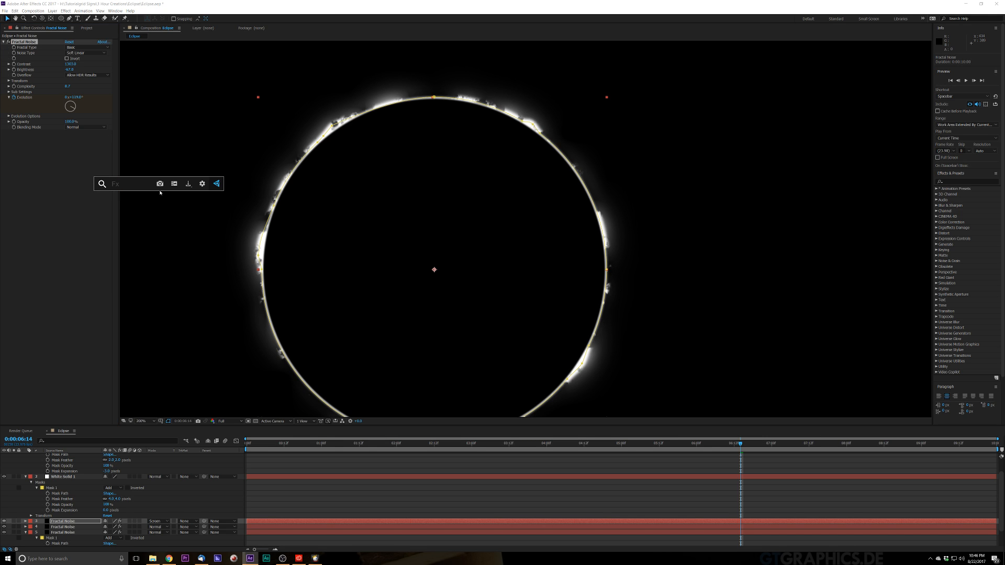
type("ga")
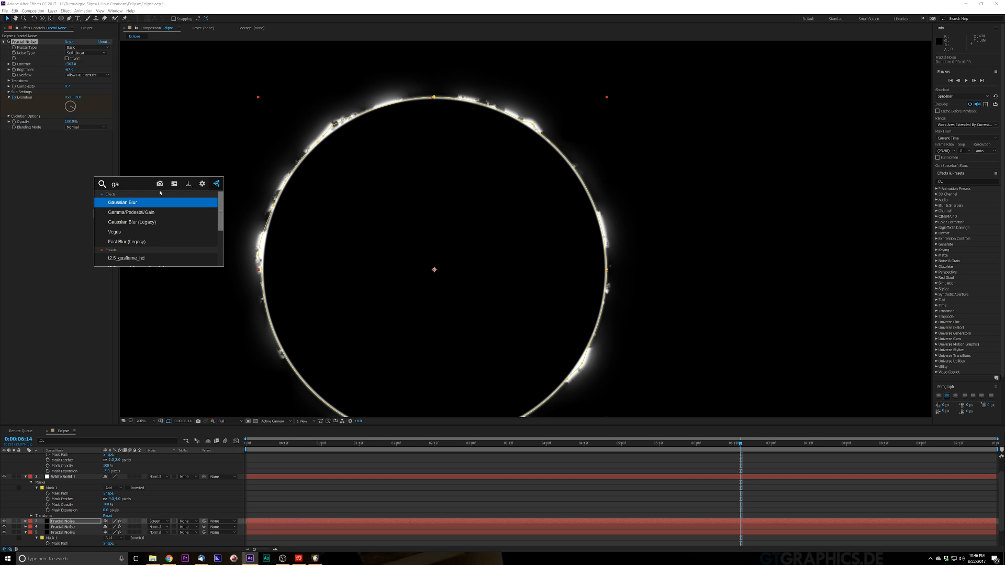
key("Return")
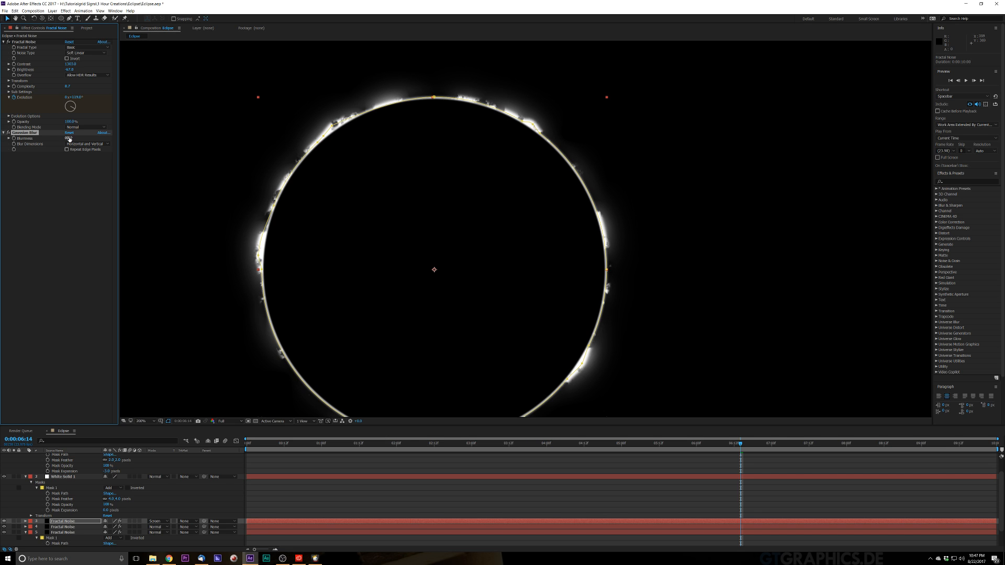
left_click_drag(69, 139, 81, 135)
Step: Apply the Solid Composite effect to the top Fractal Noise layer
key("ctrl+space")
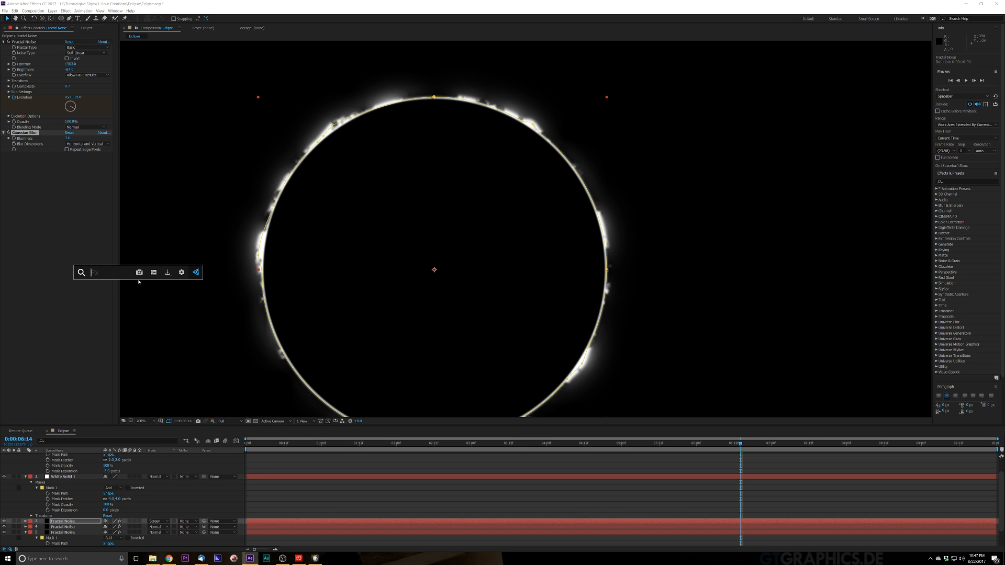
type("com")
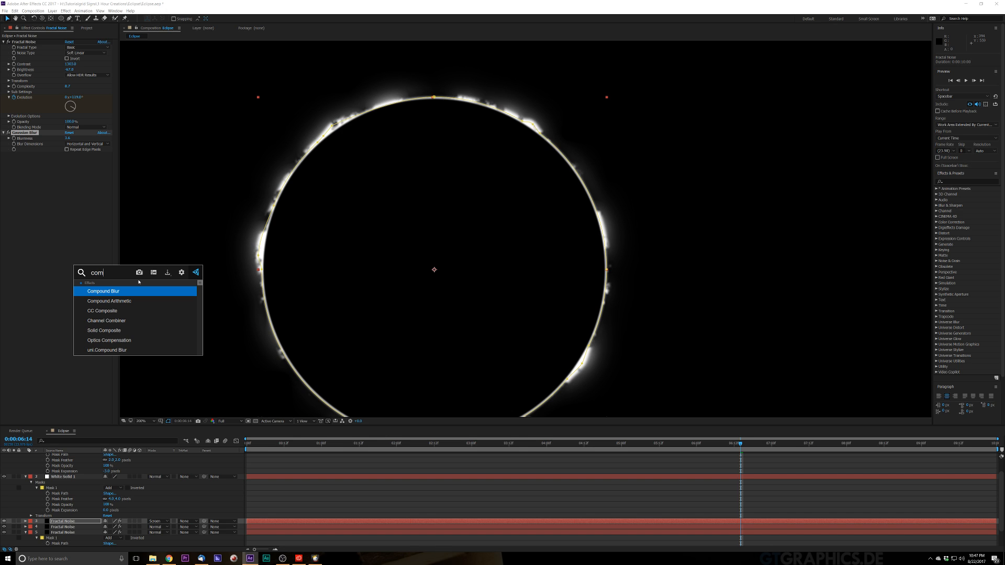
type("po")
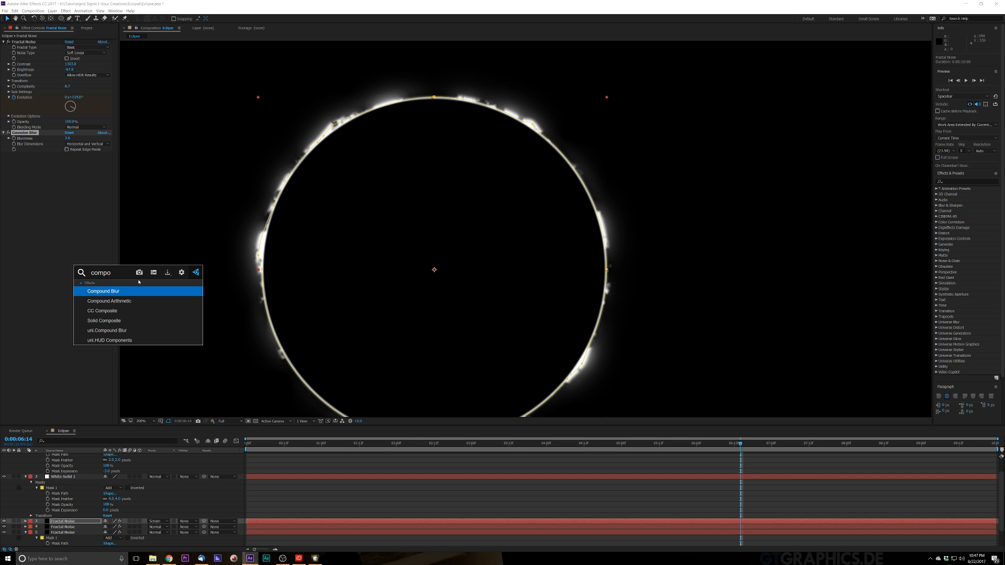
key("Down")
key("Down")
key("Down")
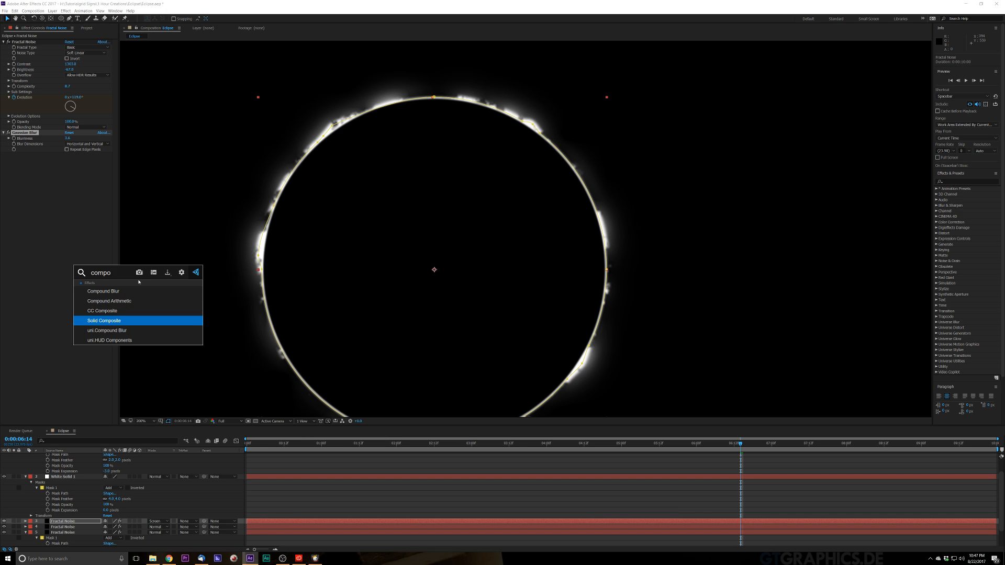
key("Return")
Step: Set the Solid Composite color to black (000000) and place the effect above Gaussian Blur in the effect order
left_click_drag(33, 157, 34, 133)
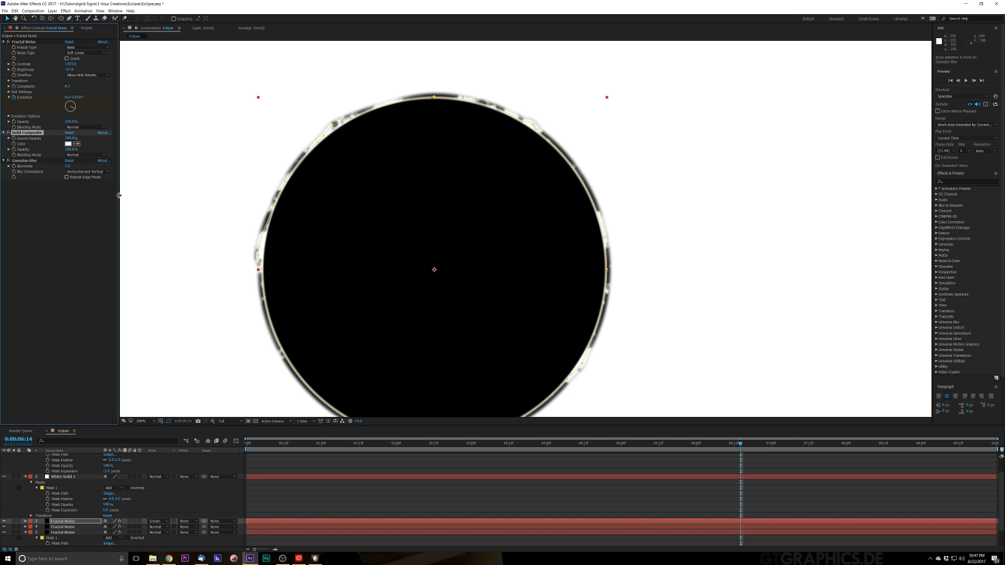
key("ctrl+z")
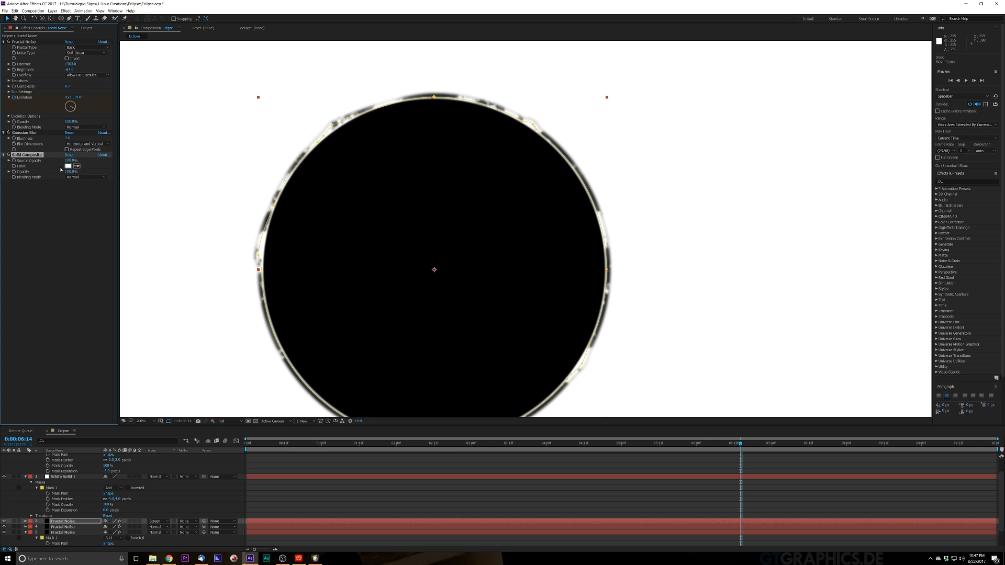
left_click(68, 166)
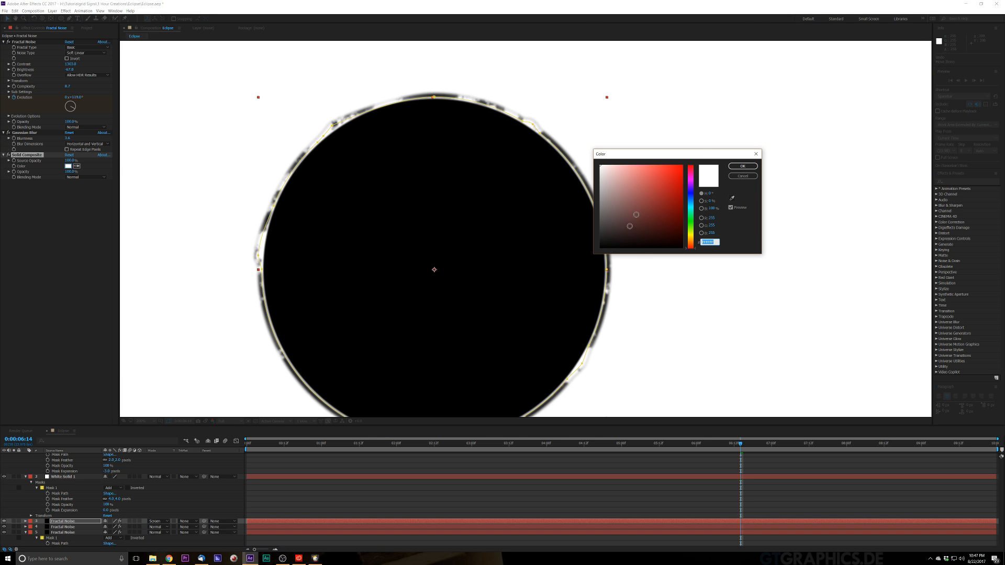
type("000000")
left_click(742, 166)
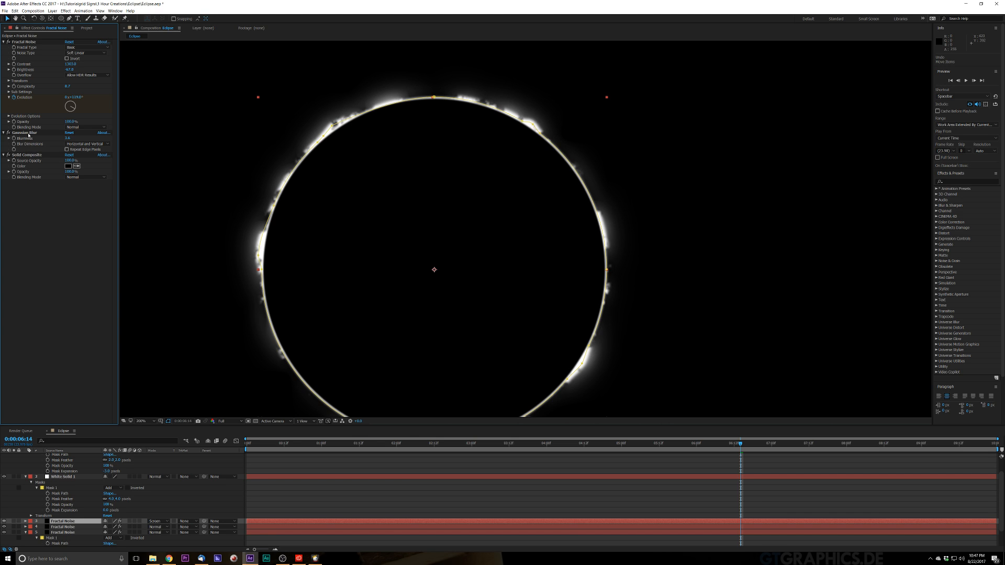
left_click_drag(30, 156, 27, 134)
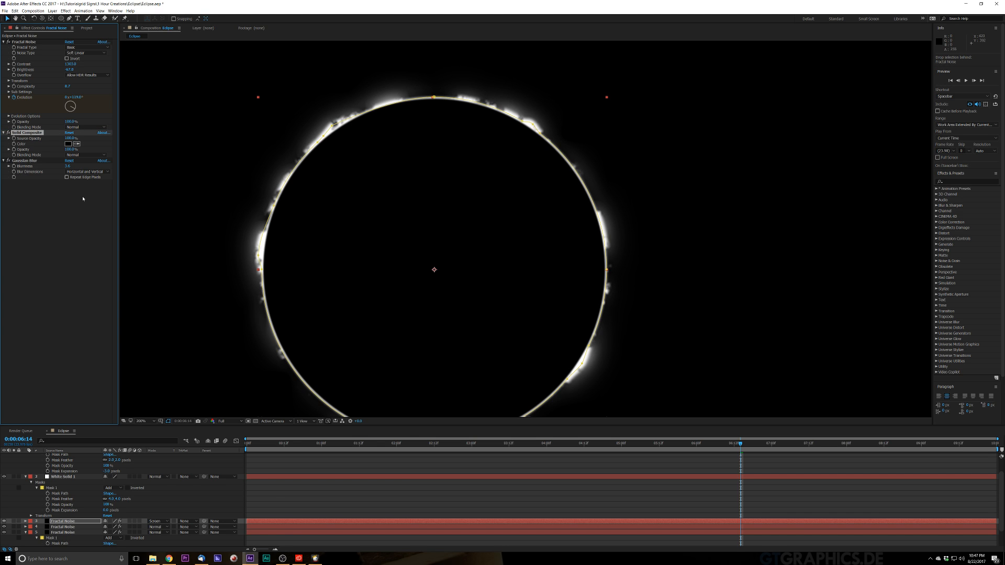
Step: Try the Add blending mode on the top Fractal Noise layer and return it to Screen
scroll(321, 267, "down", 1)
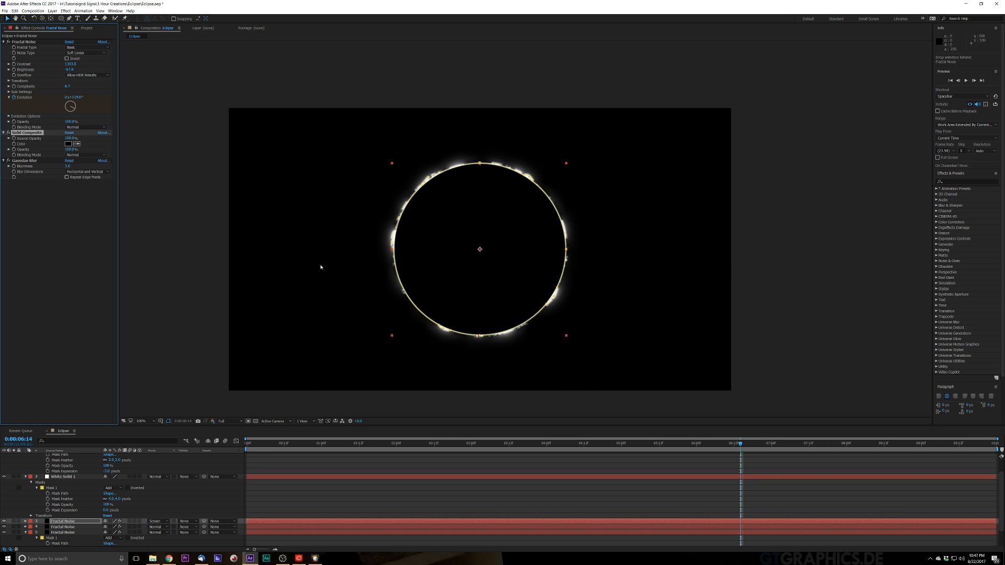
scroll(320, 267, "up", 1)
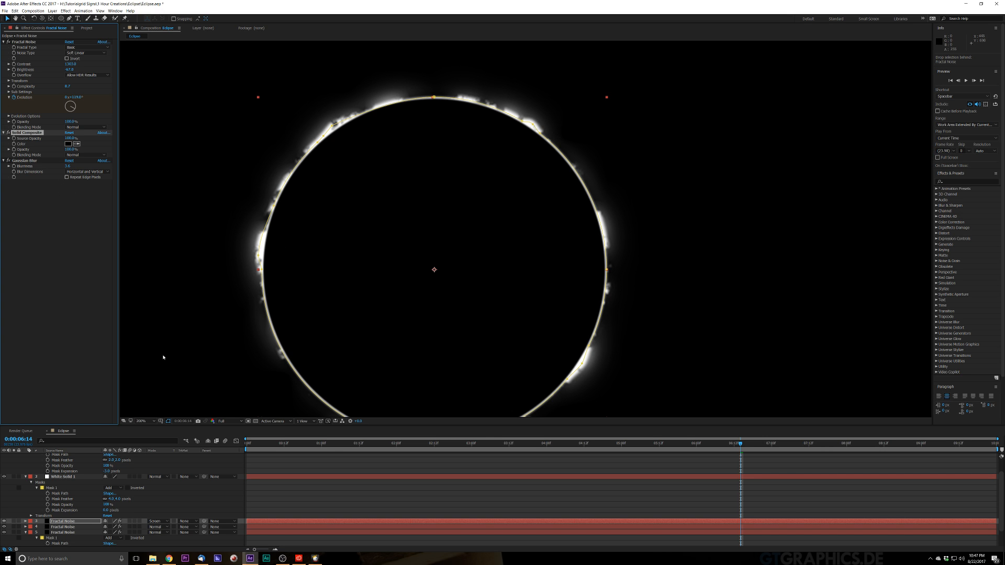
left_click(157, 521)
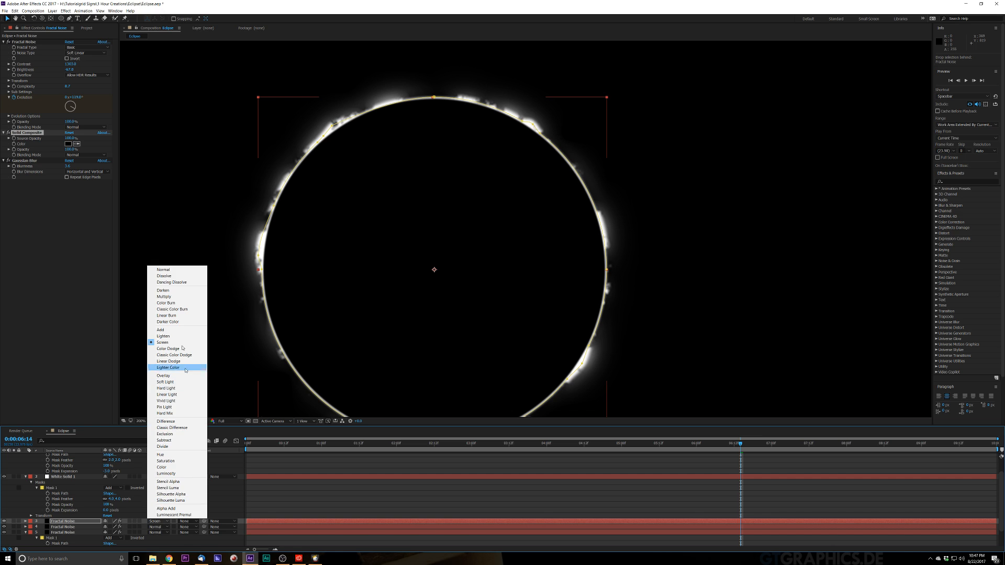
left_click(178, 330)
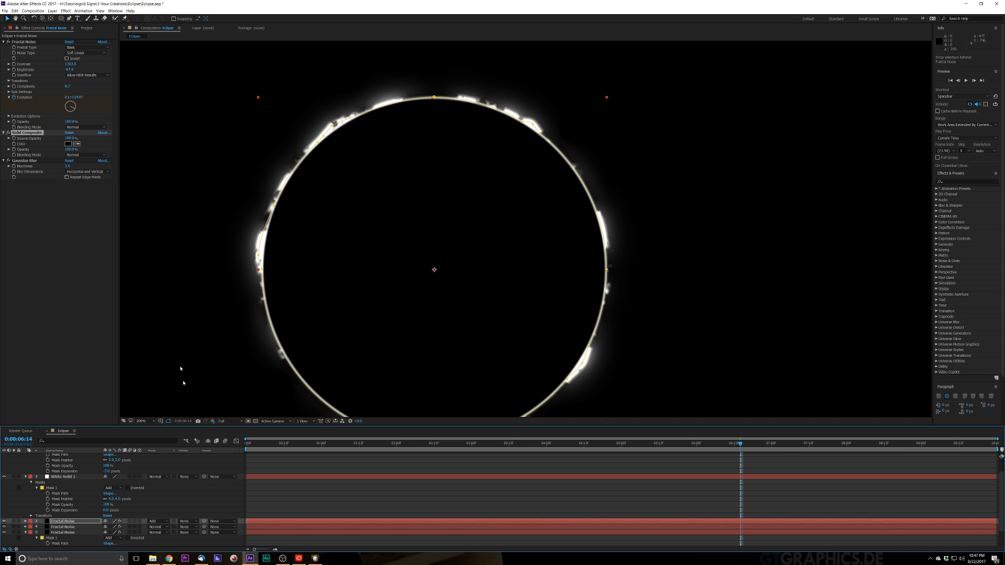
left_click(157, 521)
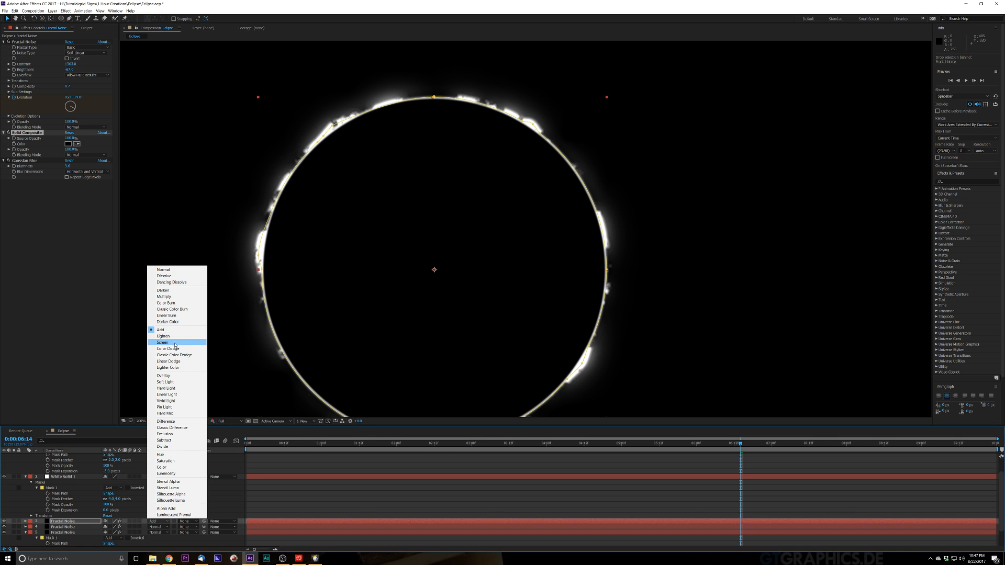
left_click(175, 342)
Step: Set the two lower Fractal Noise layers to the Screen blending mode and deselect all layers
left_click(156, 527)
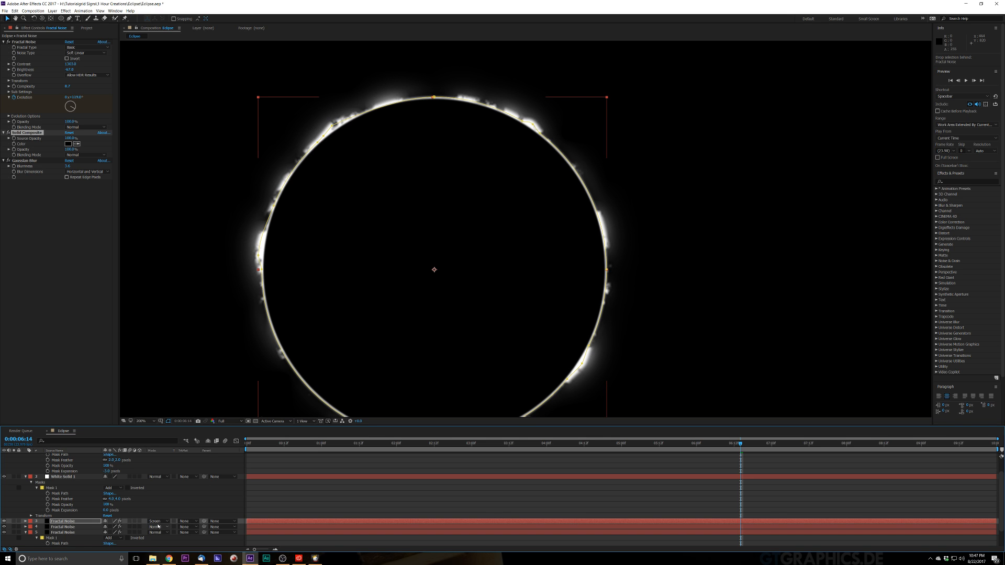
left_click(173, 348)
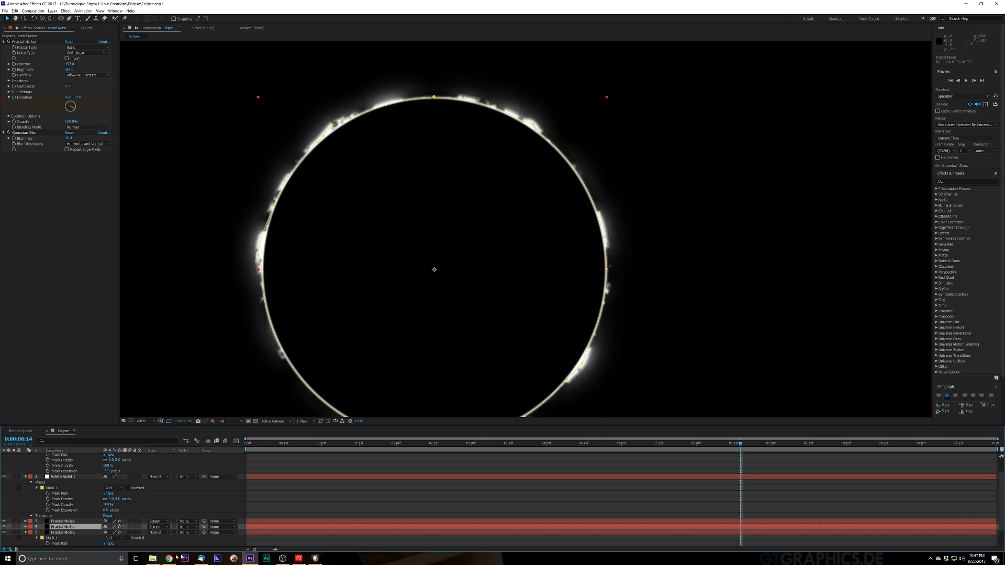
left_click(160, 532)
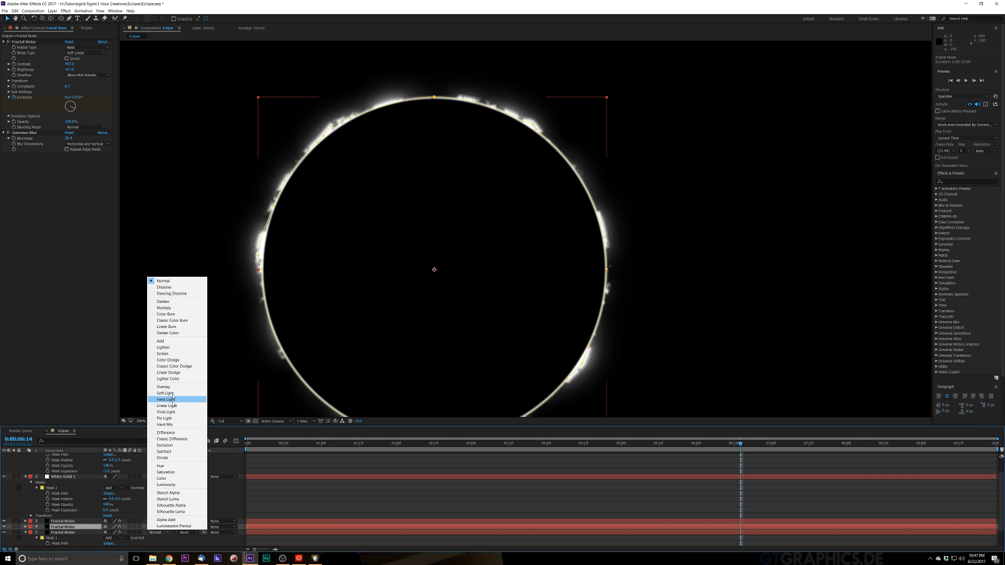
left_click(172, 355)
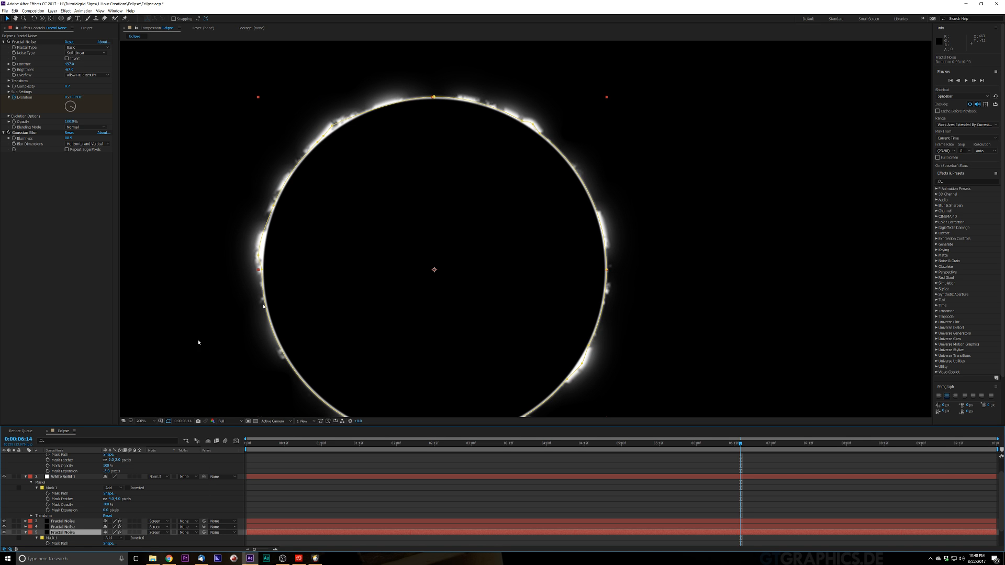
key("comma")
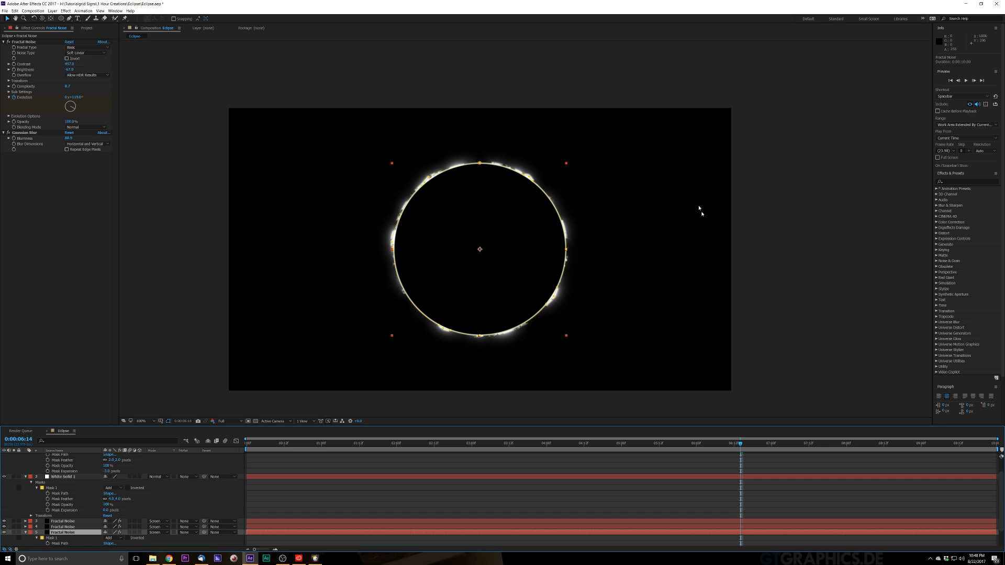
left_click(840, 193)
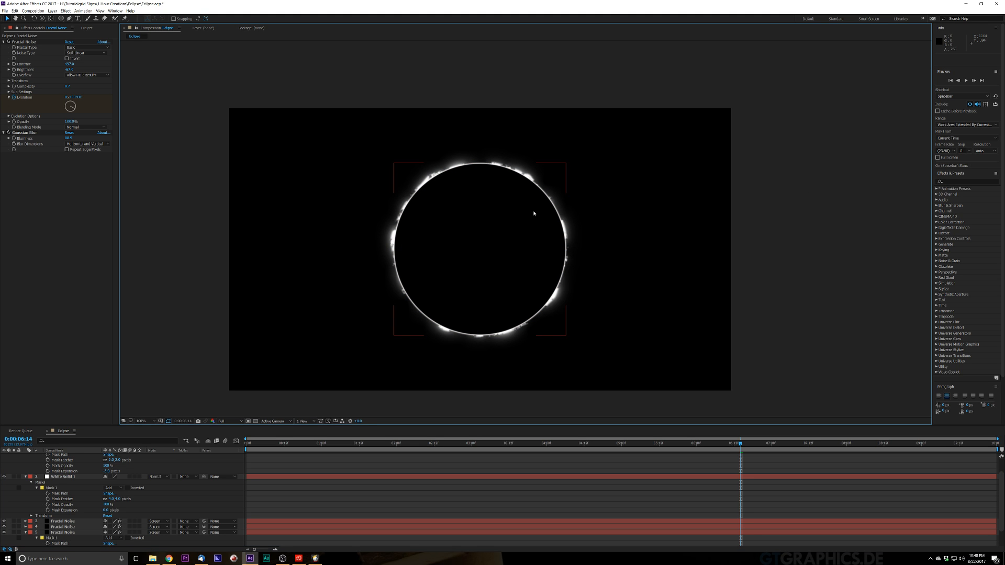
Step: Duplicate the top Fractal Noise layer and place the copy below the other Fractal Noise layers
left_click(67, 522)
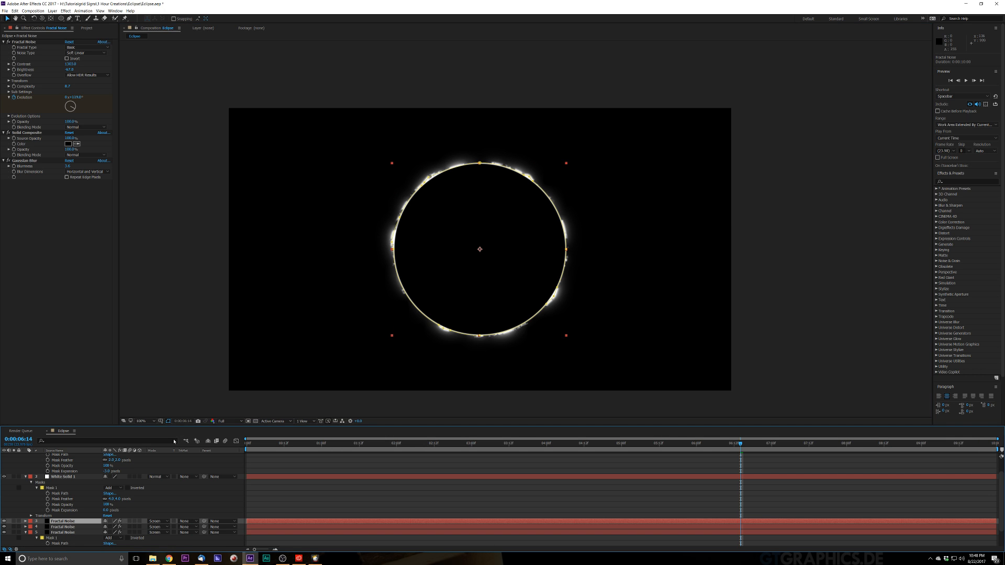
key("ctrl+d")
key("ctrl+bracketleft")
key("ctrl+bracketleft")
key("ctrl+bracketleft")
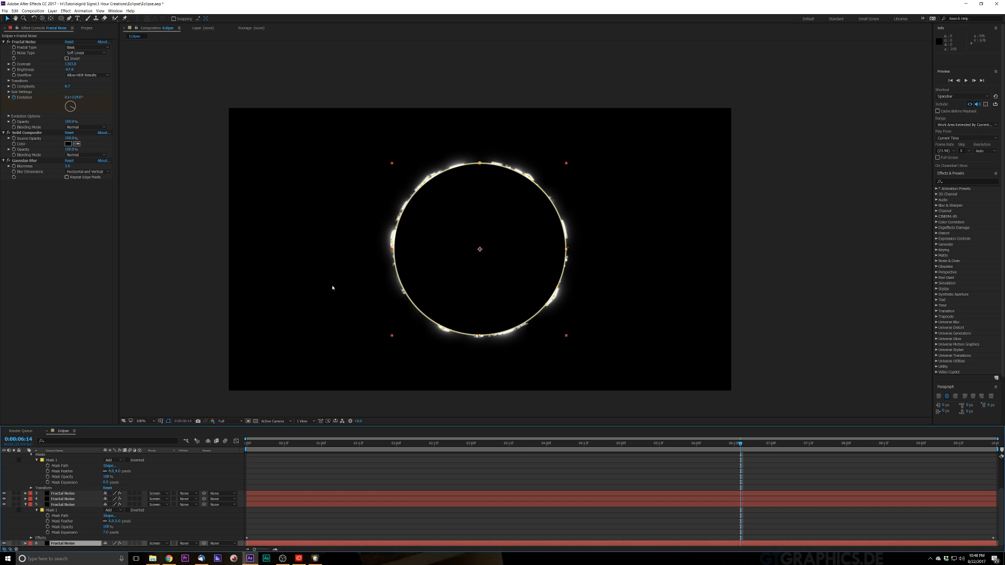
Step: Apply the Shine effect to the bottom Fractal Noise copy and increase its Ray Length
key("ctrl+space")
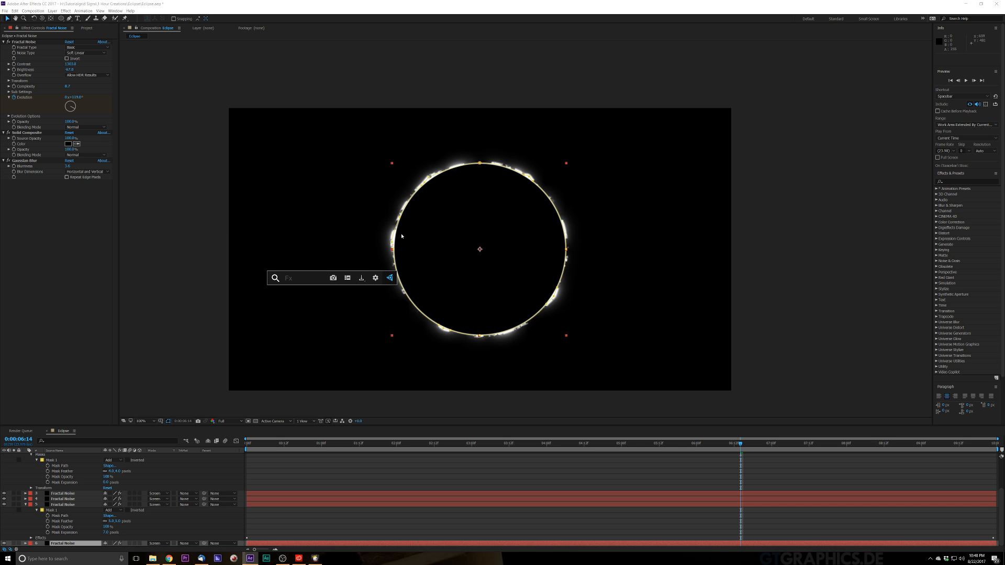
type("shin")
key("Return")
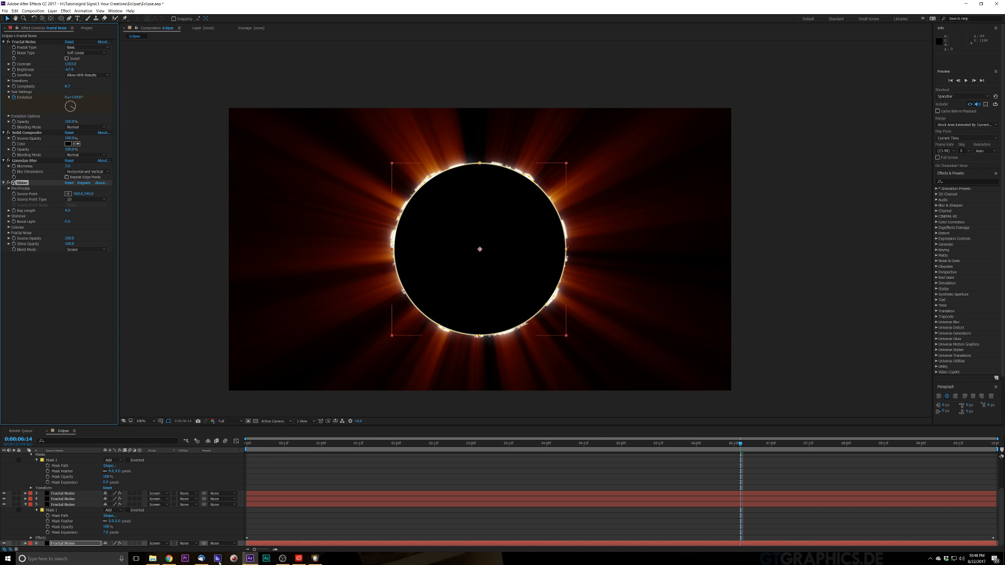
key("period")
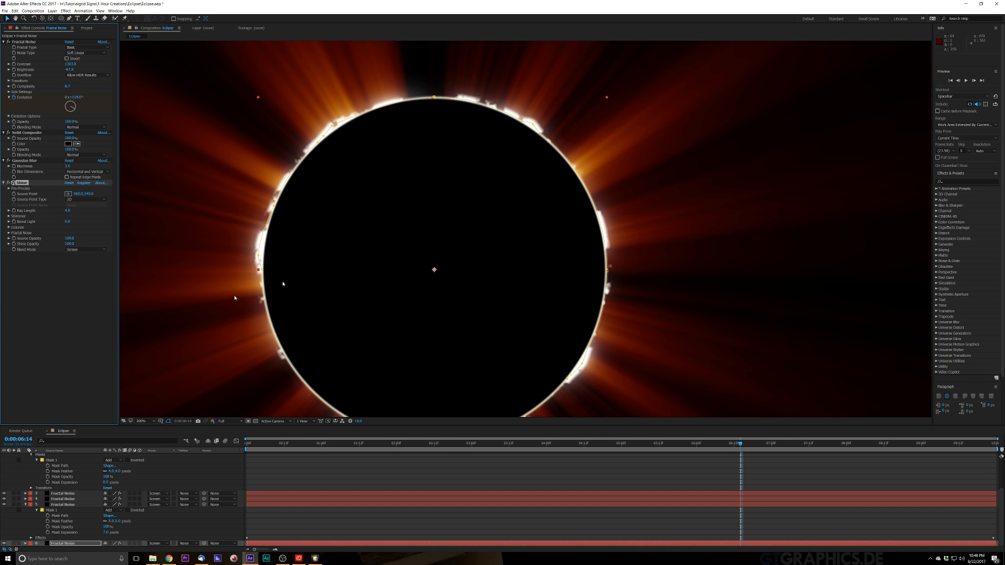
key("comma")
key("comma")
key("period")
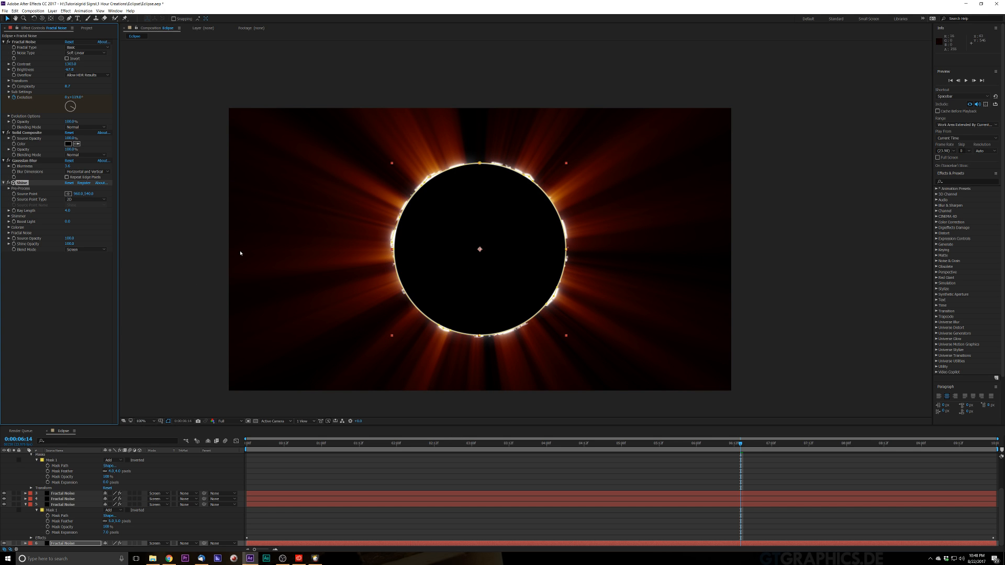
left_click_drag(68, 212, 78, 209)
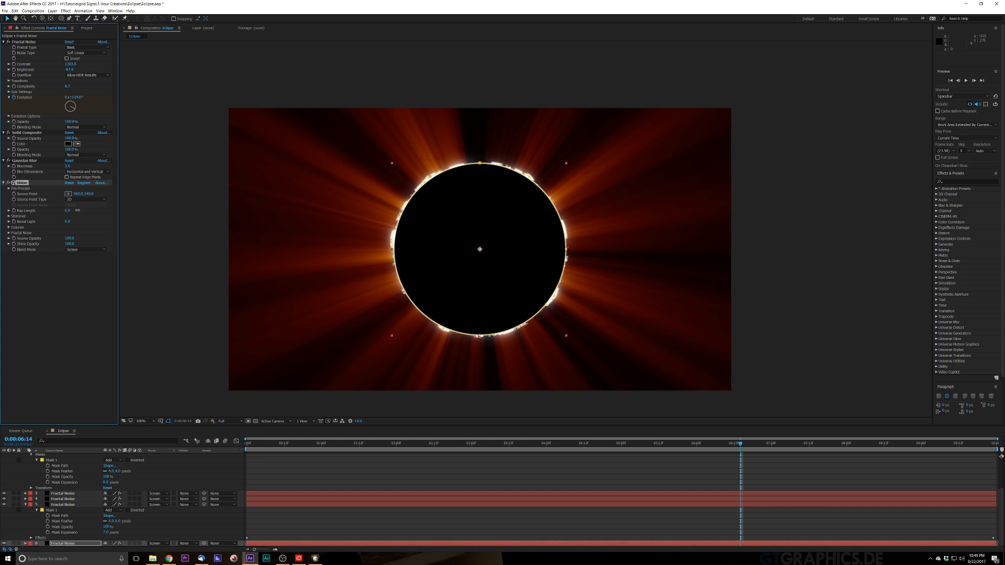
Step: Change the Shine effect's Colorize preset to Chemistry
left_click(9, 228)
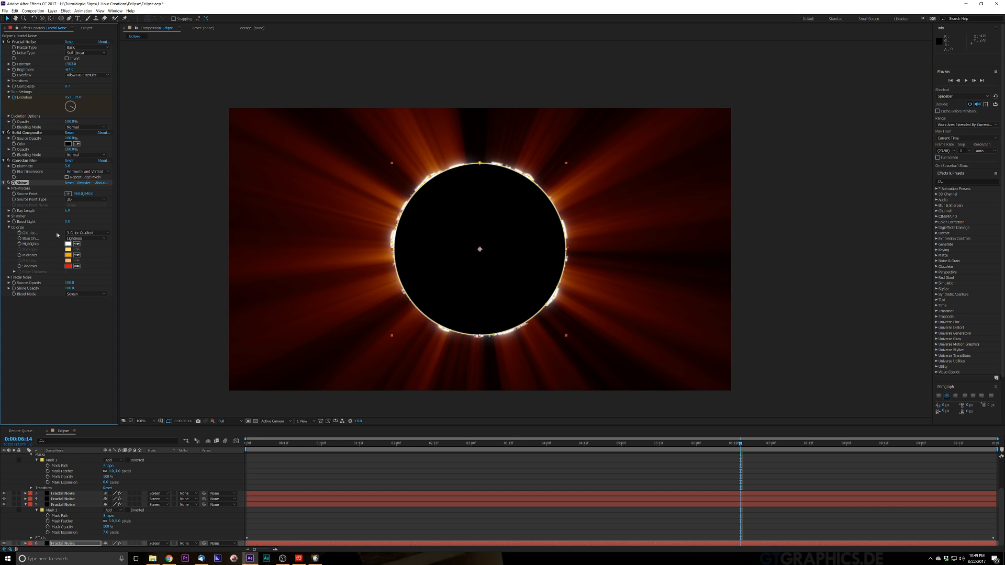
left_click(82, 234)
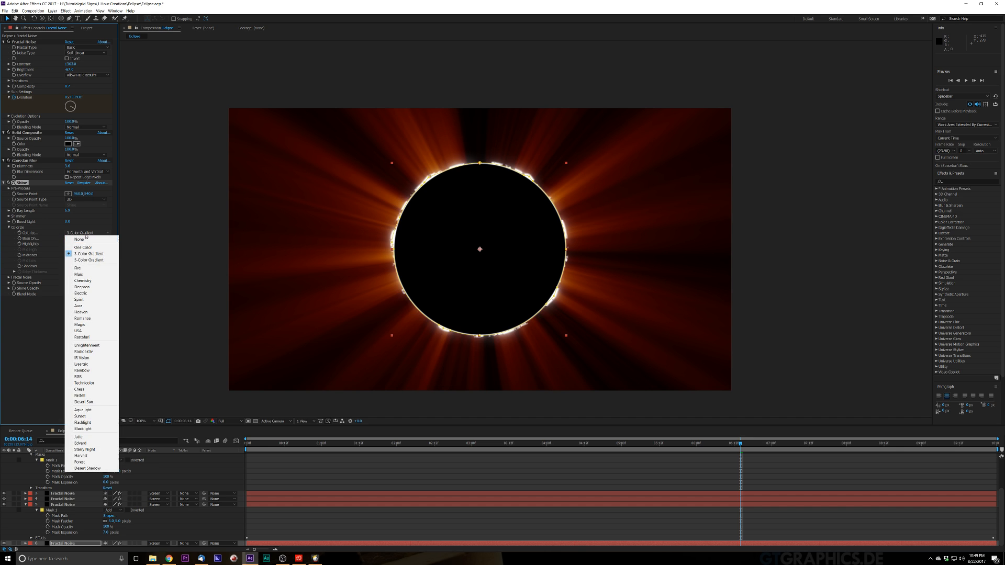
left_click(83, 280)
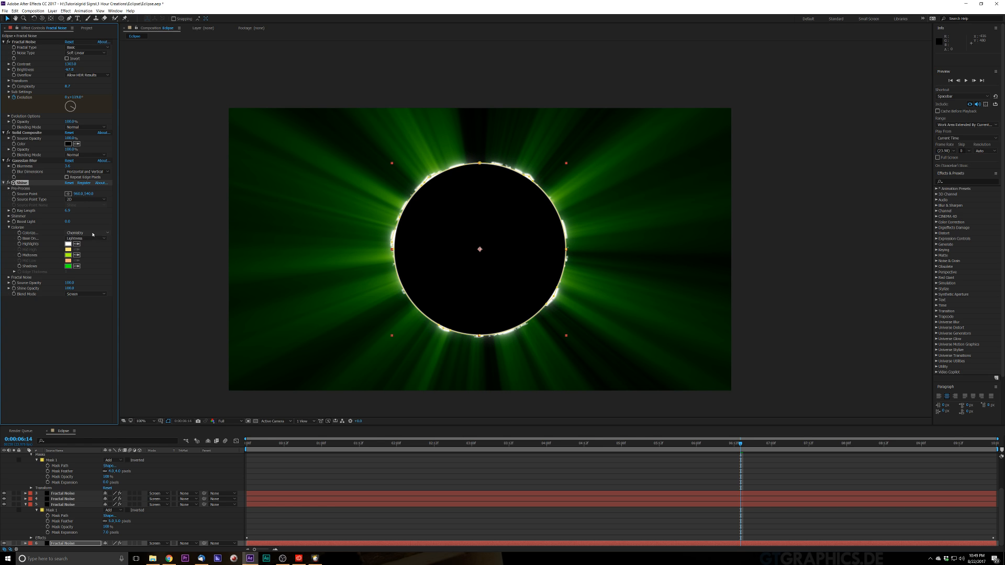
Step: Try the Heaven and Aura color presets in the Shine effect on the Fractal Noise layer
left_click(93, 233)
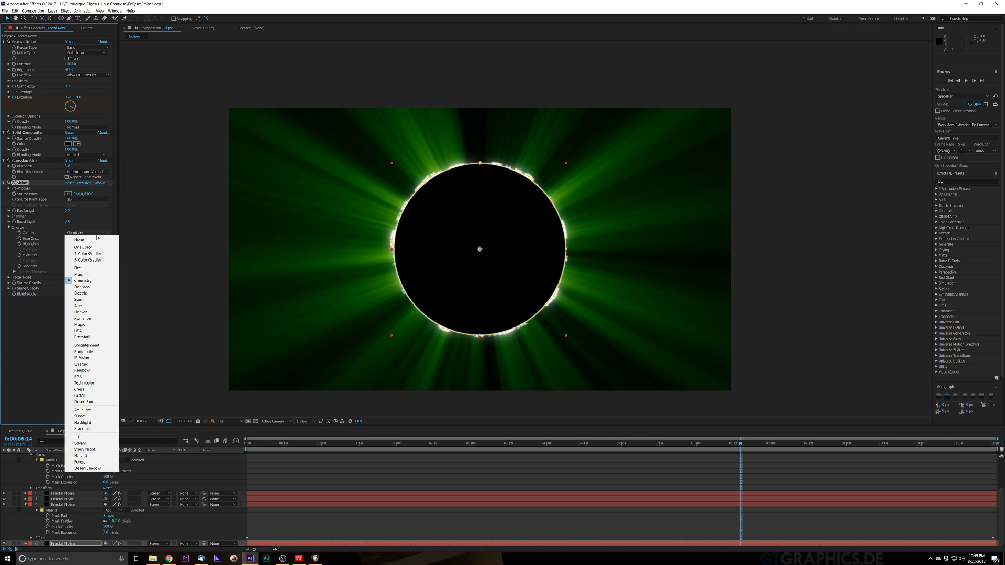
left_click(101, 312)
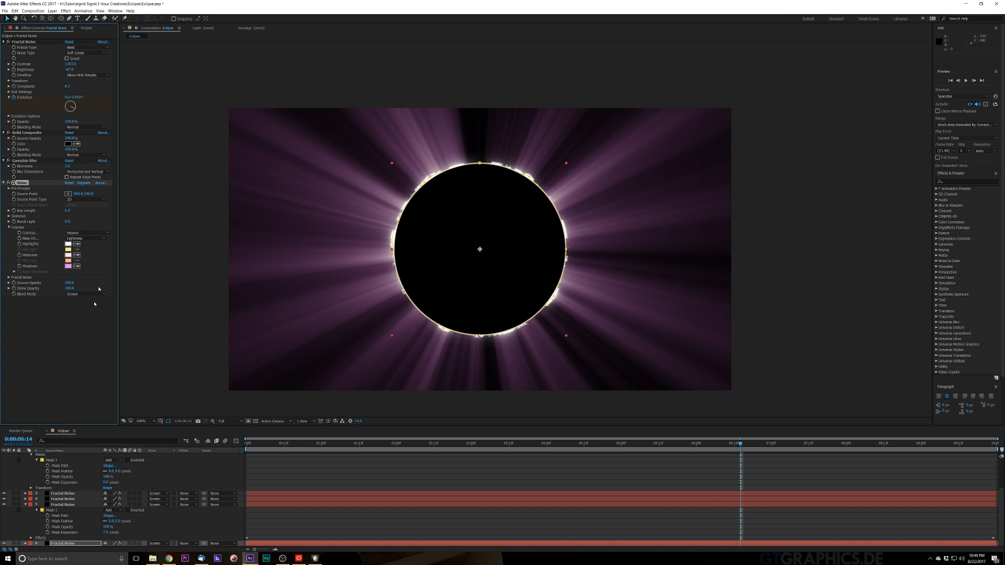
left_click(94, 238)
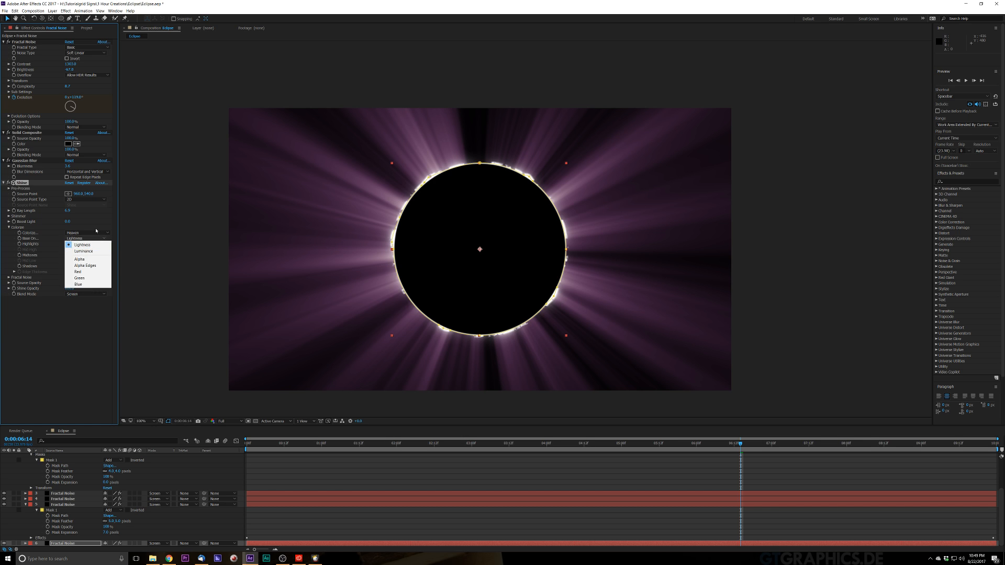
left_click(96, 231)
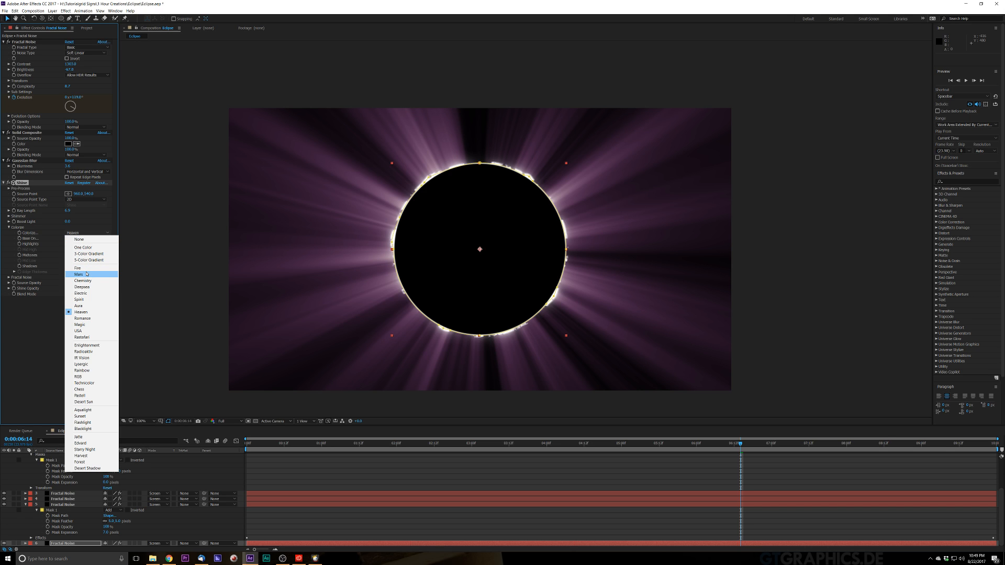
left_click(86, 306)
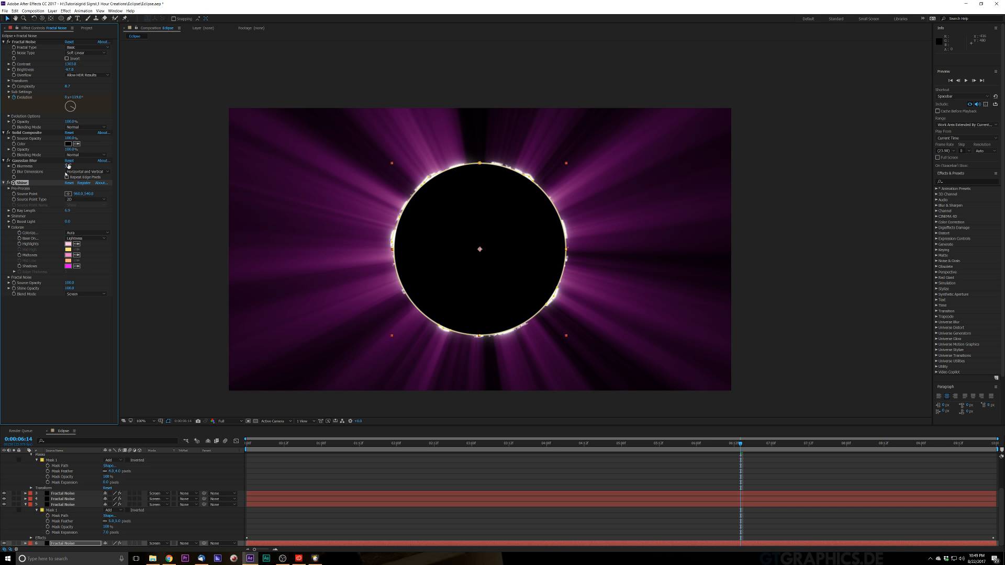
left_click(90, 240)
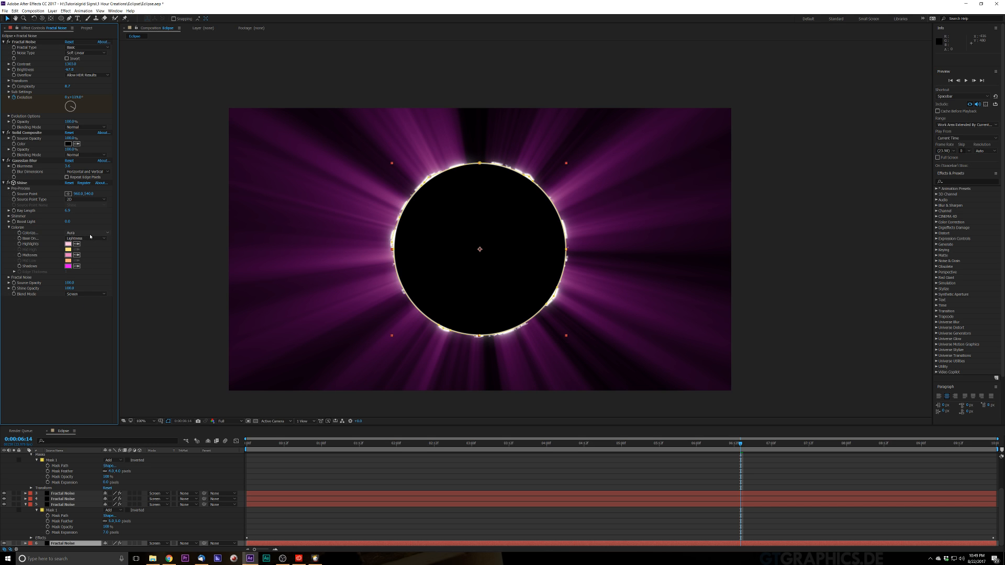
Step: Apply the Enlightenment preset to Shine's Colorize setting and change the Shadows color to a dark grayish blue
left_click(90, 233)
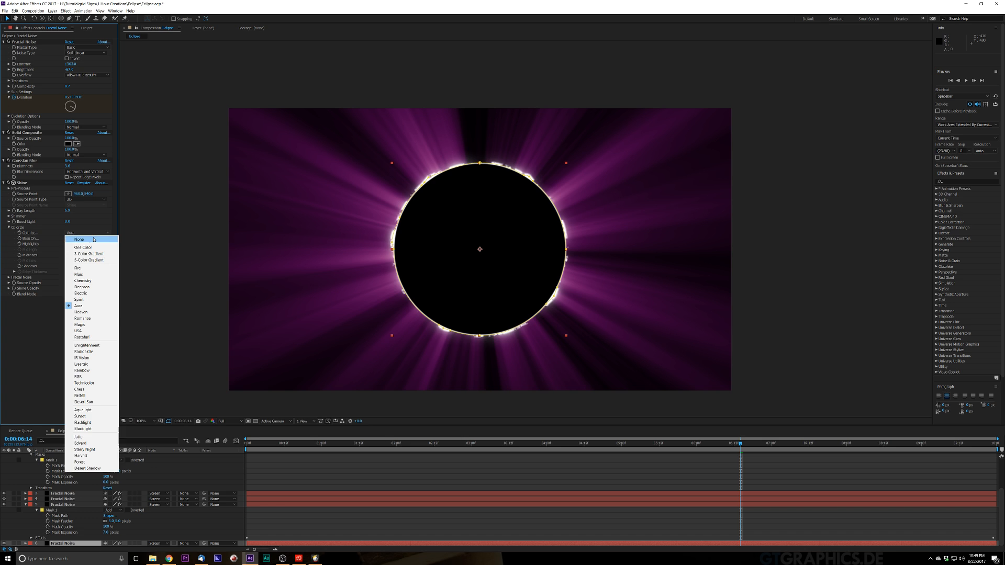
left_click(90, 346)
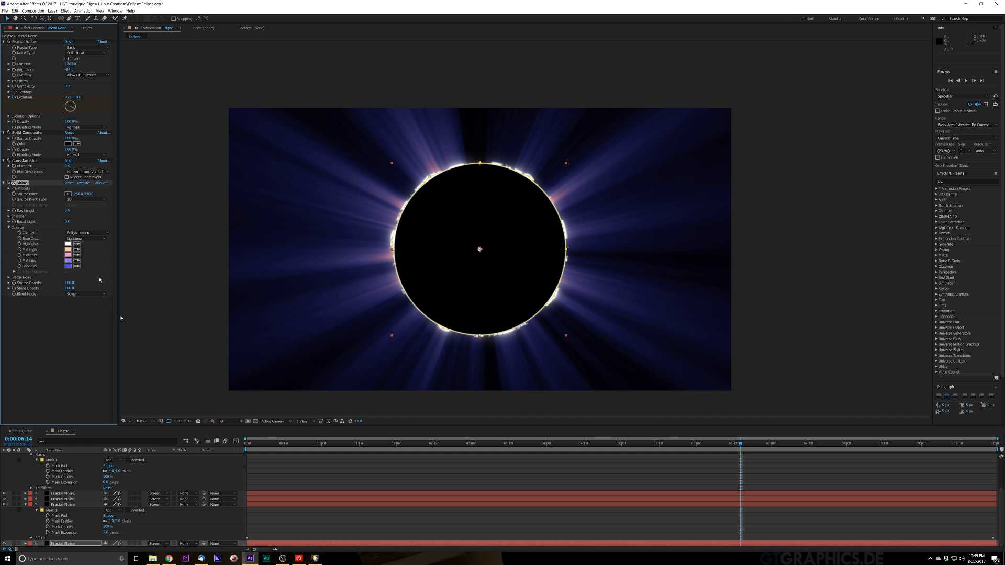
left_click(68, 266)
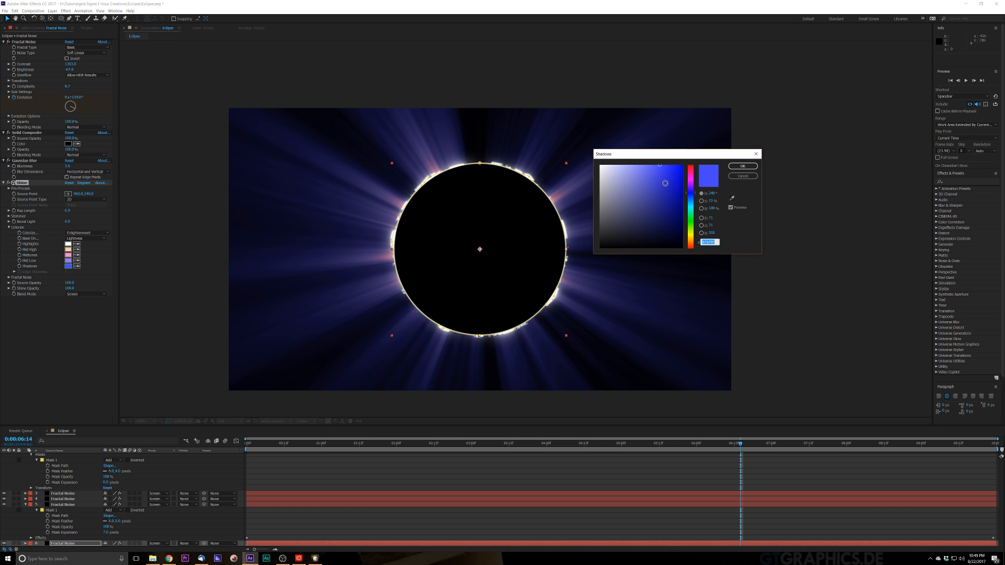
mouse_move(658, 173)
left_mouse_down()
mouse_move(655, 246)
mouse_move(655, 227)
mouse_move(614, 211)
left_mouse_up()
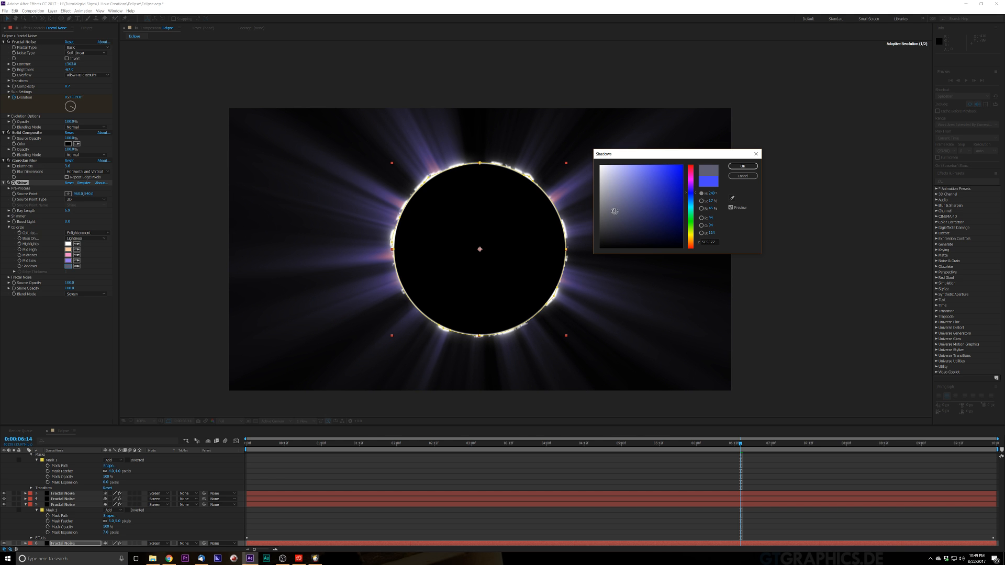
key("Return")
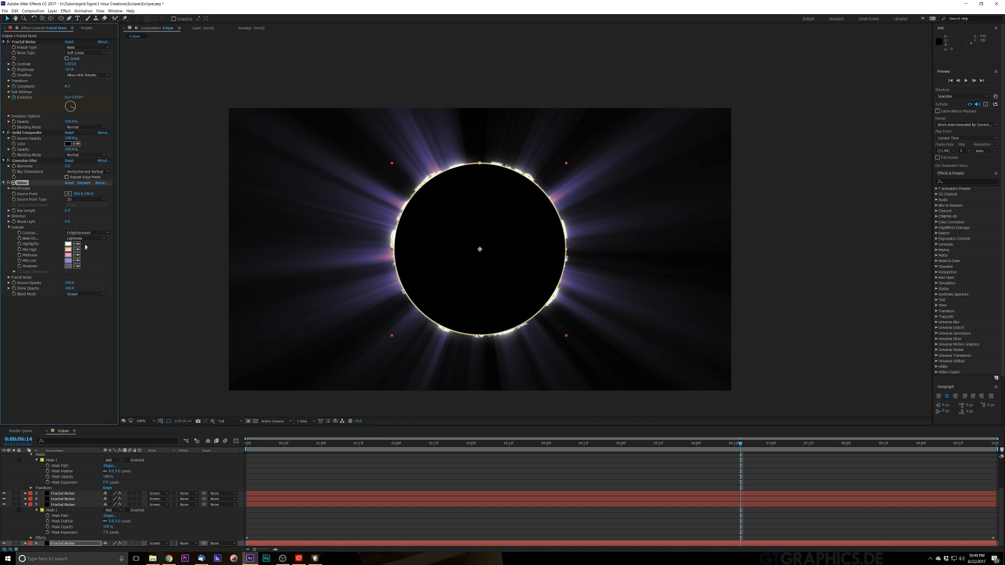
Step: Switch Shine's Colorize setting to 3-Color Gradient and change the Midtones color to a pale orange
left_click(85, 239)
left_click(90, 235)
left_click(90, 234)
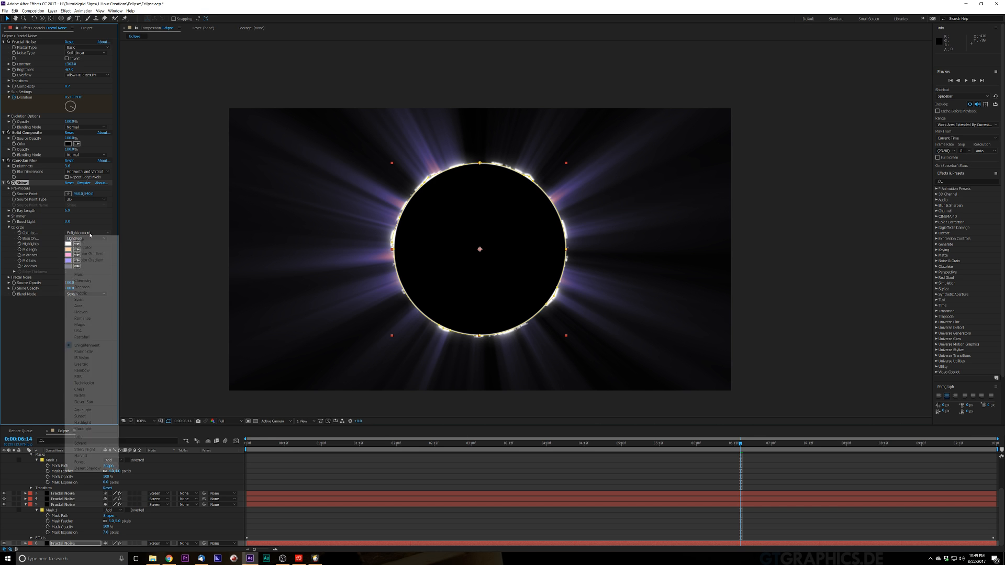
left_click(84, 254)
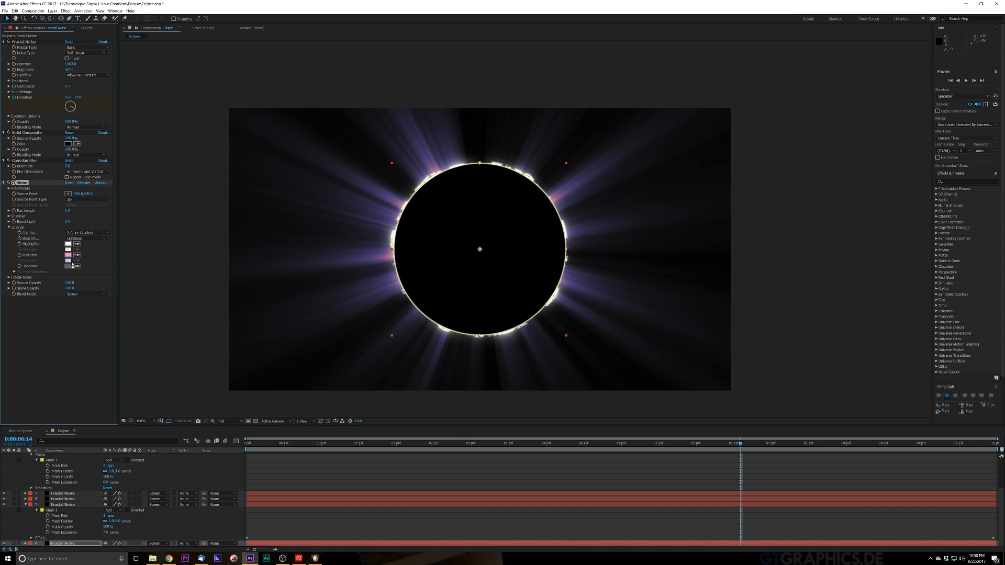
left_click(68, 255)
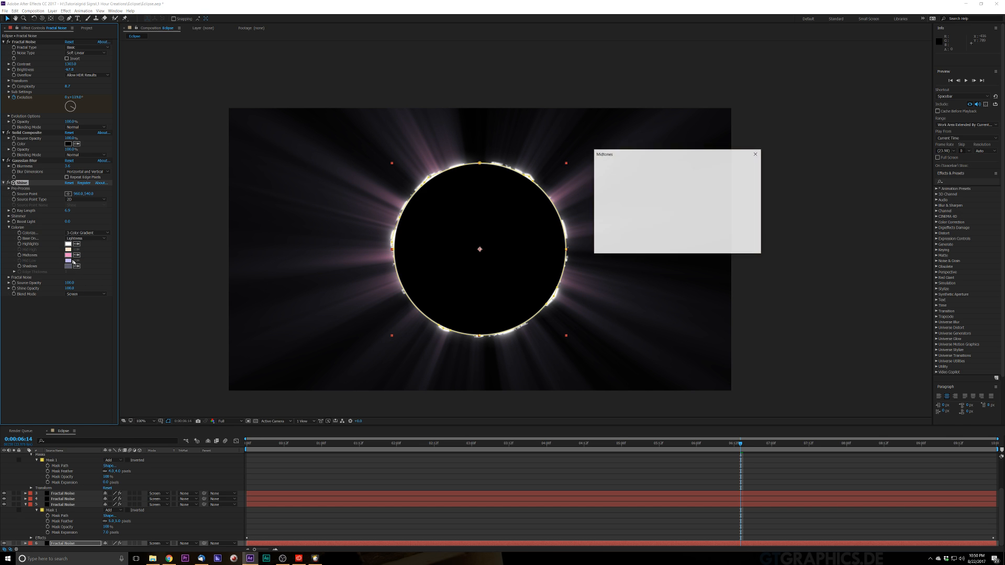
mouse_move(618, 174)
left_mouse_down()
mouse_move(617, 163)
mouse_move(609, 177)
left_mouse_up()
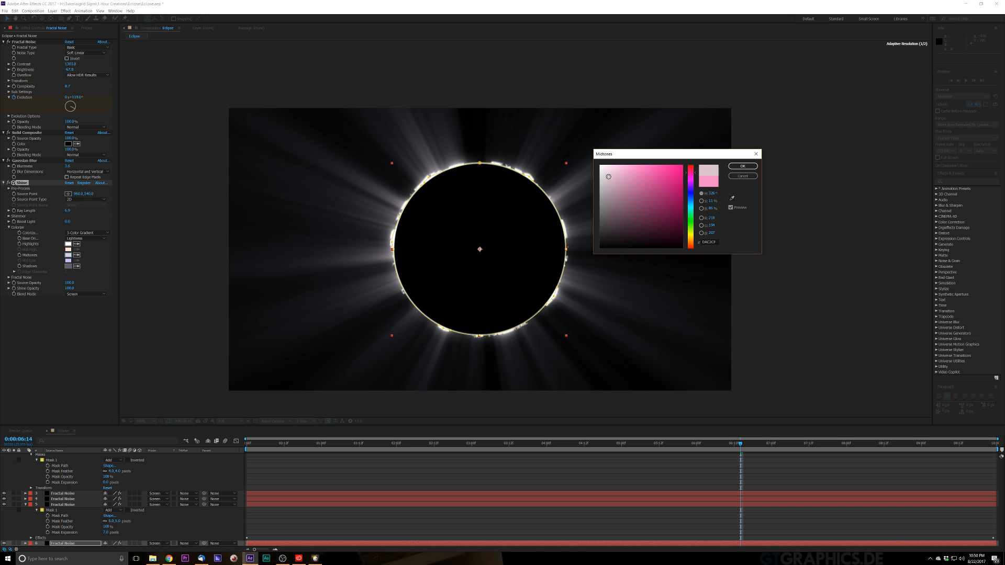
left_click_drag(693, 211, 691, 245)
left_click_drag(616, 177, 624, 171)
left_click(693, 239)
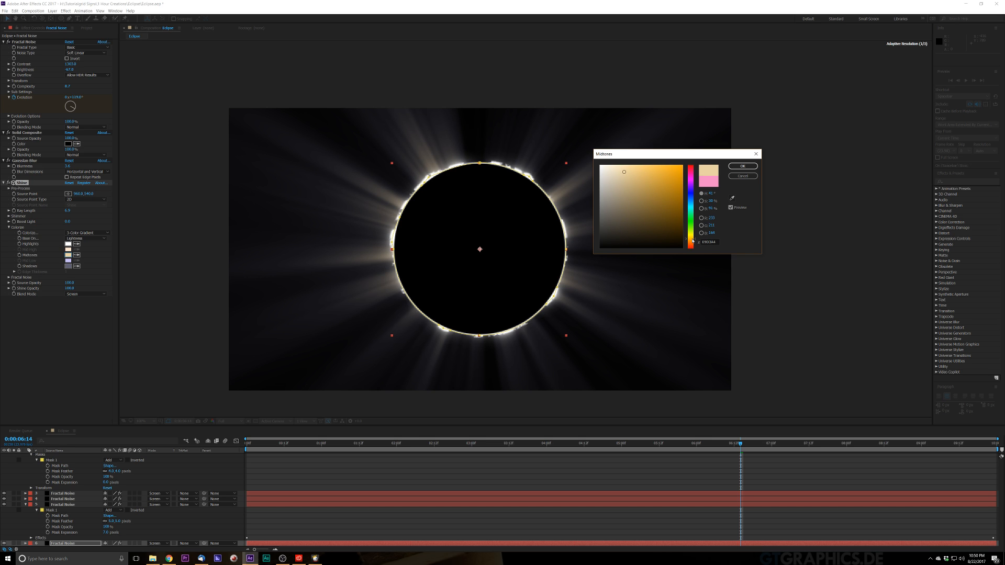
left_click_drag(692, 241, 692, 245)
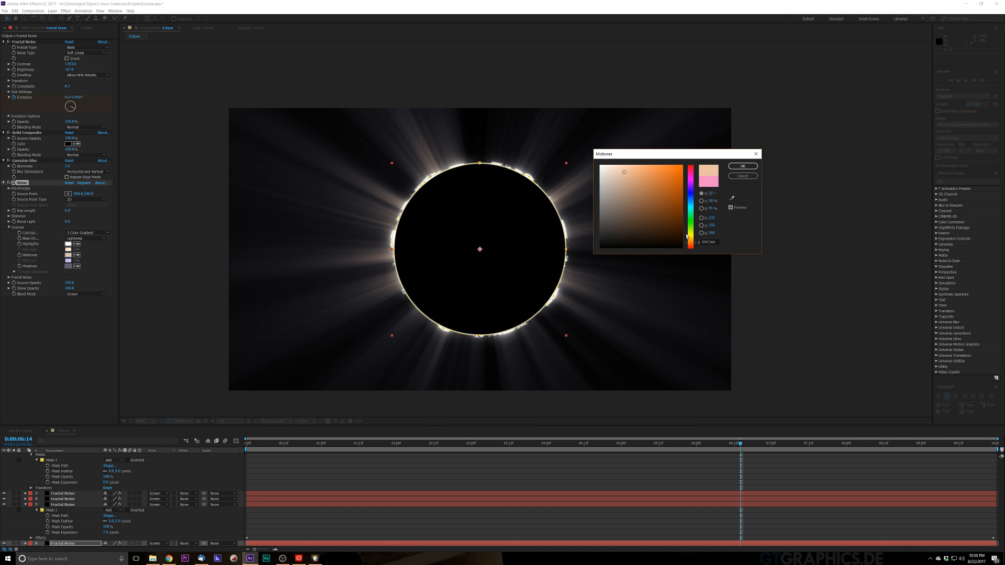
left_click(742, 167)
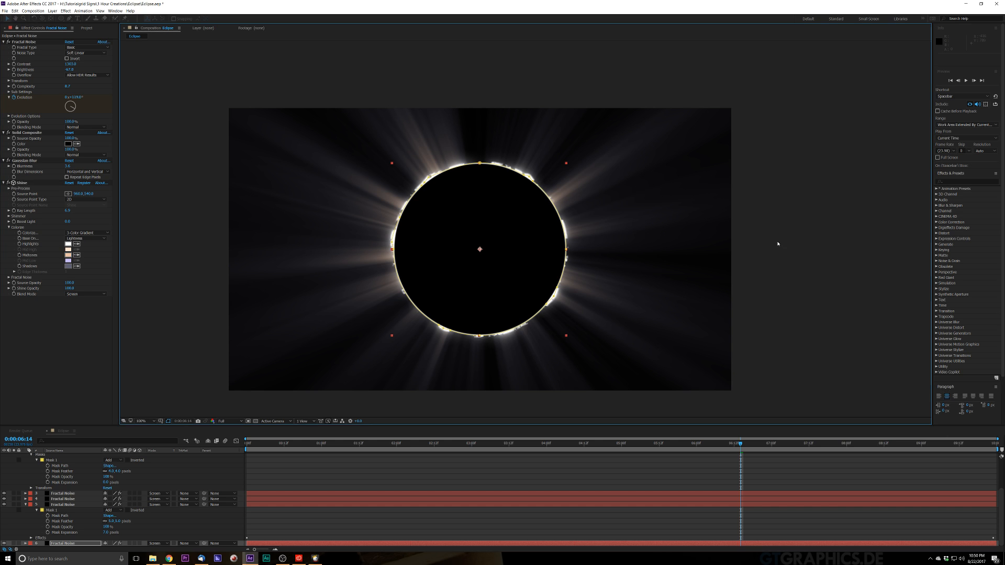
Step: Lower the composition's preview resolution to Third and play the animation from the first frame
left_click(251, 447)
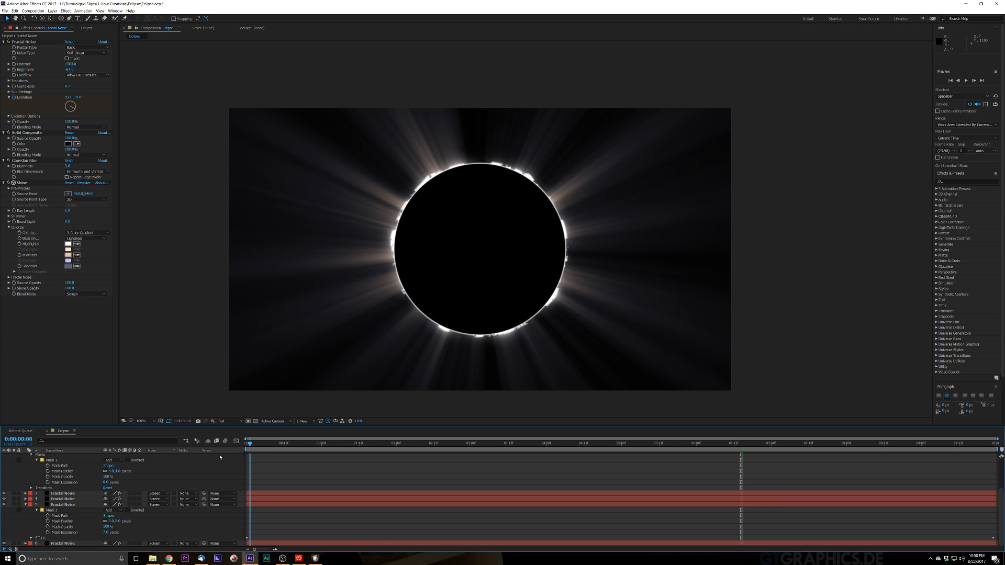
key("space")
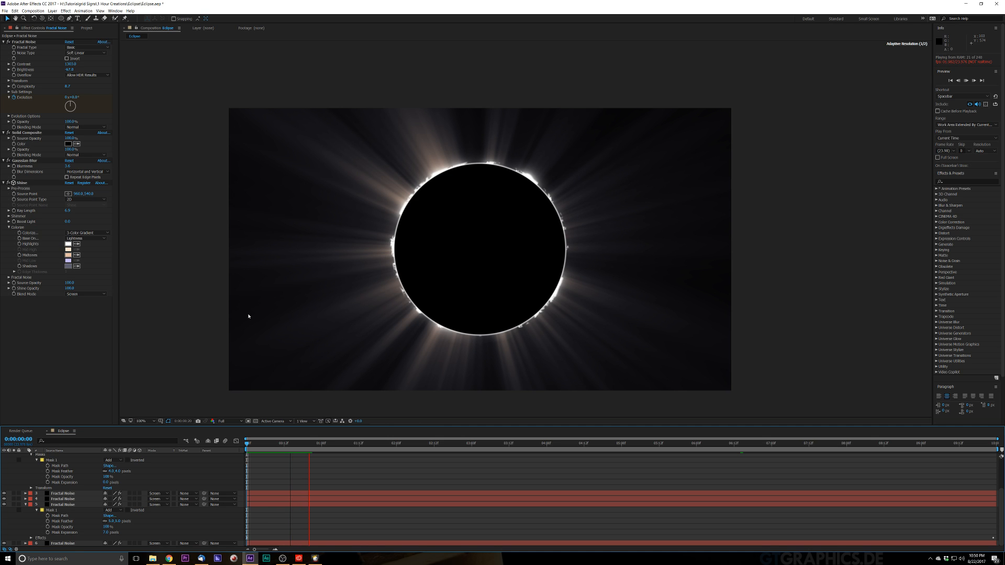
left_click(226, 422)
left_click(226, 422)
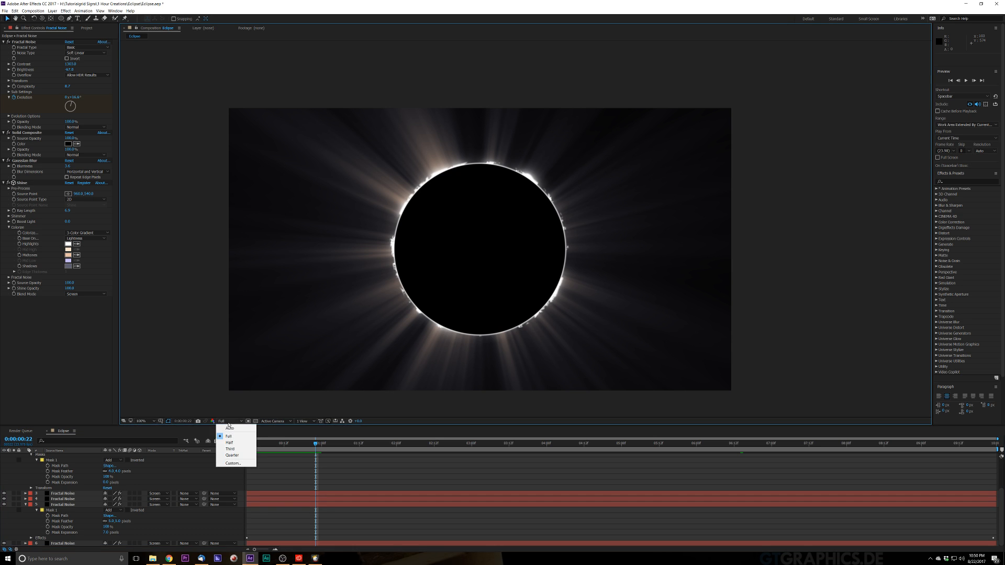
left_click(250, 447)
left_click(250, 447)
key("space")
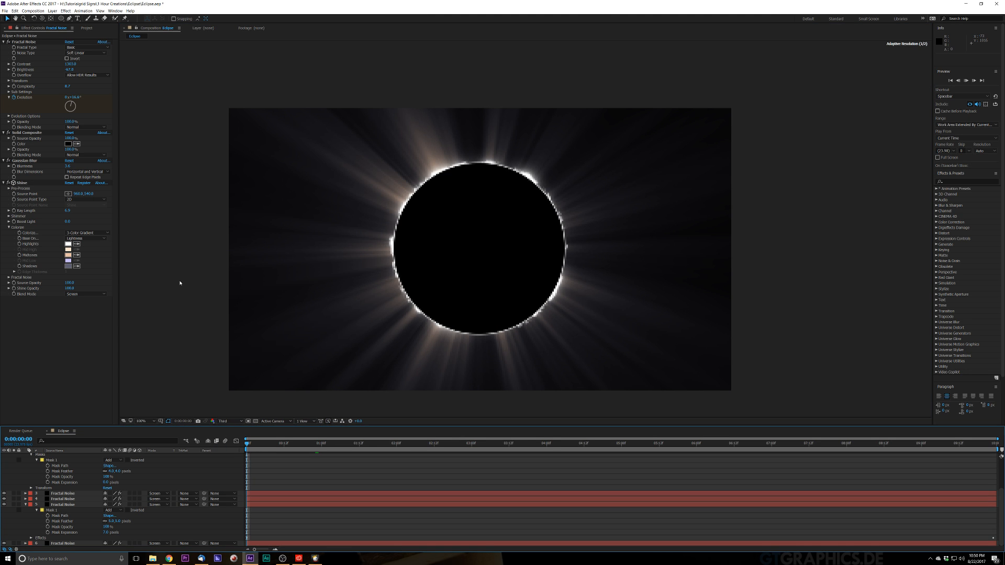
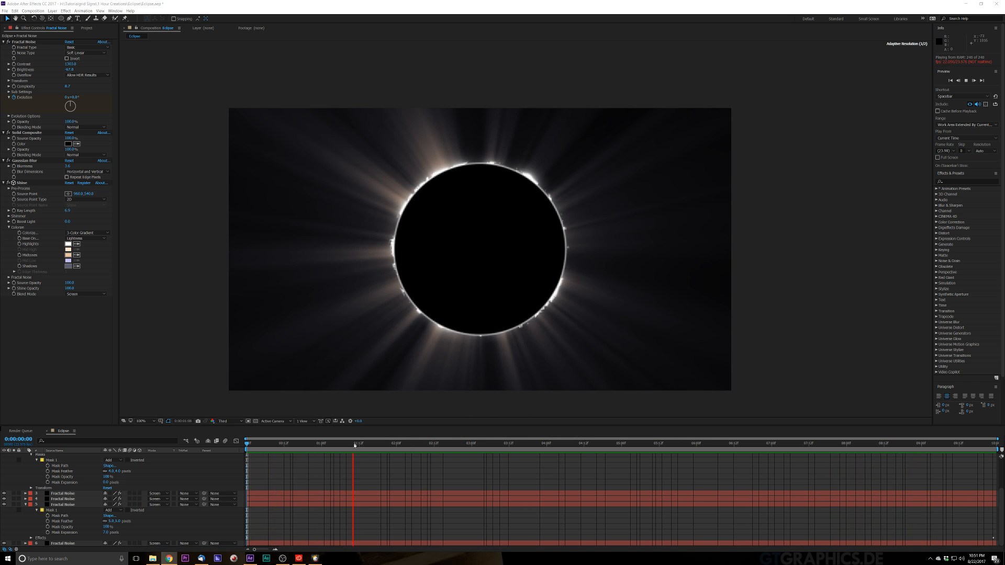
key("space")
Step: Move the current time to 0:00:01:09 and set the composition's preview resolution to Full
mouse_move(348, 449)
left_mouse_down()
mouse_move(372, 446)
mouse_move(349, 450)
left_mouse_up()
scroll(376, 294, "down", 1)
scroll(377, 294, "up", 1)
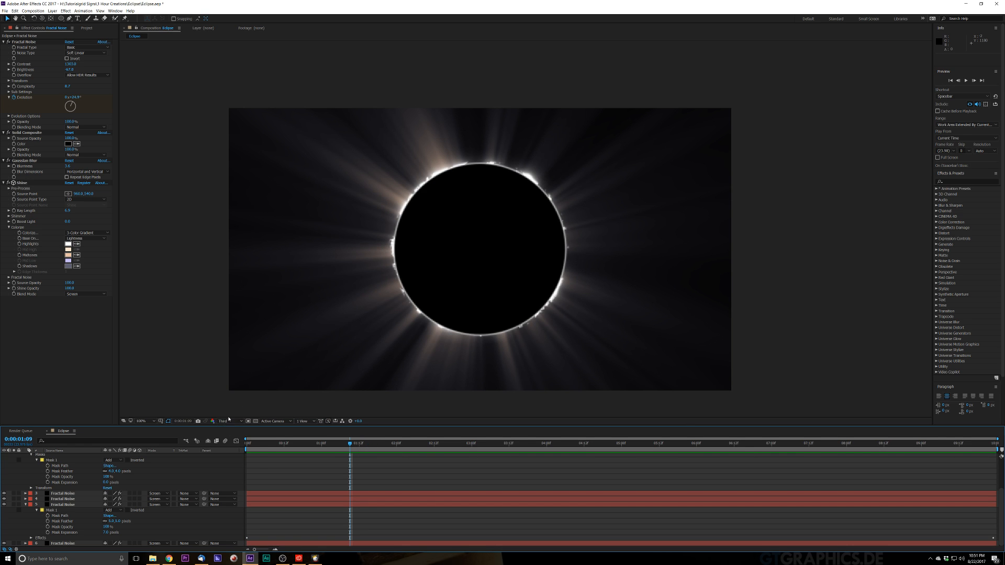
left_click(229, 421)
left_click(230, 436)
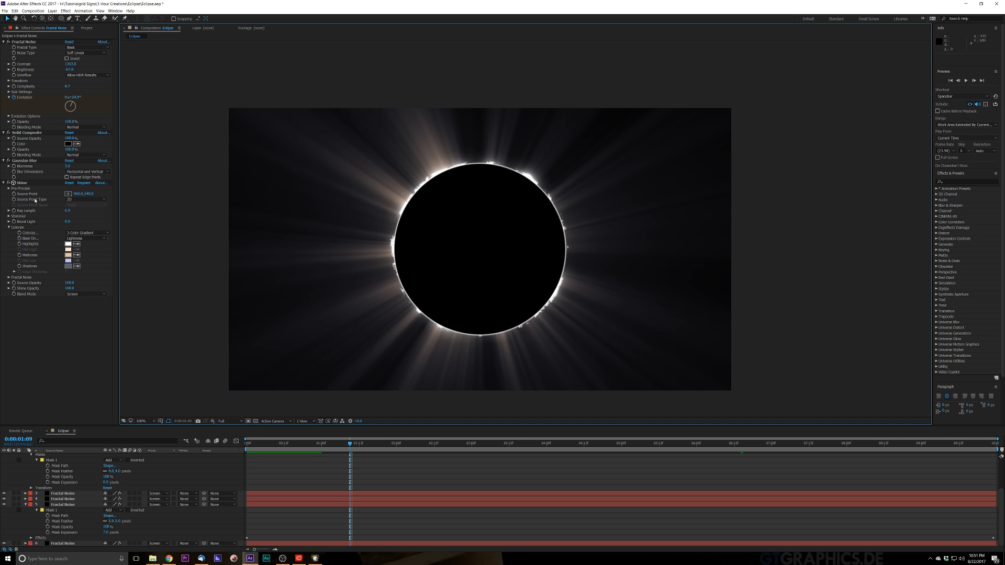
Step: Raise Shine's Ray Length to 11.2 and increase its Boost Light for stronger rays
left_click_drag(67, 210, 80, 210)
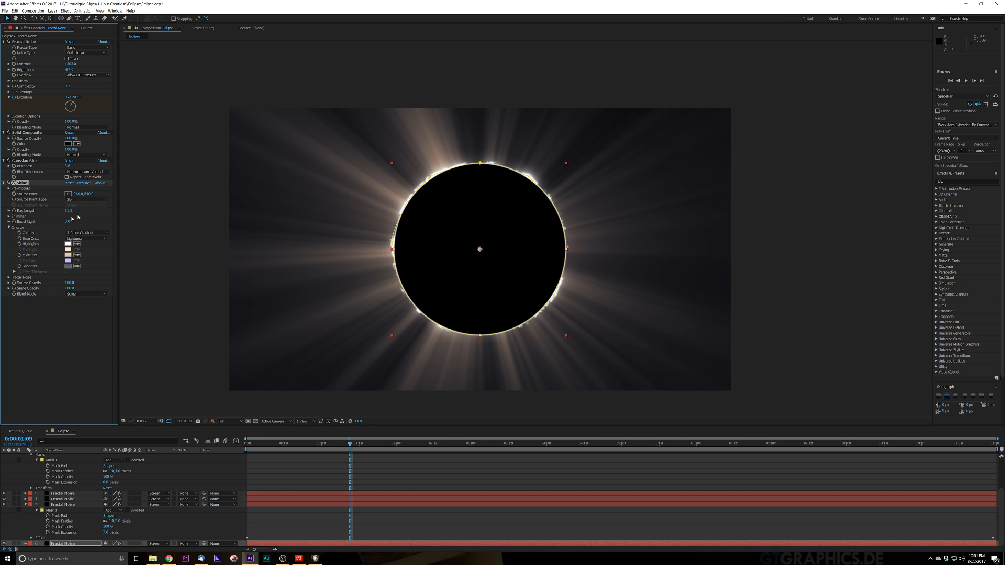
left_click_drag(69, 221, 77, 221)
left_click(187, 243)
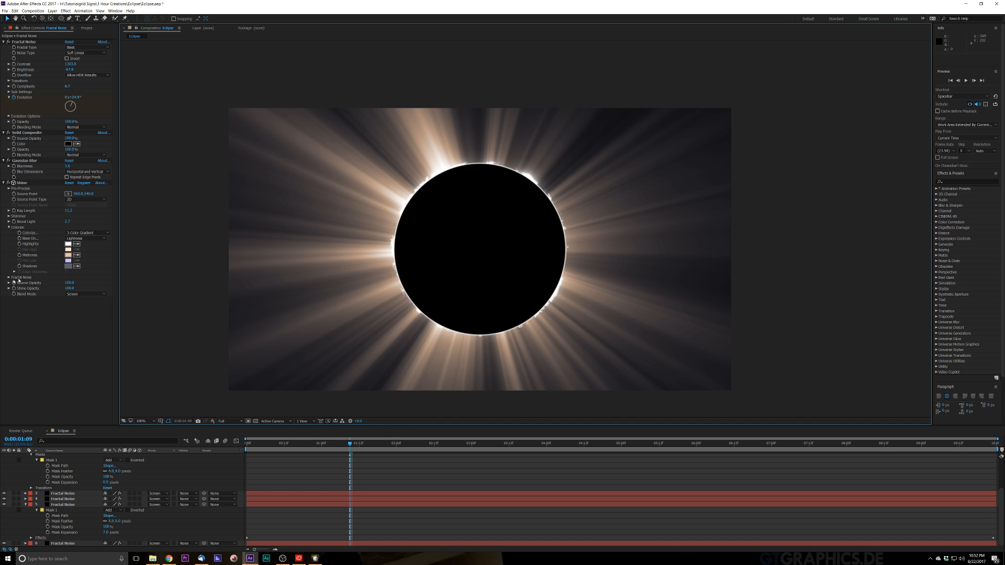
Step: Adjust Shine's Shimmer Detail and raise the Shimmer Amount to 194
left_click(9, 216)
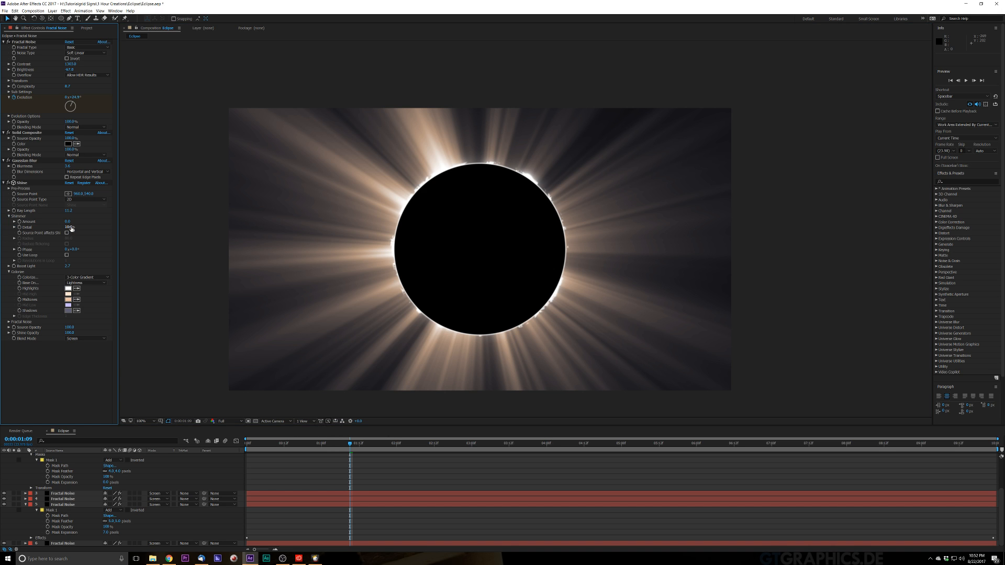
left_click_drag(69, 227, 76, 227)
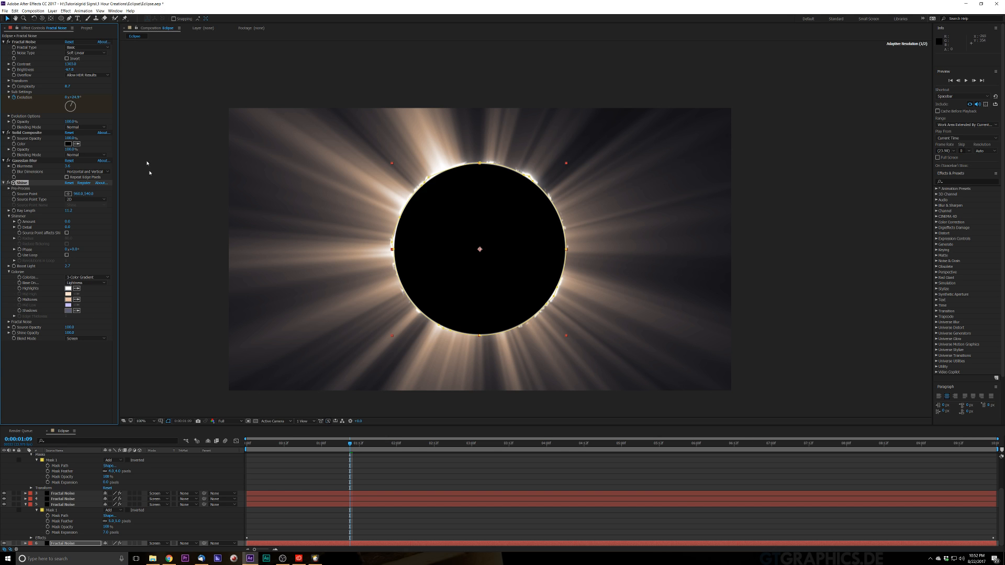
left_click_drag(67, 222, 107, 222)
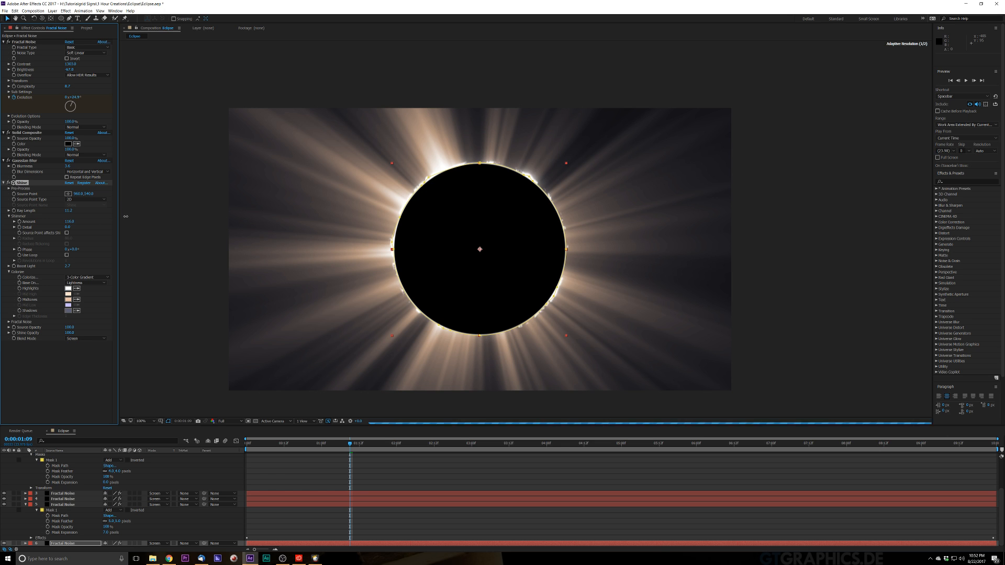
Step: Set the preview resolution back to Third and play the shimmering rays from the start of the composition
left_click(238, 421)
left_click(247, 445)
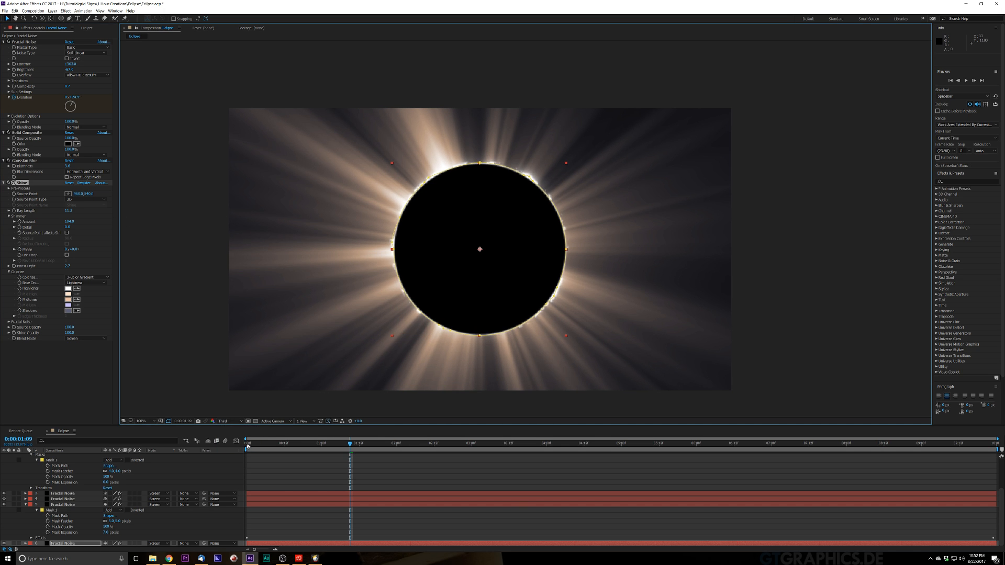
left_click(247, 445)
key("space")
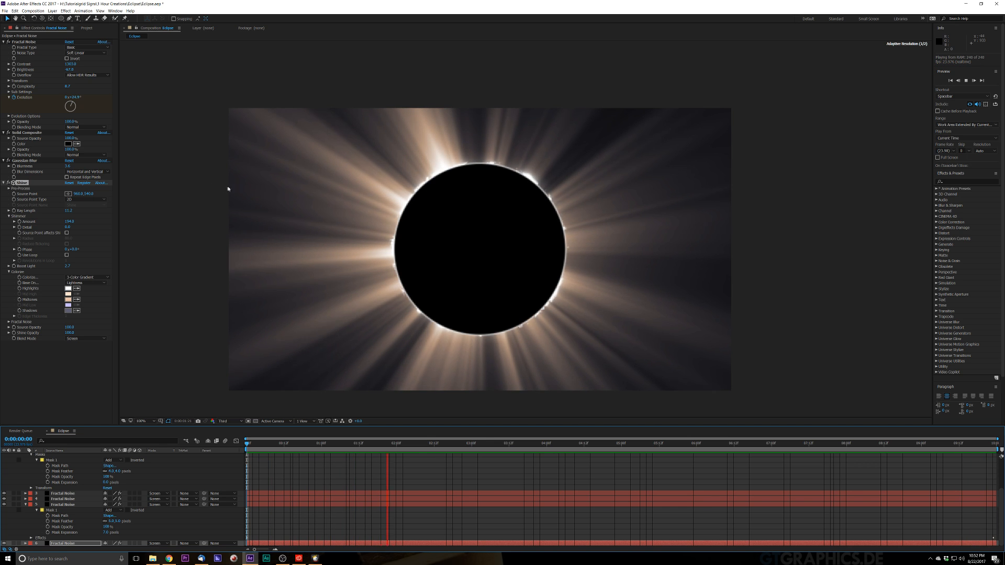
key("space")
Step: Preview the eclipse animation from 0:00:02:13 at a smaller view size, ending at 50% magnification
key("comma")
key("comma")
key("comma")
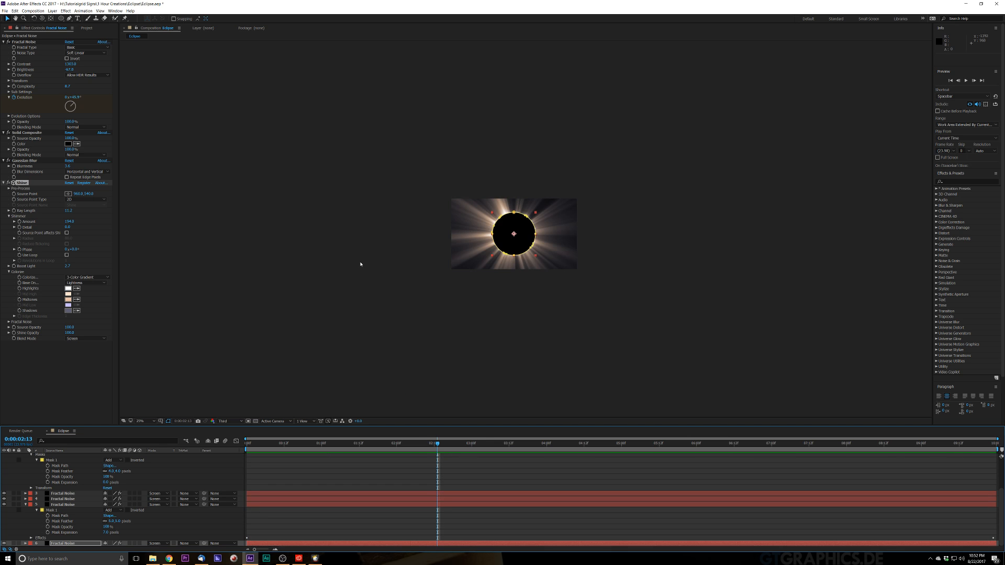
left_click(360, 264)
key("space")
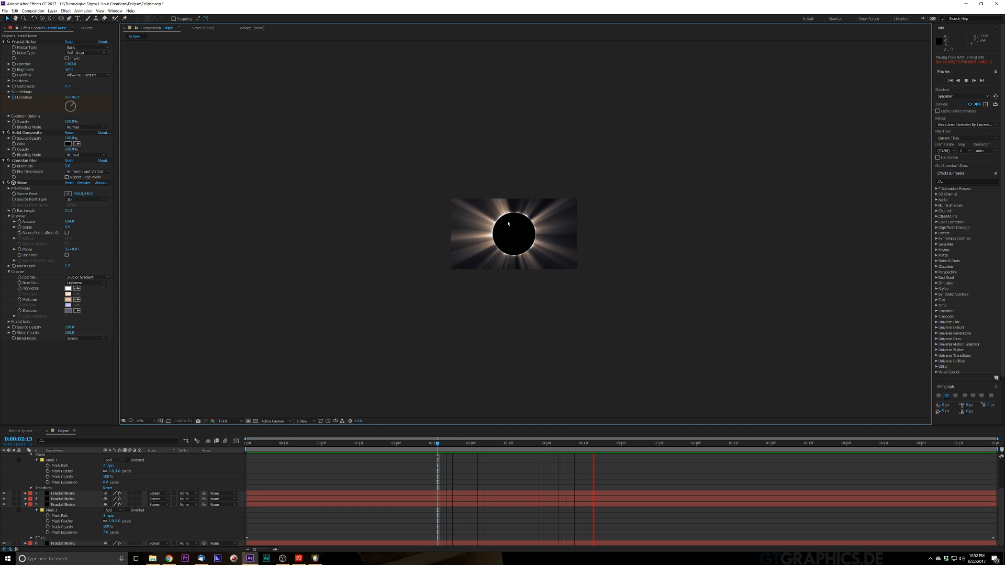
key("period")
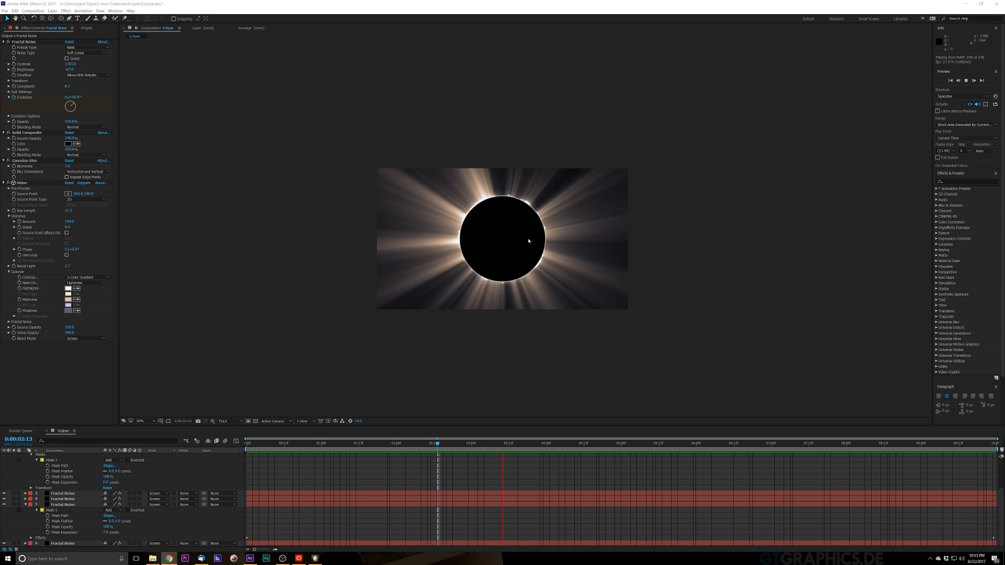
Step: Stop the preview and set the Mask Feather of Black Solid 1 to 6 pixels to soften the dark disc's edge
scroll(525, 230, "up", 2)
left_click(455, 439)
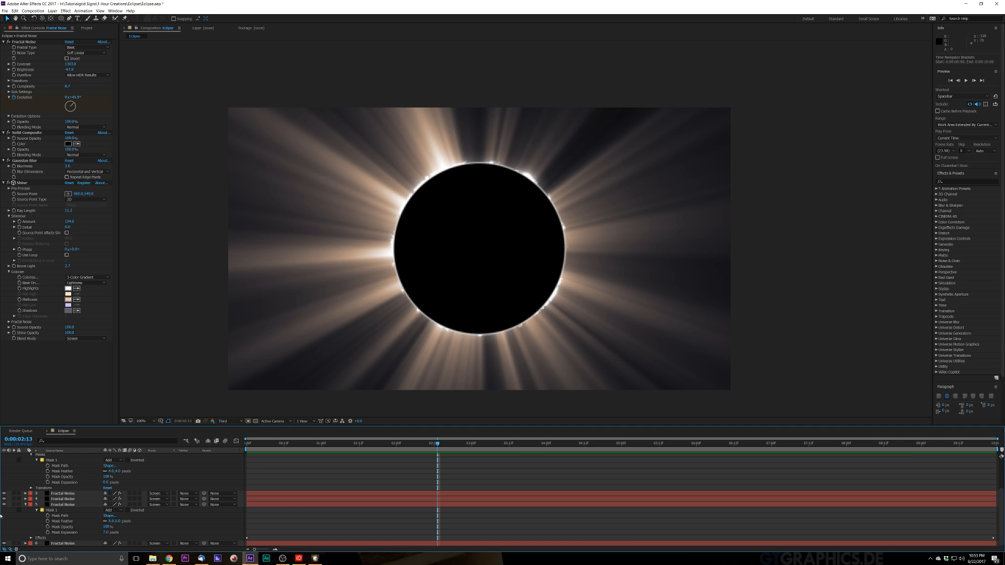
scroll(95, 482, "up", 3)
left_click(65, 457)
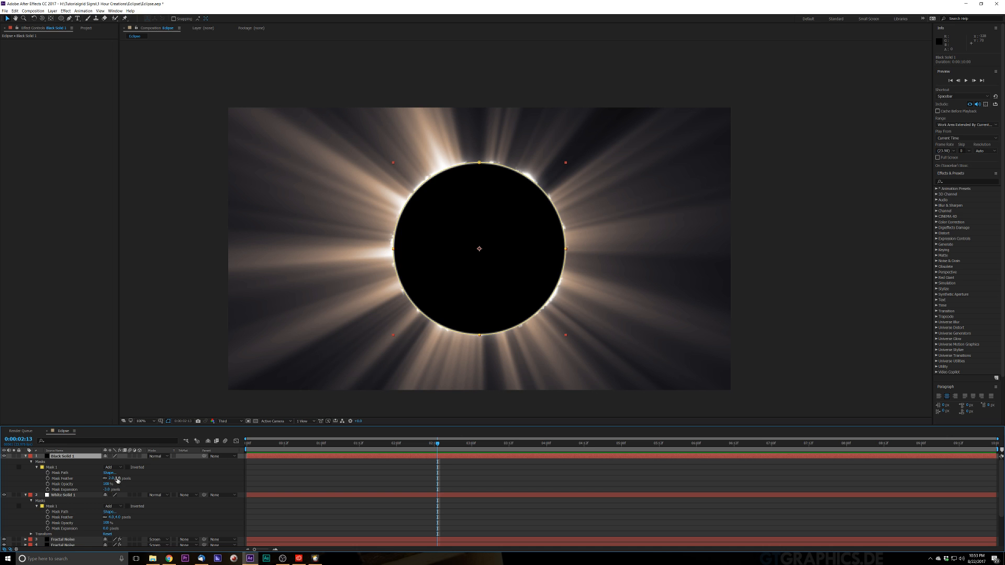
left_click_drag(111, 481, 106, 484)
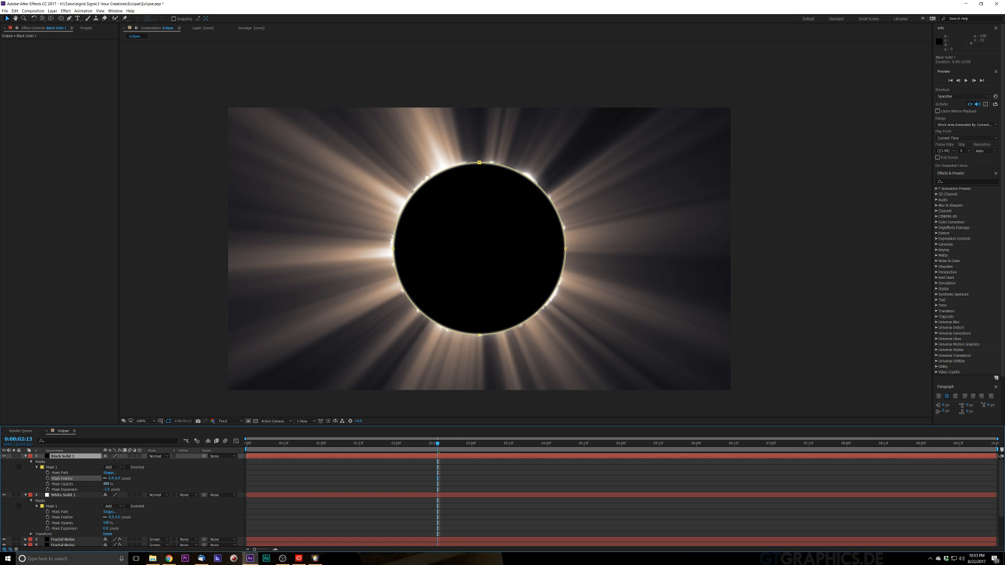
left_click(148, 296)
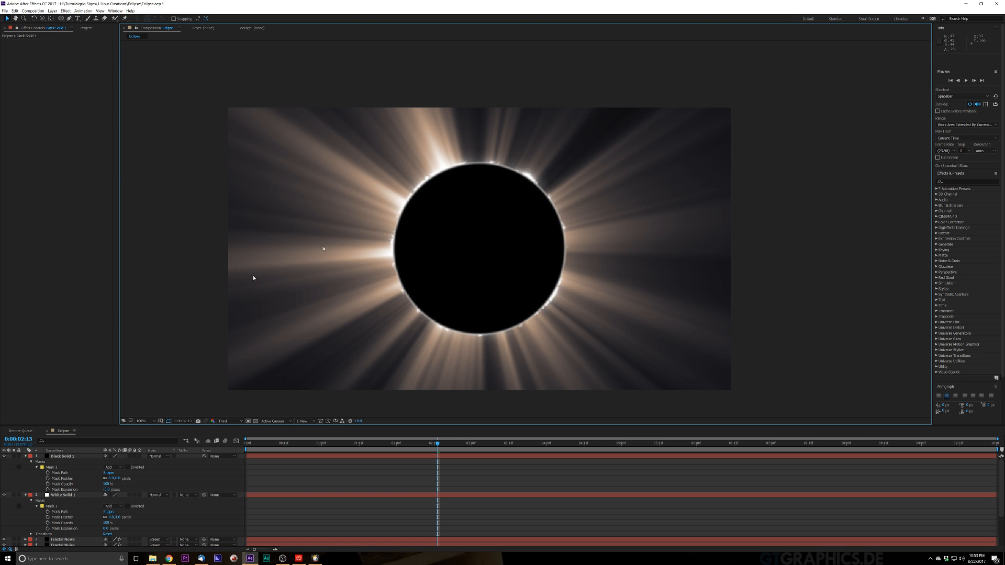
Step: Set the composition's preview resolution to Full and inspect the eclipse at different magnifications
scroll(477, 231, "down", 2)
scroll(460, 265, "up", 2)
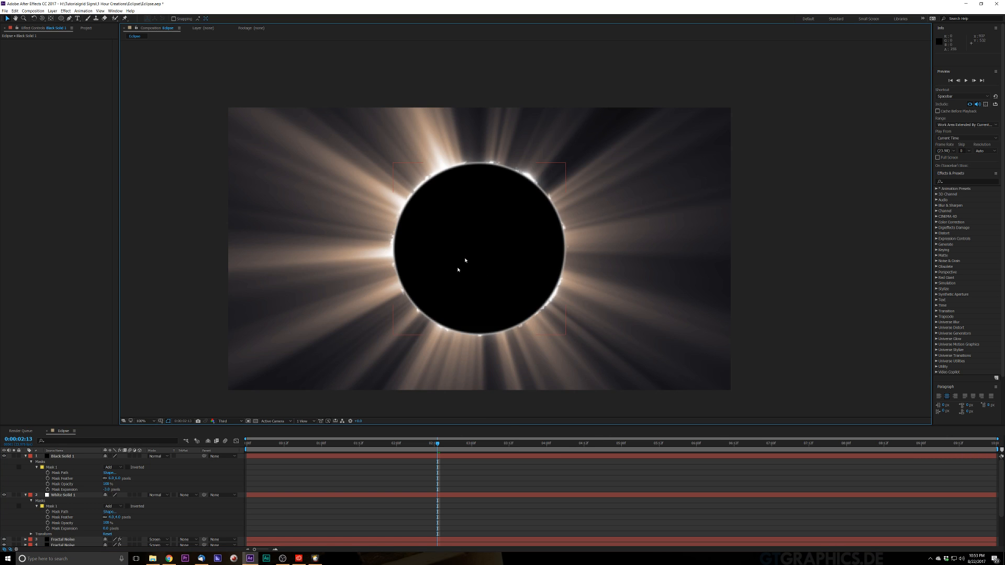
left_click(230, 421)
left_click(225, 432)
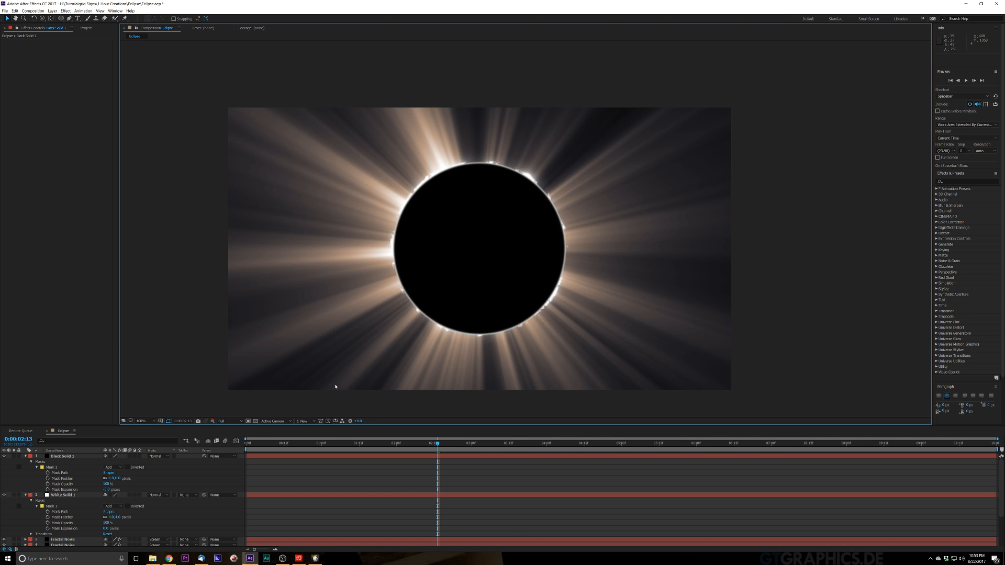
scroll(583, 239, "down", 2)
scroll(630, 251, "up", 2)
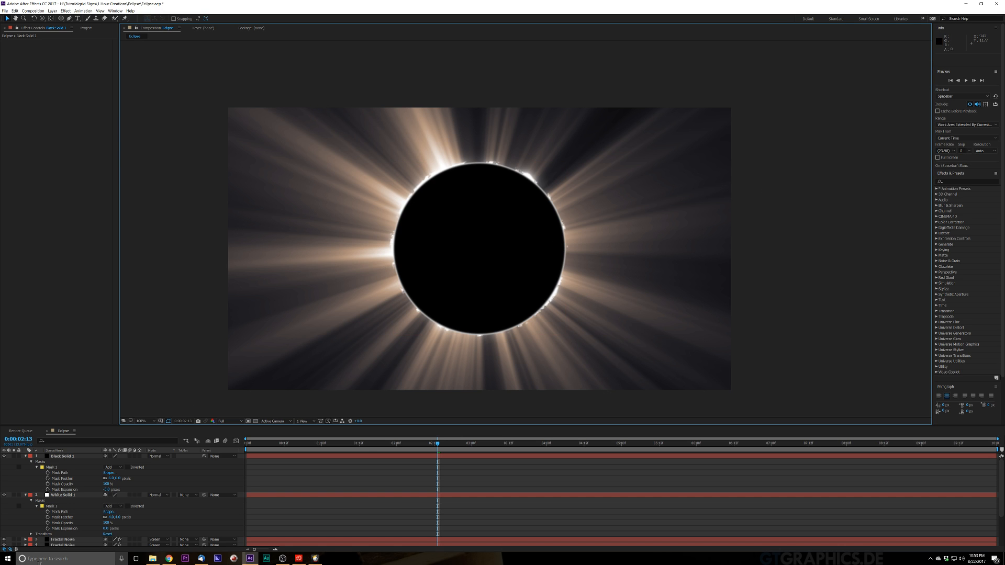
scroll(90, 485, "down", 1)
left_click(71, 523)
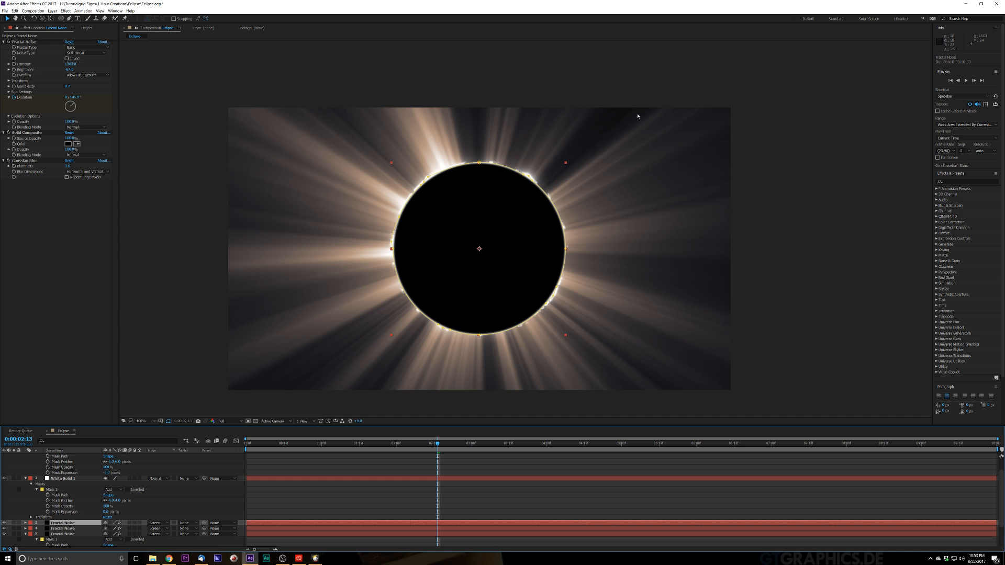
left_click(832, 213)
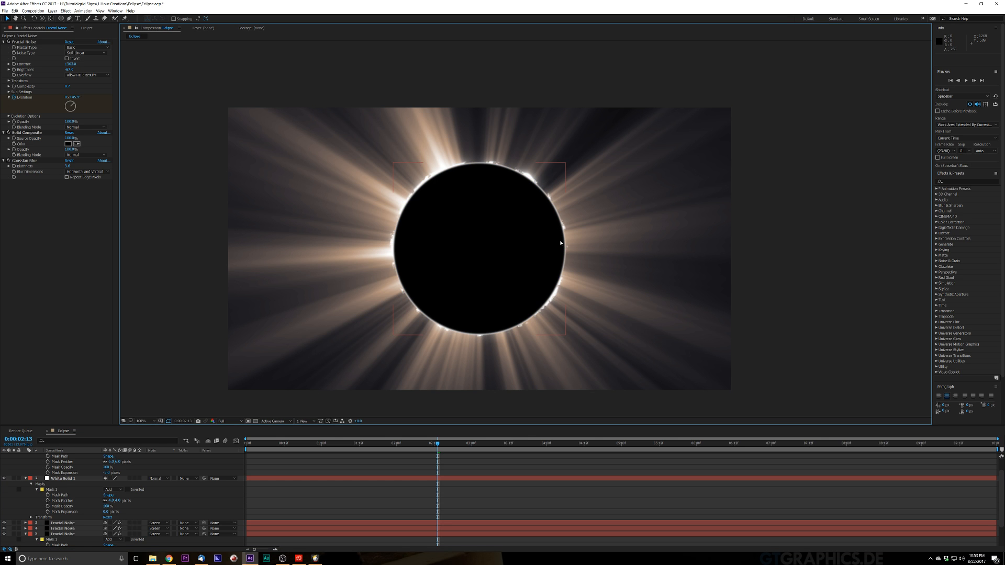
scroll(530, 241, "down", 2)
scroll(499, 250, "up", 2)
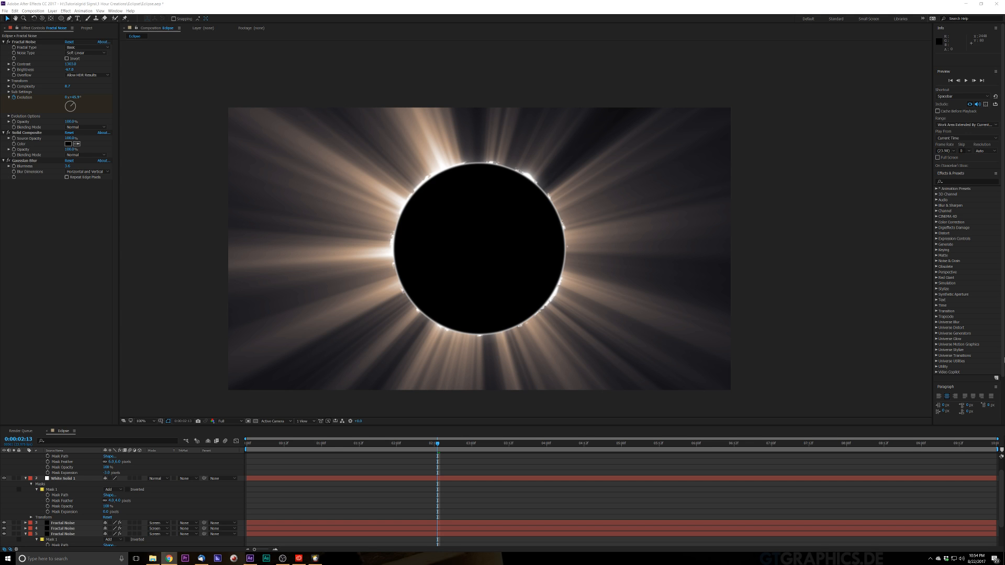
Step: Switch to Chrome, filter the moon image results to larger than 2 MP, and open the NASA full moon image
left_click_drag(941, 195, 321, 87)
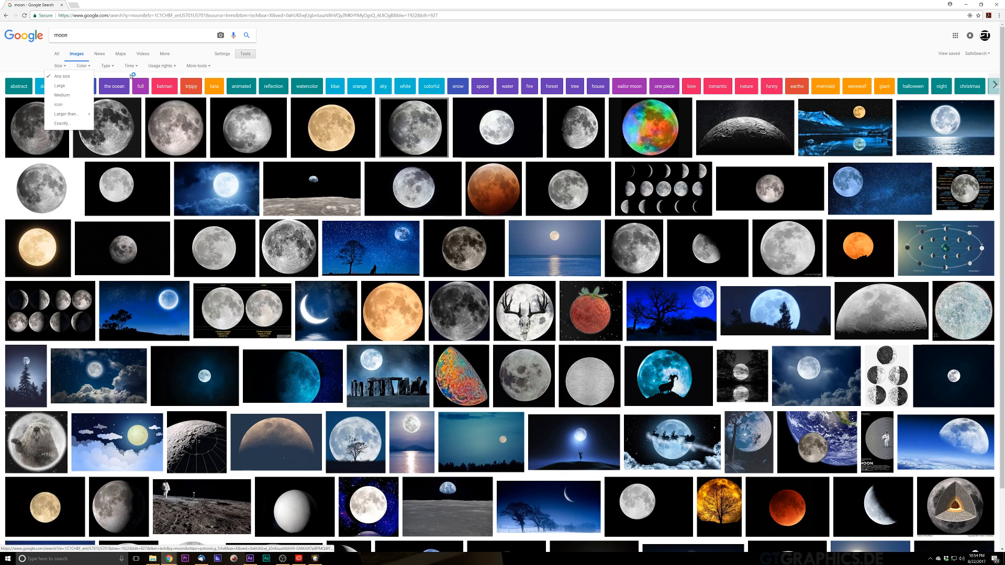
mouse_move(68, 116)
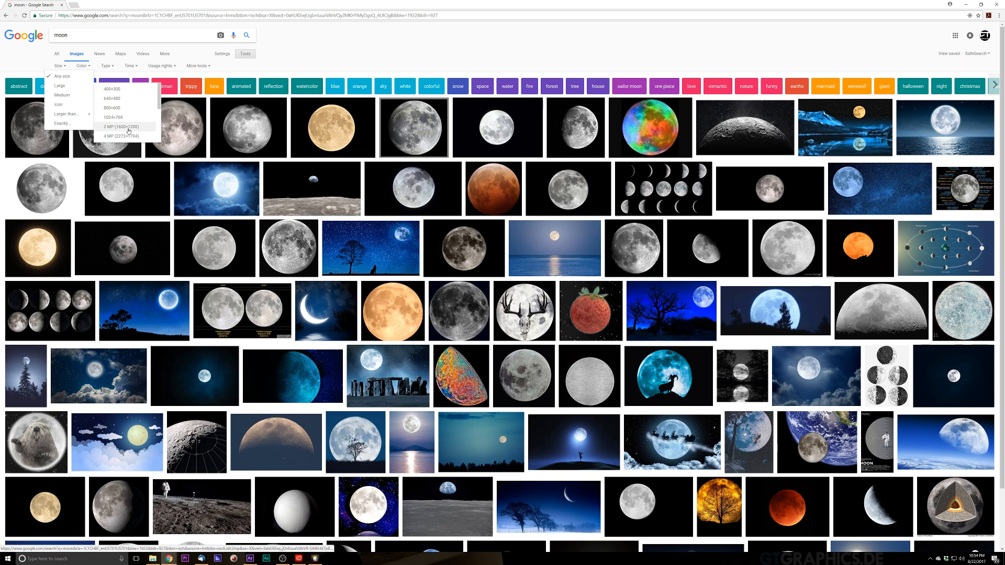
left_click(127, 130)
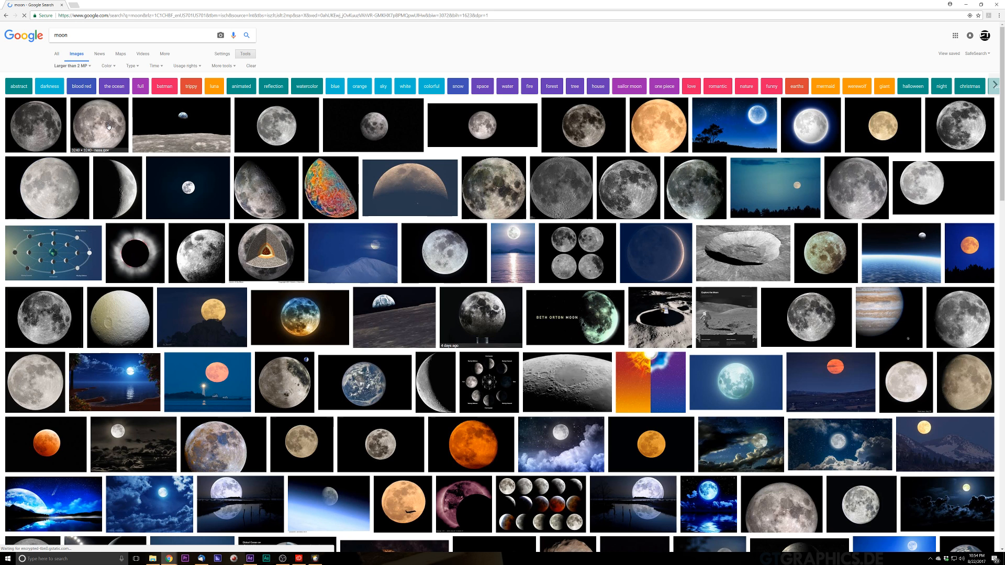
left_click(109, 127)
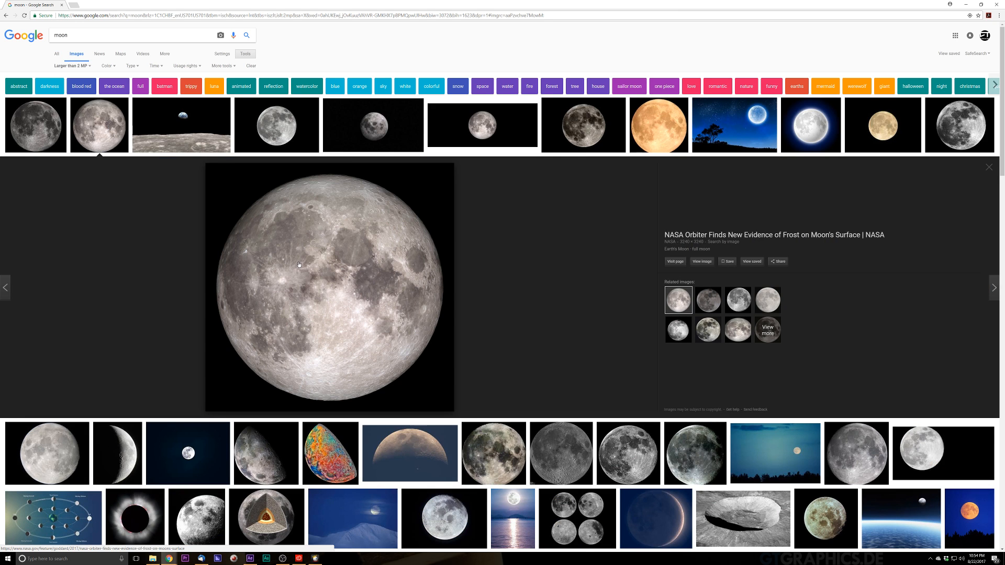
left_click_drag(696, 262, 694, 266)
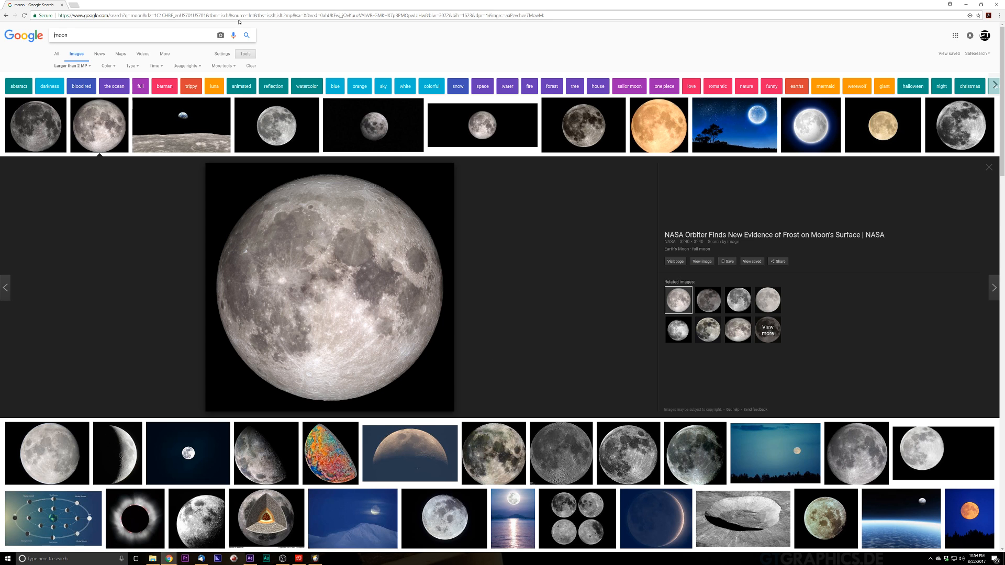
left_click_drag(231, 7, 1004, 256)
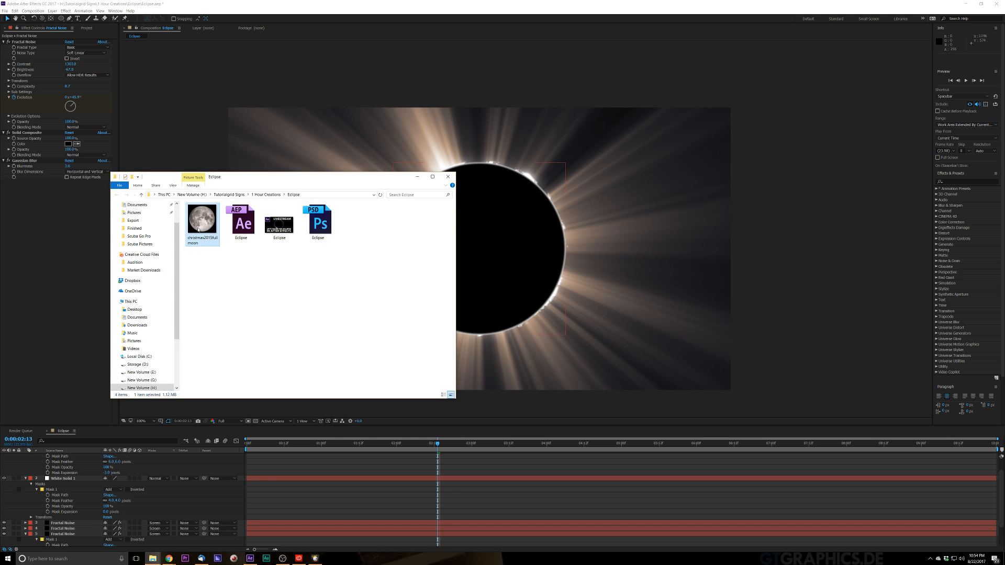
Step: Add the full moon image from the Eclipse folder as the top layer and scale it down to about 21%
left_click_drag(204, 220, 336, 192)
left_click(375, 30)
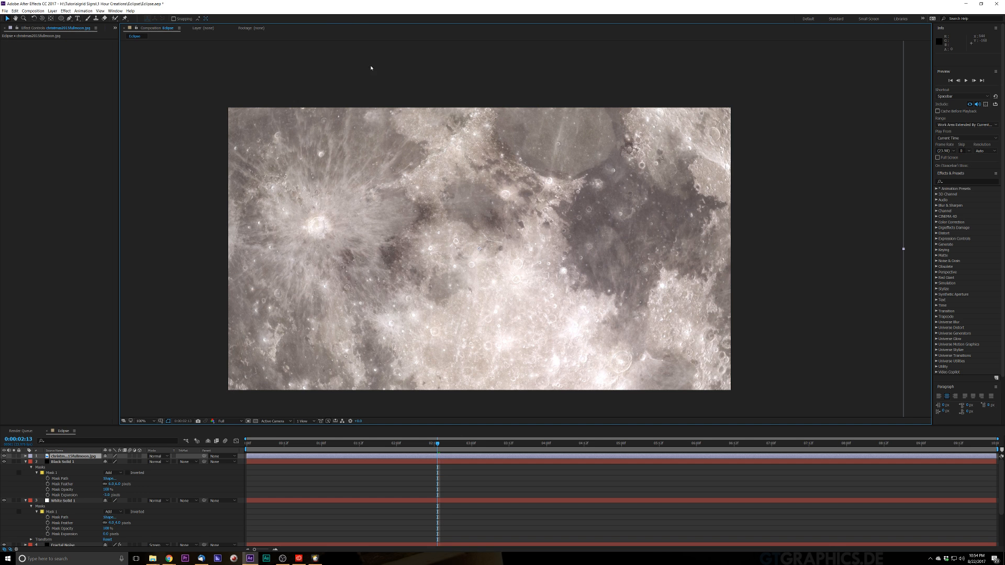
key("comma")
key("comma")
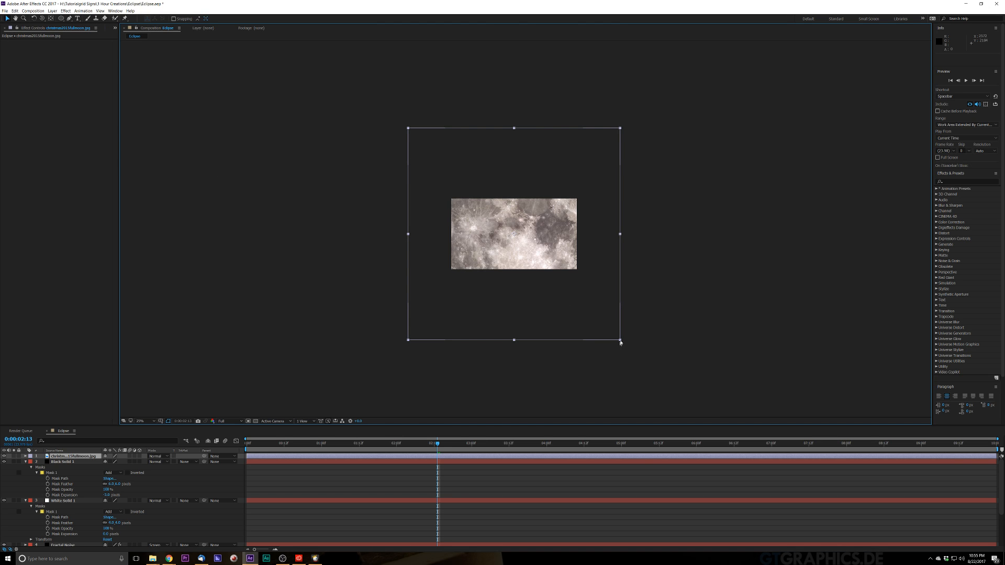
left_click_drag(620, 341, 537, 261)
scroll(533, 254, "up", 2)
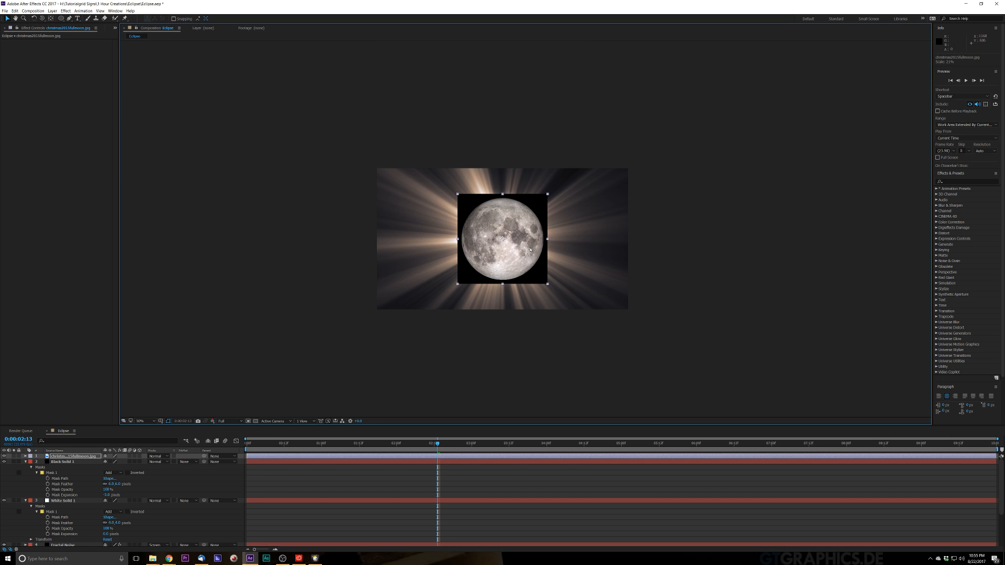
scroll(530, 249, "up", 2)
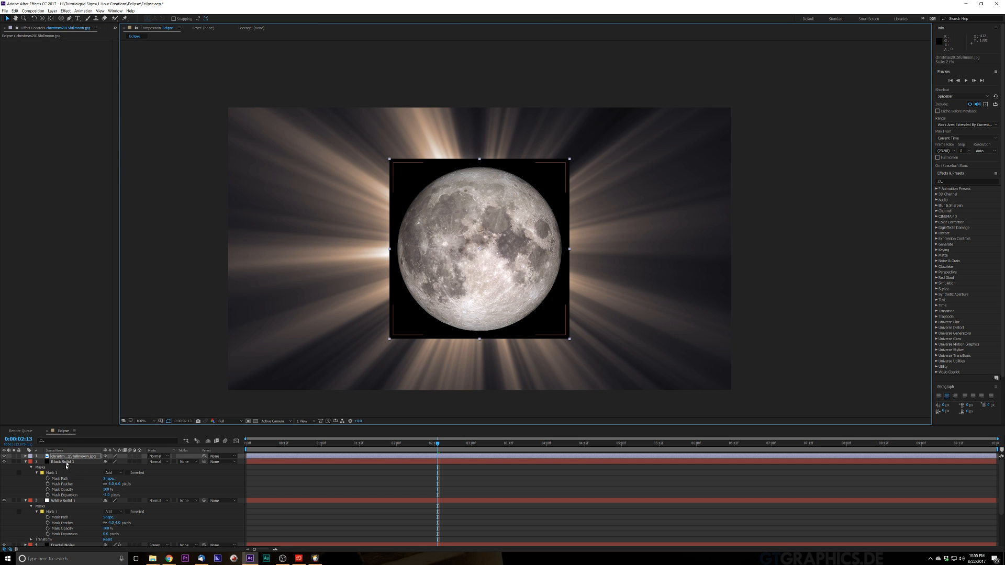
Step: Copy Mask 1 from Black Solid 1 onto the moon image layer
left_click(70, 462)
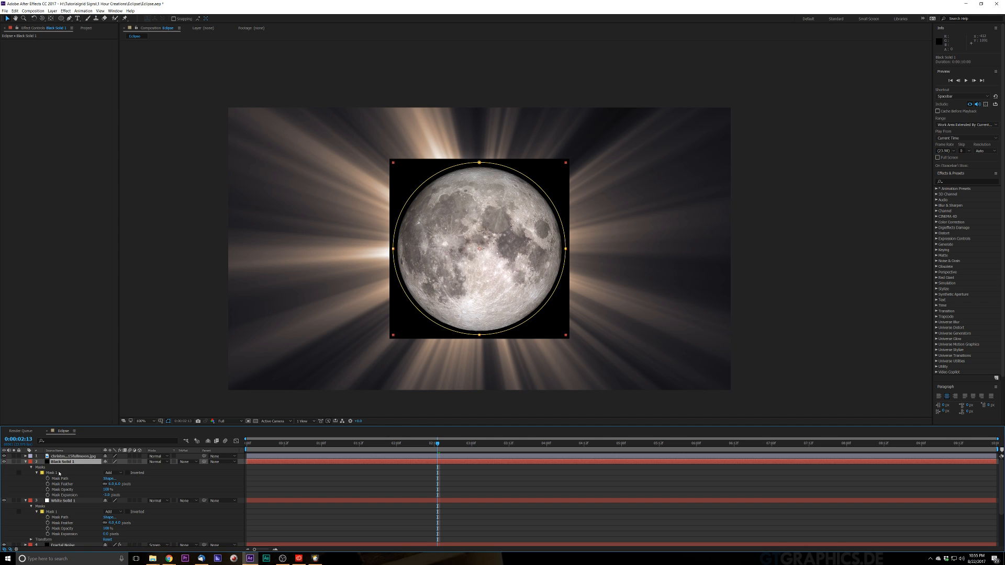
left_click(59, 473)
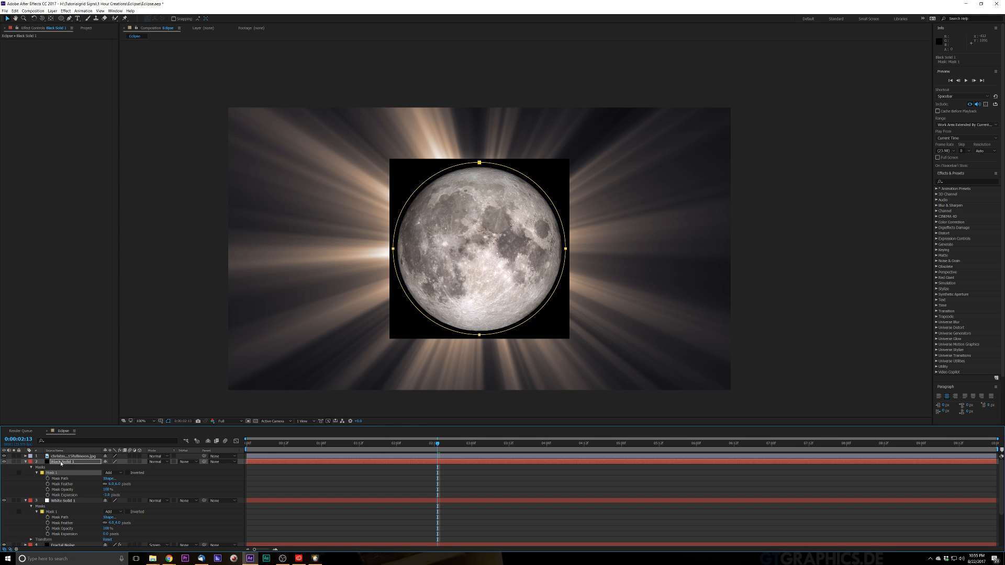
left_click(63, 457)
key("ctrl+v")
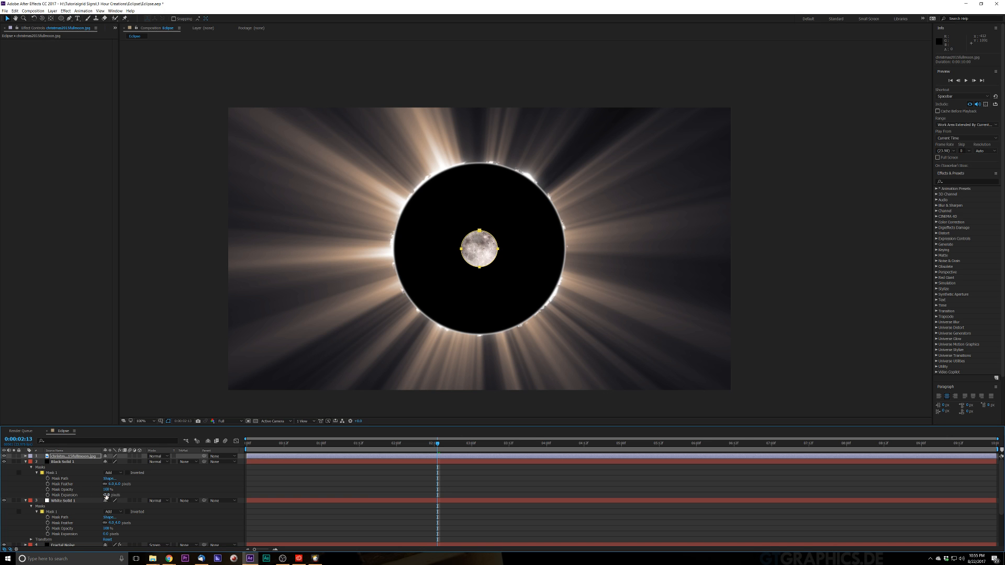
left_click_drag(106, 495, 116, 494)
left_click_drag(112, 494, 111, 495)
left_click(84, 456)
key("ctrl+z")
Step: Reveal the moon layer's mask properties and raise its Mask Expansion to about 1140 pixels so the whole moon shows
key("m")
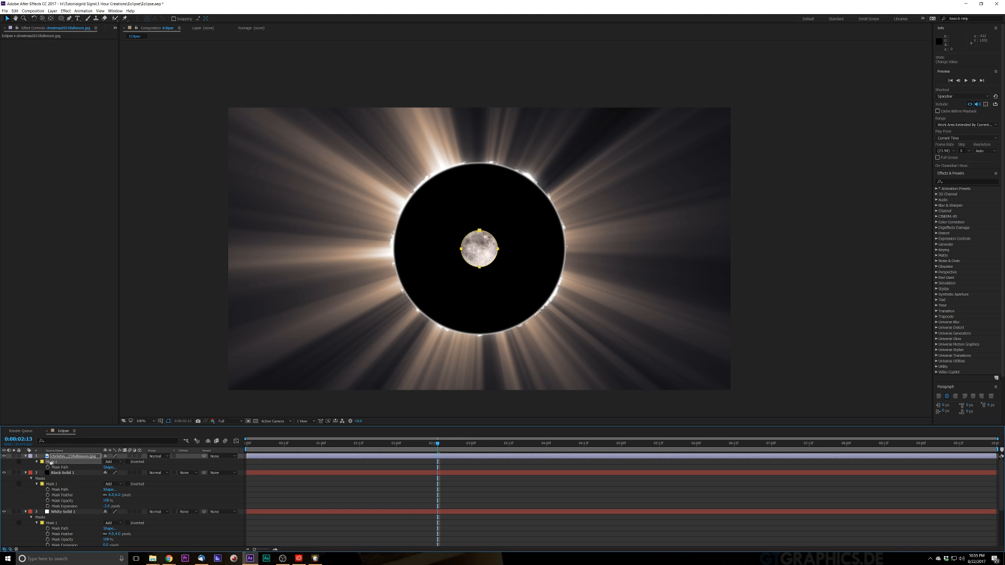
left_click(37, 462)
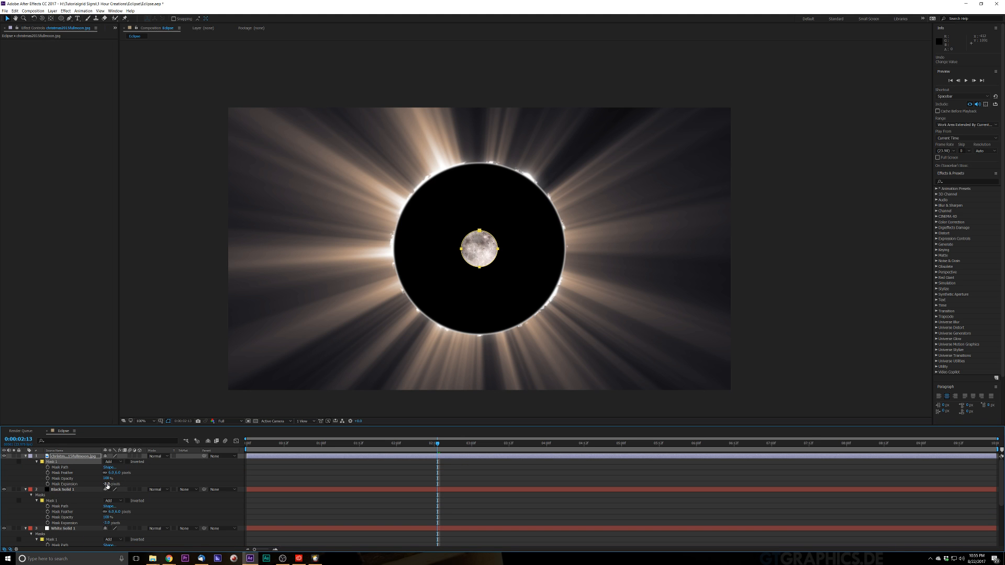
left_click_drag(106, 484, 454, 449)
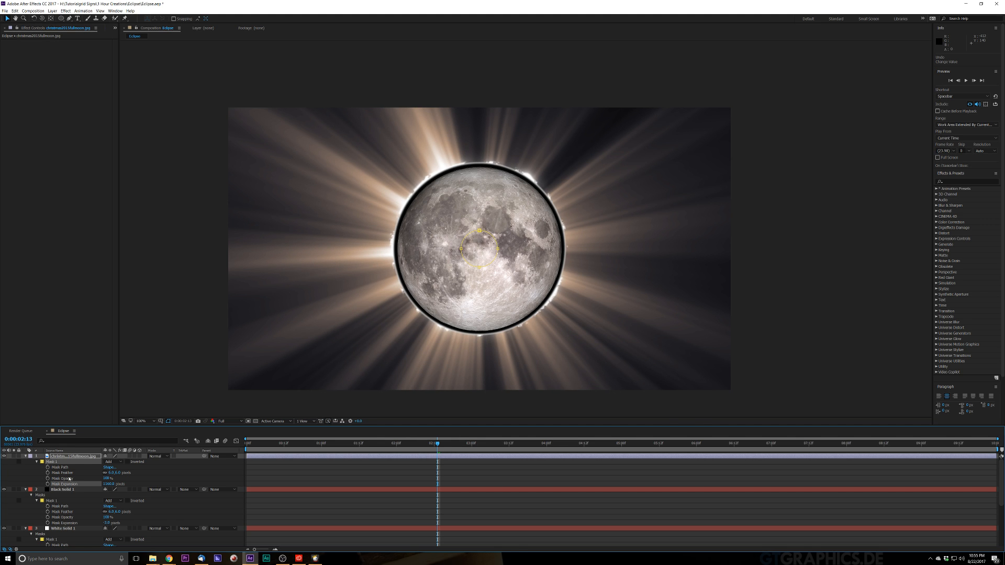
key("comma")
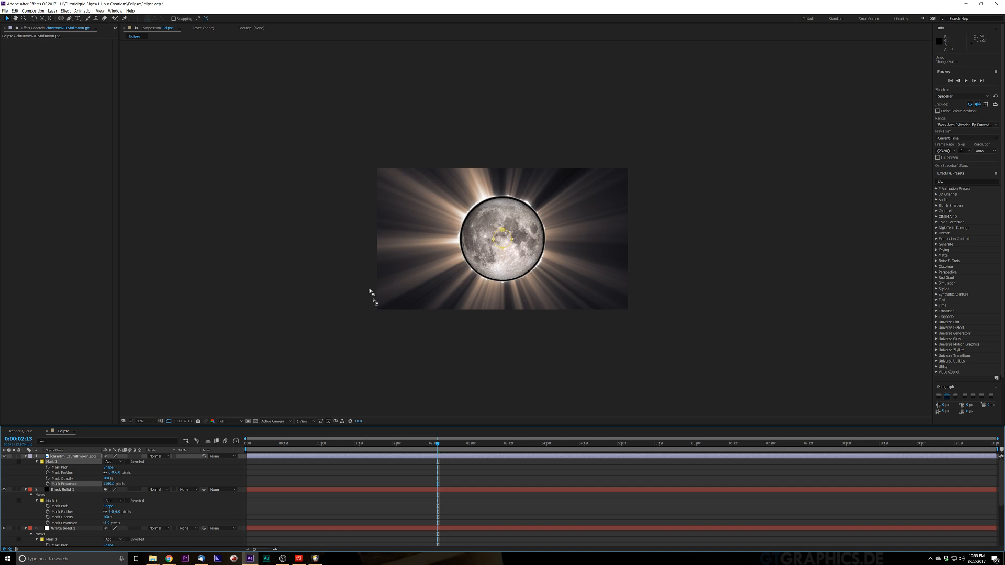
left_click(175, 465)
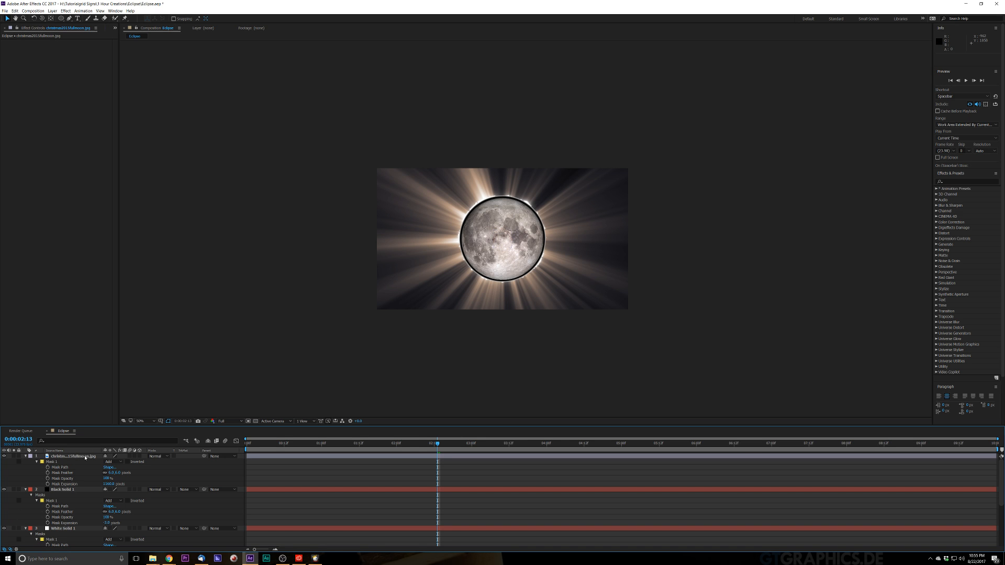
Step: Scale the moon image layer up to 22% so it nearly fills the black disc
left_click(85, 457)
key("period")
key("period")
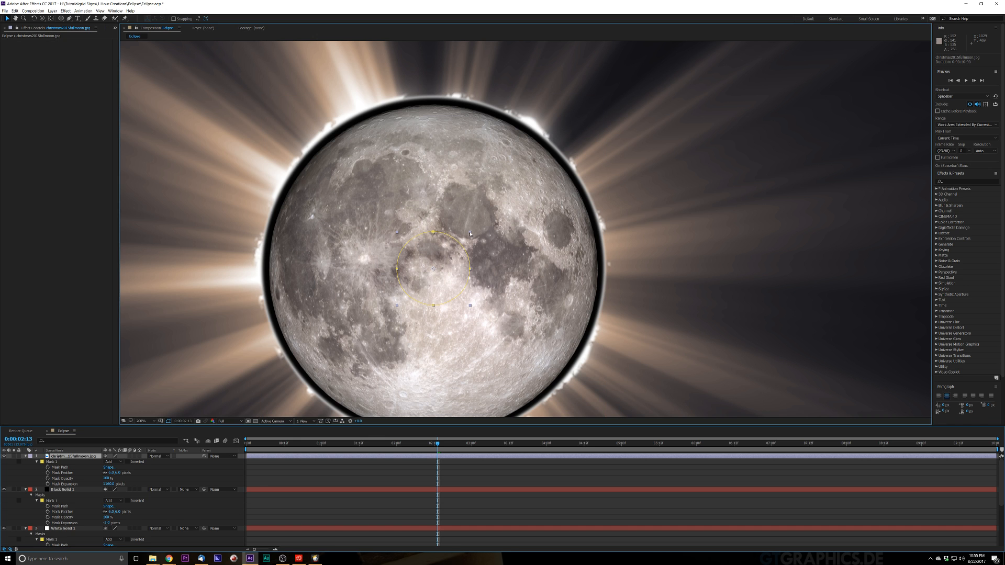
left_click_drag(471, 232, 471, 233)
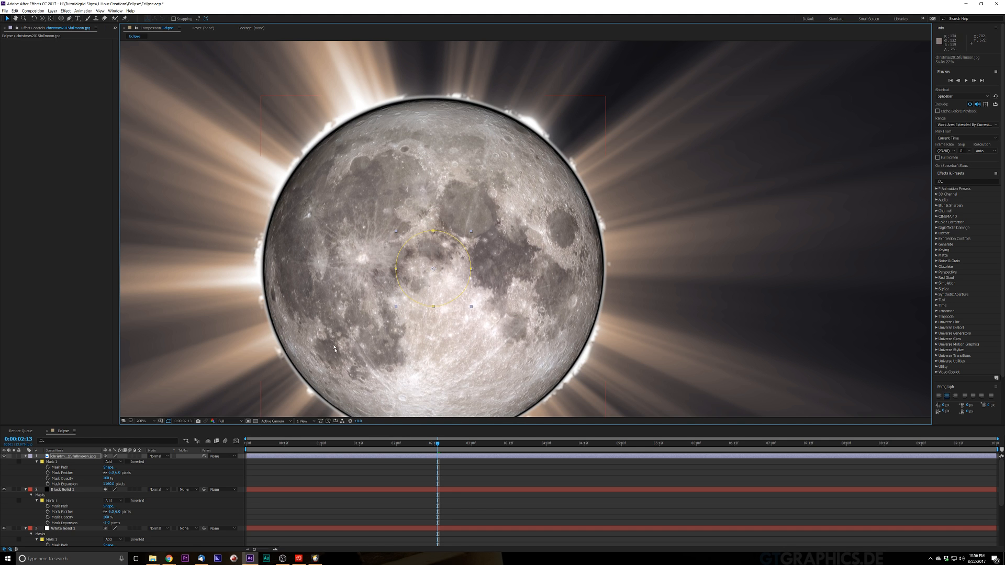
Step: Reduce the moon layer's Mask Expansion to 1137 pixels
left_click(108, 484)
left_click_drag(107, 484, 102, 485)
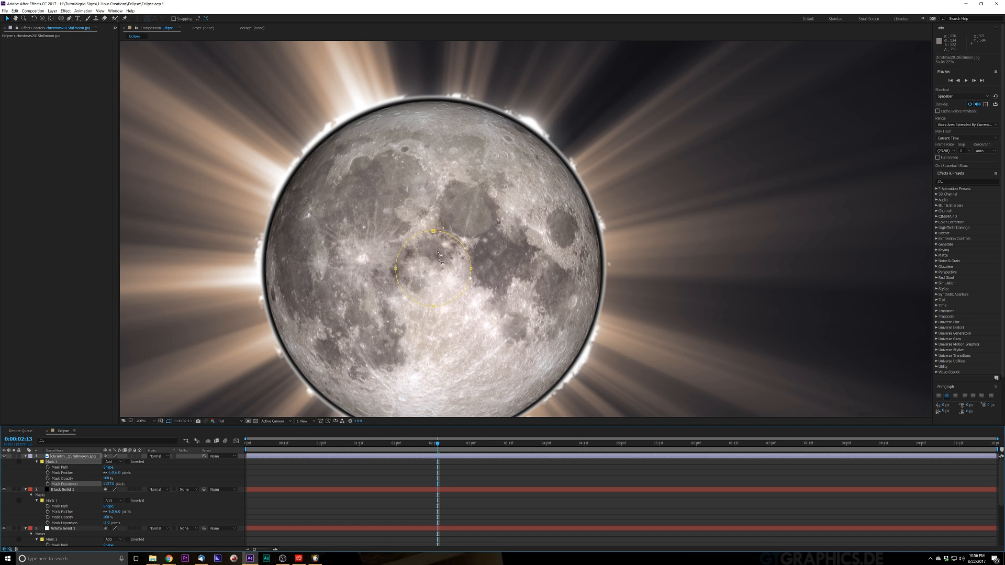
left_click(171, 473)
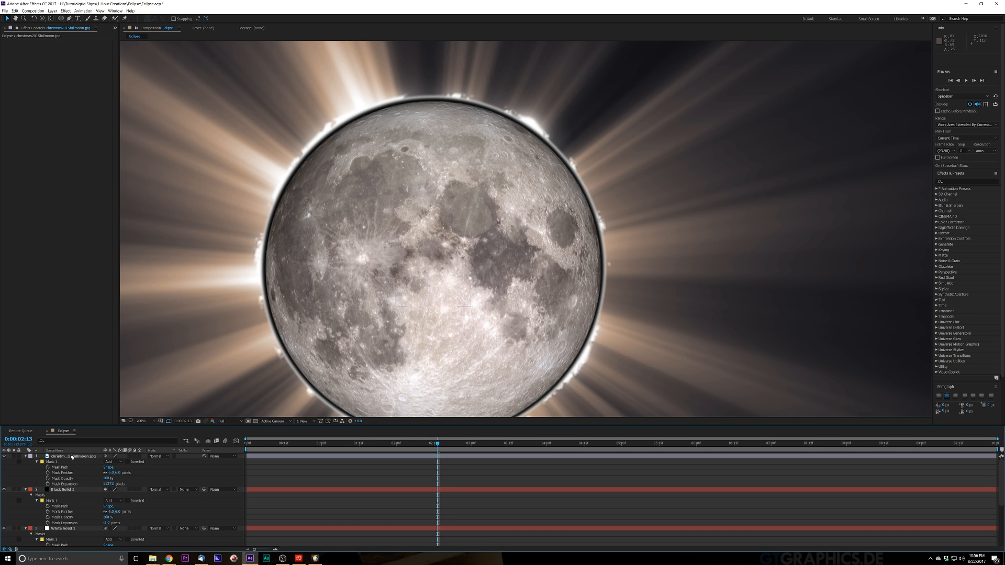
Step: Try to adjust the black disc's size slightly at its corner, and select the moon image layer again
left_click(73, 457)
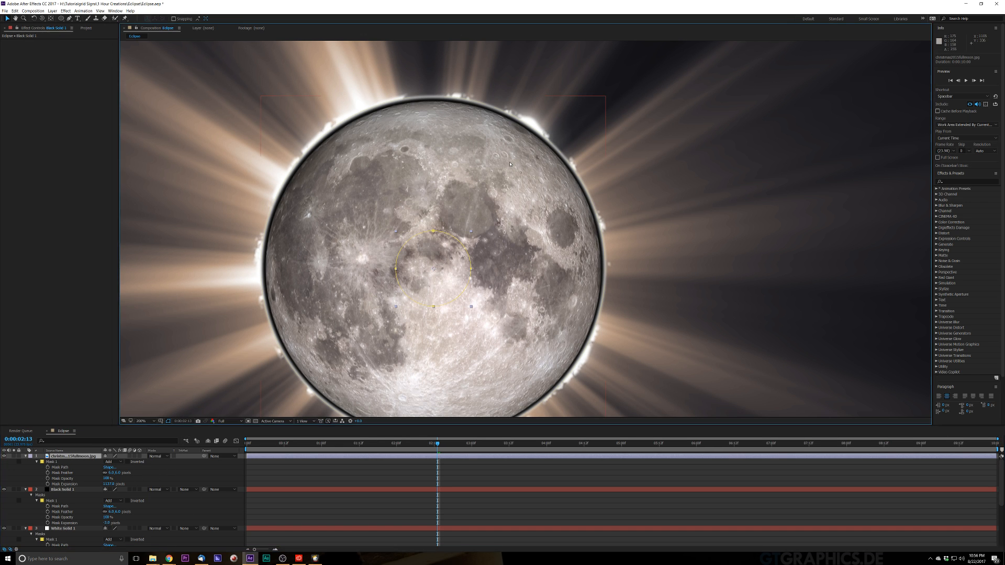
left_click(607, 98)
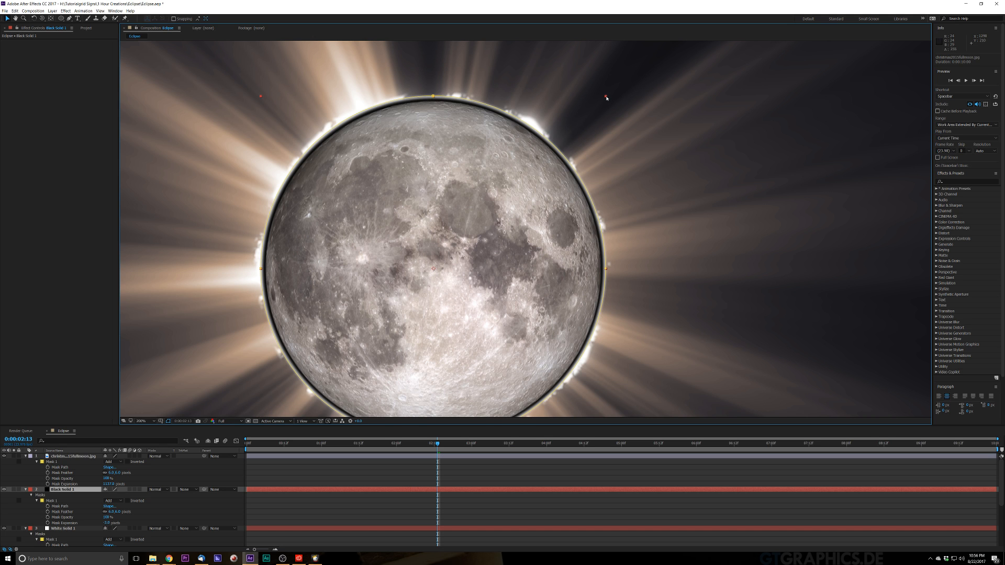
left_click_drag(606, 98, 605, 97)
left_click(69, 457)
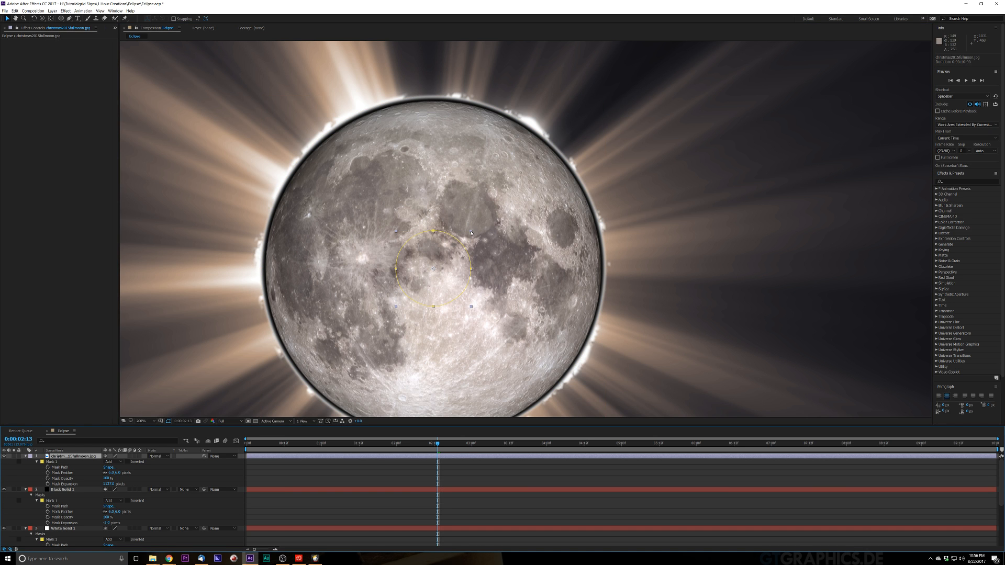
Step: Enlarge the moon image slightly at its corner so it covers the black disc, and deselect it to check the fit
left_click_drag(471, 234, 471, 232)
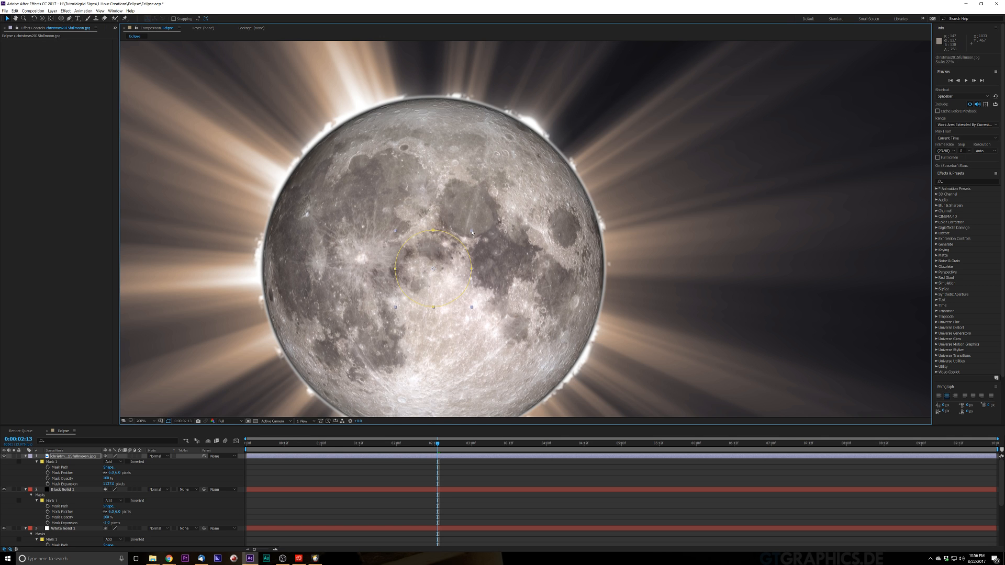
scroll(556, 165, "down", 1)
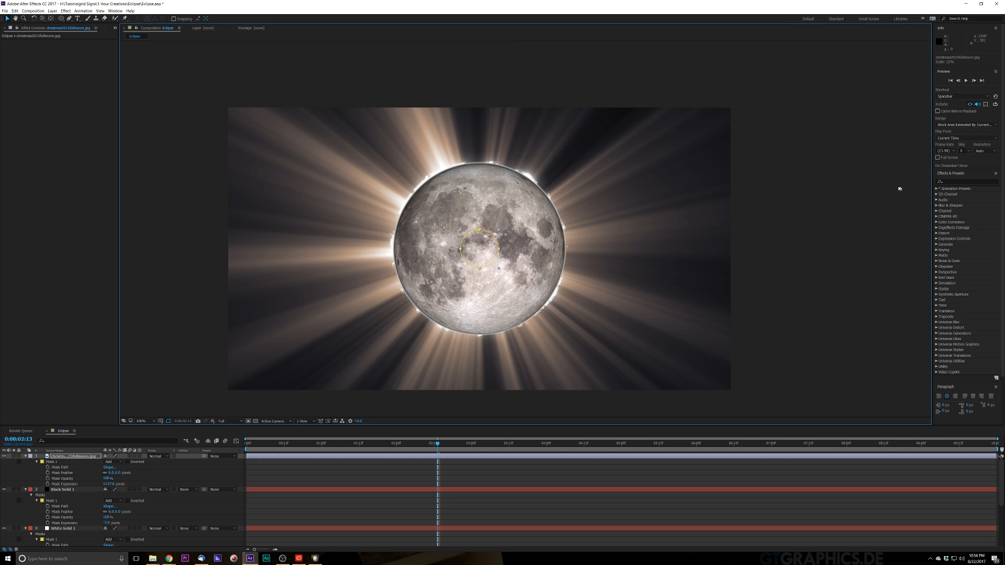
left_click(826, 214)
left_click(510, 303)
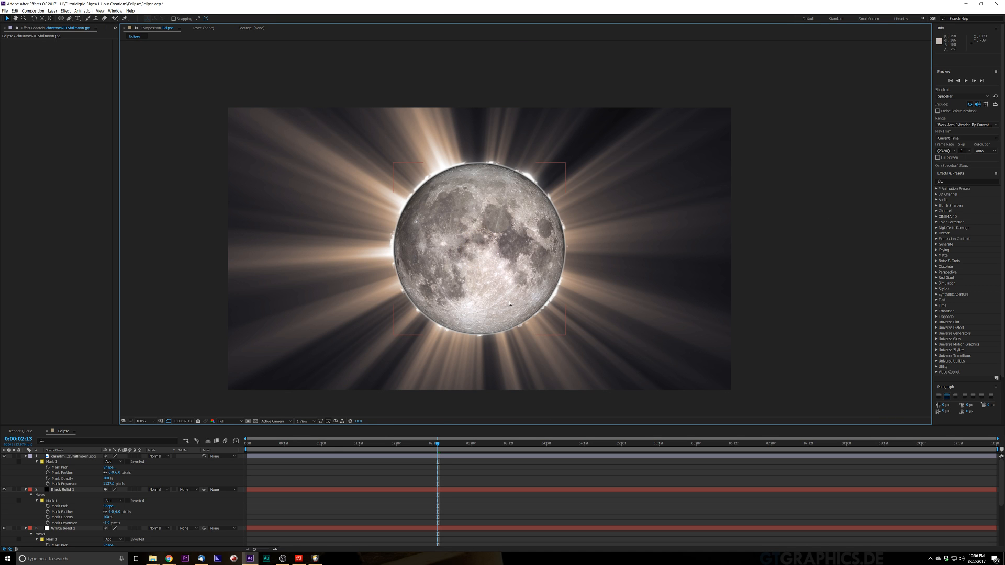
left_click(365, 271)
Step: Try dimming the moon image layer with a very low opacity, and restore its opacity to 100%
left_click(69, 457)
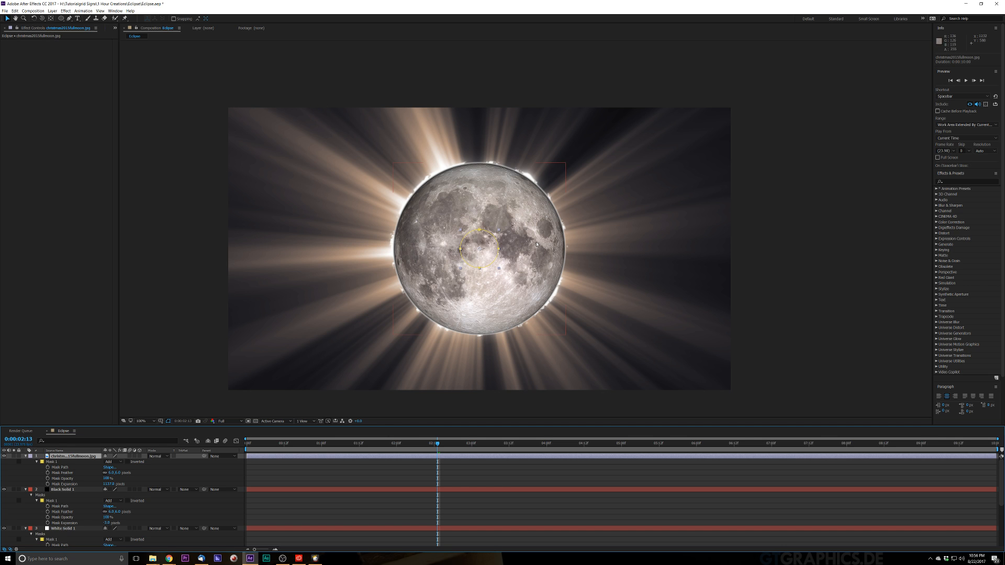
key("t")
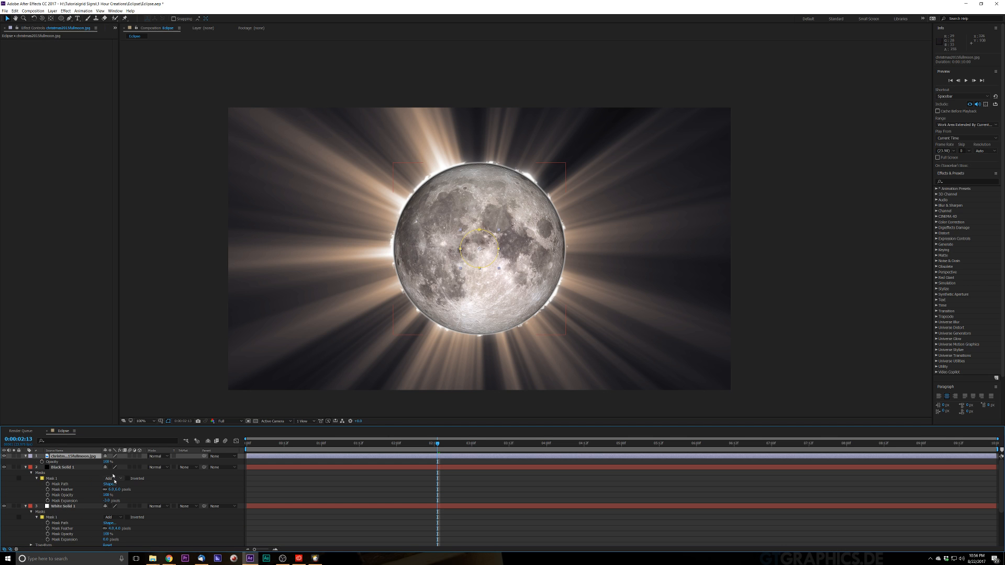
left_click_drag(107, 462, 89, 475)
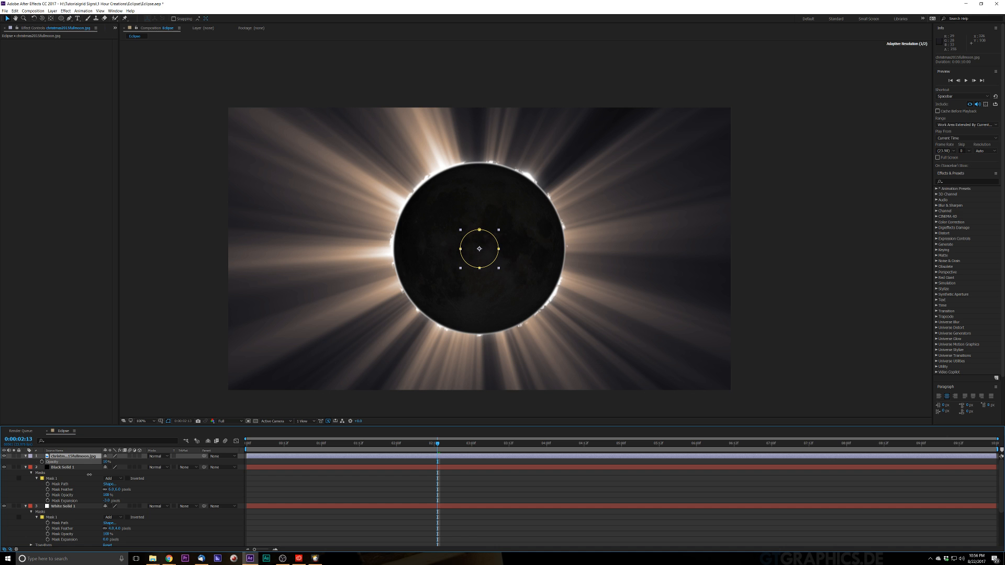
mouse_move(89, 474)
left_mouse_down()
mouse_move(102, 473)
mouse_move(90, 474)
left_mouse_up()
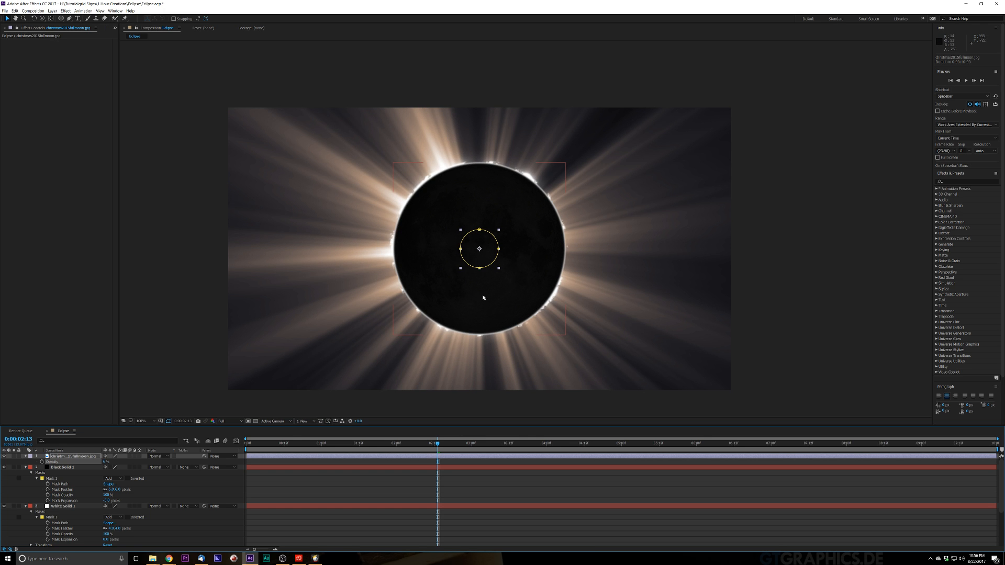
left_click(106, 461)
type("100")
key("Return")
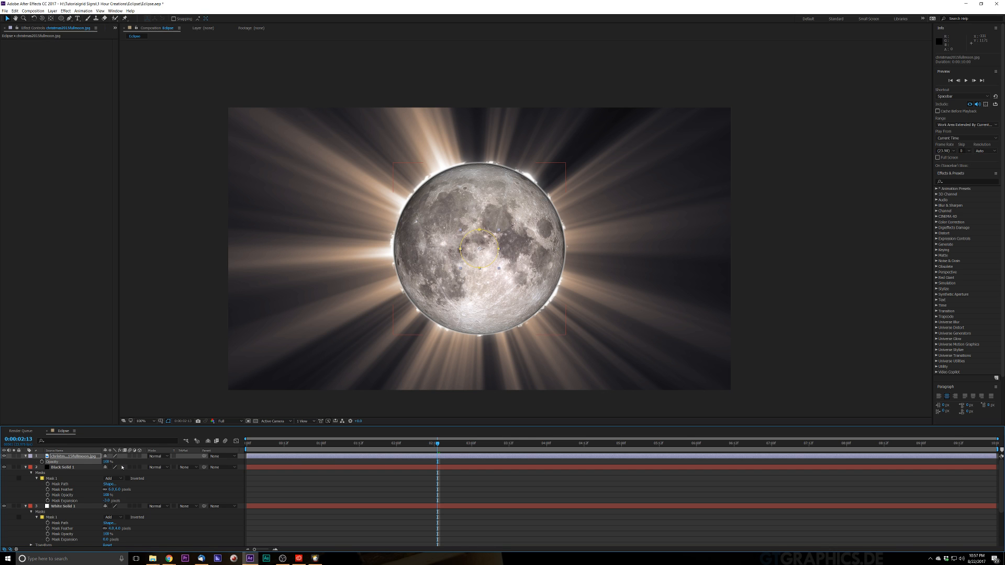
Step: Try feathering the edge of the moon layer's mask, and undo the feather change
key("f")
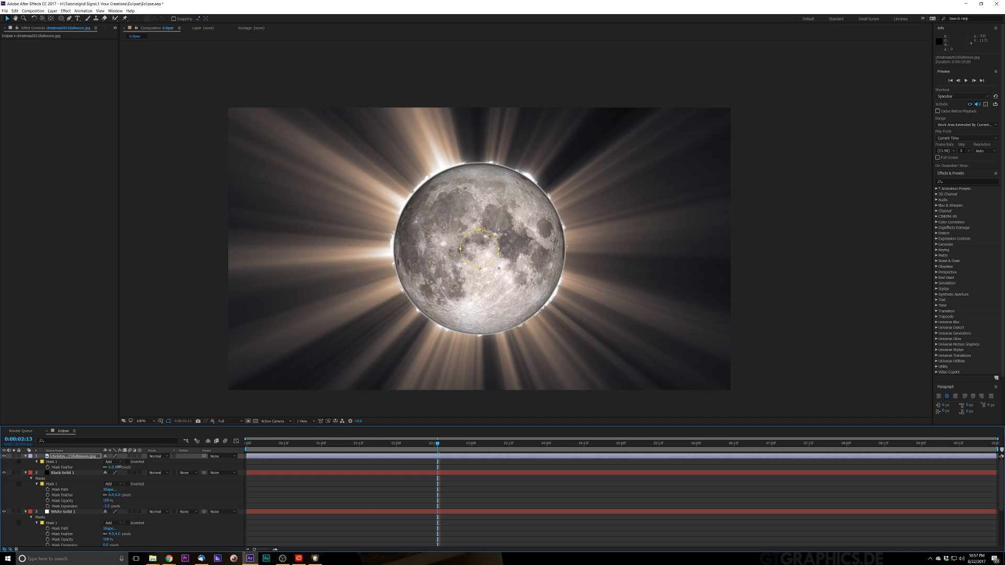
left_click_drag(111, 467, 147, 464)
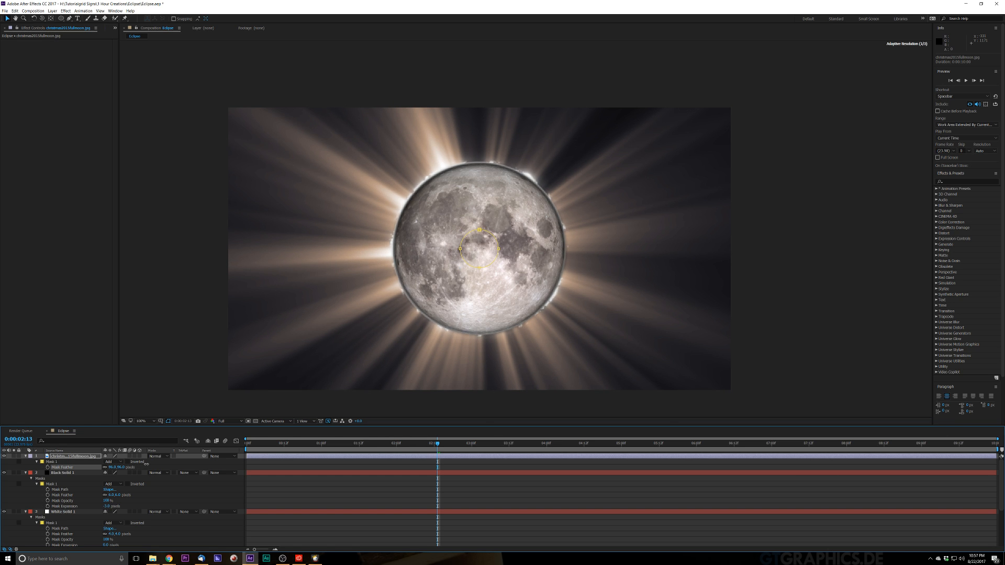
key("ctrl+z")
left_click(169, 477)
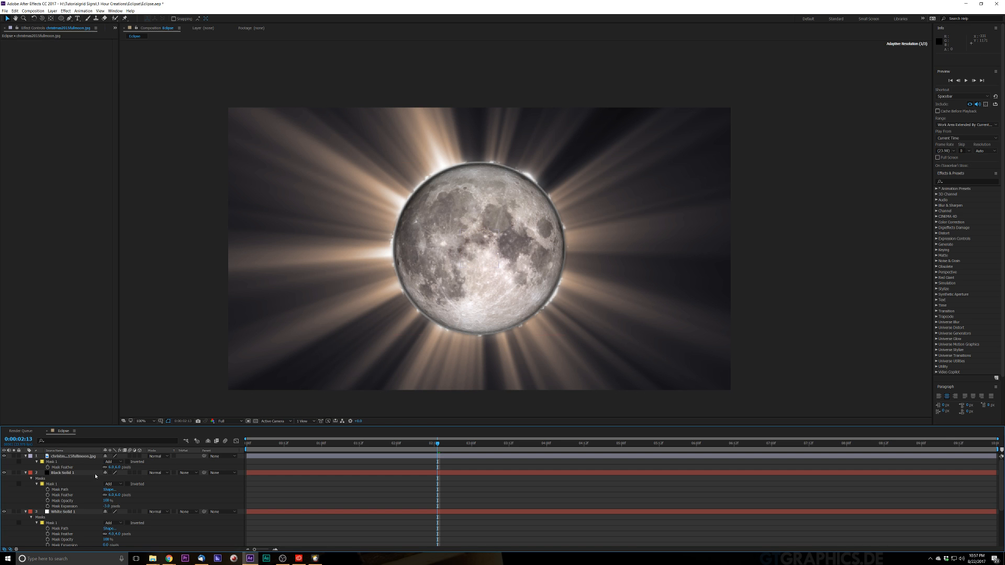
Step: Duplicate the moon layer's mask, set the copy to Subtract, and reduce its Mask Expansion so only a thin moon rim remains
left_click(79, 457)
left_click(58, 462)
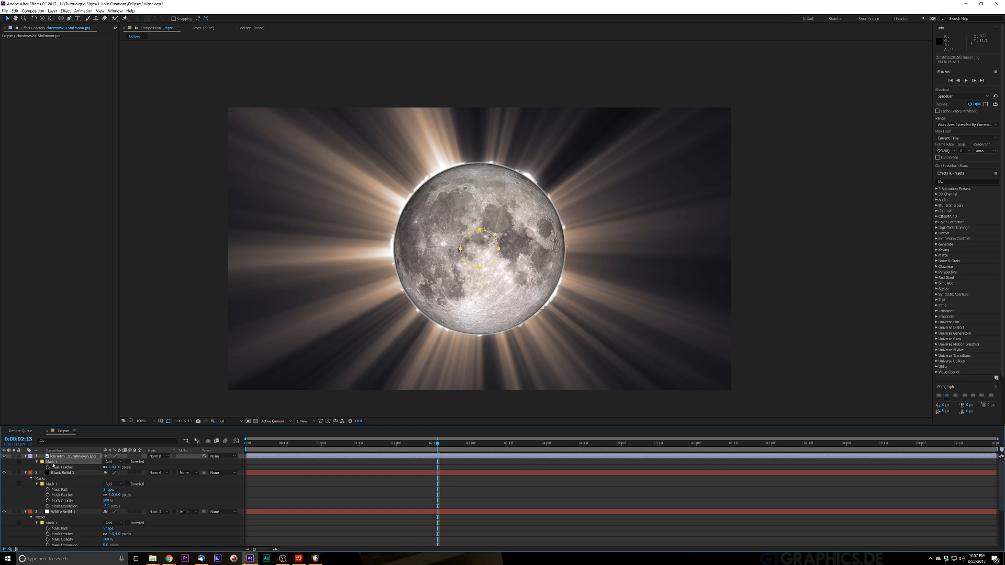
key("ctrl+d")
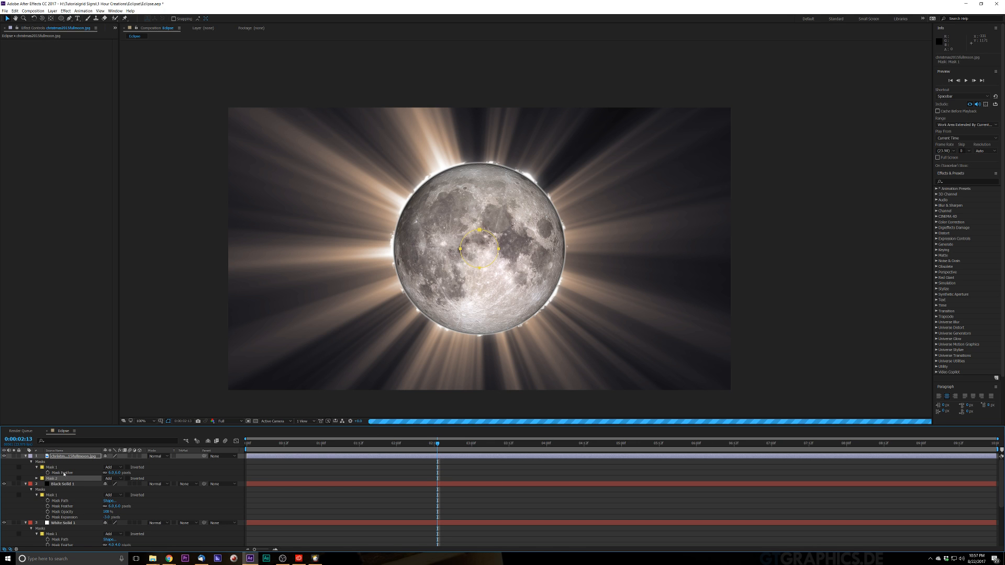
left_click(116, 478)
left_click(120, 498)
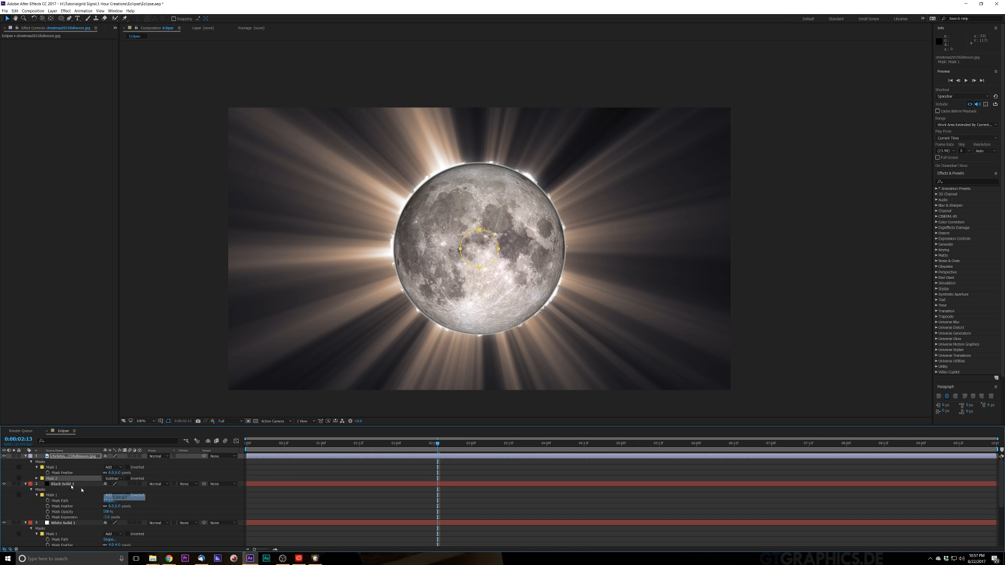
left_click(36, 478)
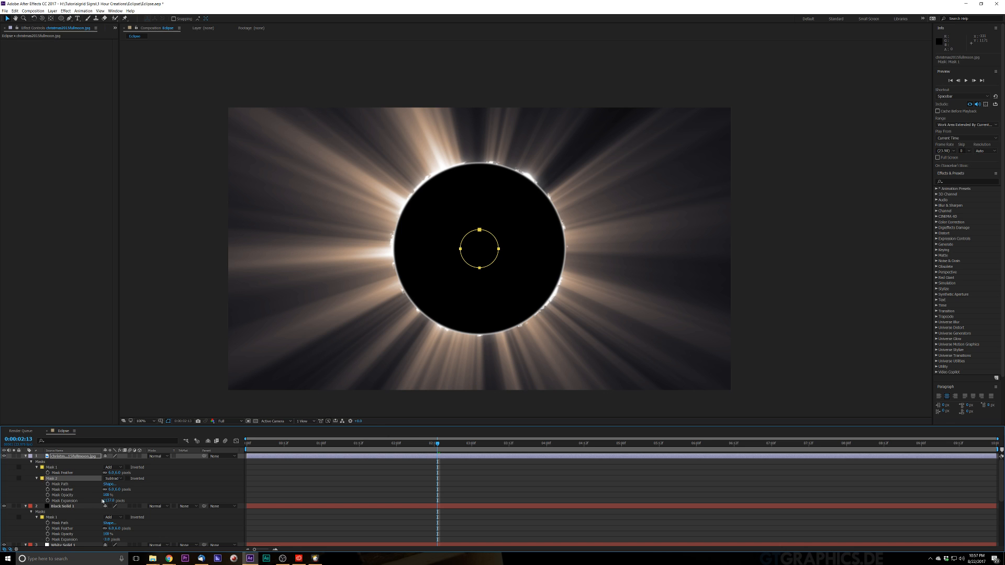
left_click_drag(102, 501, 80, 513)
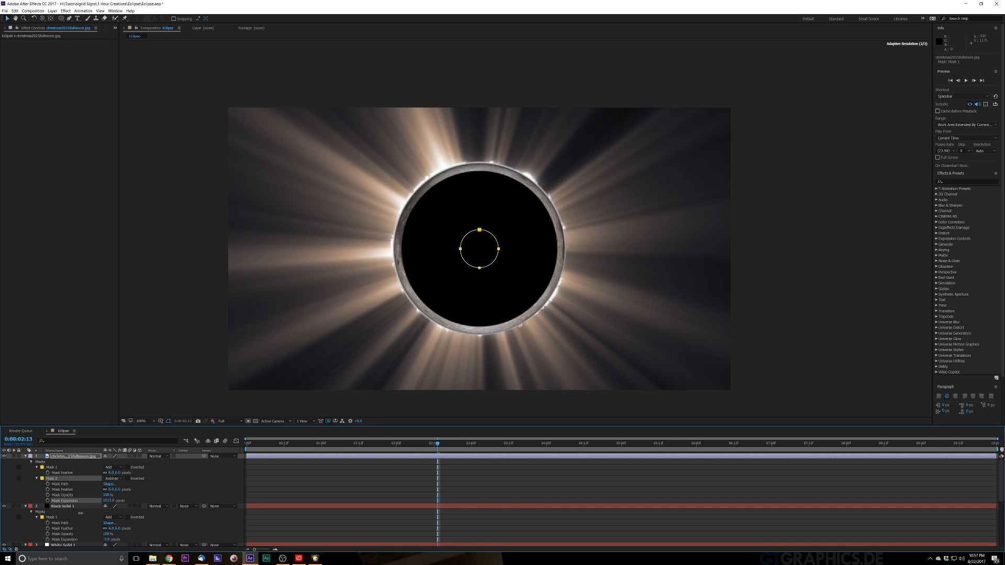
Step: Reveal the moon layer's subtracting mask properties and set its Mask Feather to about 317 pixels to soften the inner rim
key("u")
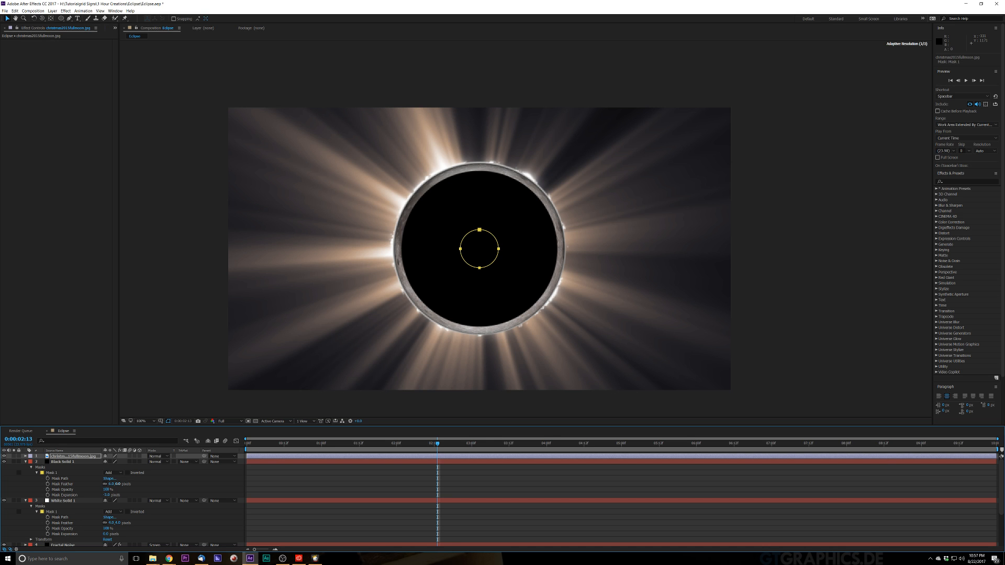
left_click(87, 457)
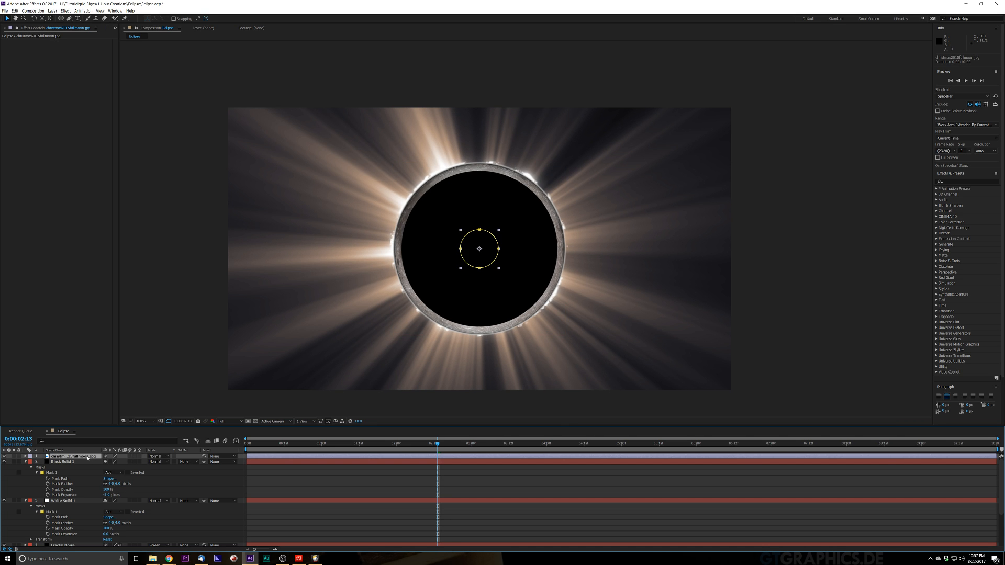
key("m")
key("m")
key("m")
key("m")
left_click(36, 473)
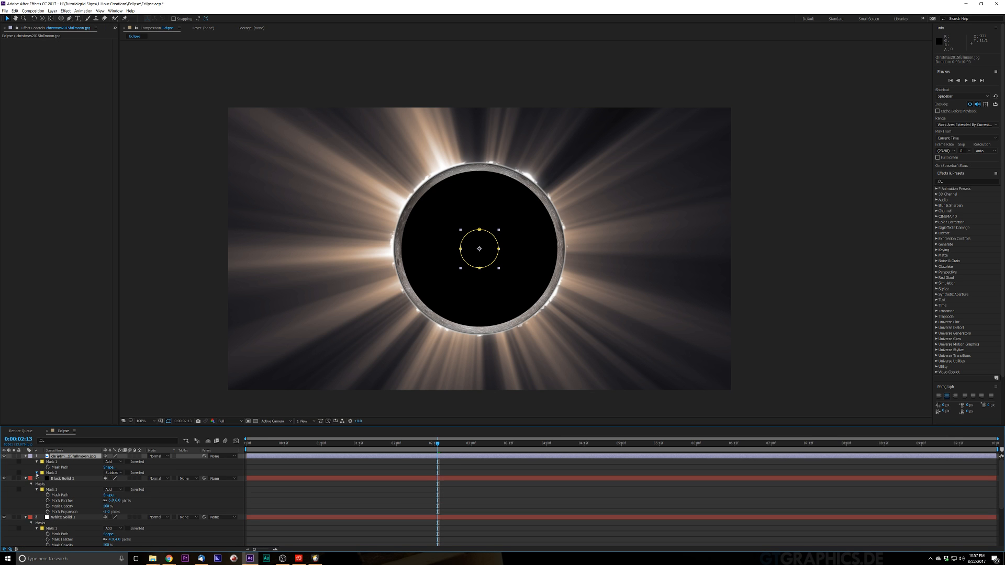
left_click(37, 472)
left_click_drag(116, 483, 215, 448)
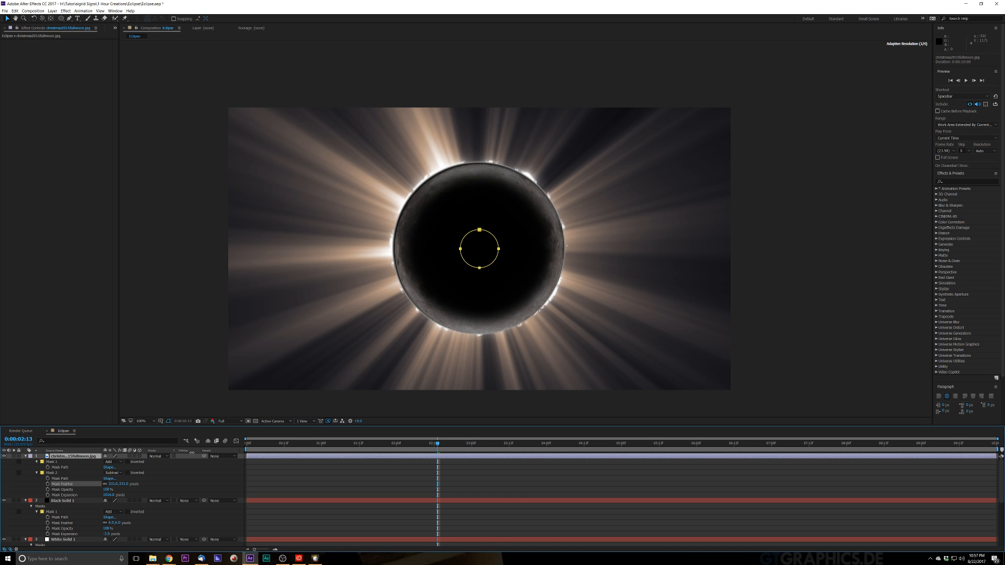
left_click_drag(212, 443, 193, 459)
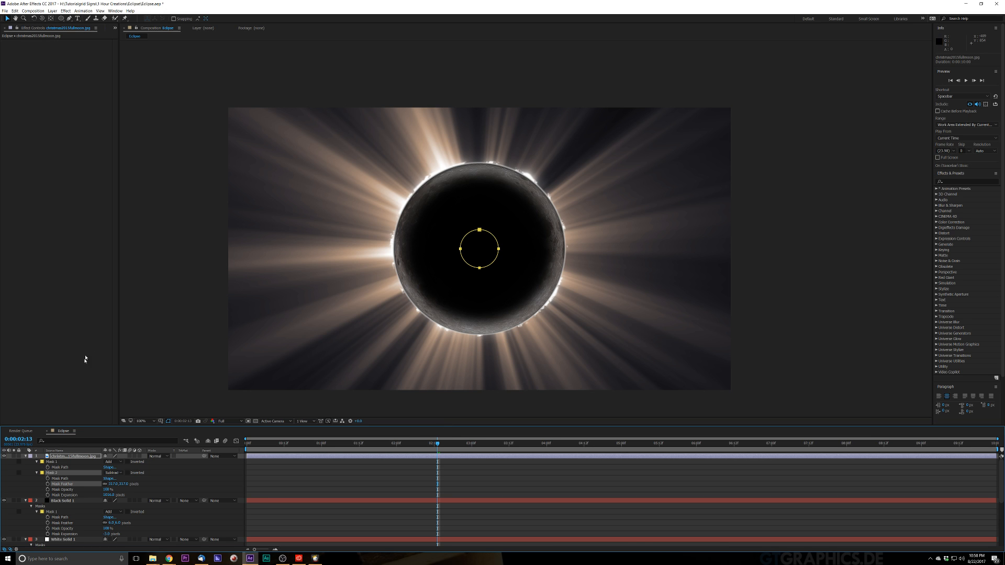
Step: Lower the moon layer's opacity to about 24% and check the faint rim around the disc up close
left_click(82, 456)
key("t")
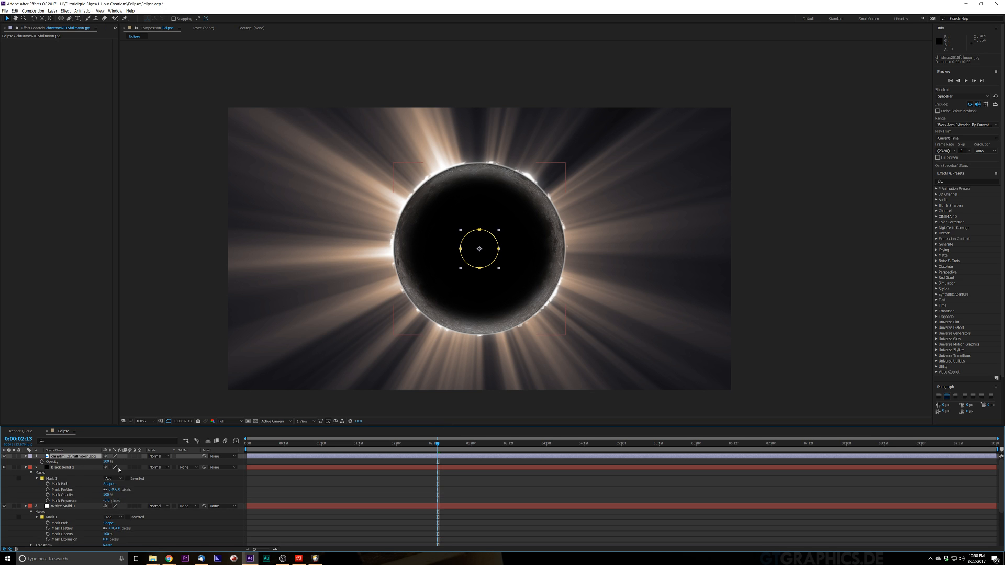
left_click_drag(105, 462, 87, 469)
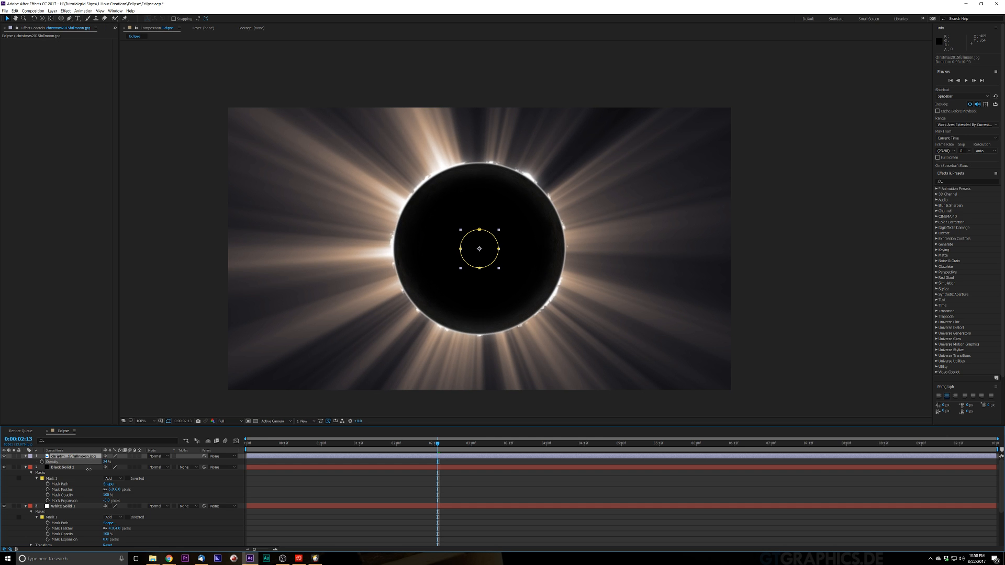
left_click(777, 230)
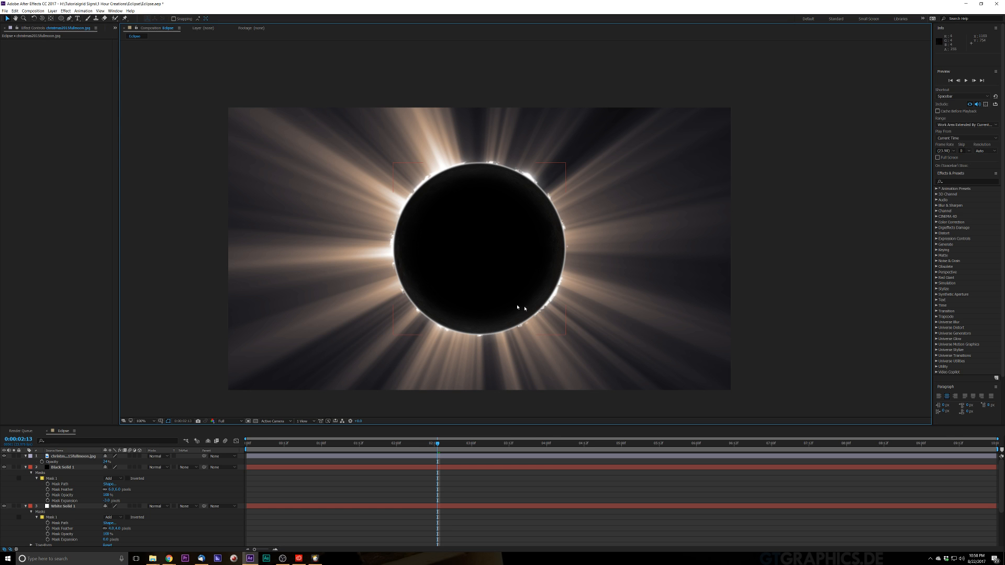
key("comma")
key("comma")
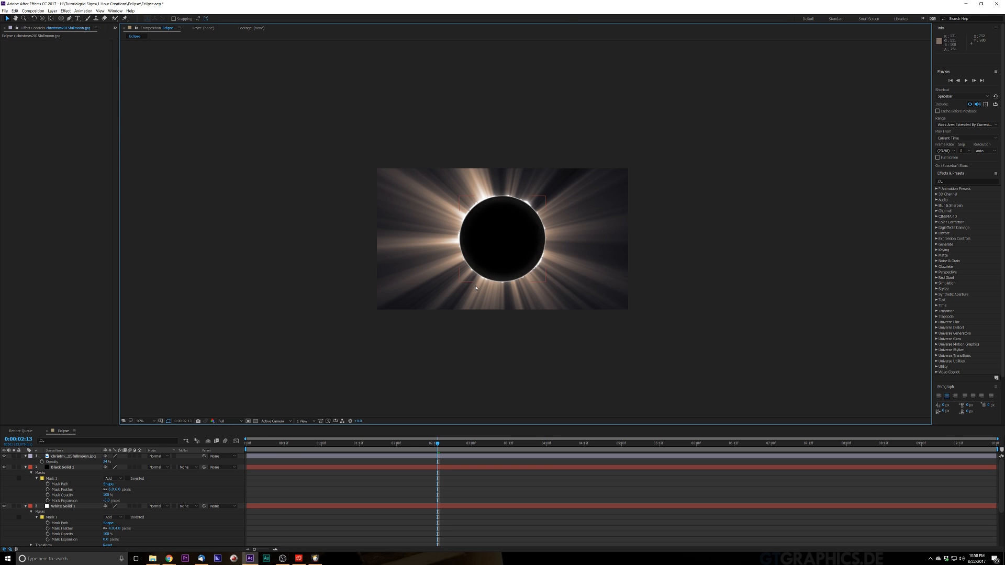
scroll(526, 229, "up", 2)
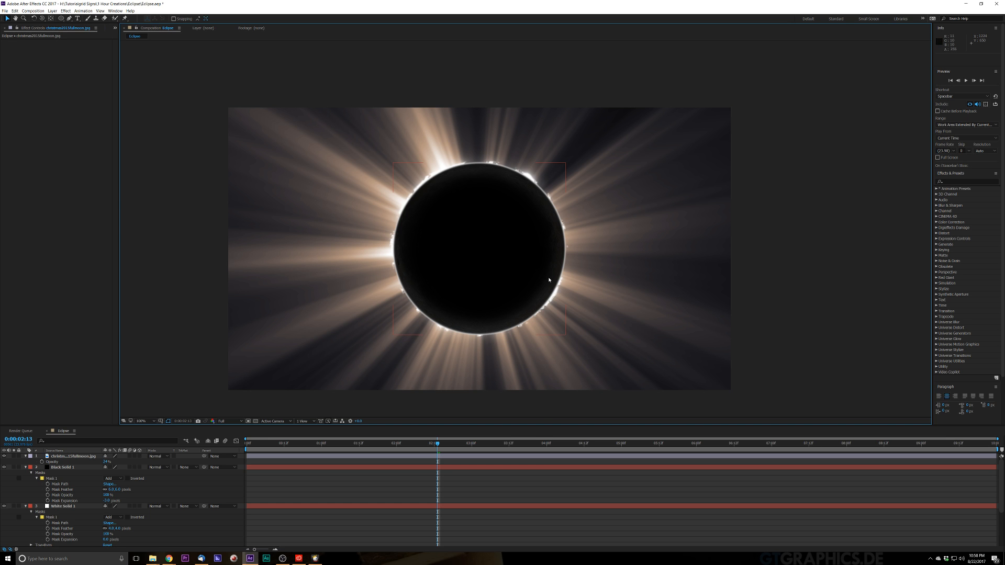
key("period")
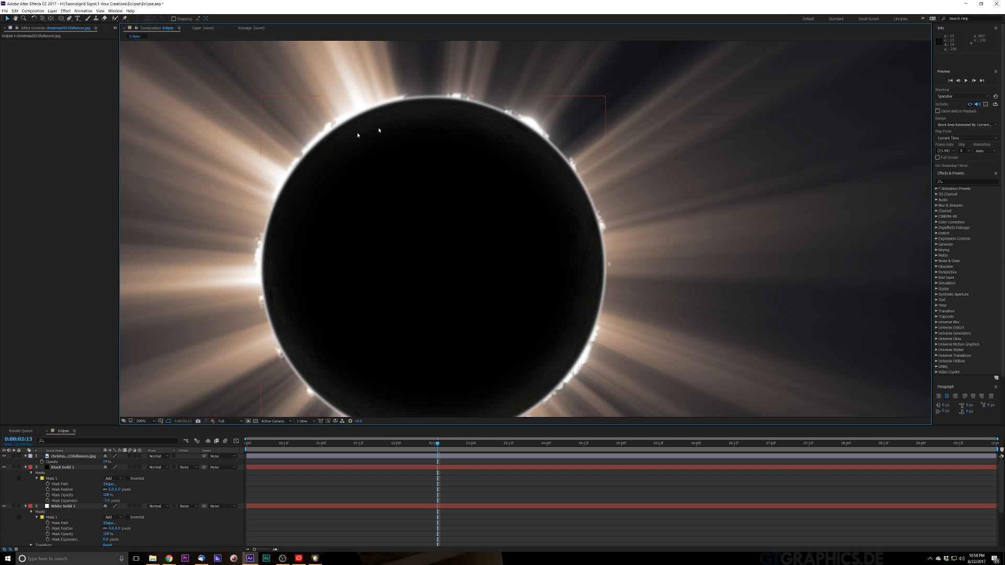
key("comma")
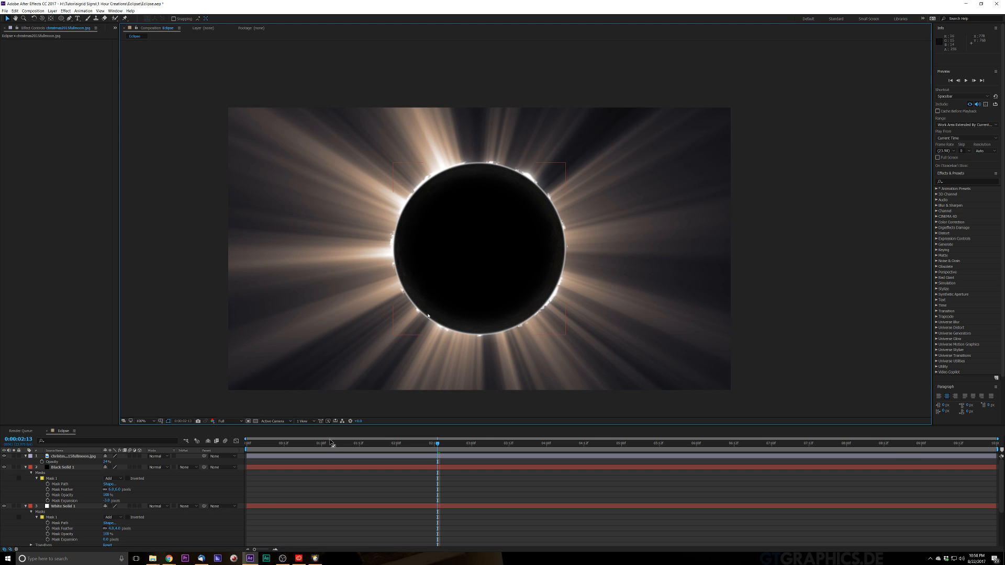
Step: Reduce the Shine effect's Boost Light to about 1.3 on the Fractal Noise layer that produces the corona rays (layer 7)
scroll(135, 488, "down", 3)
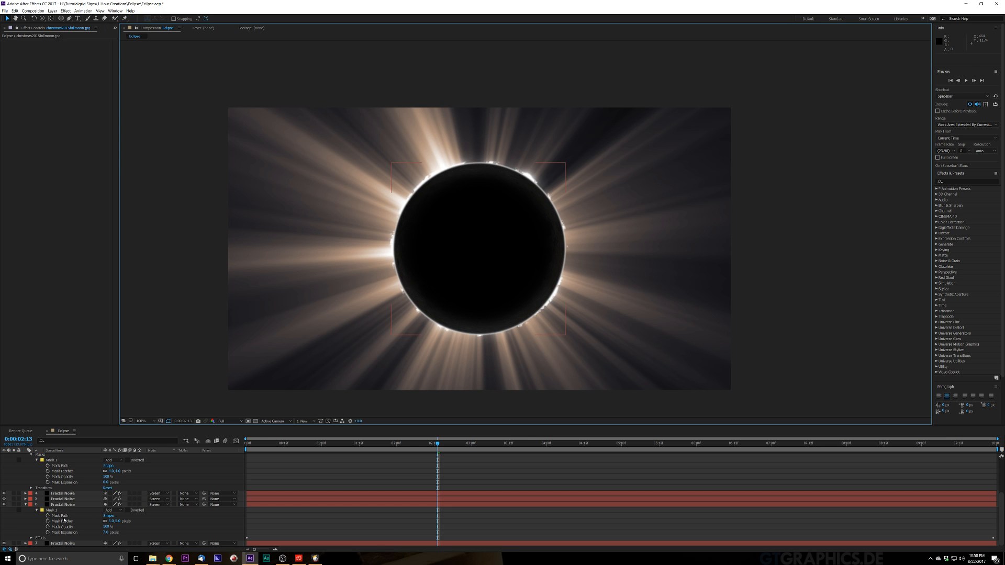
left_click(70, 544)
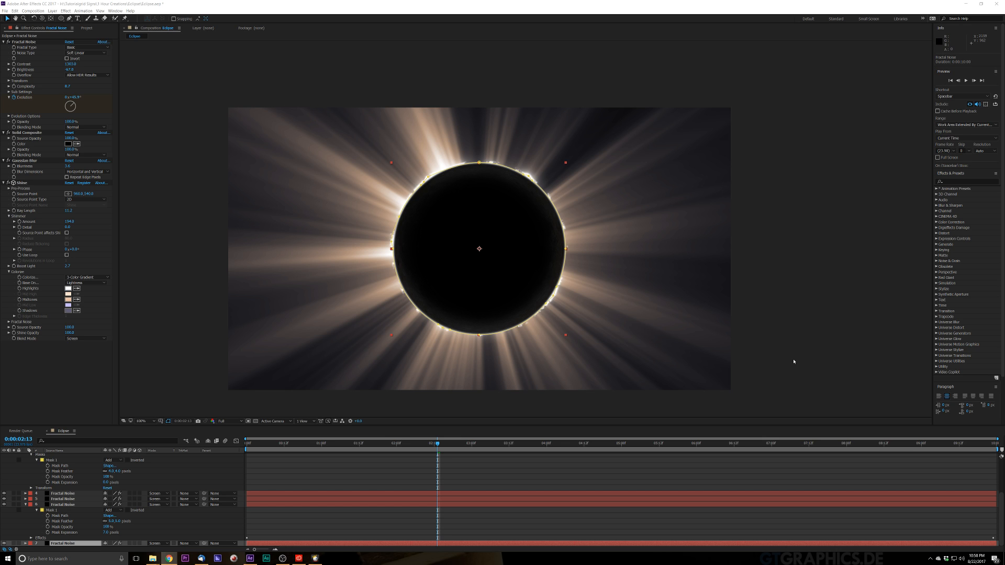
left_click(792, 319)
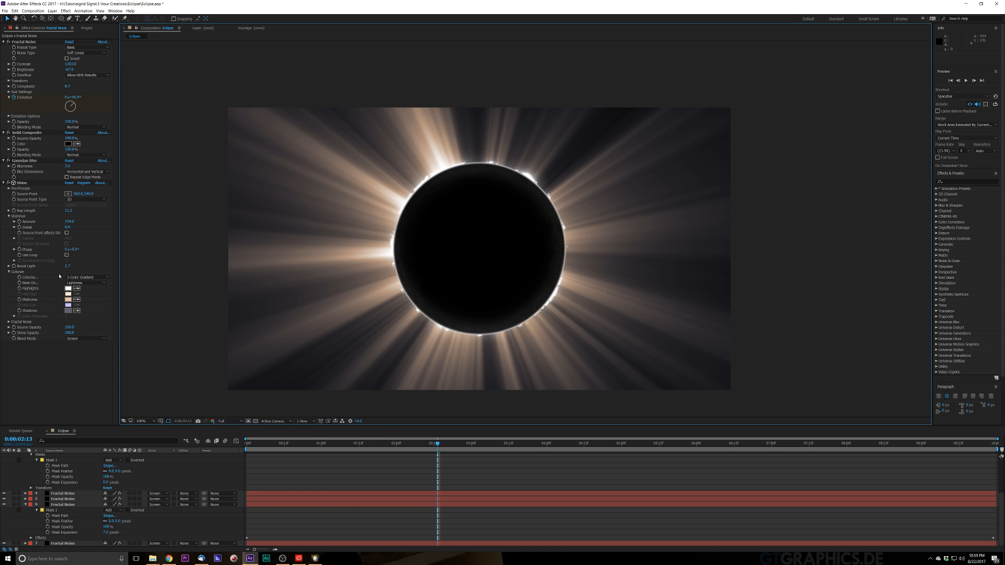
left_click_drag(66, 268, 57, 271)
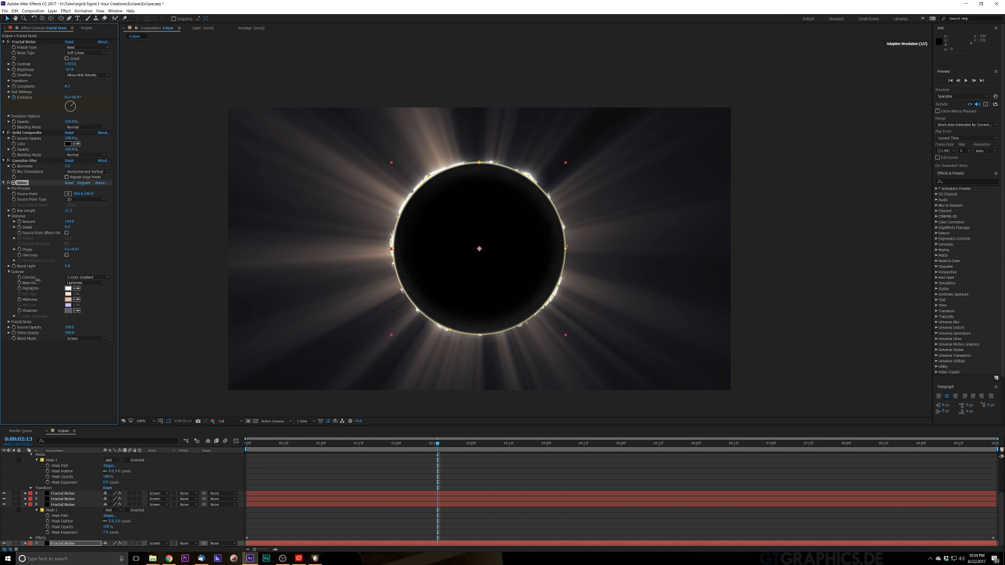
left_click_drag(42, 284, 43, 283)
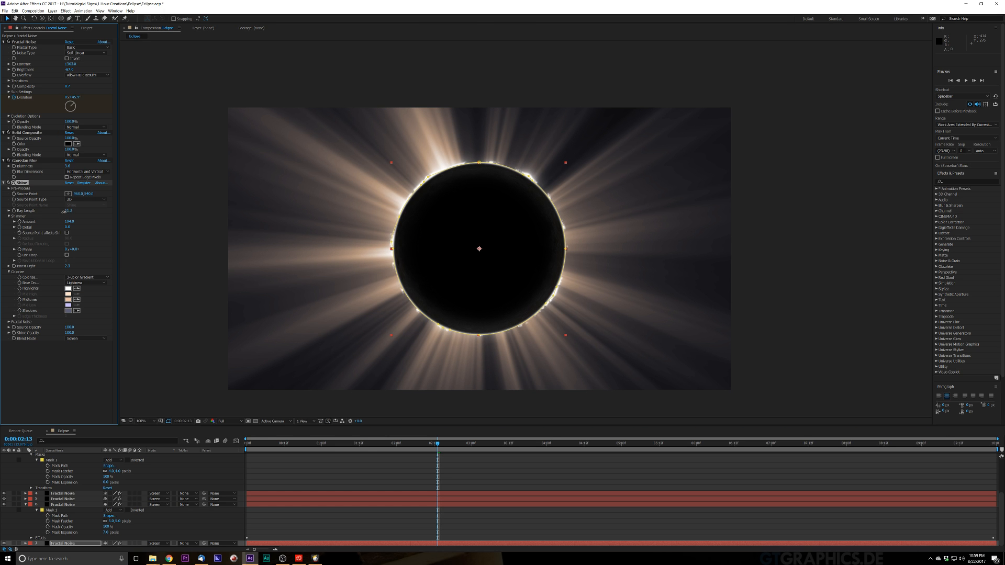
Step: Shorten the Shine rays on the same Fractal Noise layer to a Ray Length of about 4.3, and deselect the layer
left_click_drag(54, 221, 54, 224)
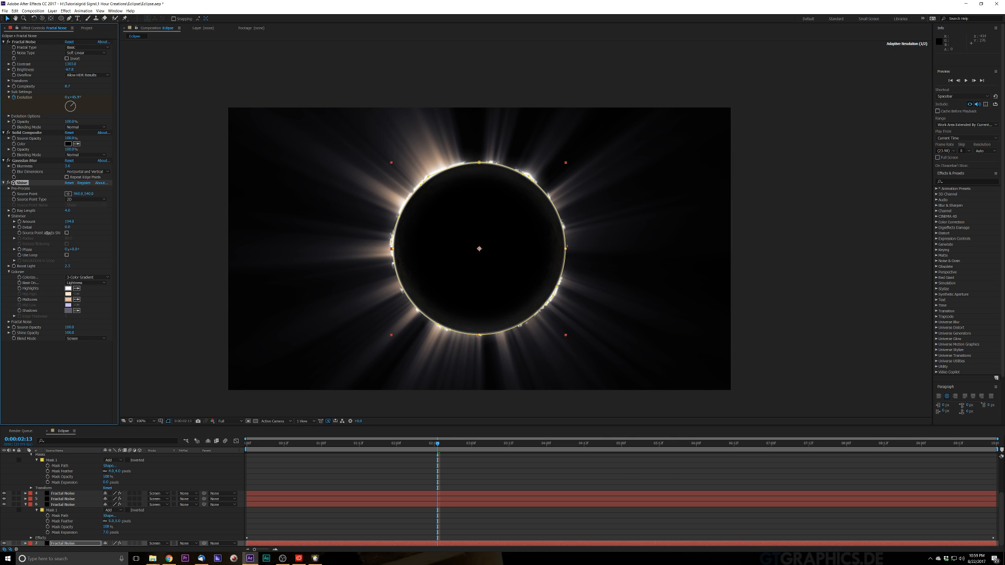
left_click_drag(48, 233, 54, 230)
left_click(165, 244)
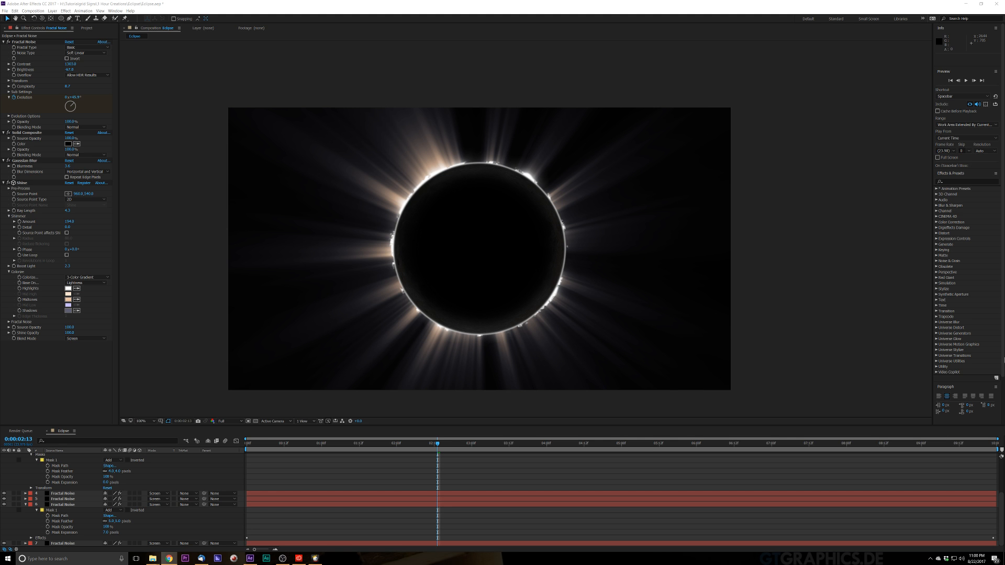
Step: Switch to the browser's "cloudy night" image search results and limit them to images larger than 6 MP
left_click_drag(735, 106, 529, 0)
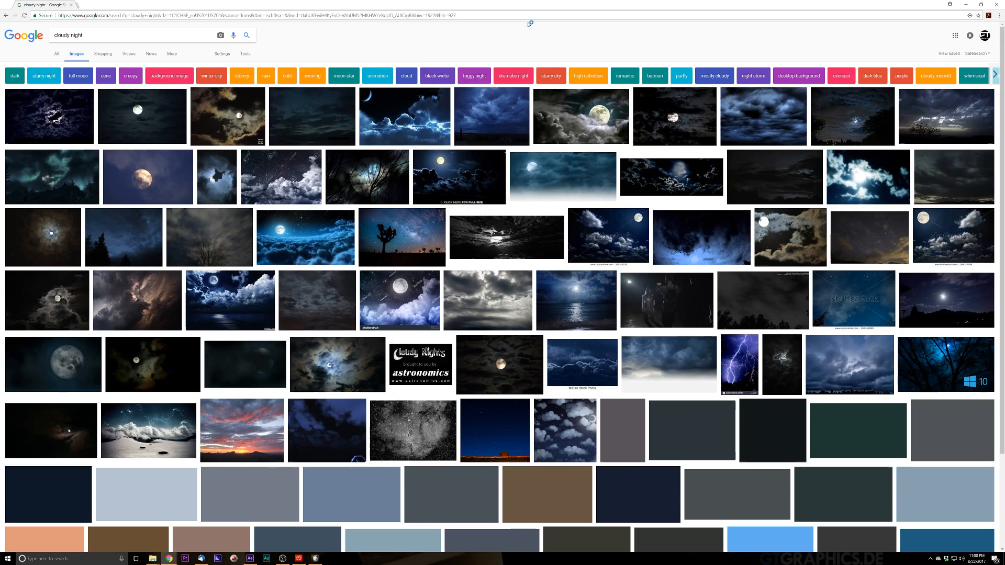
scroll(197, 328, "down", 5)
scroll(197, 328, "down", 2)
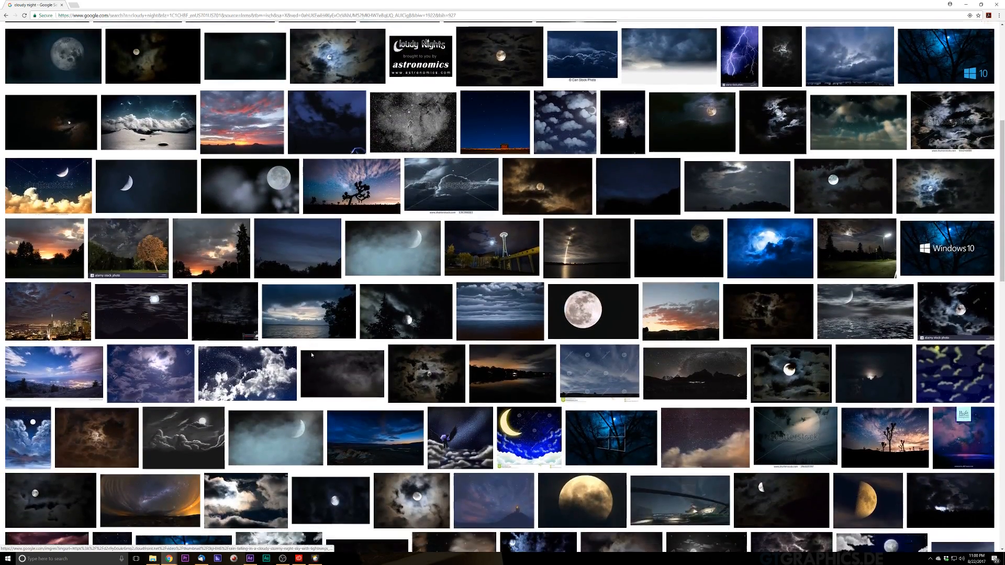
scroll(296, 283, "up", 1)
scroll(296, 282, "up", 6)
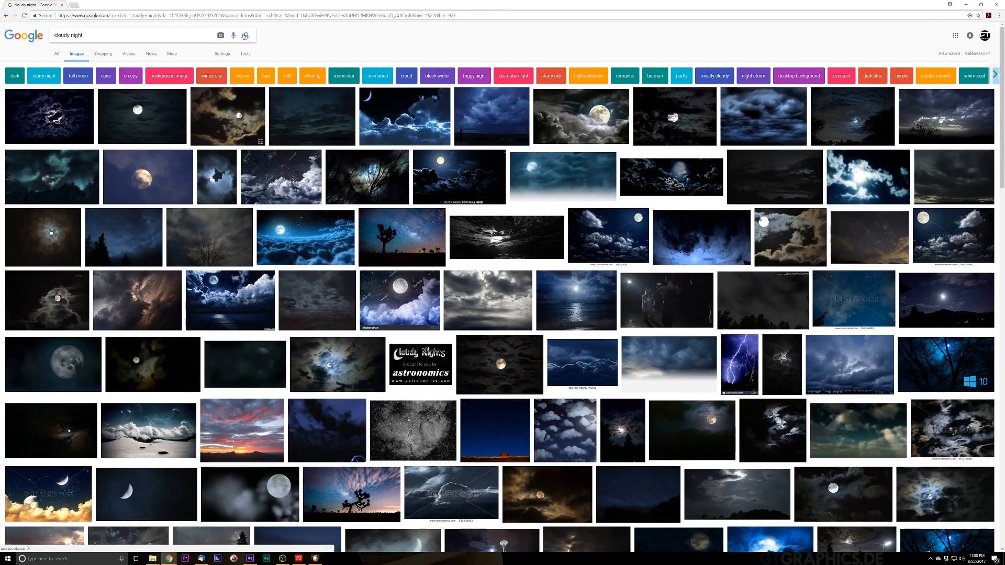
left_click(245, 54)
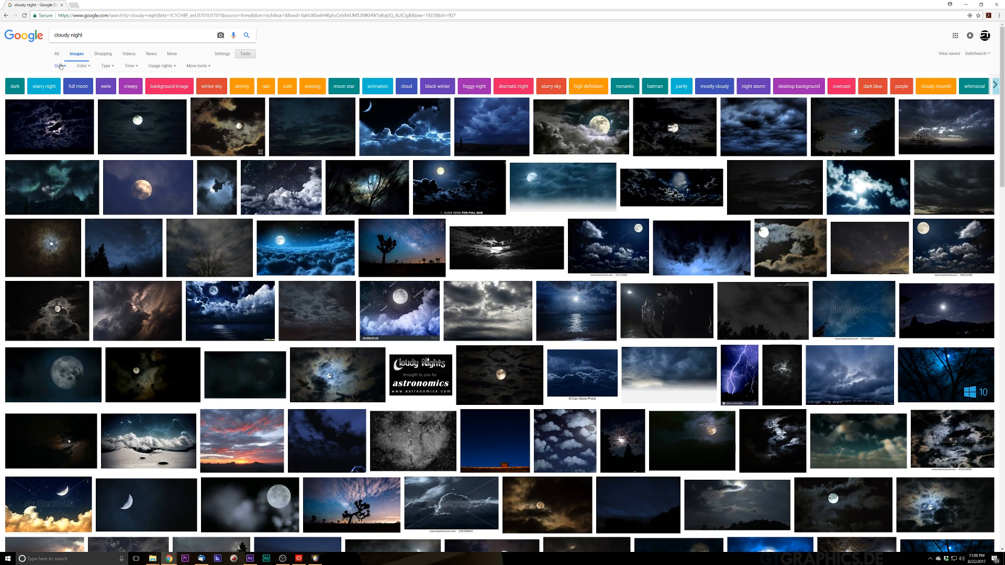
left_click(58, 66)
mouse_move(70, 114)
scroll(110, 116, "down", 1)
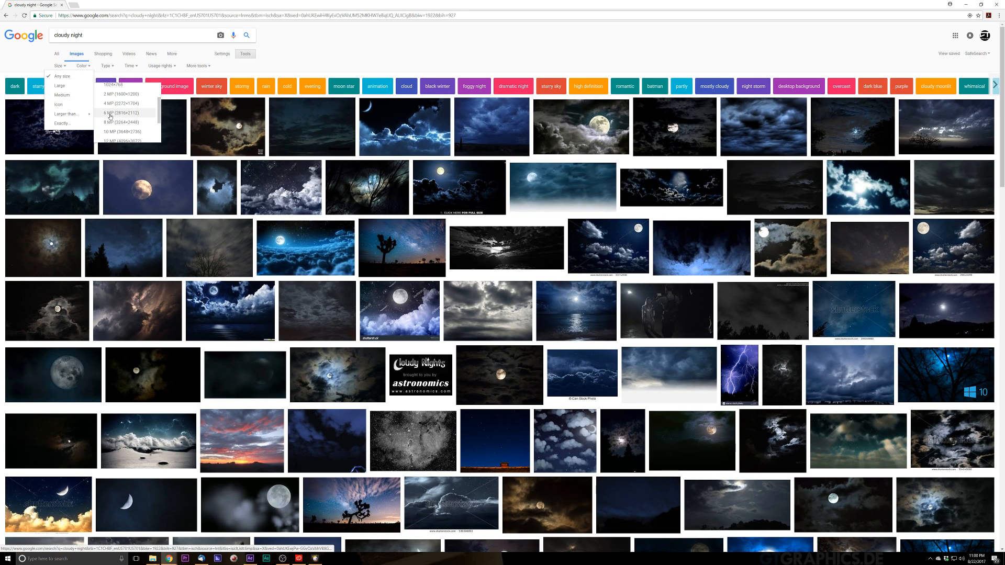
left_click(110, 116)
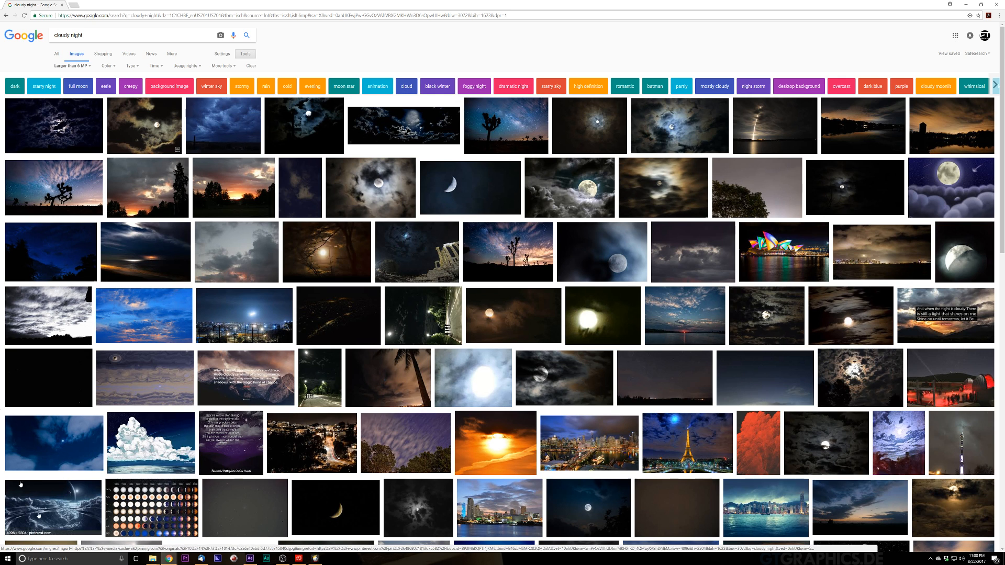
Step: Look through the filtered results for a high-resolution cloud photo and preview the blue sky image with wispy white clouds
scroll(289, 379, "down", 4)
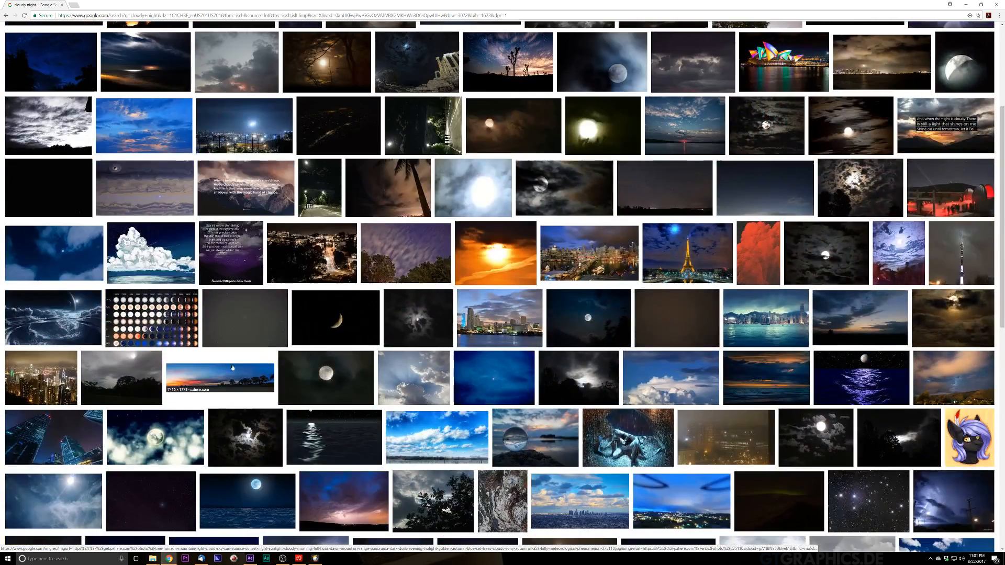
scroll(288, 378, "down", 1)
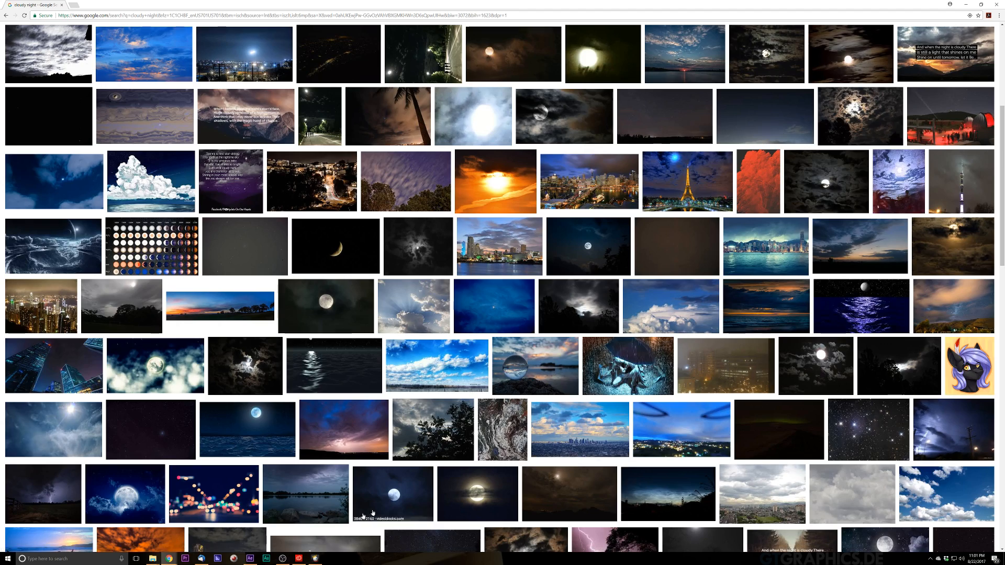
scroll(354, 489, "down", 3)
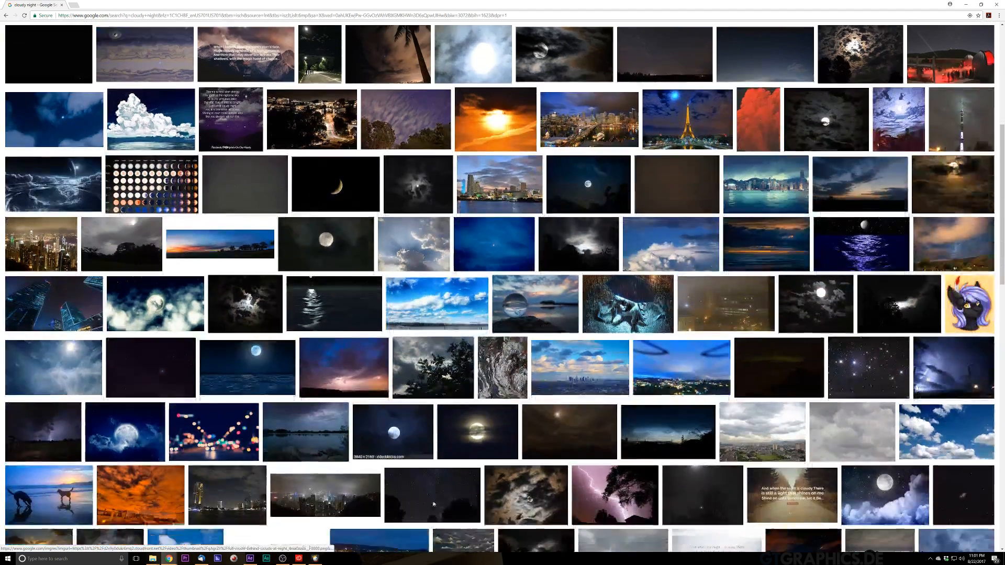
scroll(438, 502, "down", 1)
scroll(492, 436, "down", 1)
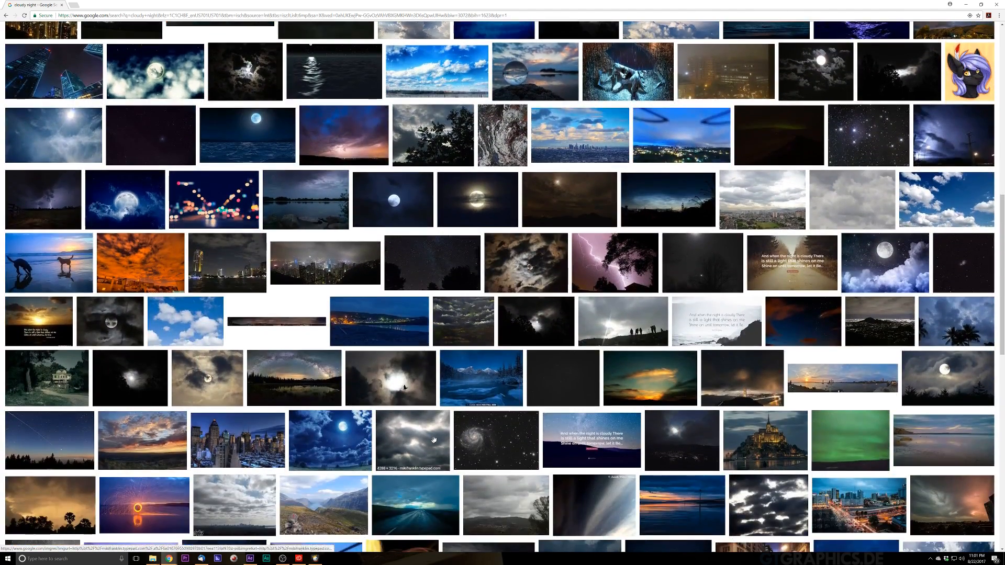
scroll(492, 436, "down", 1)
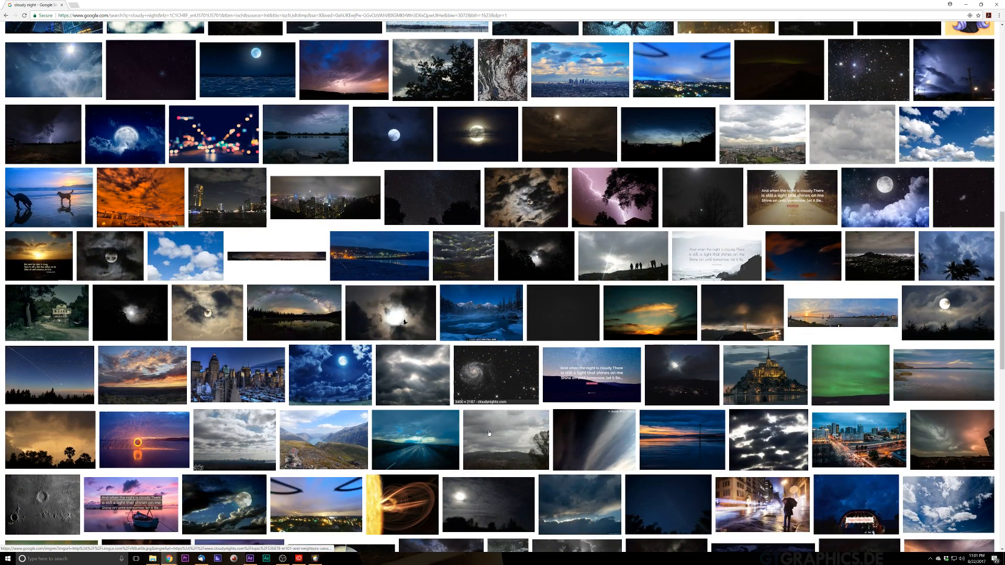
scroll(489, 433, "down", 2)
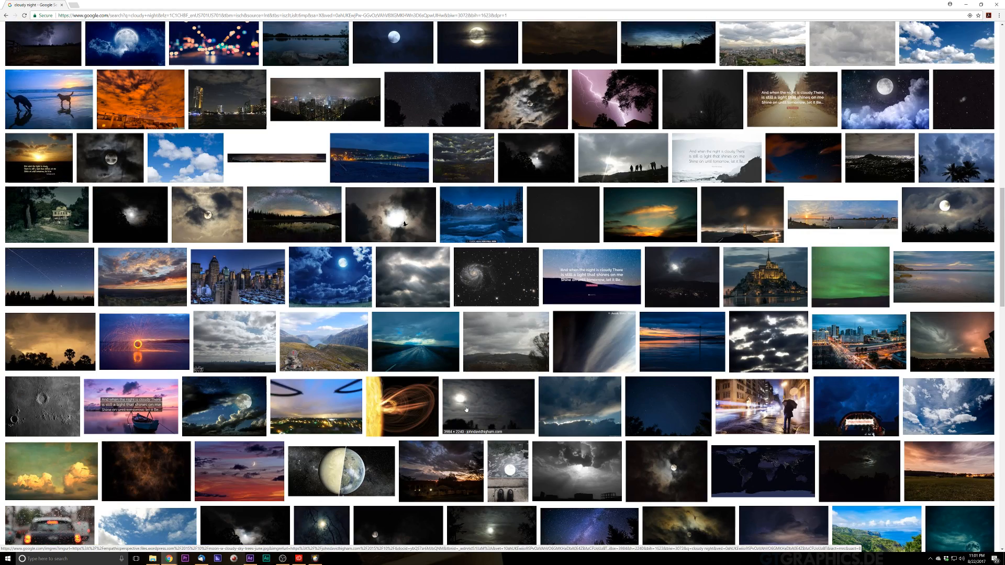
scroll(465, 409, "down", 2)
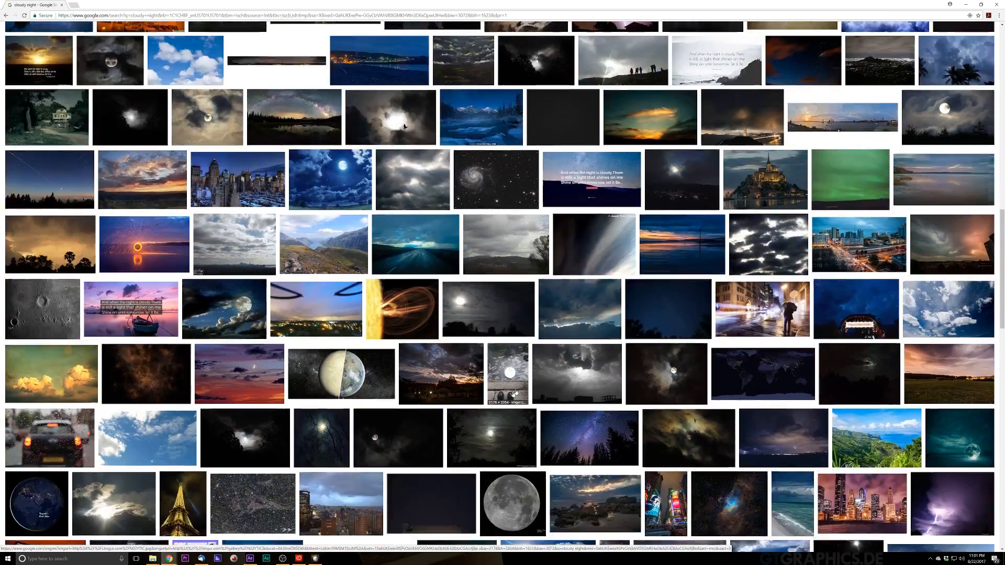
scroll(593, 359, "down", 2)
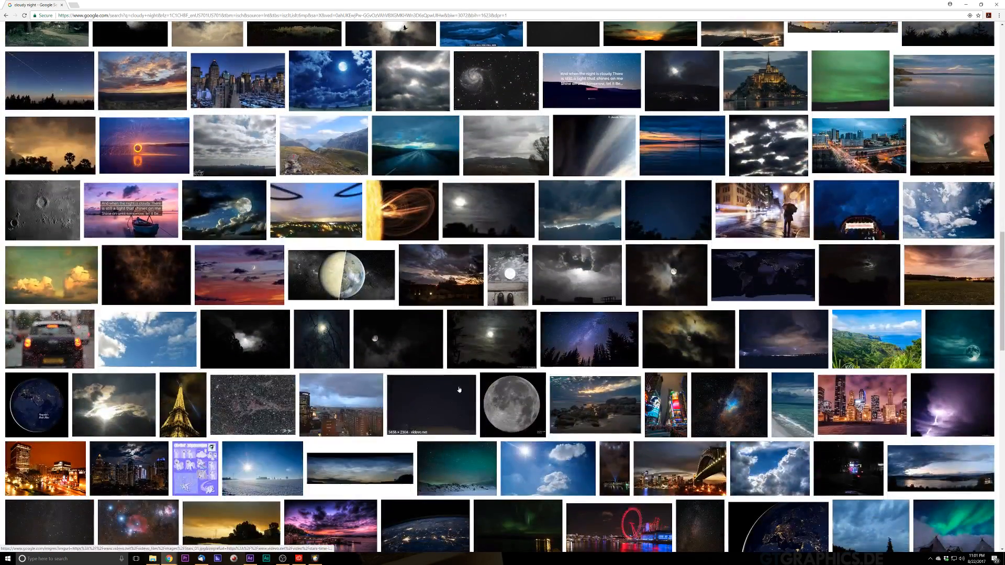
scroll(592, 359, "down", 2)
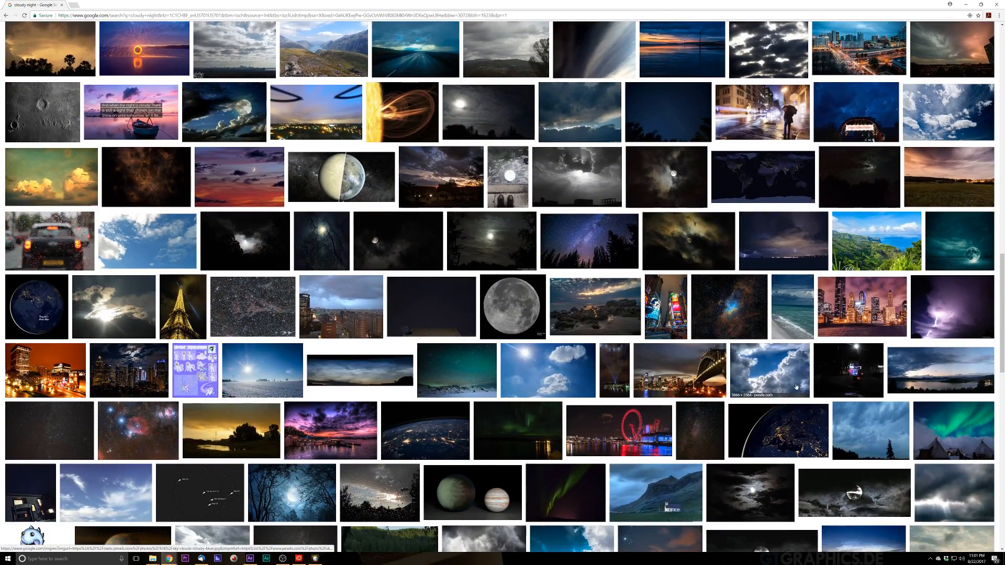
scroll(834, 368, "down", 4)
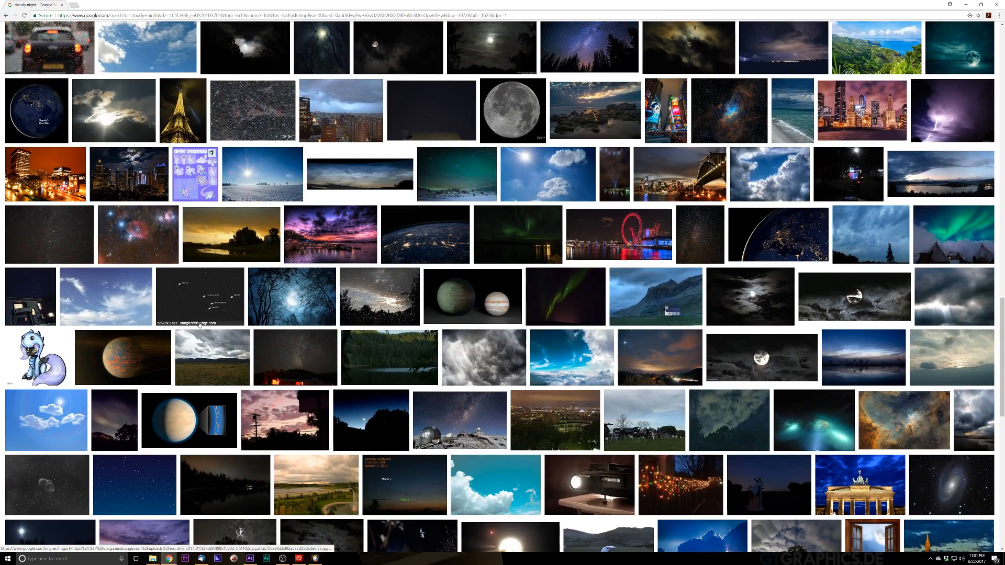
left_click(115, 301)
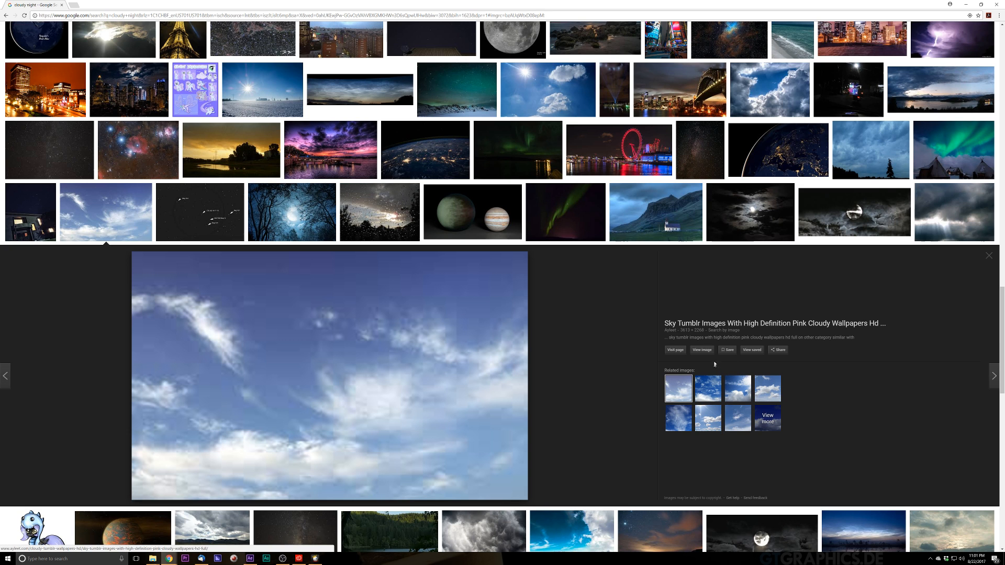
left_click_drag(112, 3, 1004, 325)
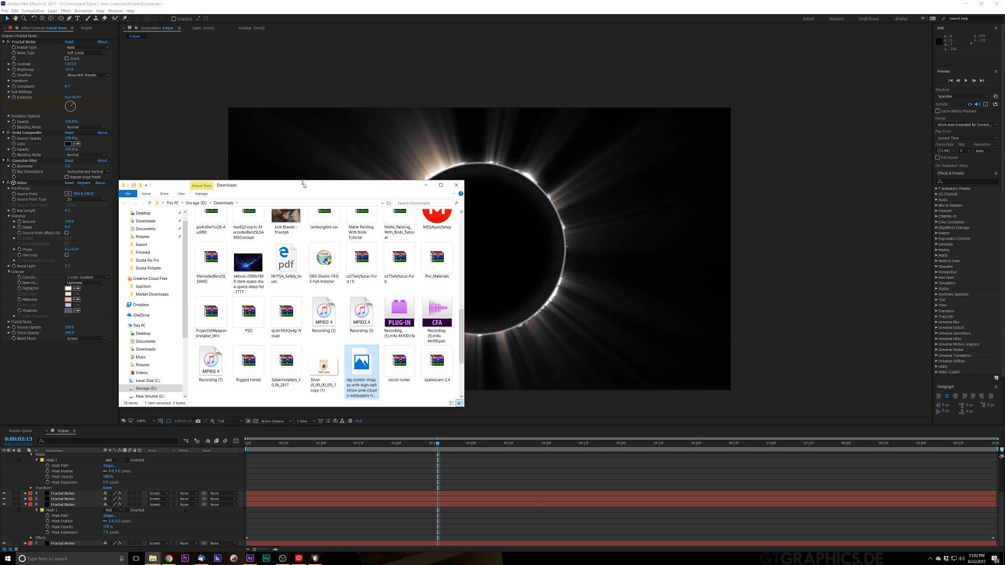
Step: Try to add the downloaded sky-tumblr cloud image to the Eclipse composition's timeline
left_click_drag(304, 186, 1004, 281)
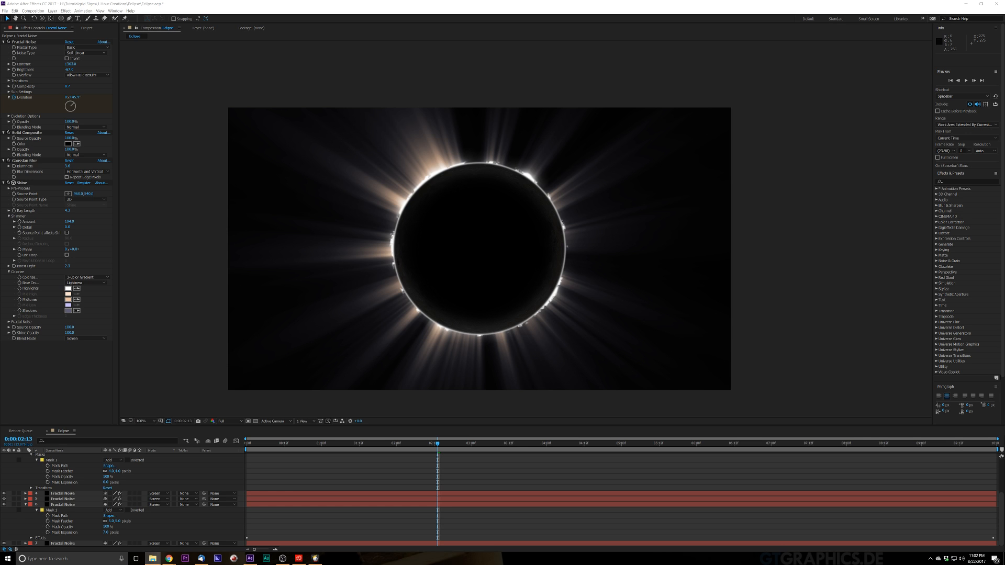
left_click_drag(1004, 293, 92, 493)
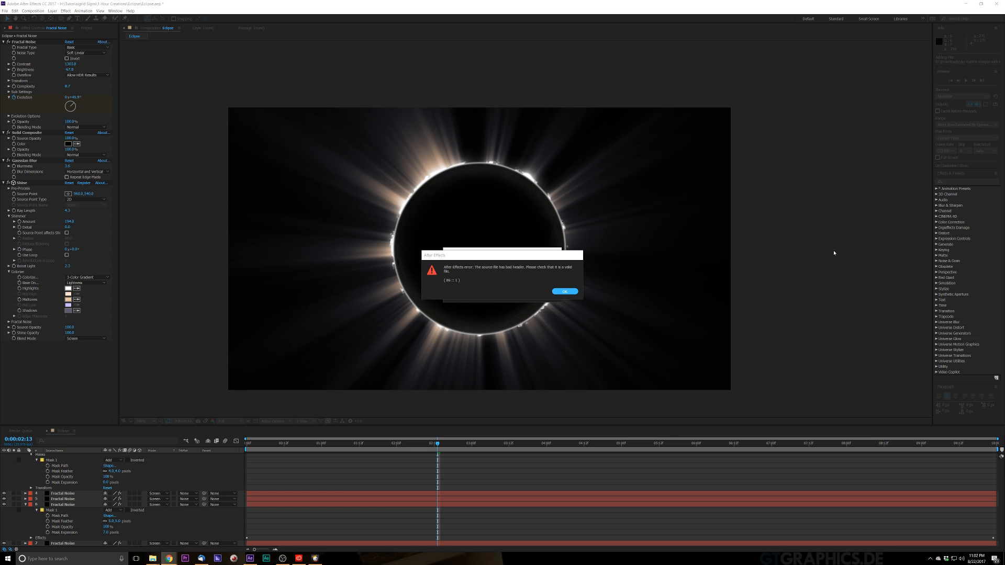
left_click(555, 294)
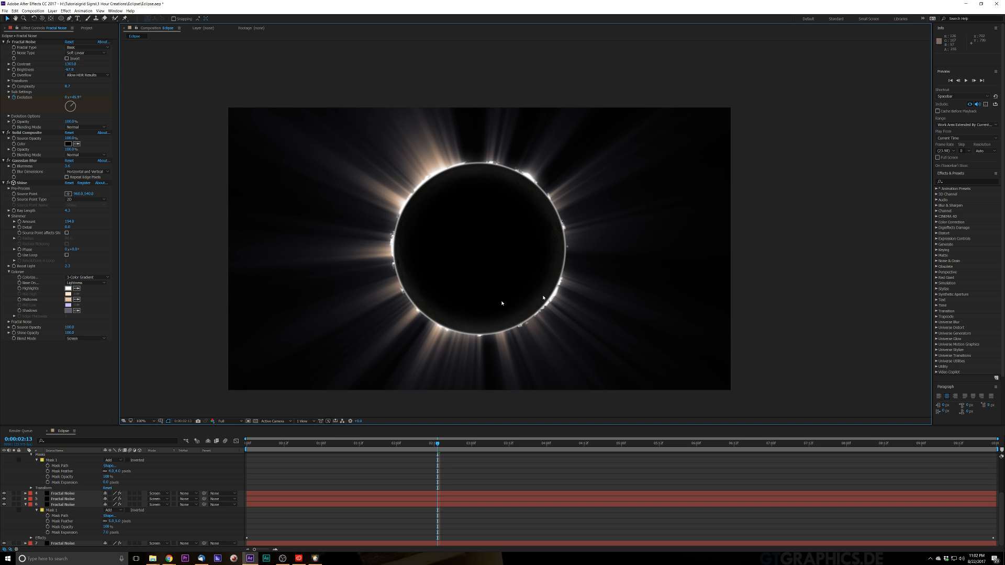
key("alt+Tab")
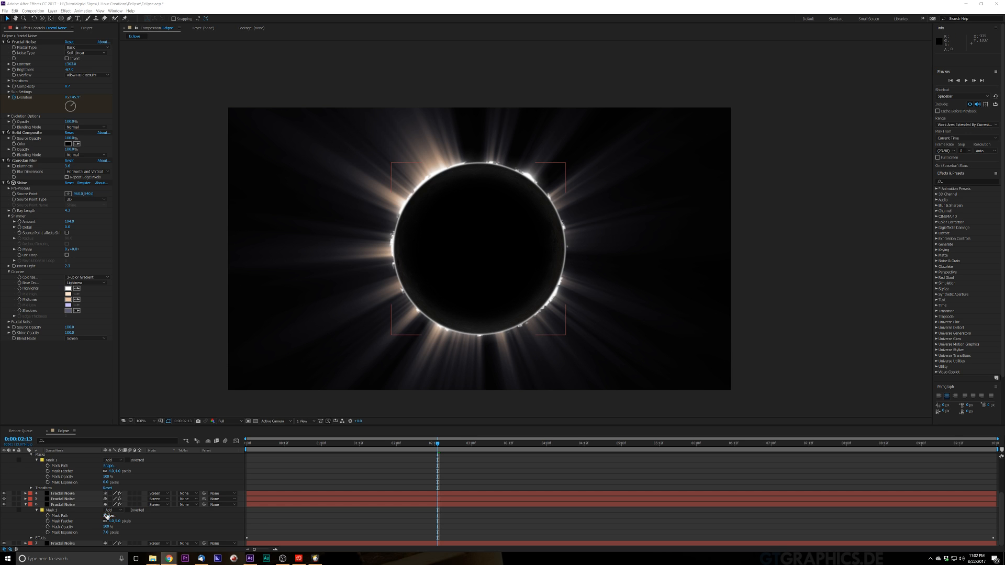
Step: Collapse the expanded properties of the Black Solid 1, White Solid 1 and Fractal Noise layers in the timeline
left_click(190, 470)
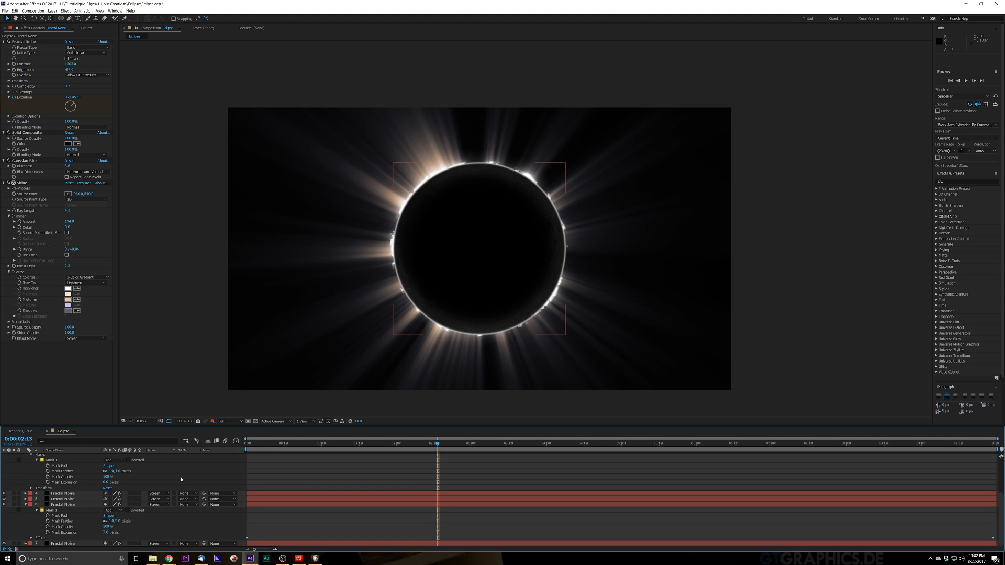
scroll(182, 482, "up", 3)
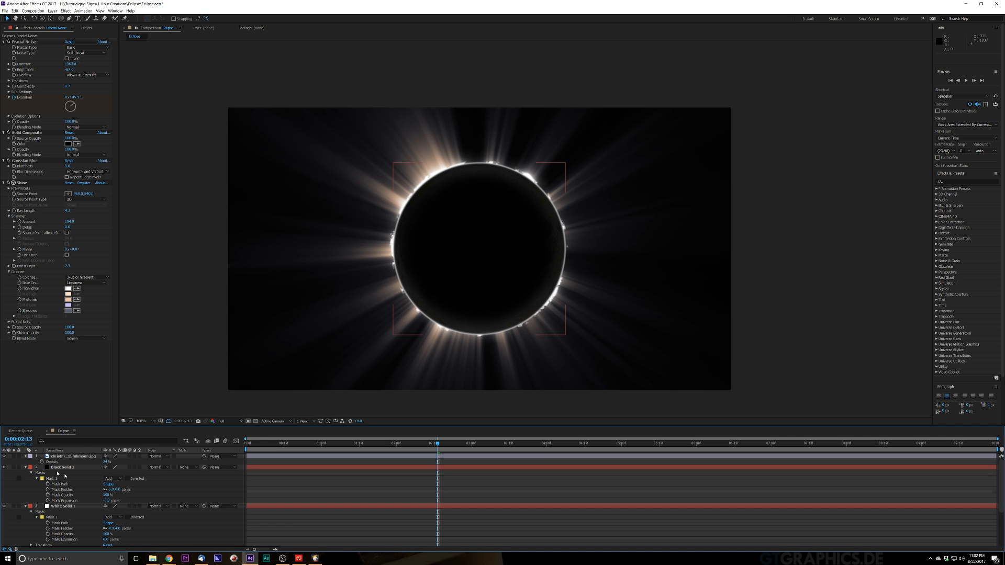
left_click(26, 468)
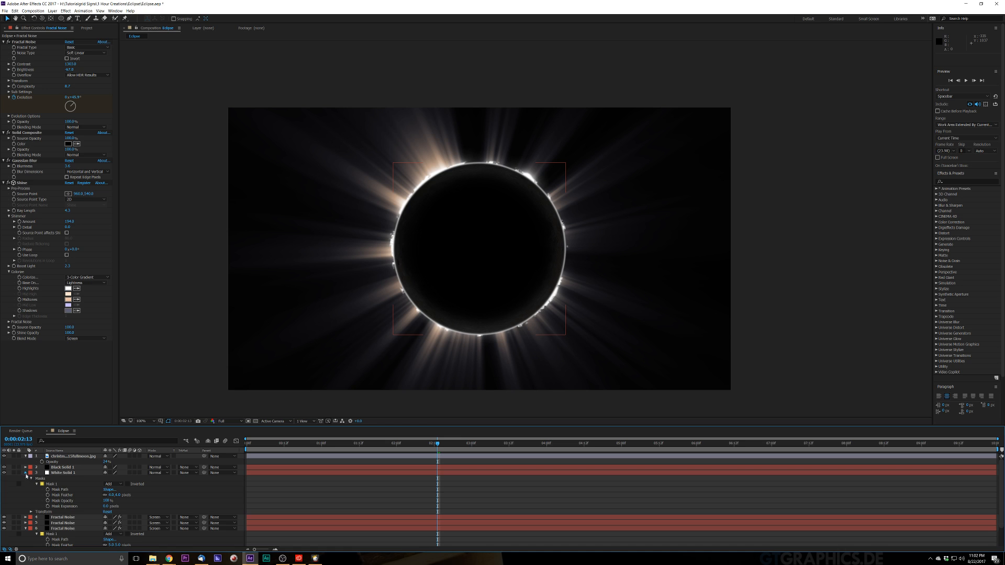
left_click(25, 472)
left_click(26, 490)
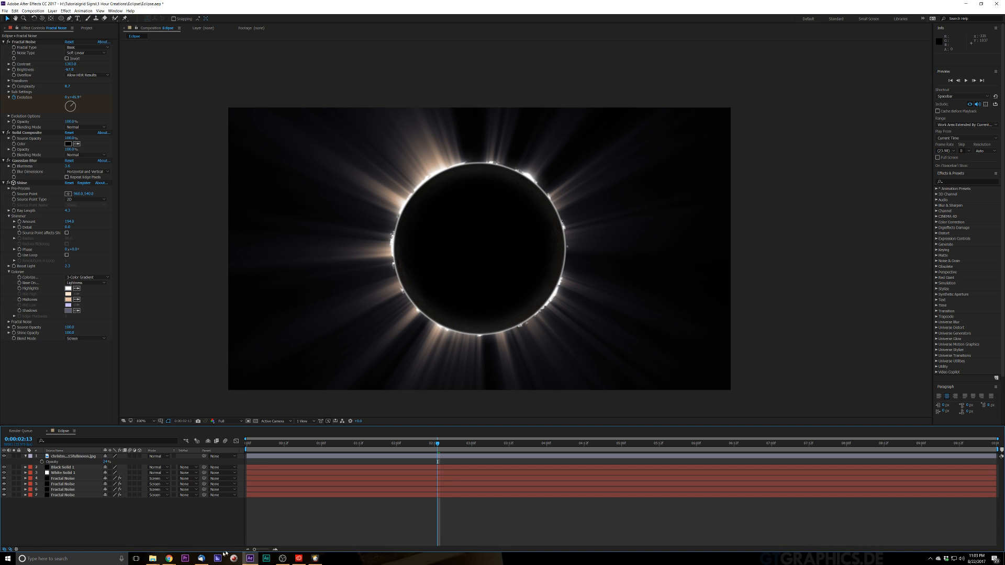
Step: Try again to import the downloaded sky image into the timeline, and check the file in the Photos viewer
mouse_move(153, 561)
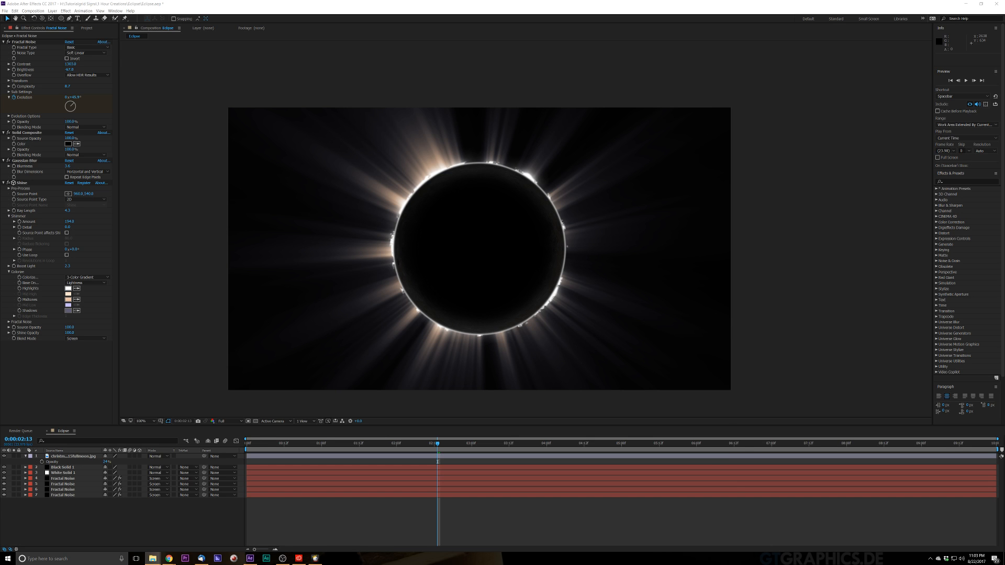
left_click_drag(826, 369, 718, 486)
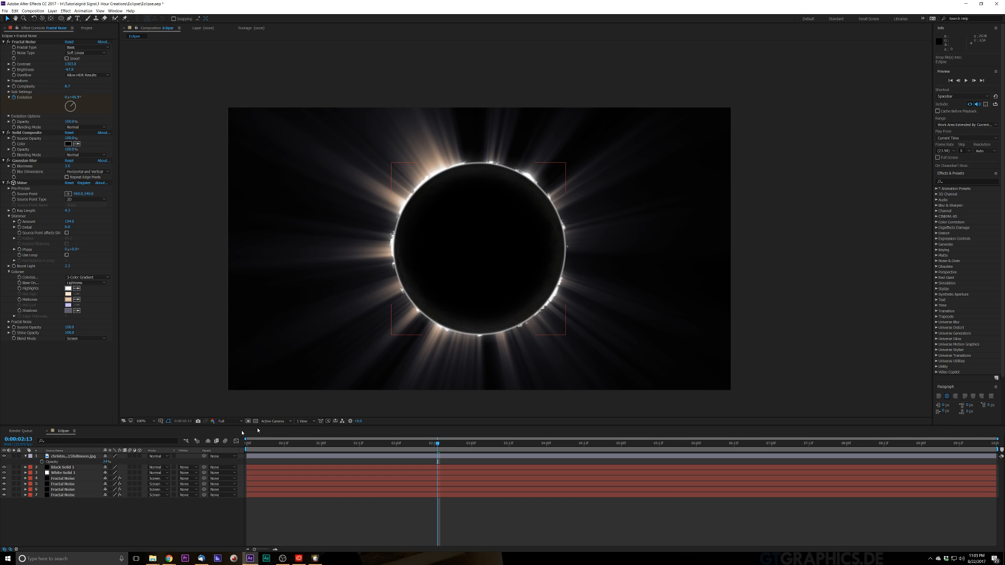
left_click_drag(257, 431, 202, 480)
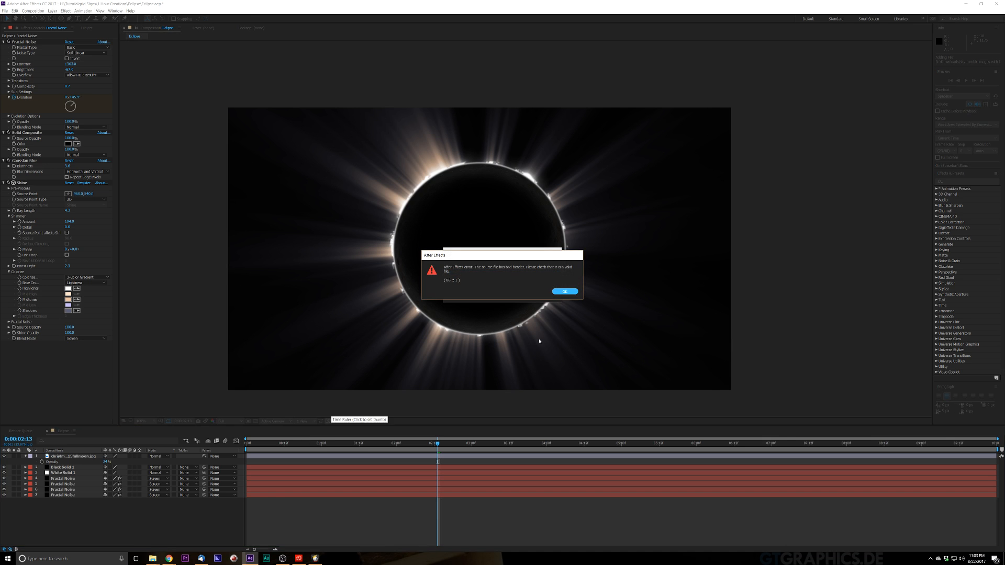
left_click(564, 292)
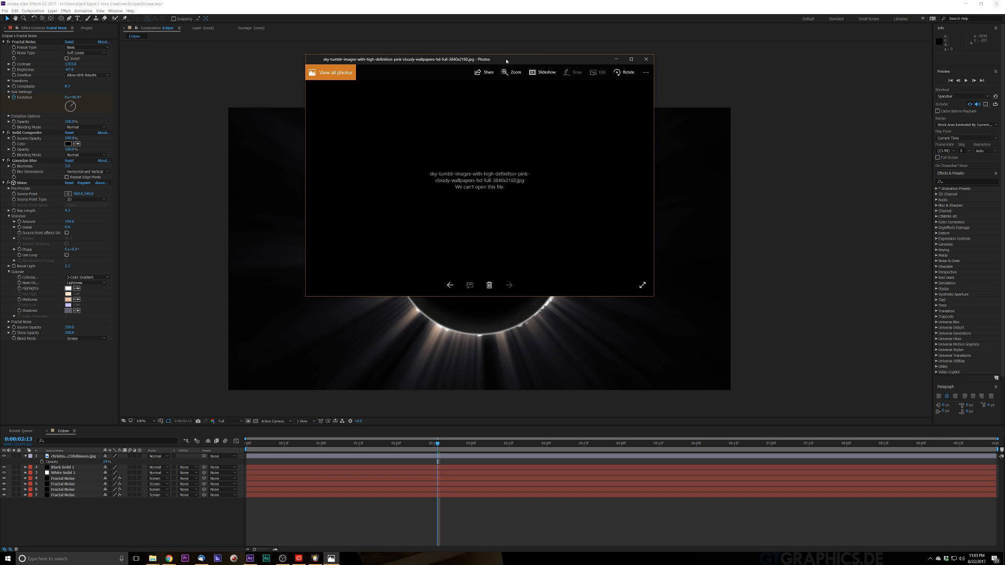
left_click(646, 59)
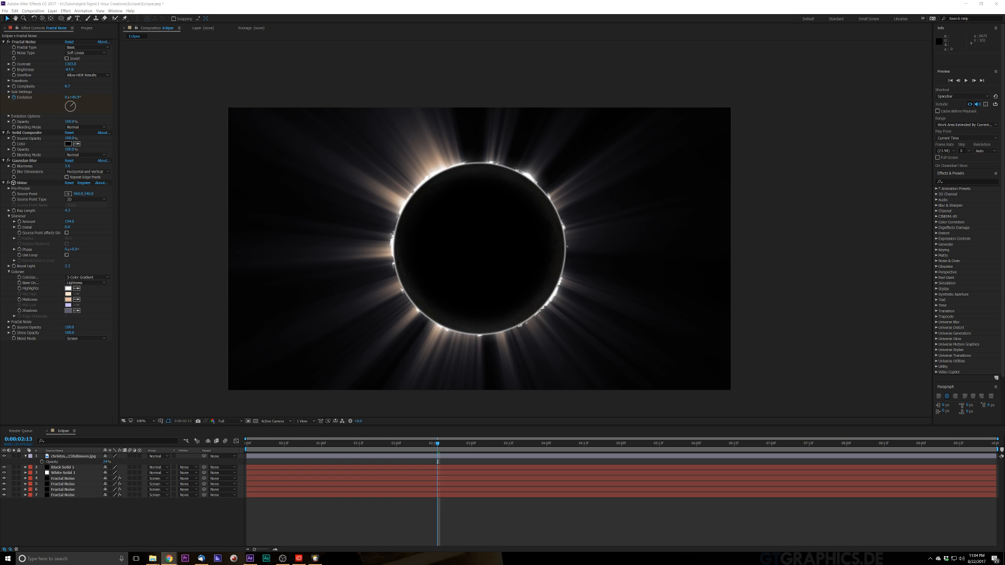
Step: Add the cloud photo img_0070 from the Eclipse folder to the composition and place it beneath all Fractal Noise layers
left_click_drag(341, 210, 160, 503)
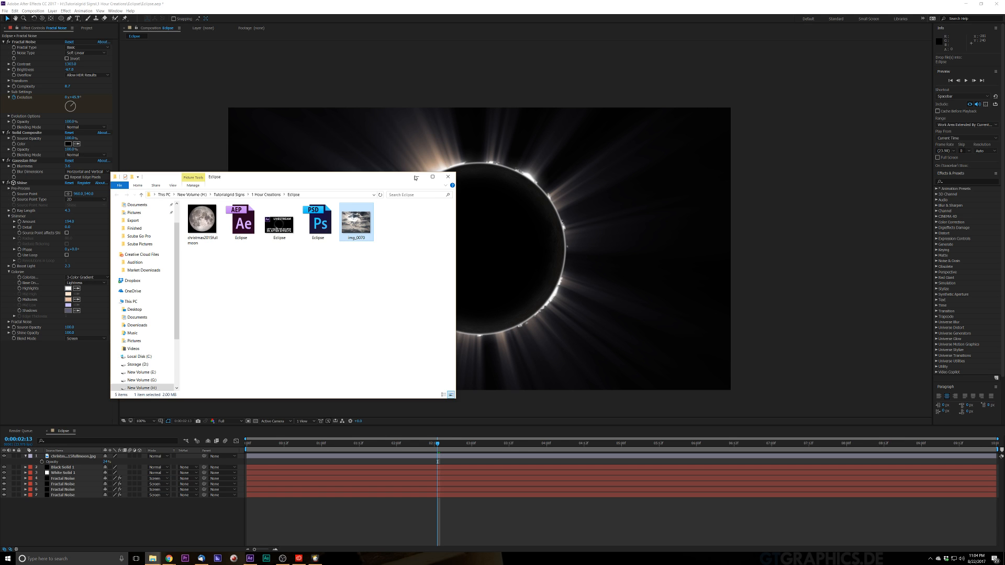
left_click(439, 79)
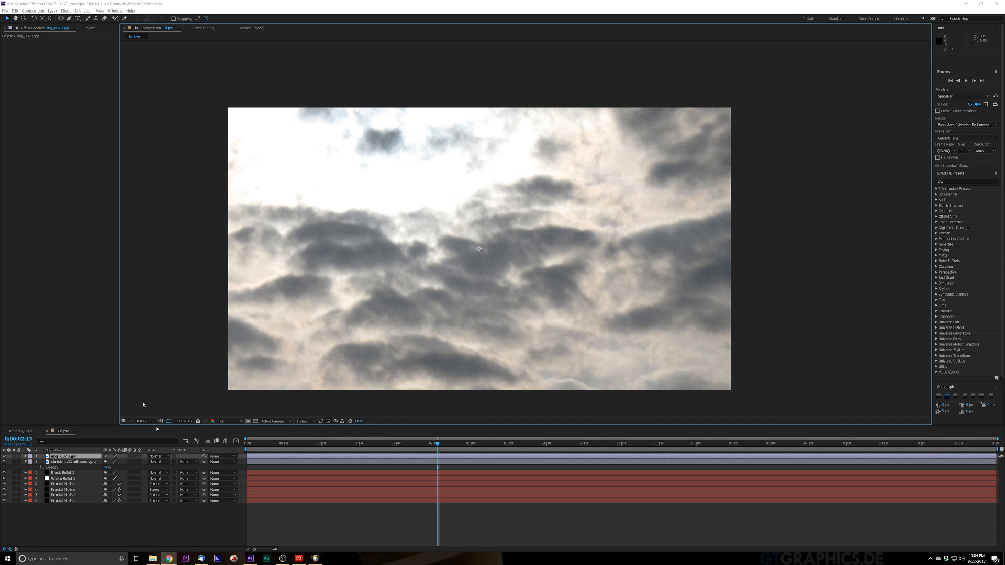
left_click_drag(65, 458, 62, 523)
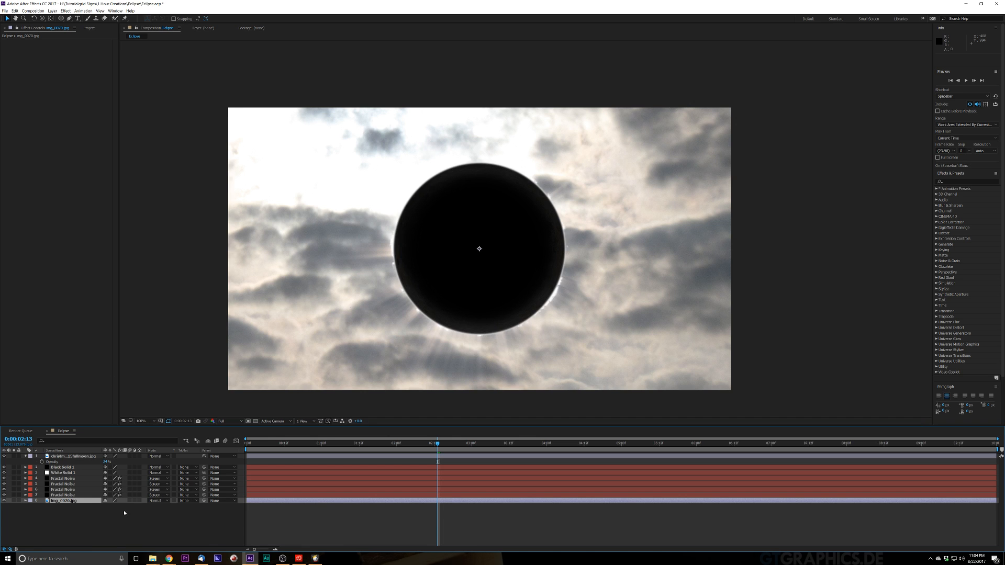
Step: Scale the img_0070.jpg cloud layer down to about 51% and move it lower, to a vertical position of about 745
key("s")
left_click(26, 501)
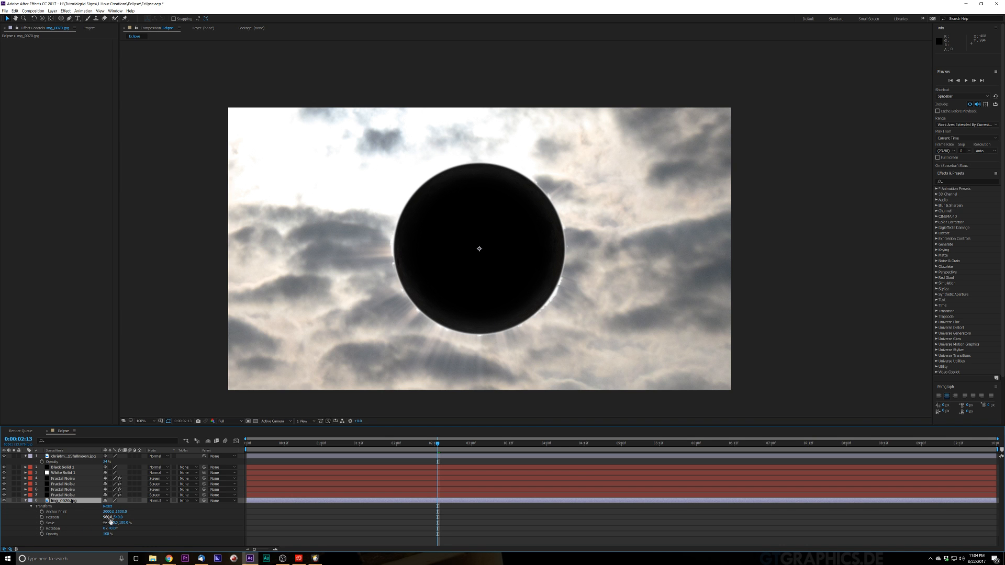
left_click_drag(112, 523, 101, 528)
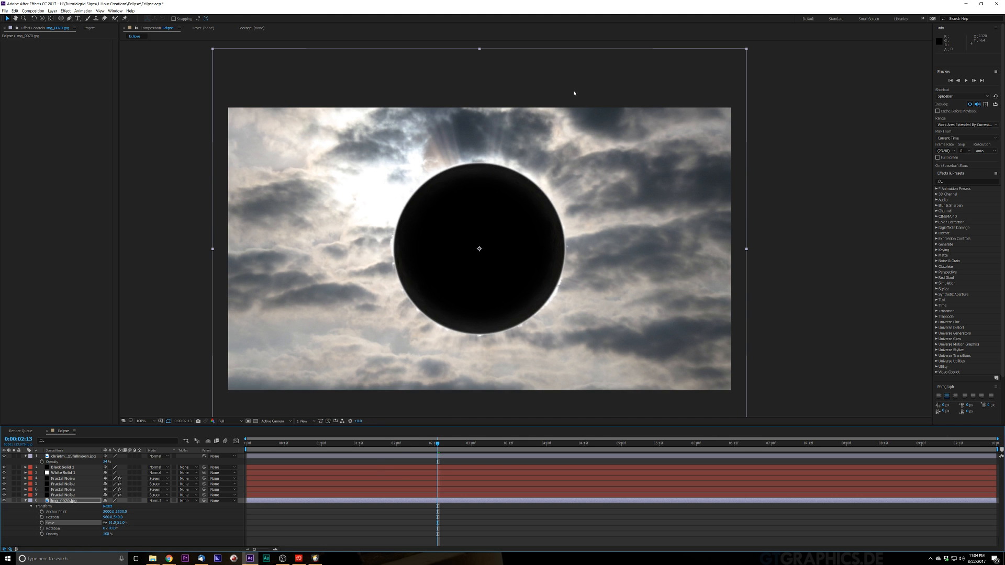
left_click_drag(573, 93, 571, 146)
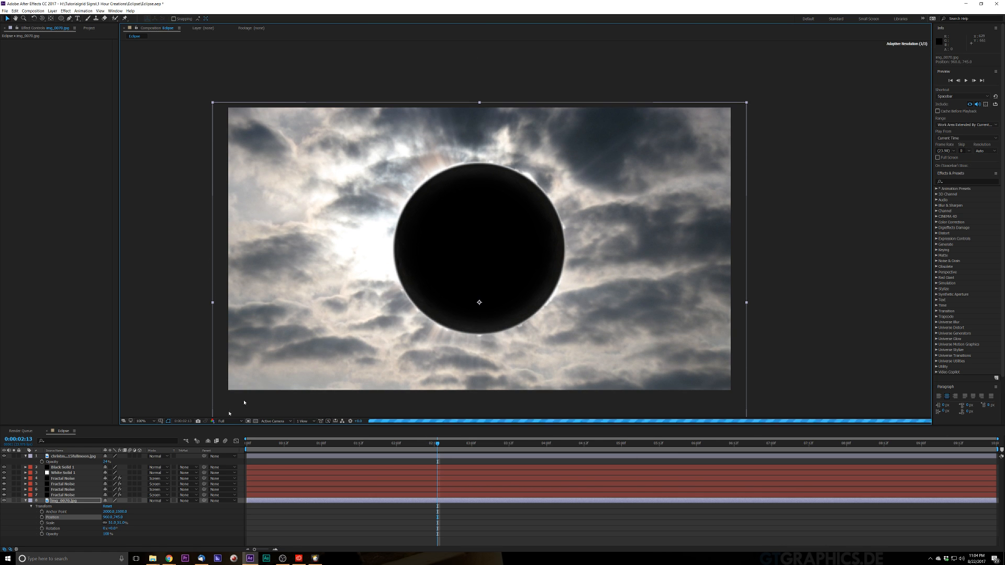
Step: Reduce the img_0070.jpg layer's opacity to about 7% and apply the Curves effect to it
key("t")
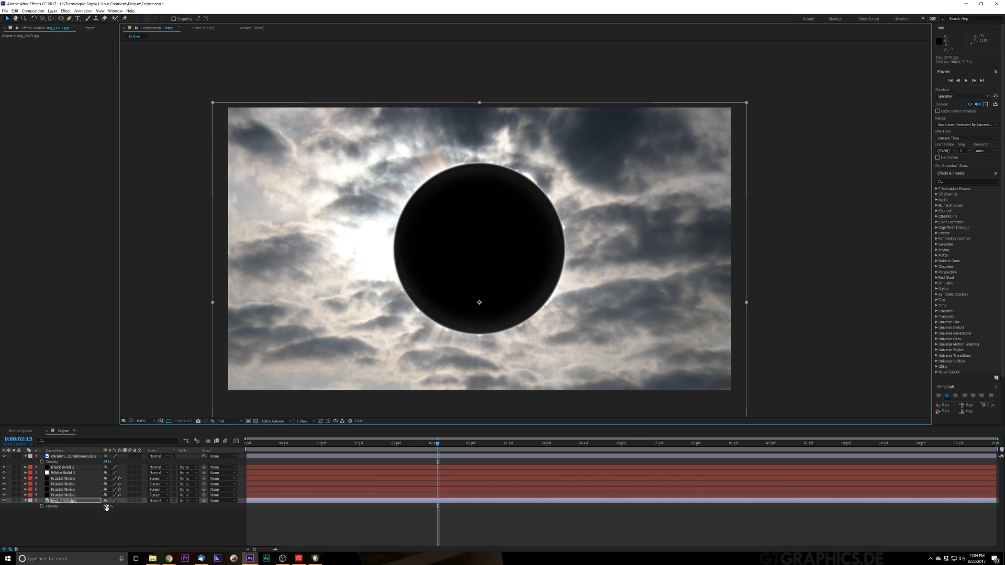
left_click_drag(107, 507, 91, 521)
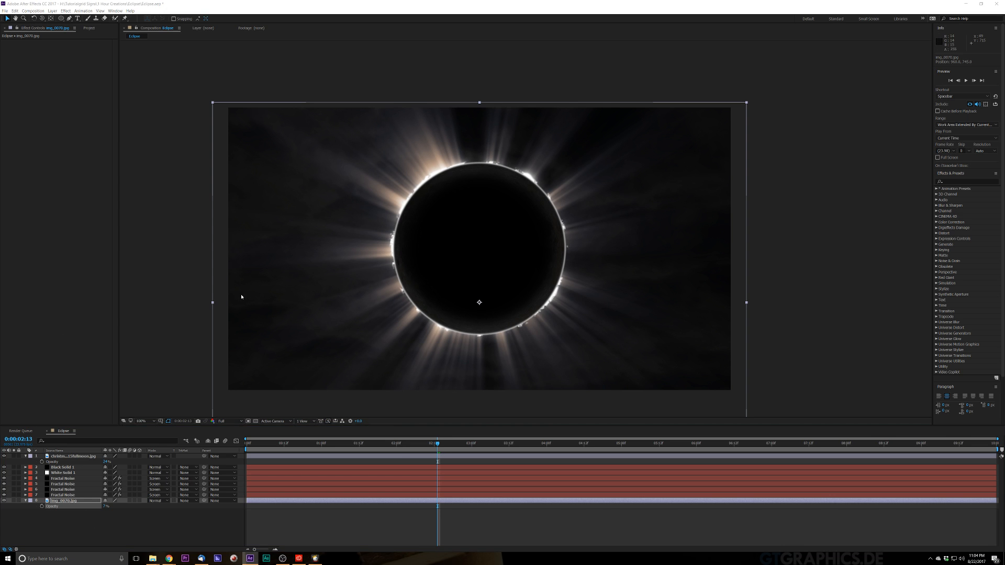
key("ctrl+space")
type("curves")
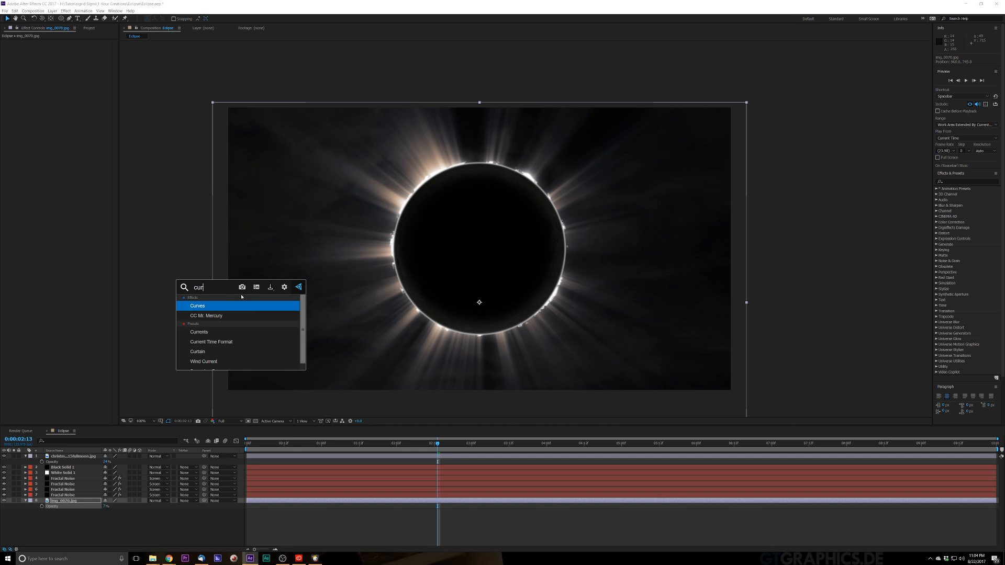
left_click(249, 306)
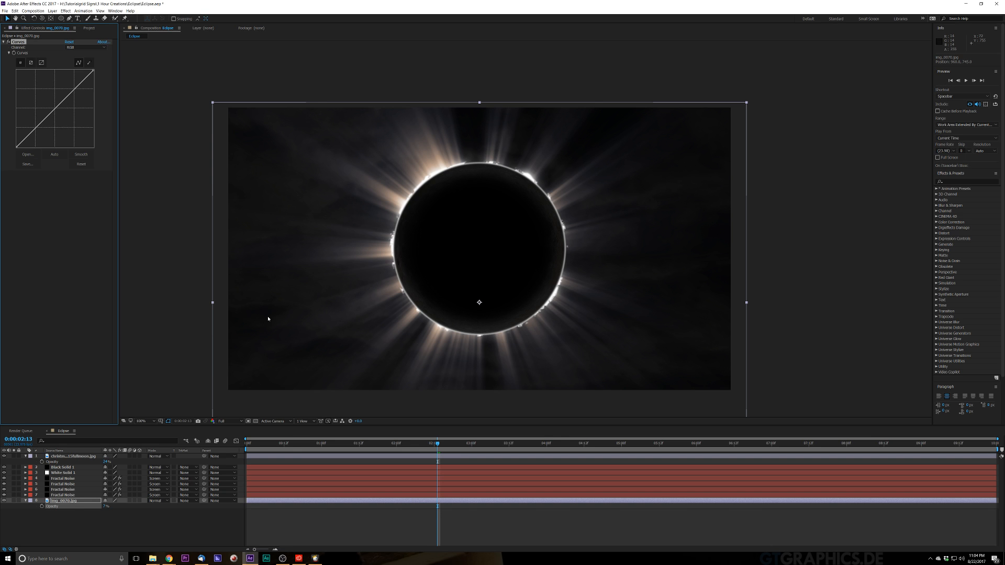
Step: Tint the clouds cool blue by raising the Blue channel curve, lowering the Red channel curve and smoothing it
left_click(71, 48)
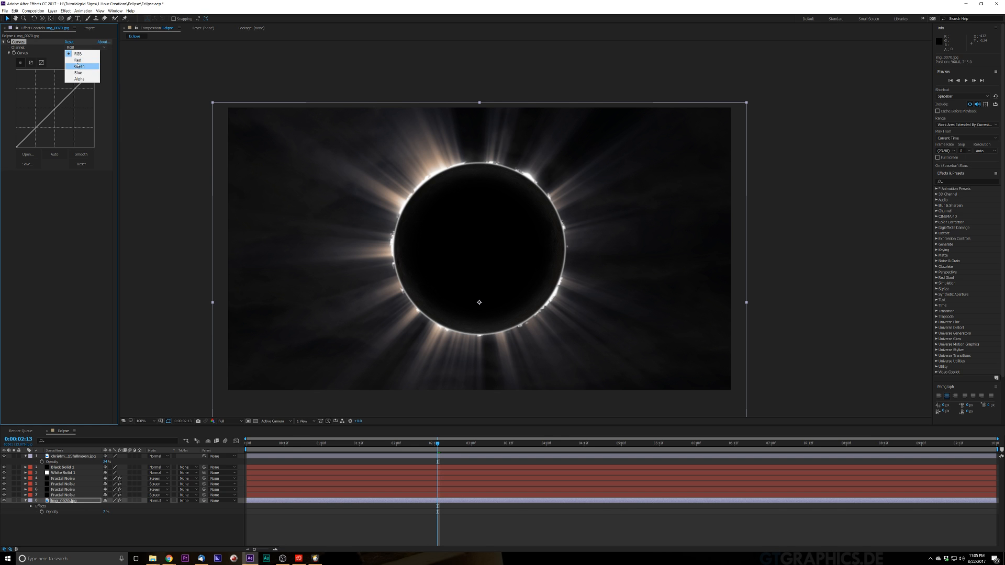
left_click(78, 73)
left_click_drag(55, 102, 42, 93)
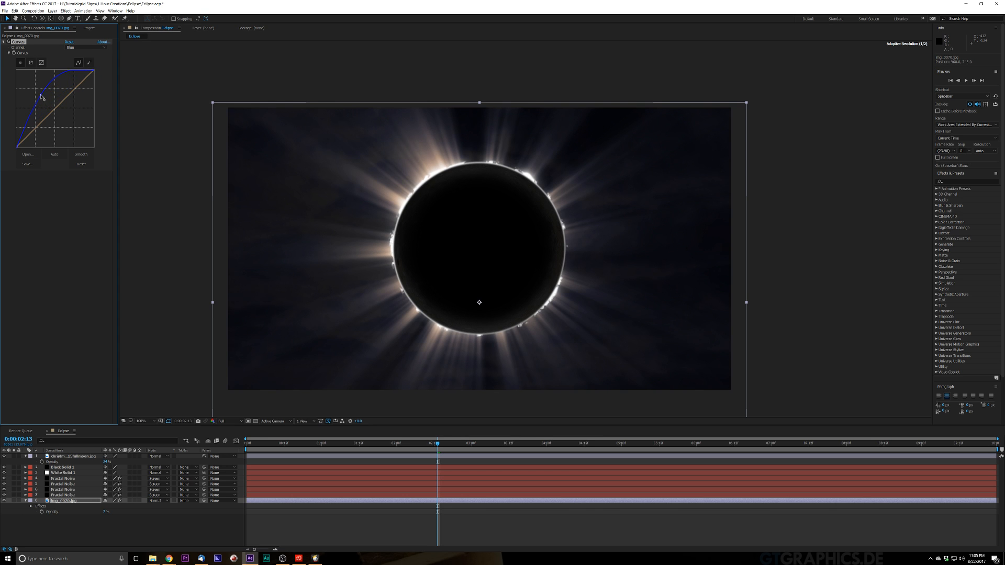
left_click(86, 47)
left_click(84, 57)
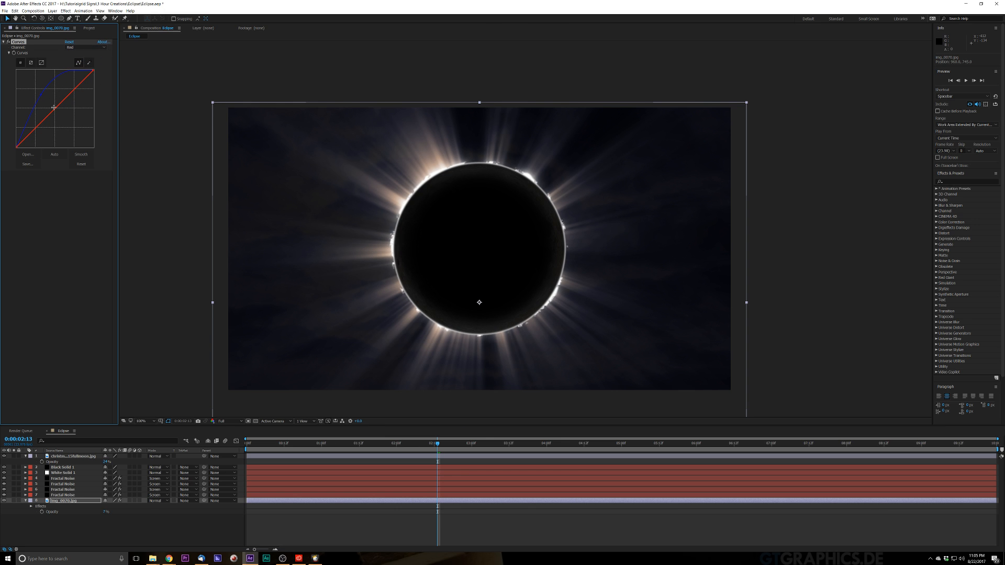
mouse_move(53, 109)
left_mouse_down()
mouse_move(46, 103)
mouse_move(60, 120)
left_mouse_up()
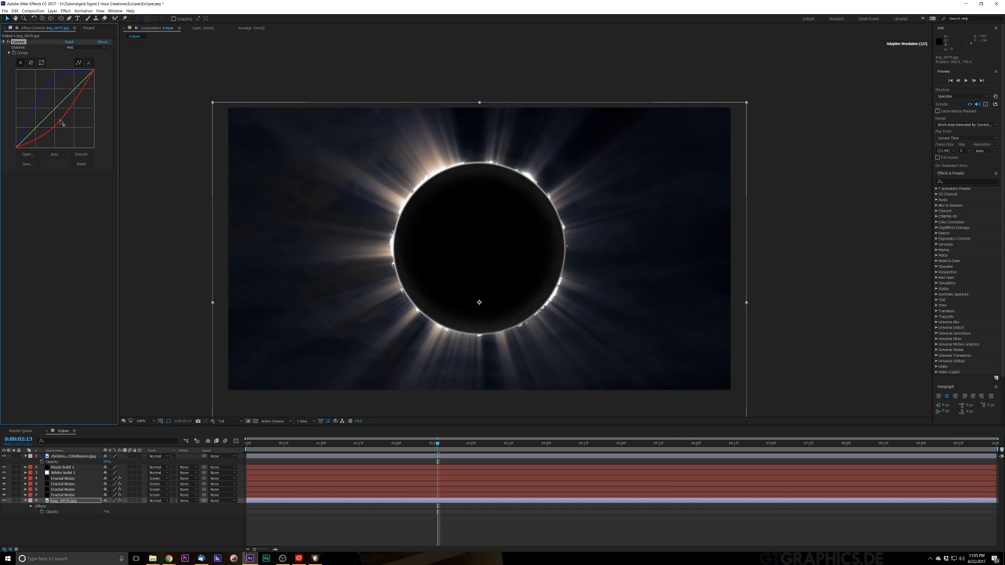
left_click(81, 154)
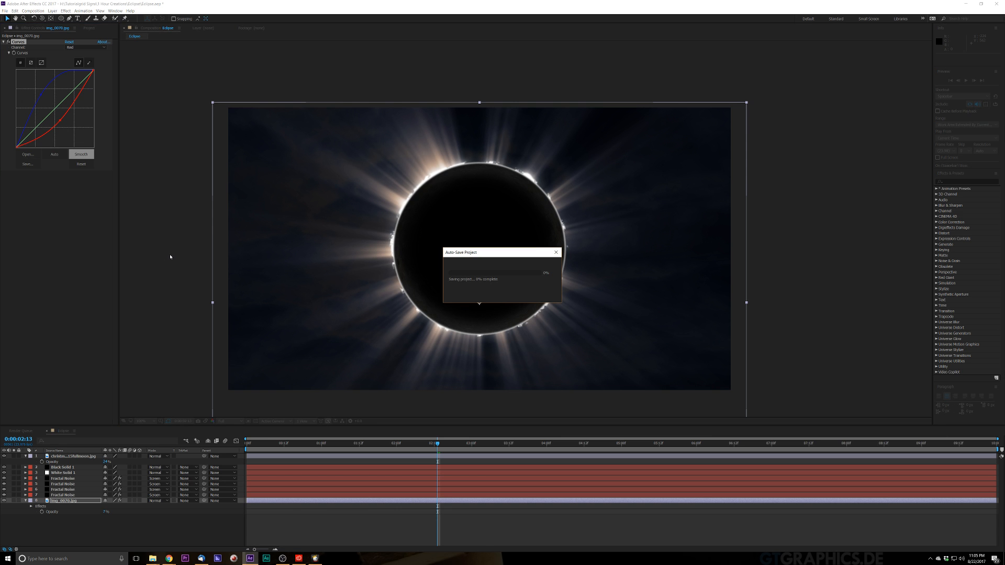
key("Return")
Step: Fine-tune the img_0070.jpg cloud layer's opacity so the clouds stay faint behind the corona
left_click(168, 249)
key("comma")
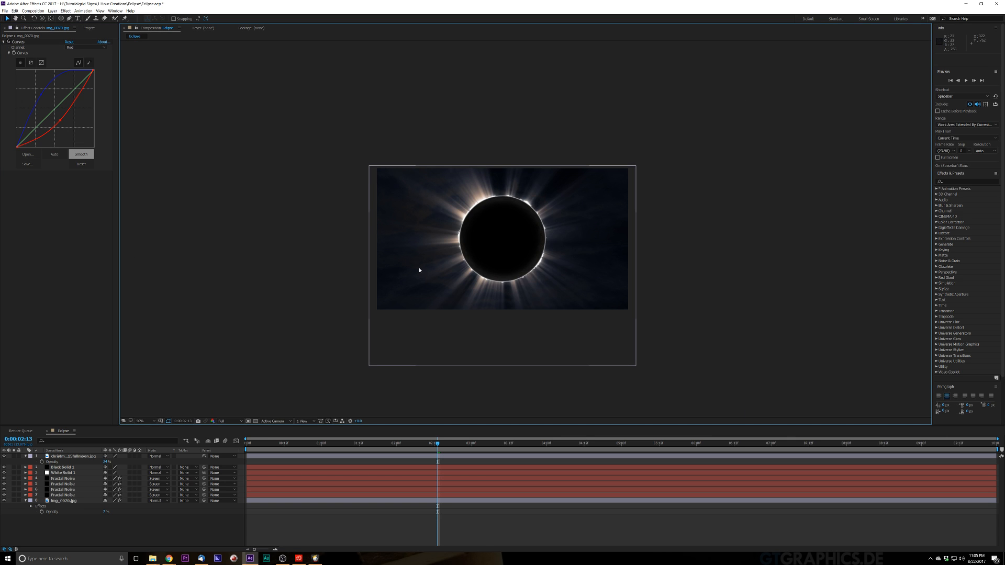
left_click(89, 500)
left_click(103, 513)
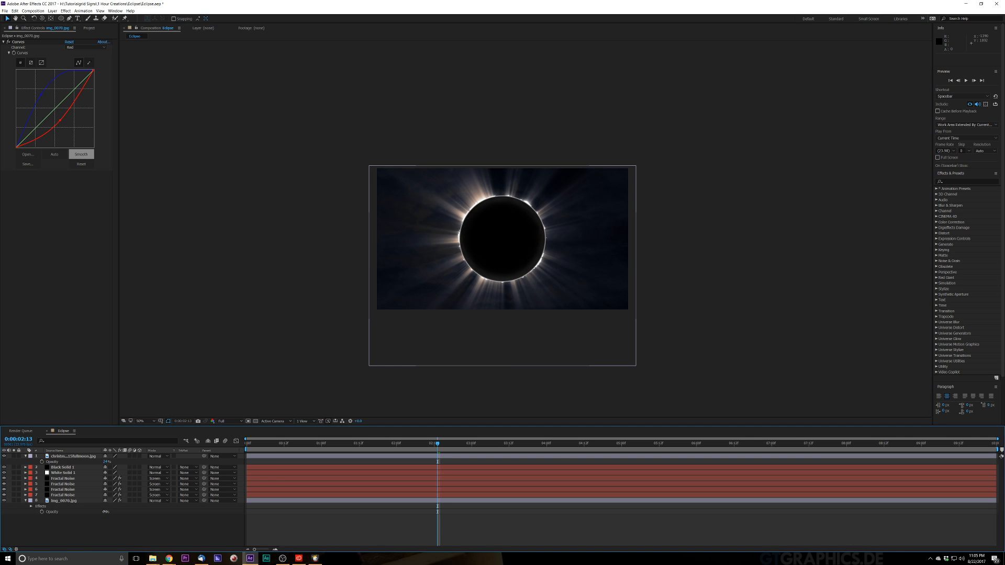
left_click(105, 511)
key("Return")
left_click(273, 283)
scroll(274, 275, "up", 1)
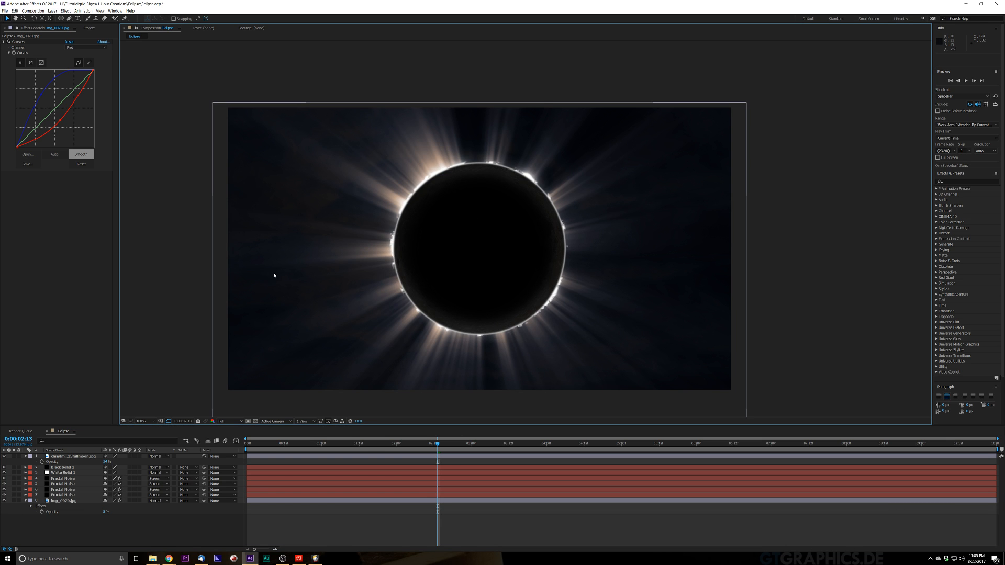
scroll(234, 261, "down", 1)
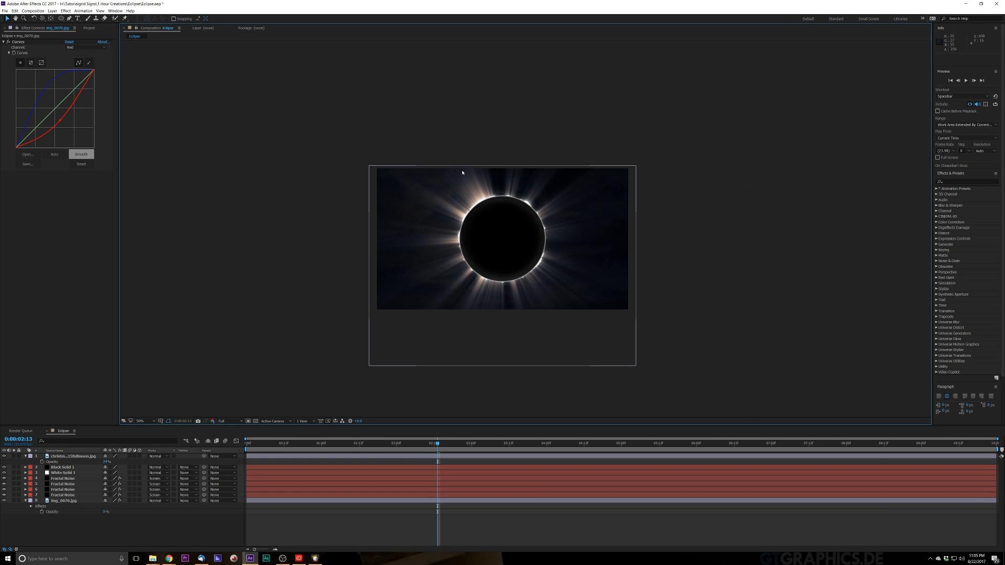
Step: Preview the eclipse animation from the first frame with the tinted cloud background
left_click_drag(424, 178, 397, 215)
scroll(398, 214, "up", 1)
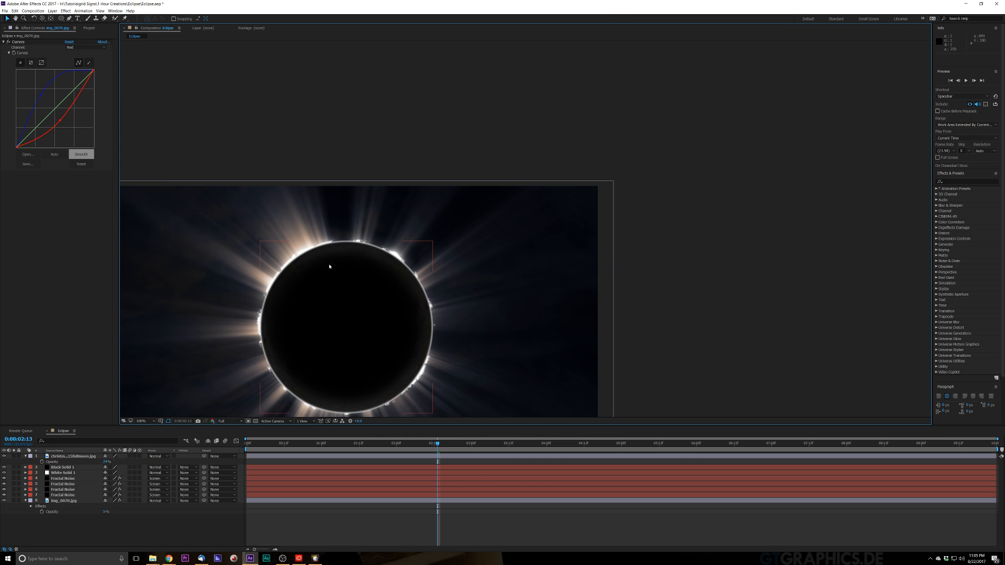
left_click_drag(330, 266, 387, 236)
key("v")
left_click(248, 447)
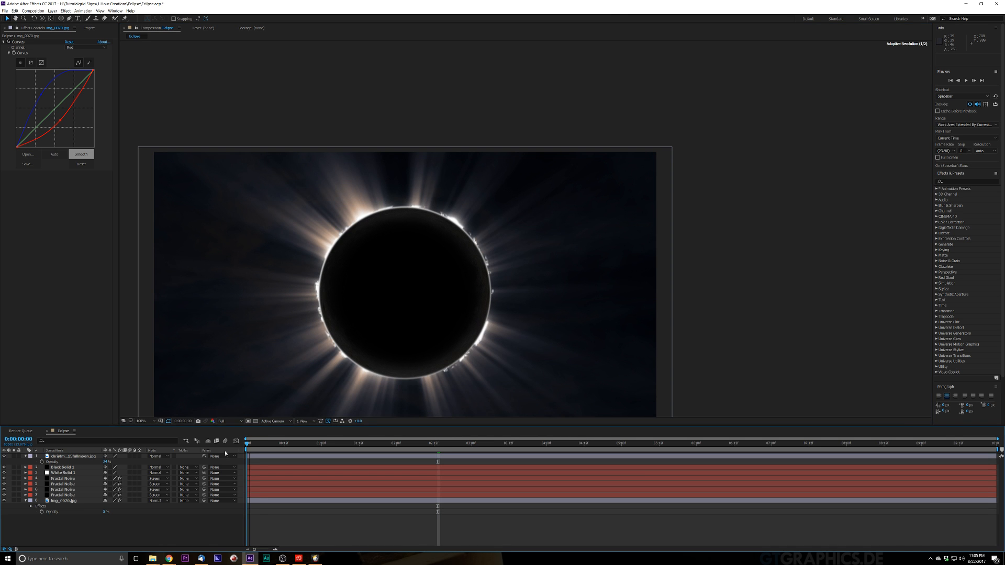
key("space")
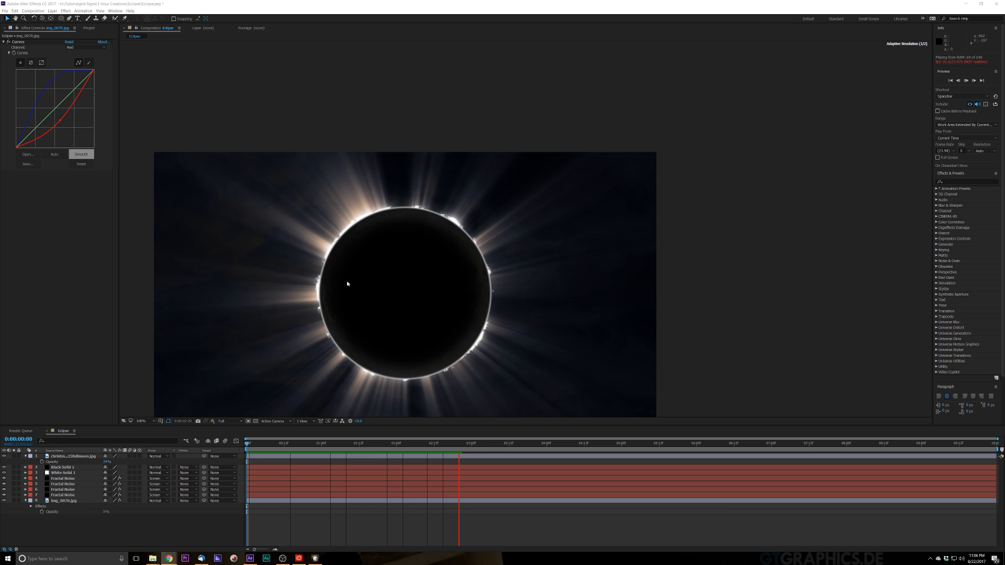
left_click_drag(368, 266, 406, 220)
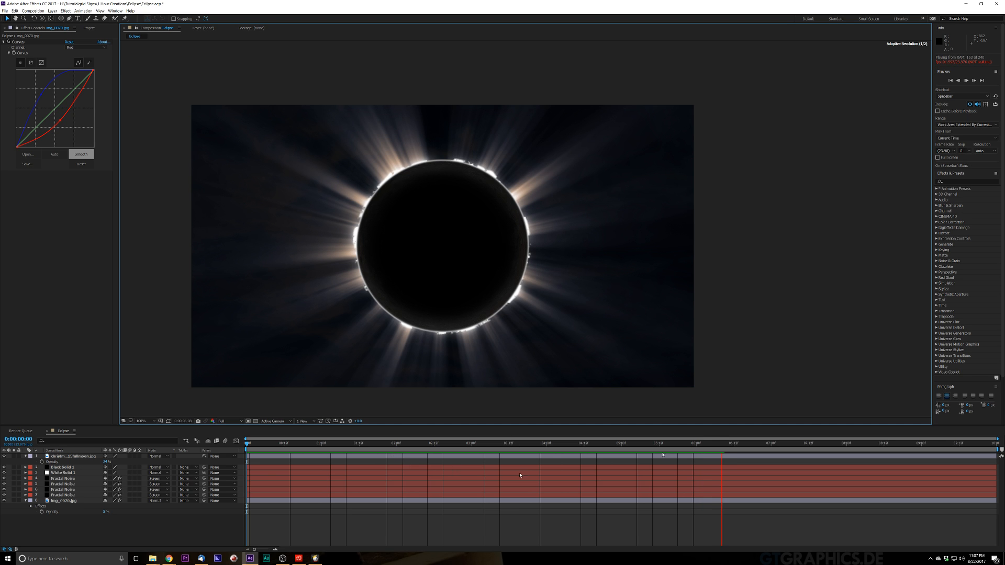
key("space")
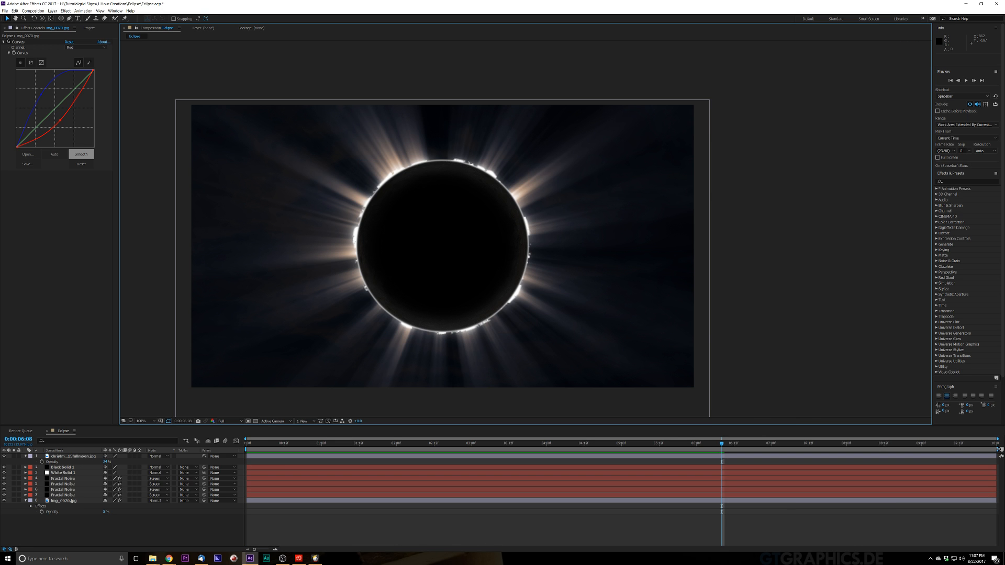
Step: Shorten the work area to end at about 0:00:06:08 and preview that range
left_click_drag(995, 450, 722, 481)
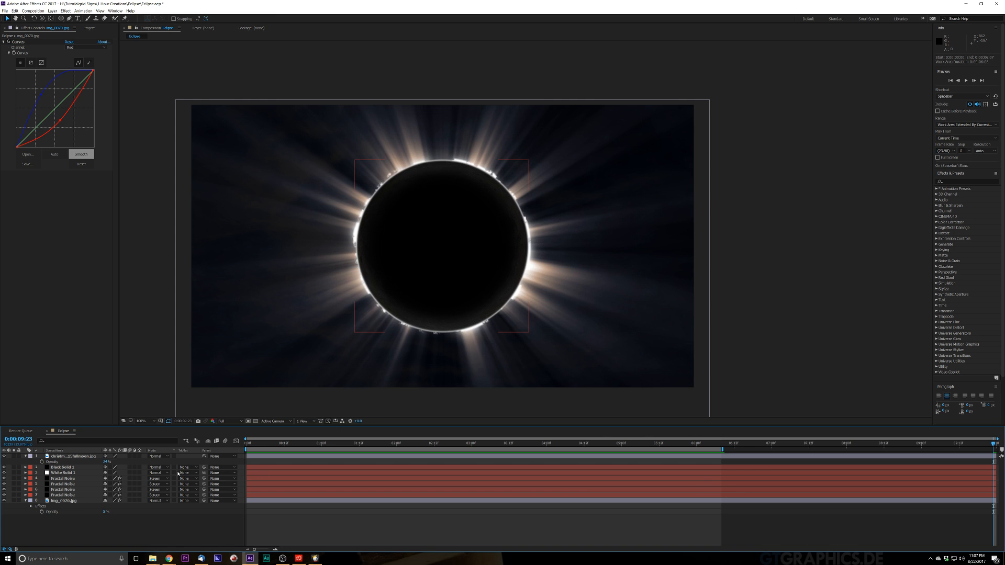
key("space")
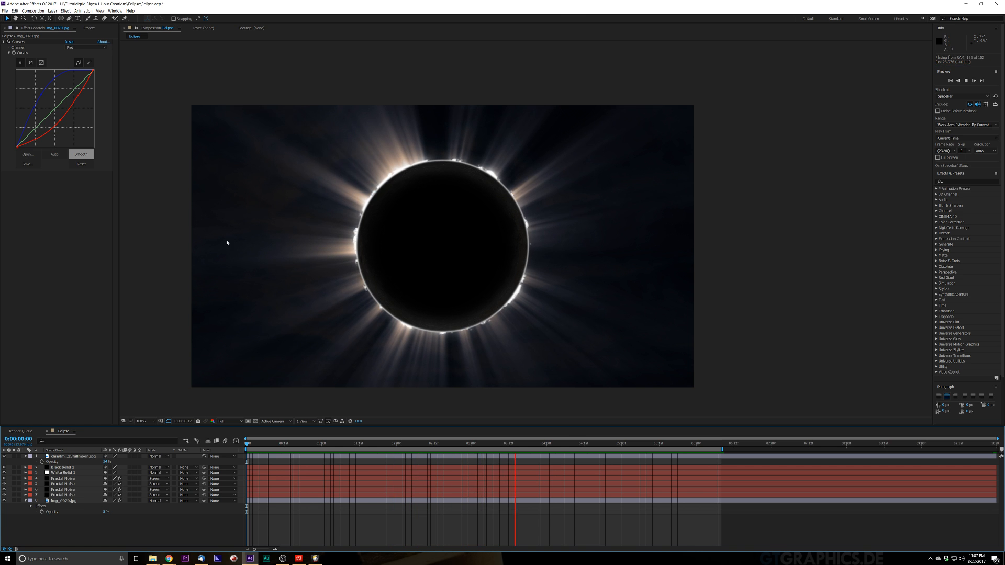
key("space")
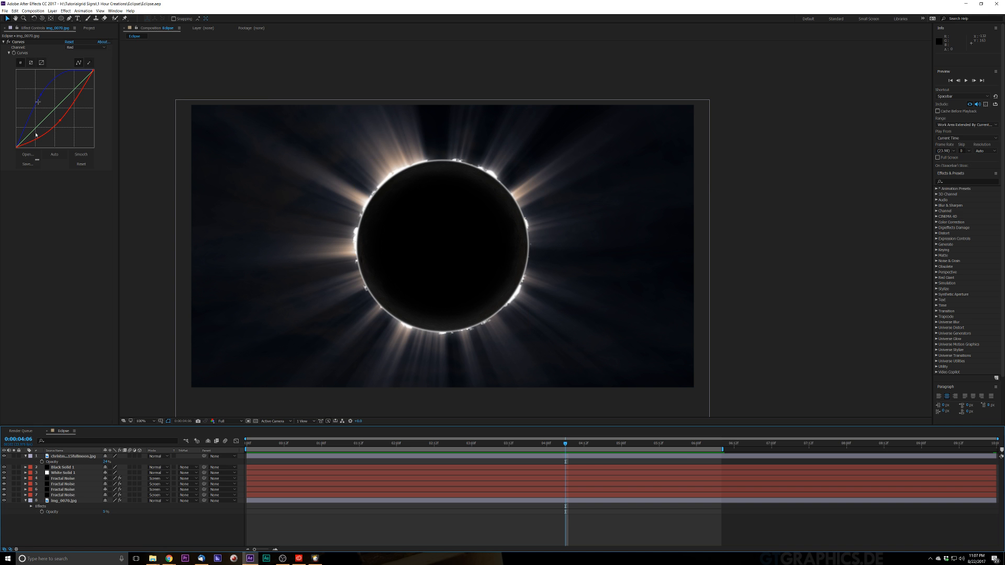
Step: Create a new black solid layer named Flare at the composition's size
left_click(63, 11)
mouse_move(52, 11)
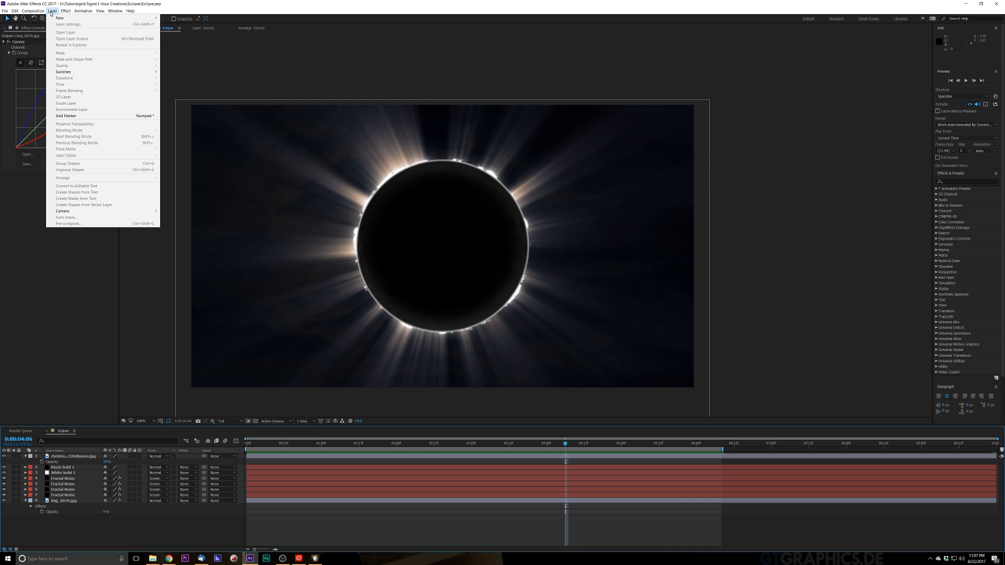
mouse_move(105, 18)
left_click(192, 29)
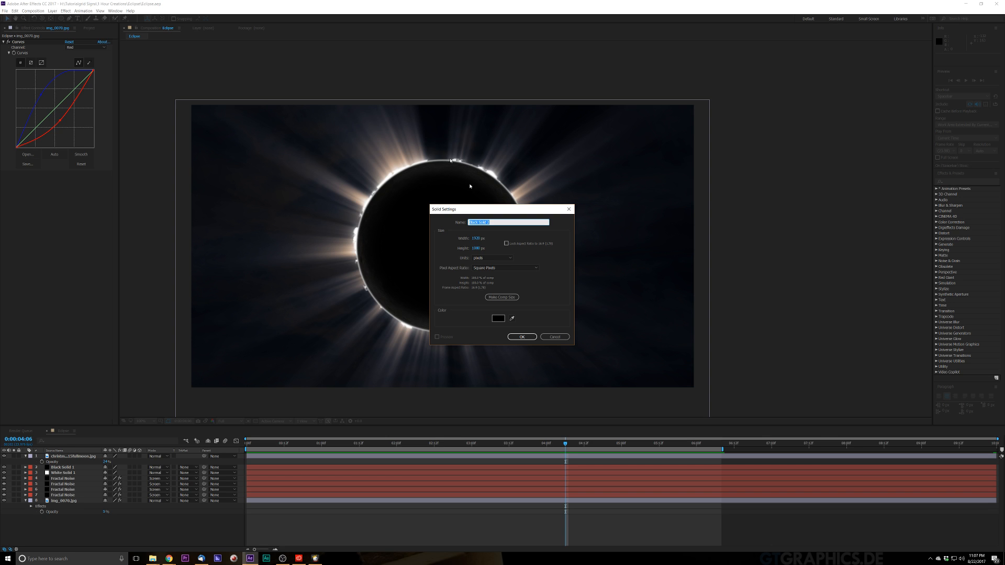
key("BackSpace")
key("Return")
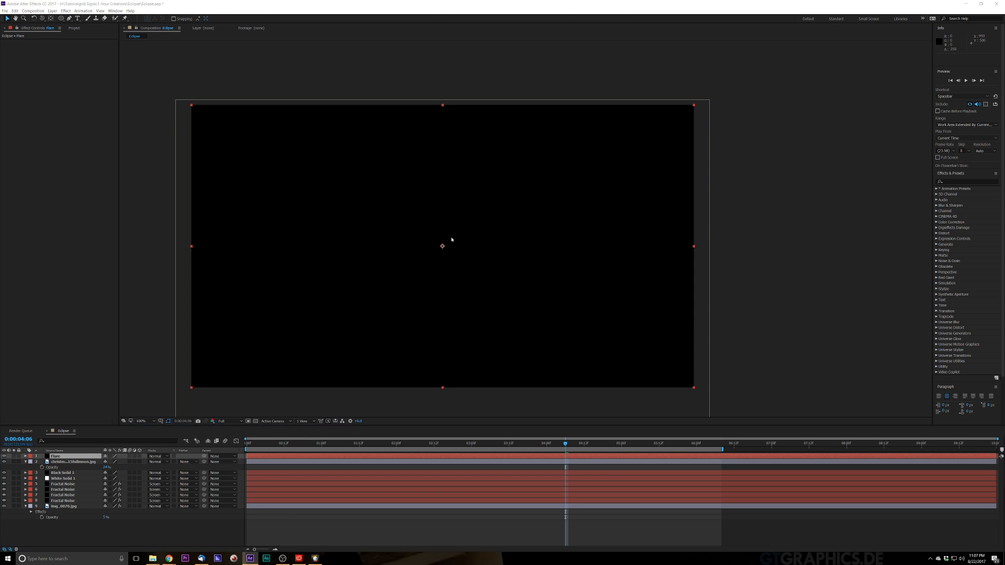
Step: Apply the Optical Flares effect to the Flare layer and open a preset folder in its preset browser
key("ctrl+space")
type("opti")
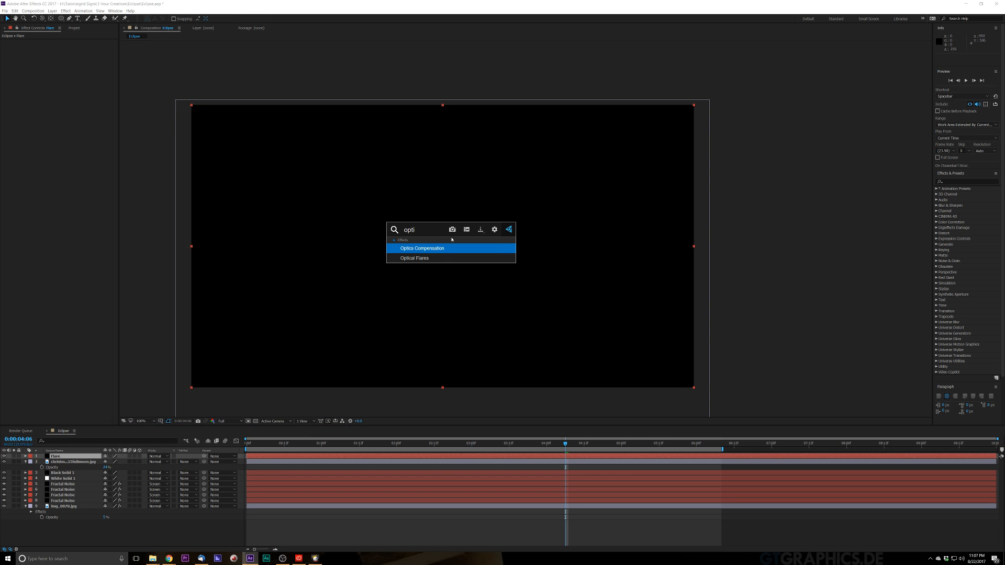
key("Down")
key("Return")
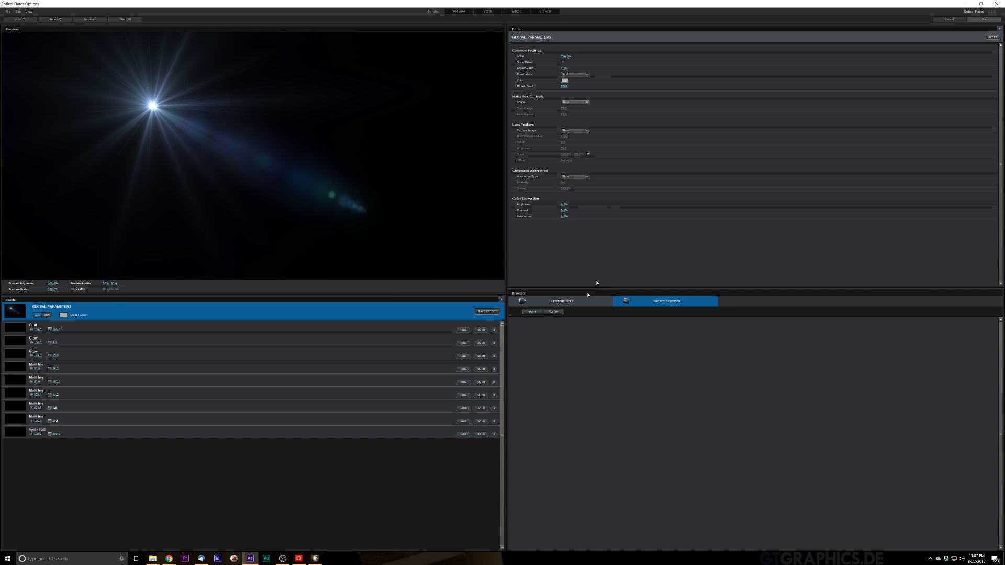
left_click(574, 302)
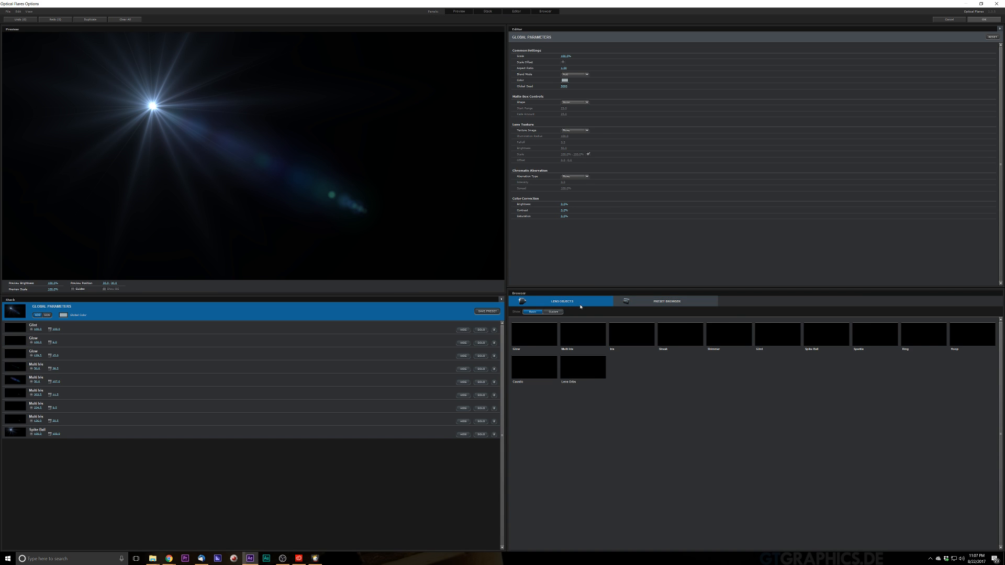
left_click(671, 301)
double_click(589, 346)
Step: Try the dusty bluish window flare preset and move its light source across the preview
left_click(541, 371)
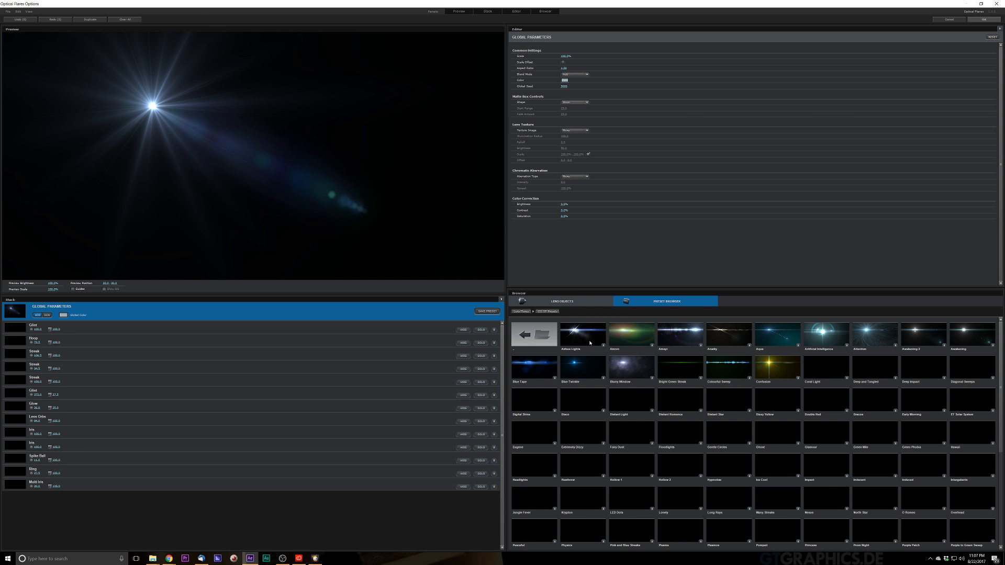
left_click(630, 371)
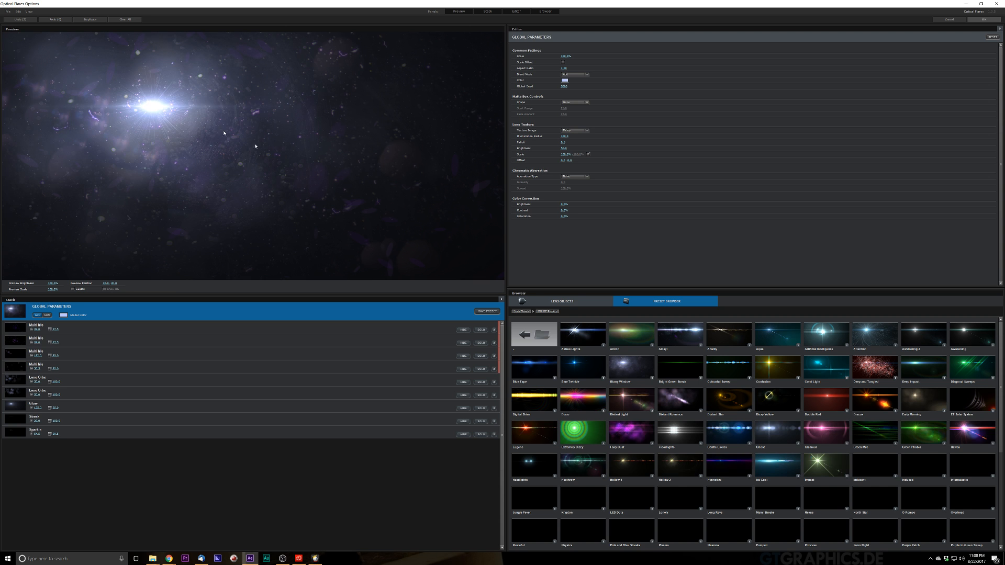
left_click_drag(152, 105, 355, 170)
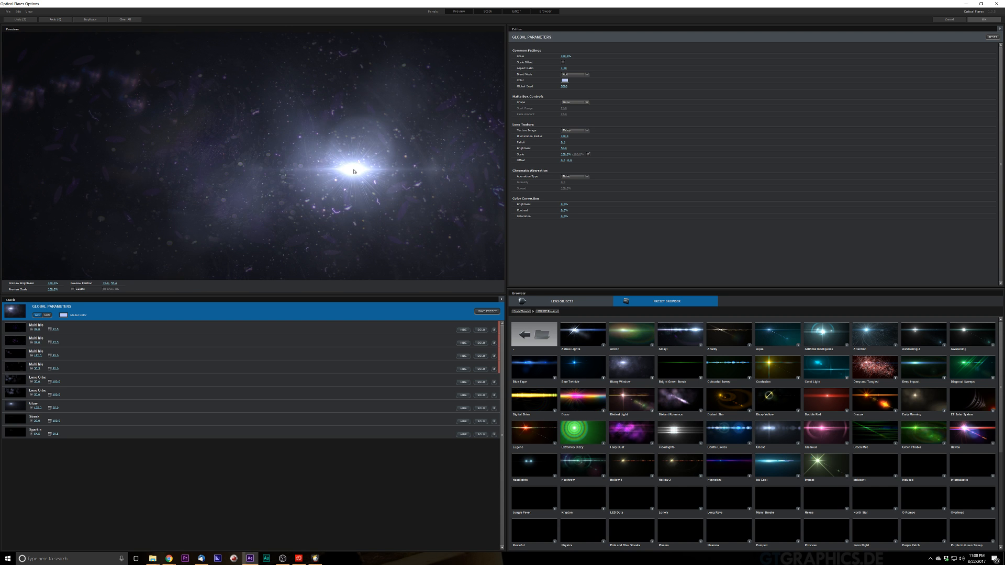
Step: Load the Distant Romance flare preset and reposition its light source in the preview
left_click(717, 429)
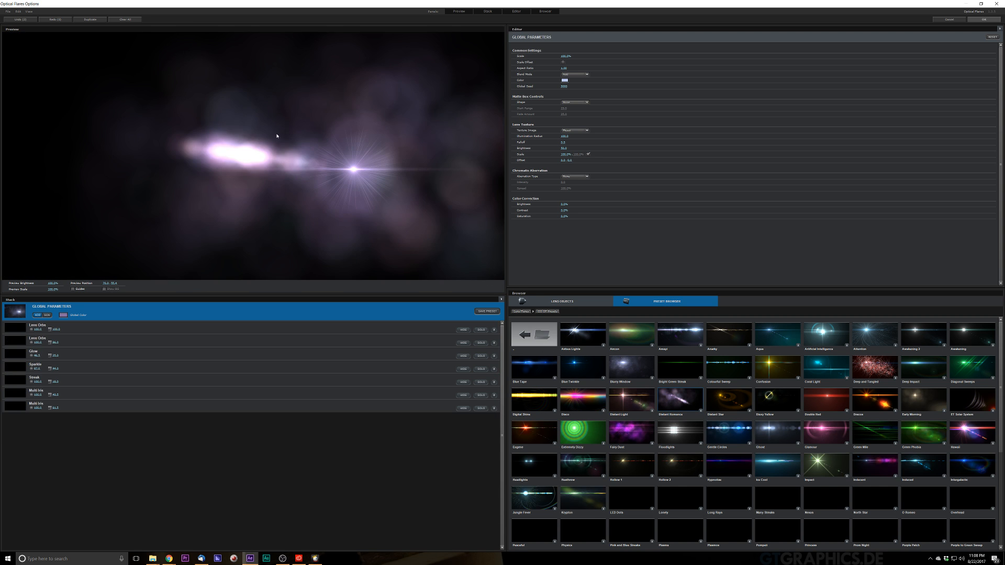
left_click_drag(224, 105, 189, 103)
left_click_drag(186, 142, 359, 138)
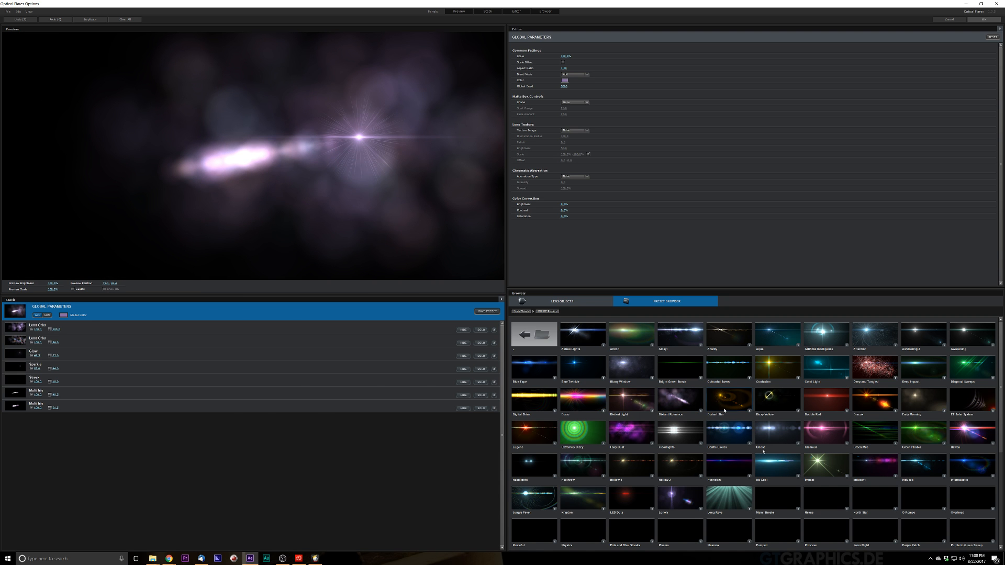
Step: Try the Ice Cool and Physics flare presets, moving the light source across the preview for each
left_click(771, 463)
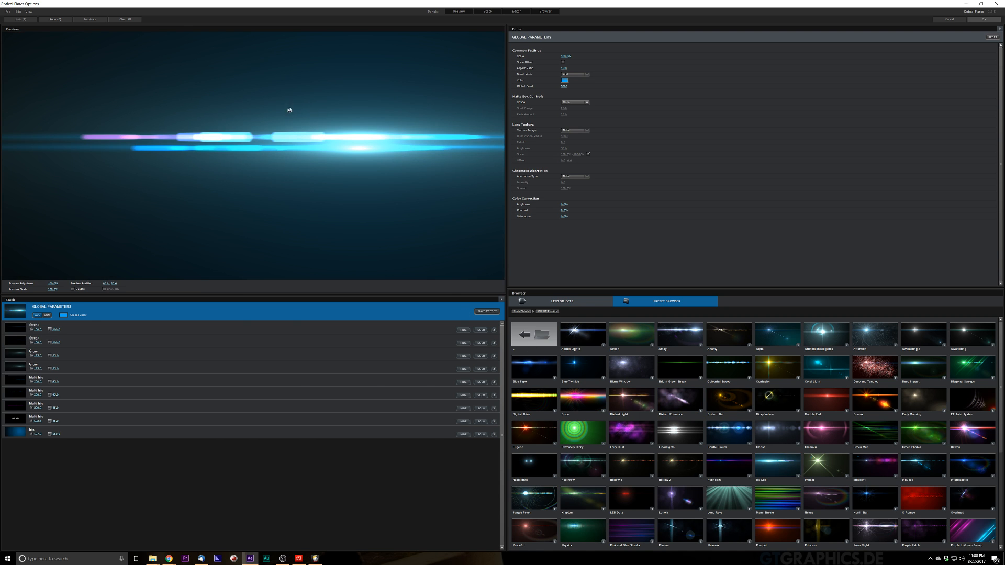
left_click_drag(287, 110, 340, 136)
scroll(802, 473, "down", 5)
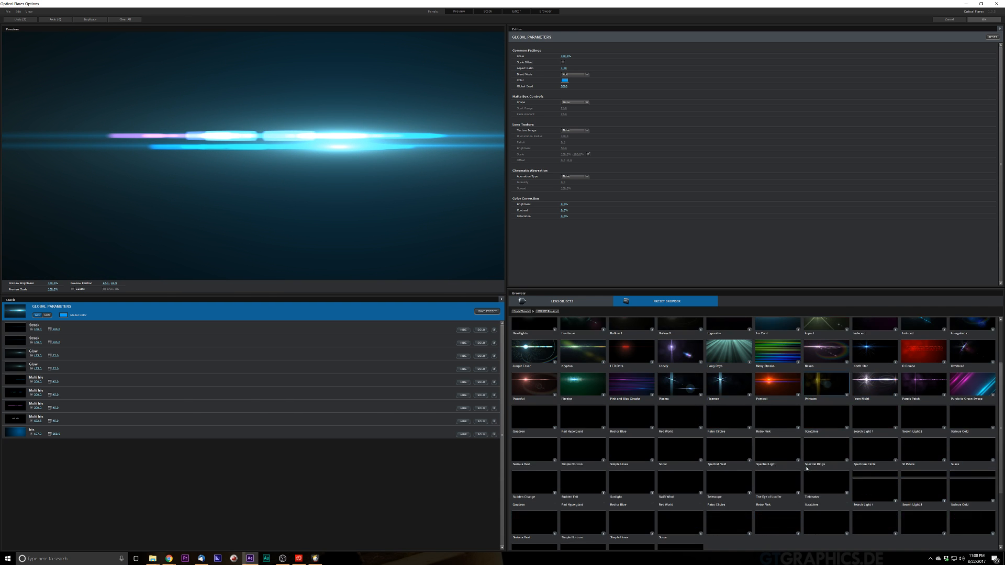
left_click(565, 360)
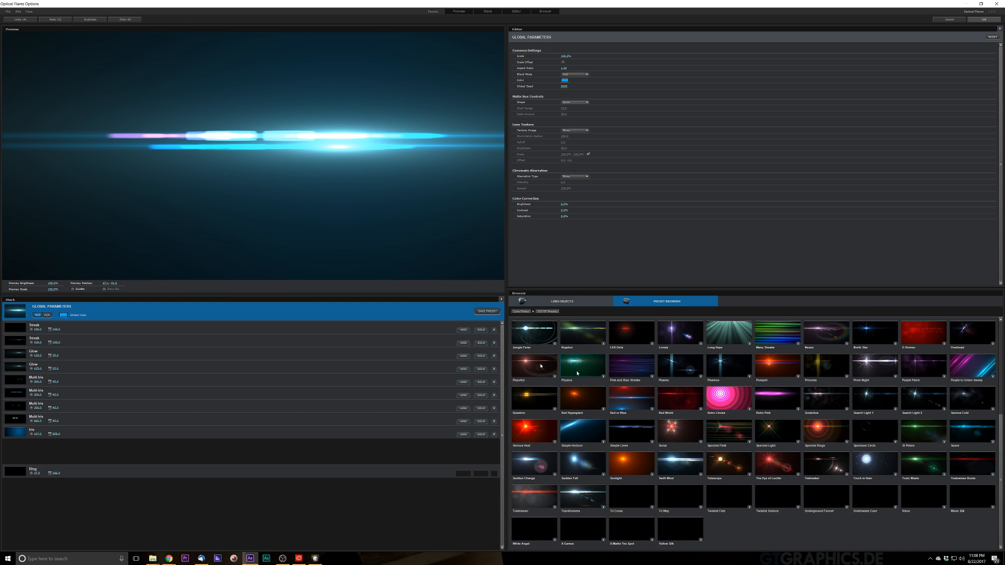
left_click_drag(309, 163, 366, 154)
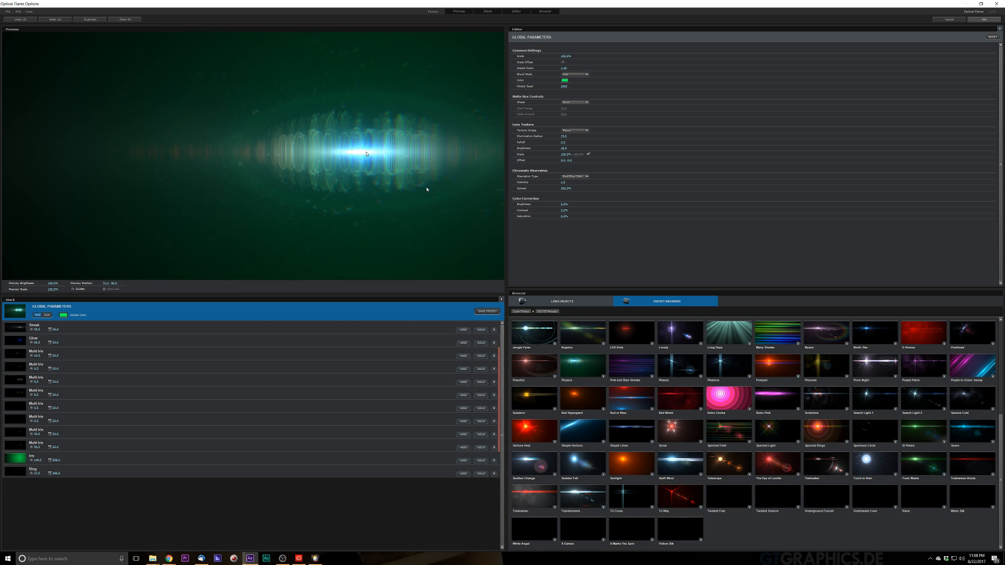
Step: Try the white-blue horizontal streak preset and the Sudden Change preset, repositioning each light source in the preview
left_click(680, 463)
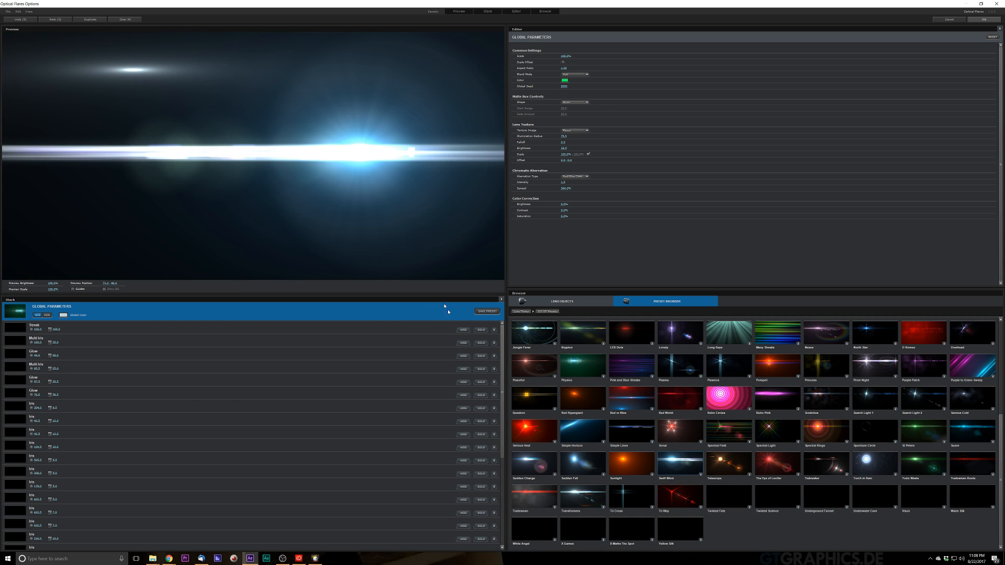
left_click_drag(352, 150, 287, 121)
left_click(526, 469)
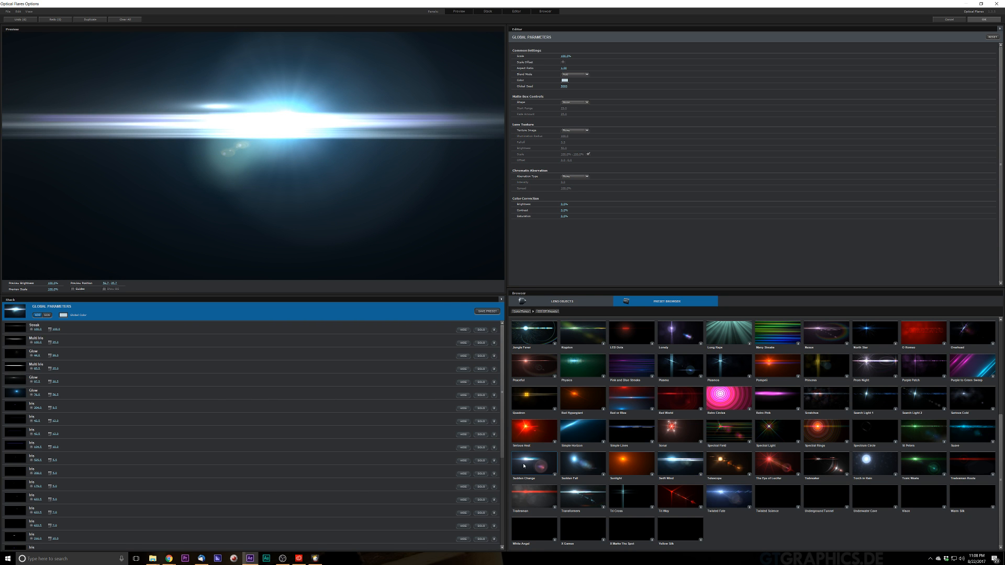
left_click_drag(367, 190, 310, 130)
Step: Try the Torch In Rain glowing disc preset and the diagonal silver silk-streak preset, moving their light sources in the preview
left_click(728, 496)
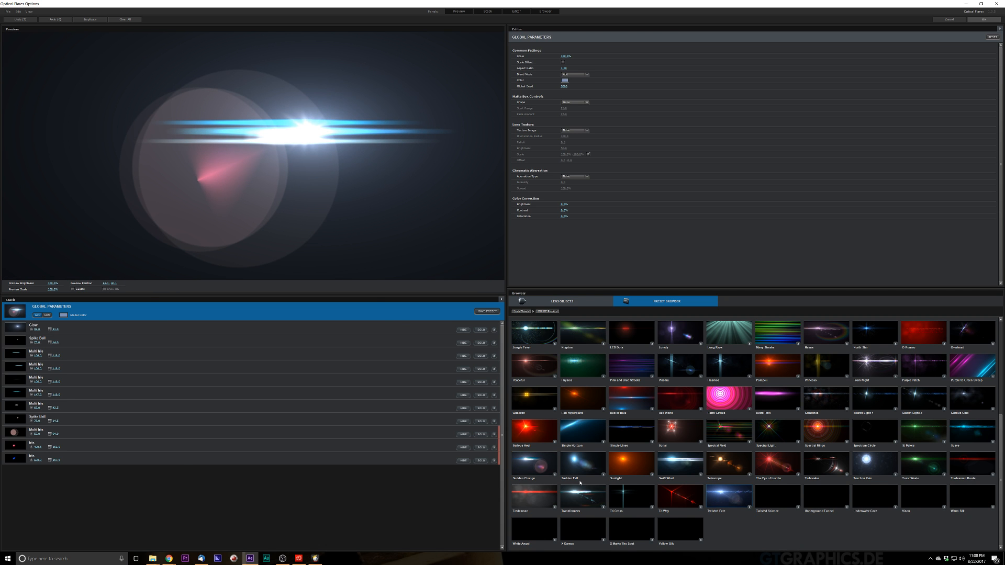
left_click_drag(359, 162, 346, 133)
left_click(873, 485)
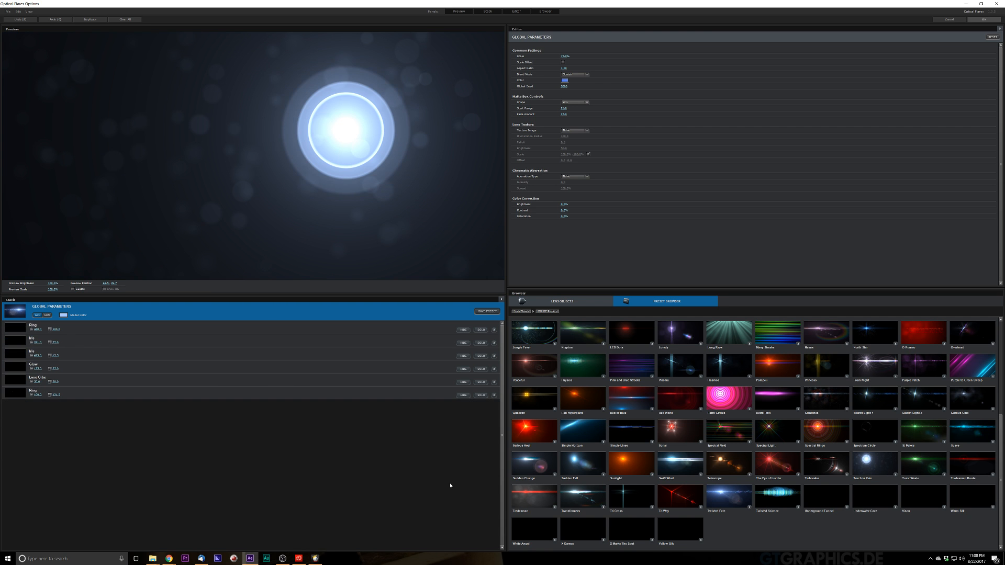
left_click_drag(242, 121, 339, 112)
left_click(960, 501)
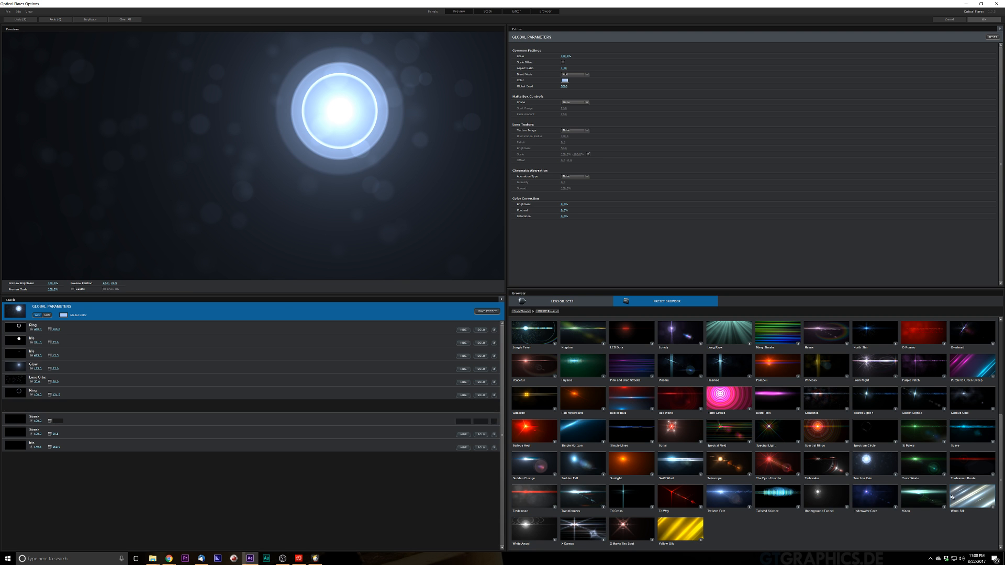
left_click_drag(389, 232, 372, 207)
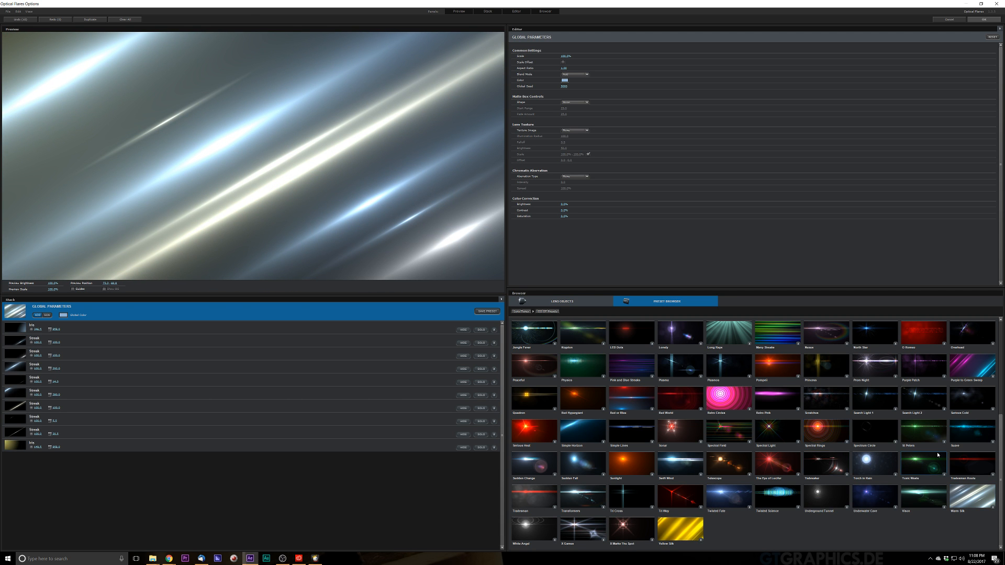
Step: Try the blue-white streak preset with purple orbs from the start of the preset list and reposition its light source
scroll(805, 445, "up", 3)
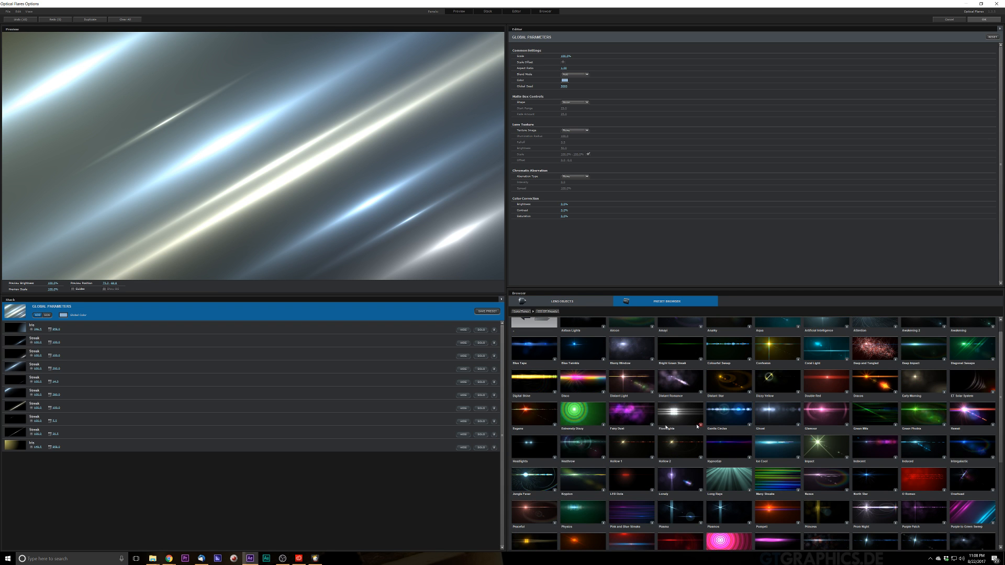
scroll(654, 413, "up", 2)
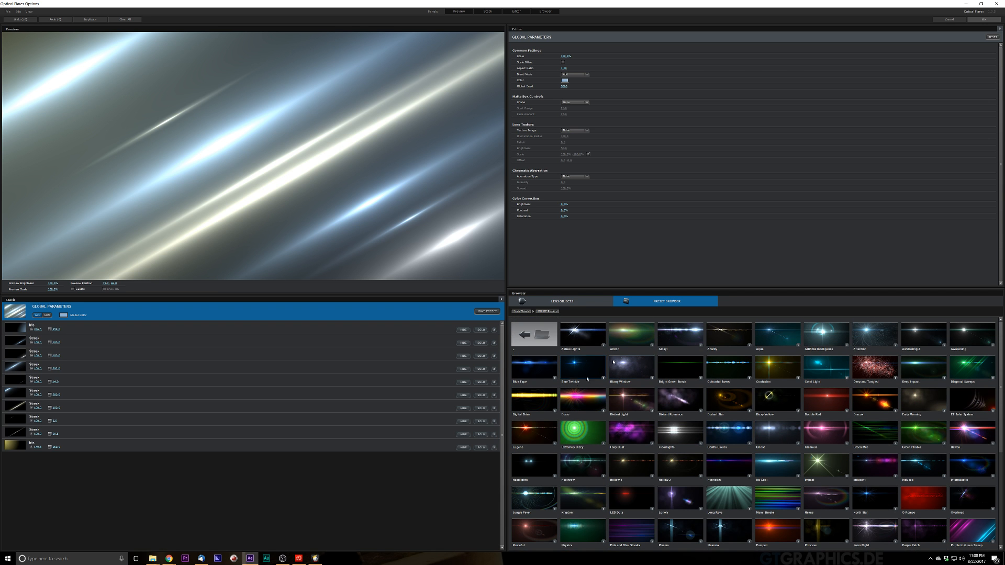
left_click(679, 335)
left_click_drag(285, 149, 313, 131)
Step: Apply the white-blue starburst flare preset with the long horizontal streak and set the Flare layer's blending mode to Screen
left_click(641, 342)
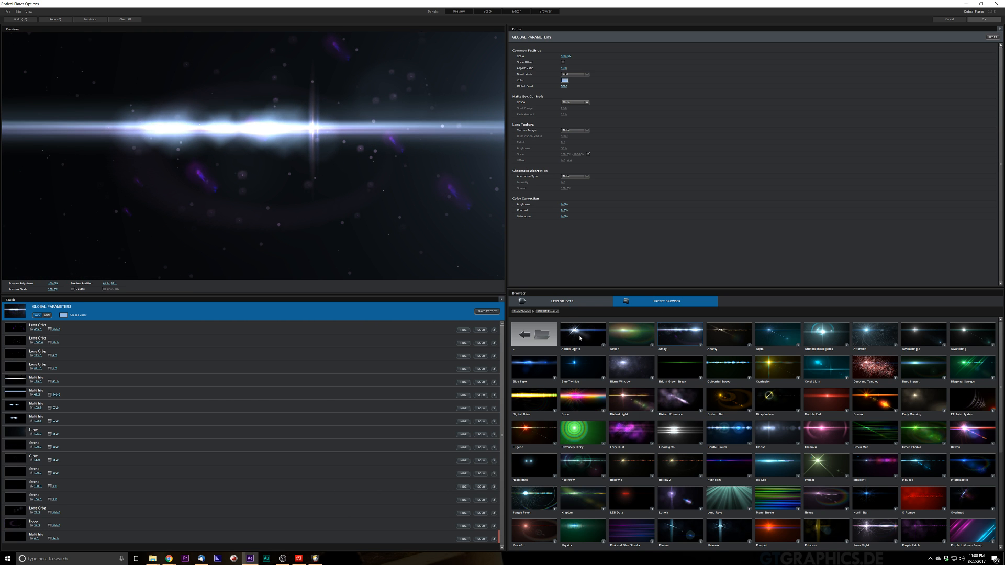
mouse_move(327, 169)
left_mouse_down()
mouse_move(304, 113)
mouse_move(310, 151)
mouse_move(297, 134)
left_mouse_up()
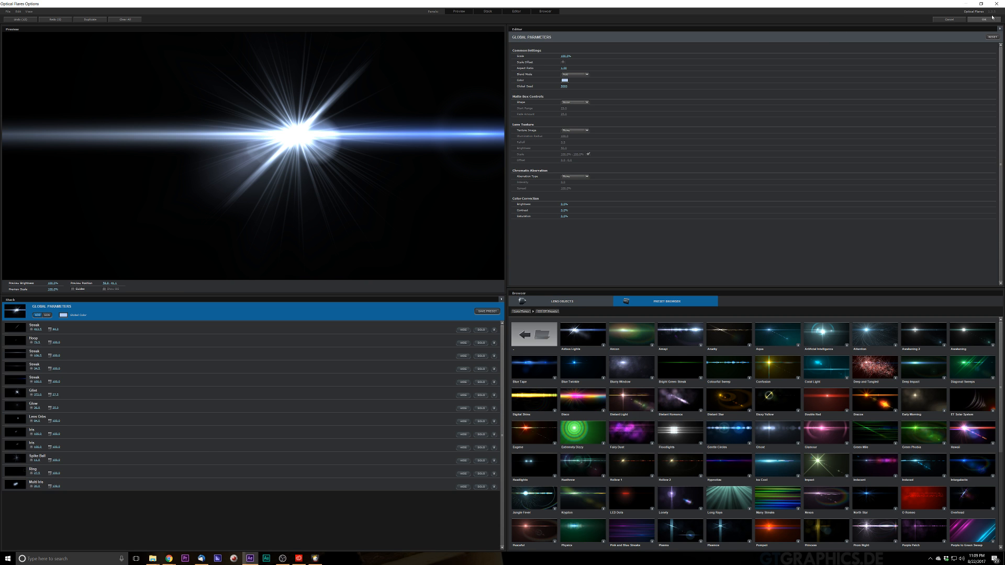
left_click(986, 19)
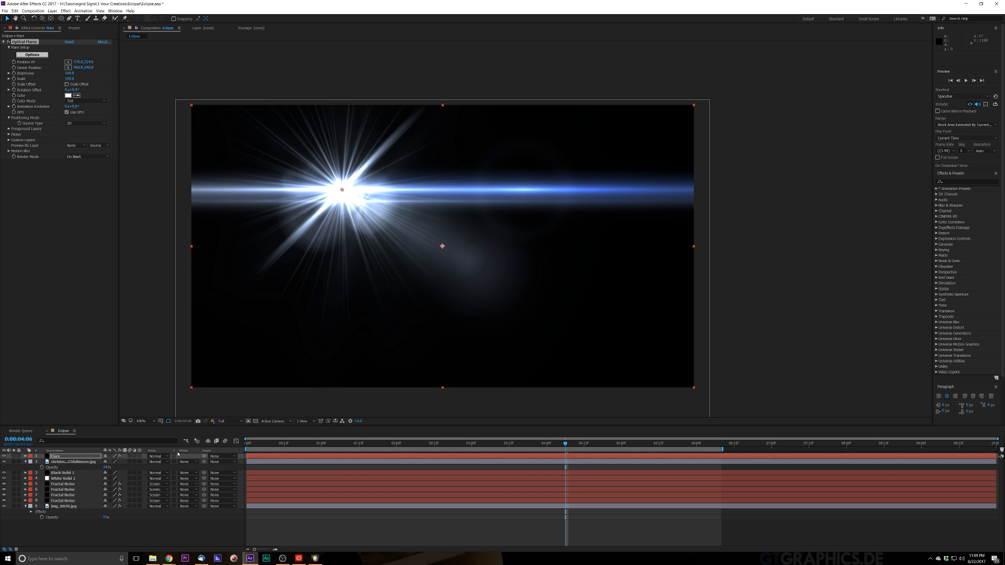
left_click(157, 456)
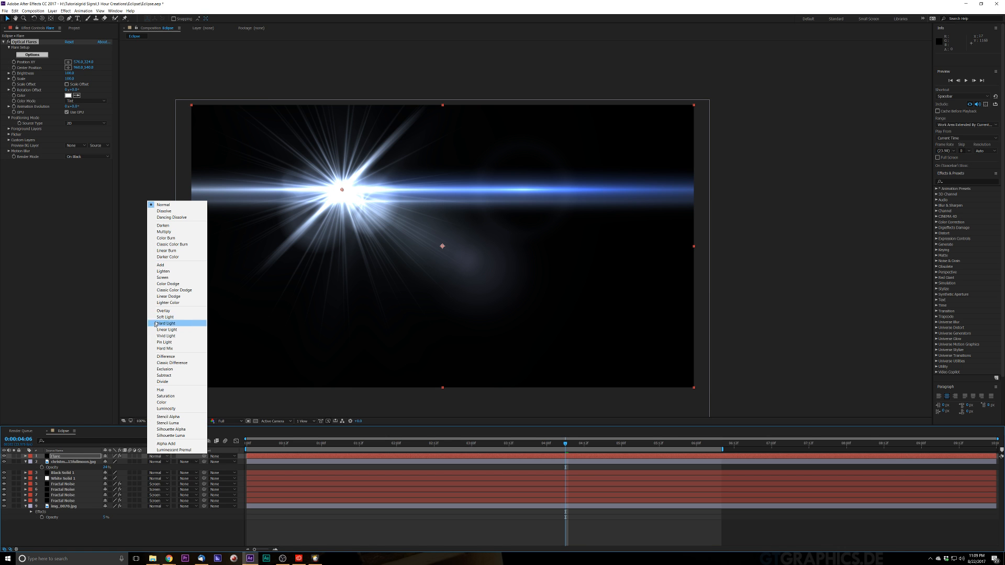
left_click(162, 277)
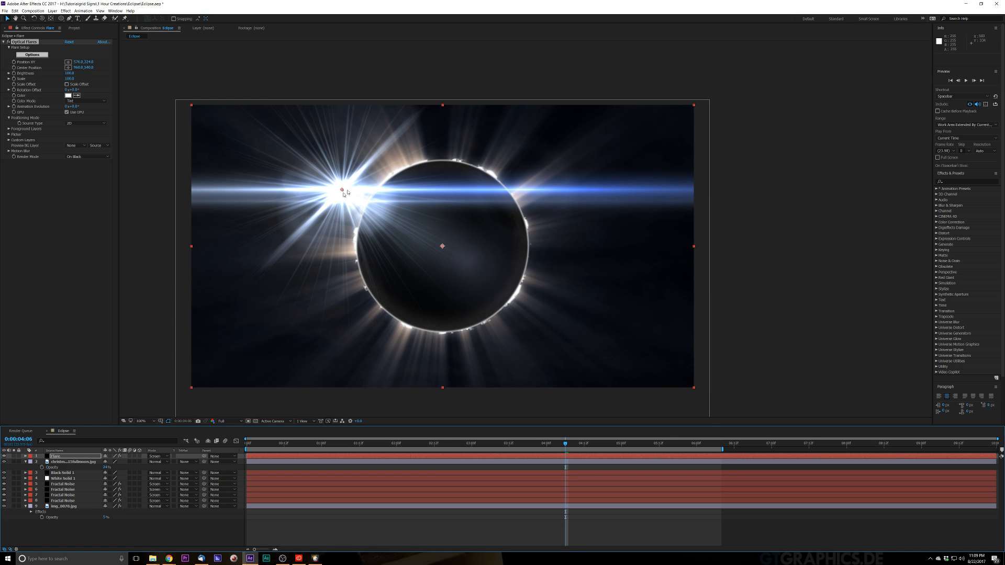
Step: Place the flare on the moon's upper-right rim at about 1151, 265 and reduce its scale and brightness
left_click_drag(344, 193, 490, 172)
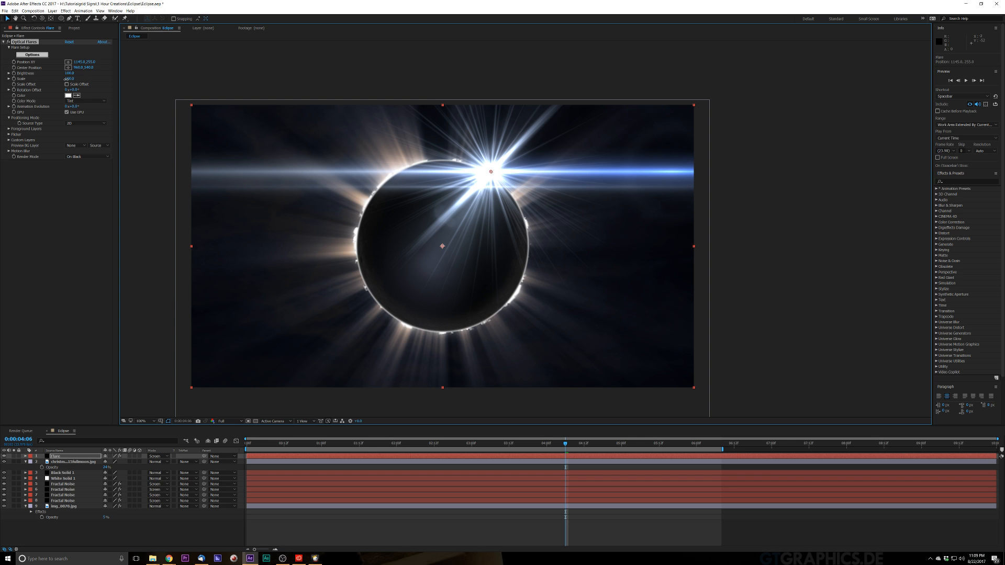
left_click_drag(67, 78, 69, 73)
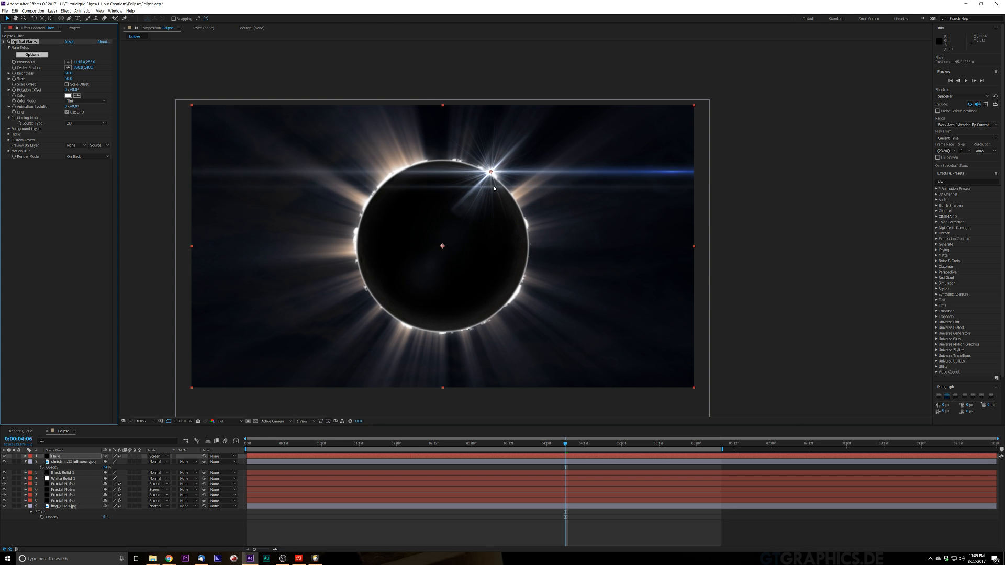
left_click_drag(491, 172, 493, 175)
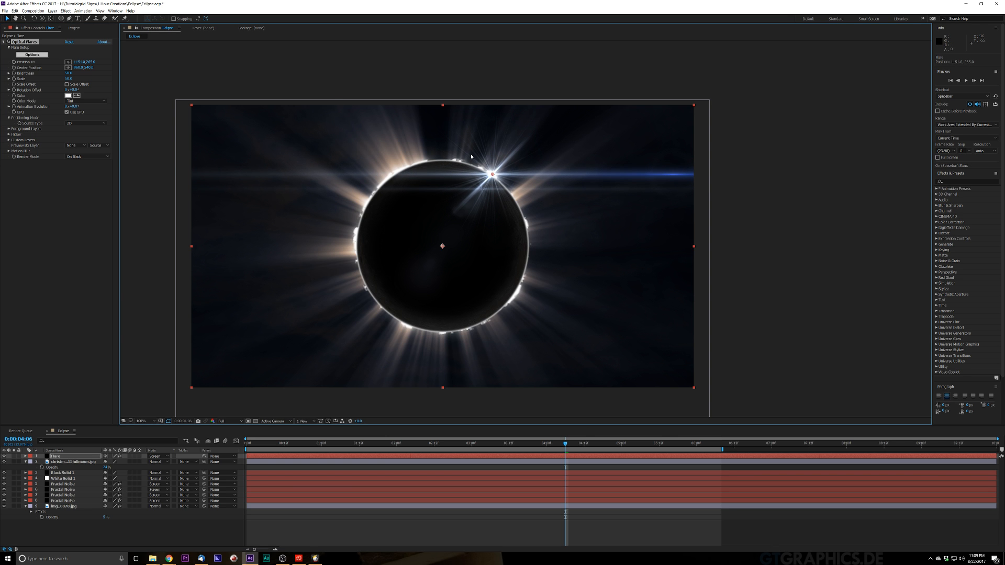
Step: Tint the Optical Flares color to a pale warm orange that matches the corona rays
scroll(489, 199, "up", 1)
scroll(490, 198, "down", 1)
scroll(489, 198, "up", 1)
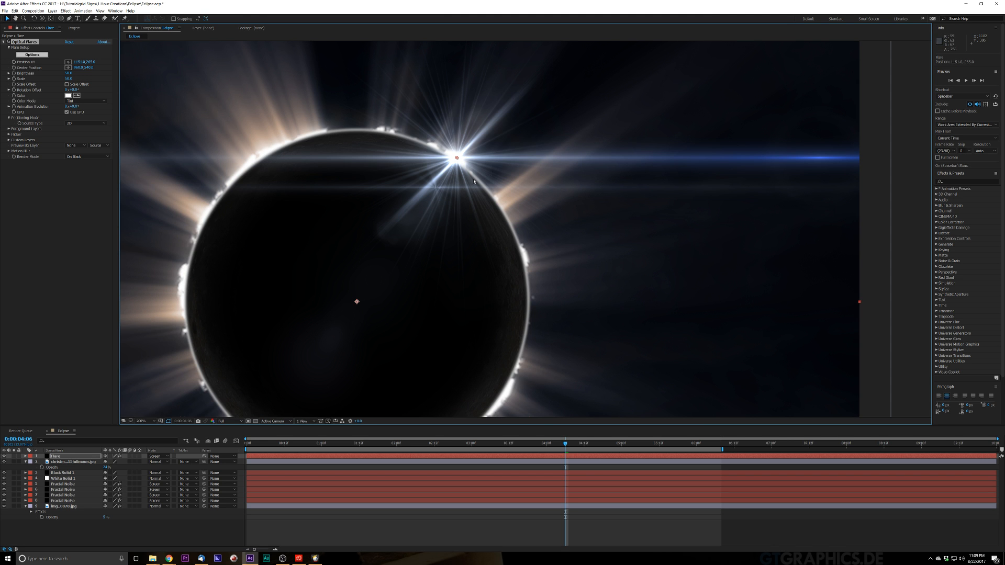
left_click(67, 96)
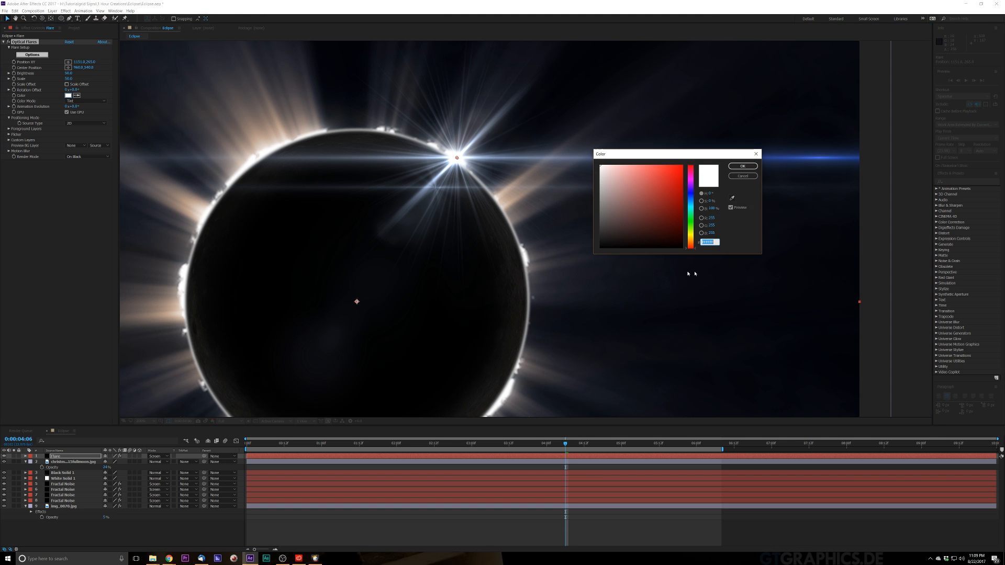
left_click(691, 234)
left_click_drag(690, 234, 690, 239)
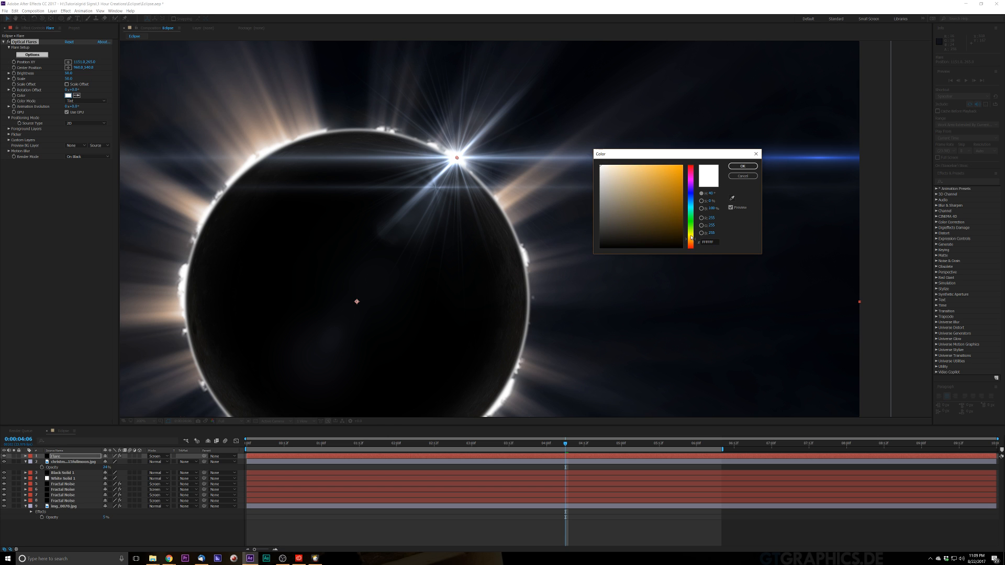
mouse_move(650, 178)
left_mouse_down()
mouse_move(641, 155)
mouse_move(612, 169)
left_mouse_up()
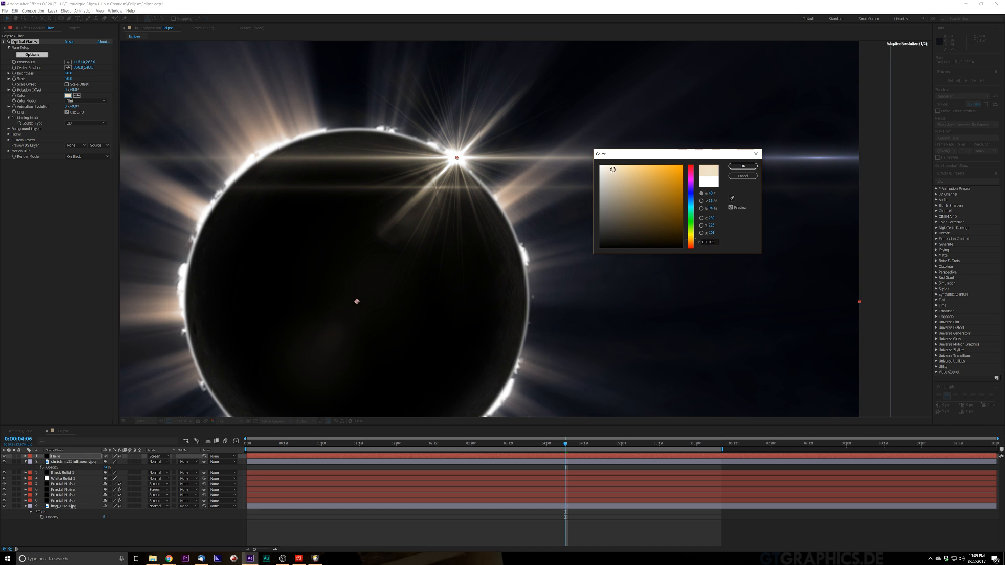
left_click(693, 240)
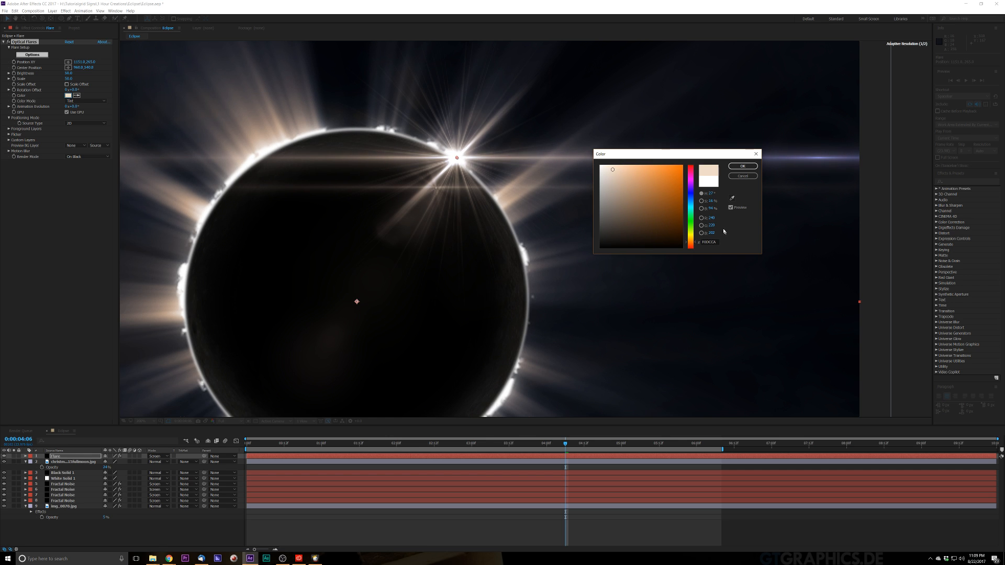
left_click(742, 165)
key("comma")
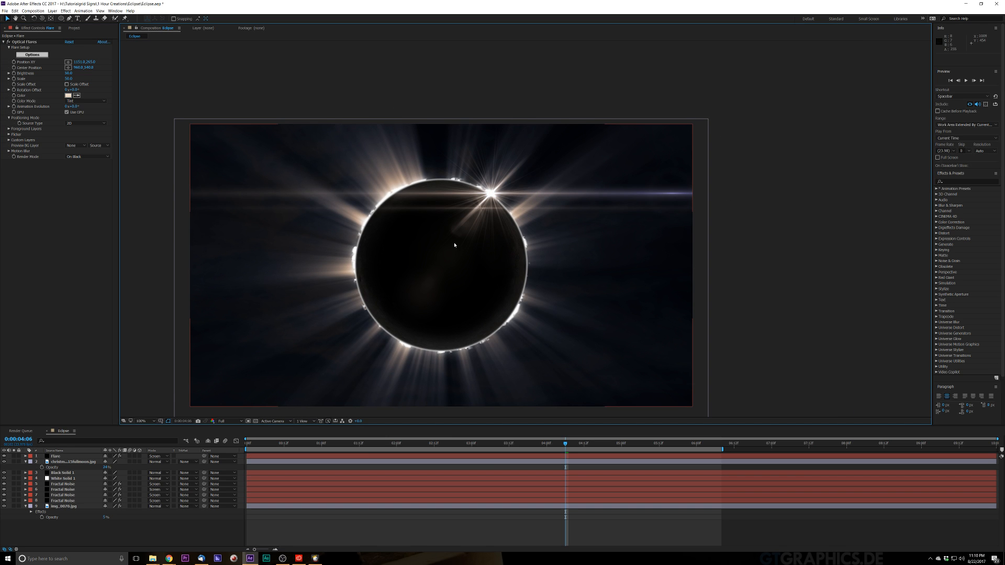
key("comma")
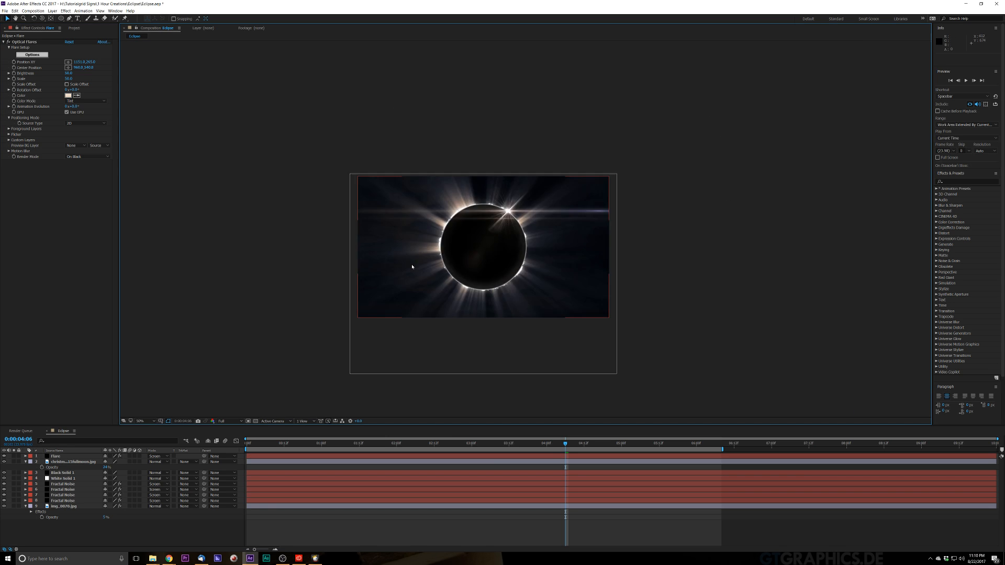
key("period")
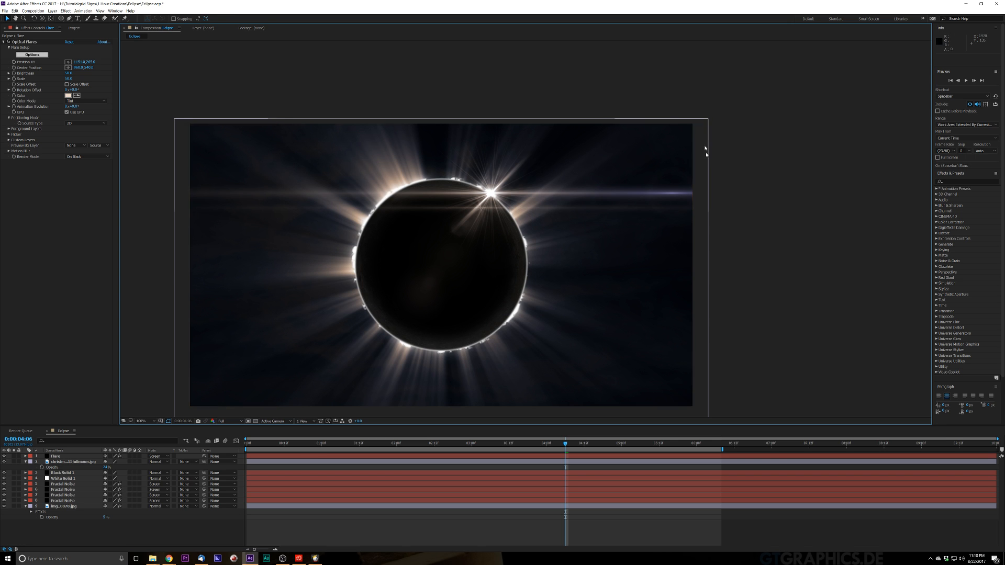